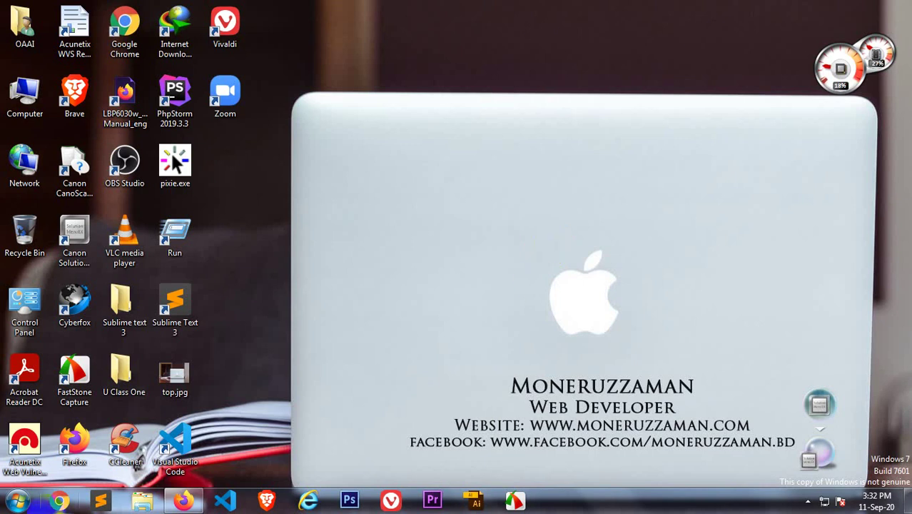
Launch Microsoft Office Word 2007 from All Programs > Microsoft Office, then close it again
{"action": "left_click", "coordinate": [17, 501]}
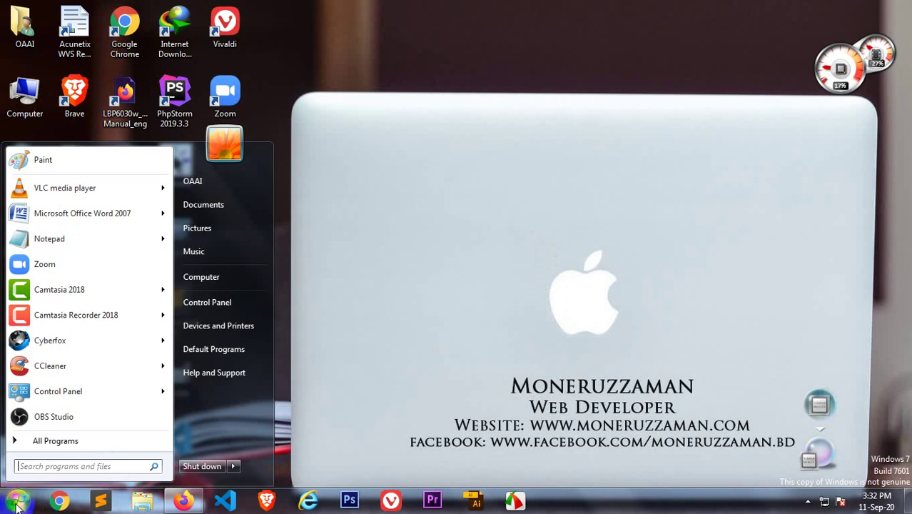
{"action": "left_click", "coordinate": [46, 443]}
{"action": "left_click", "coordinate": [46, 443]}
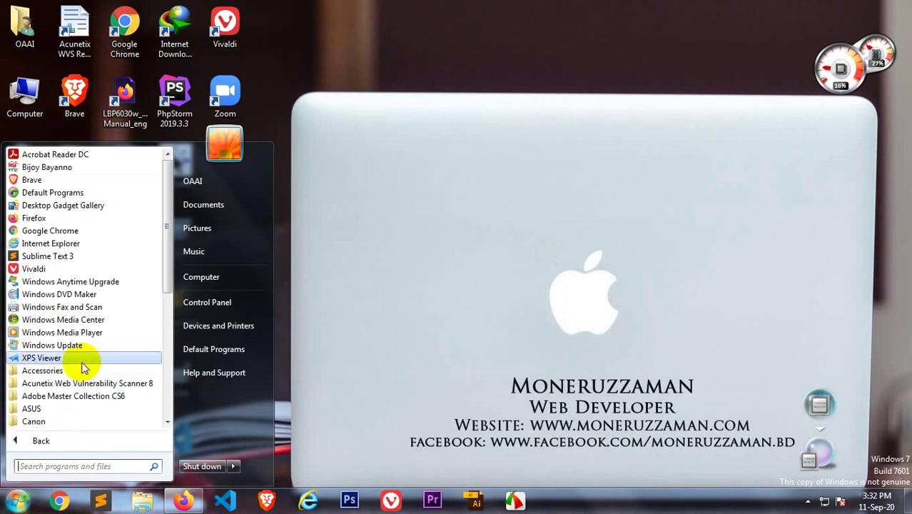
{"action": "scroll", "coordinate": [82, 367], "scroll_direction": "down", "scroll_amount": 2}
{"action": "scroll", "coordinate": [81, 366], "scroll_direction": "down", "scroll_amount": 2}
{"action": "scroll", "coordinate": [81, 366], "scroll_direction": "down", "scroll_amount": 2}
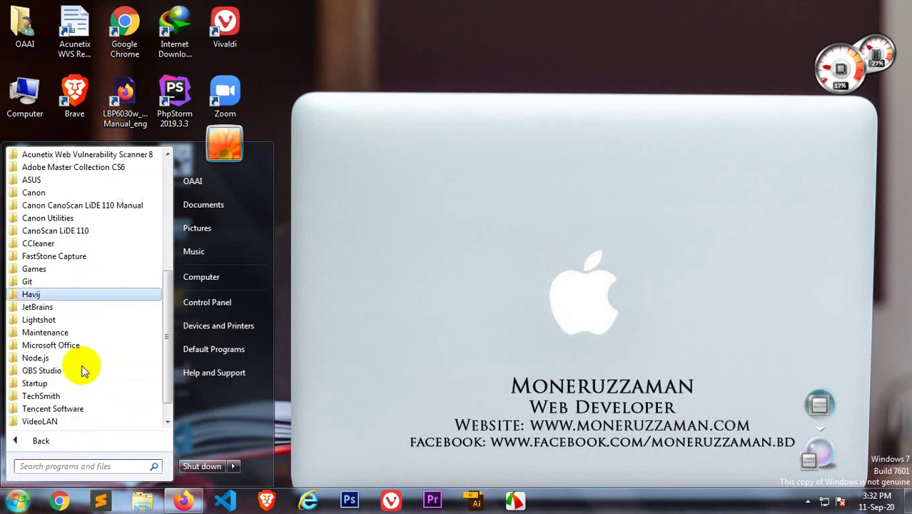
{"action": "scroll", "coordinate": [77, 410], "scroll_direction": "down", "scroll_amount": 1}
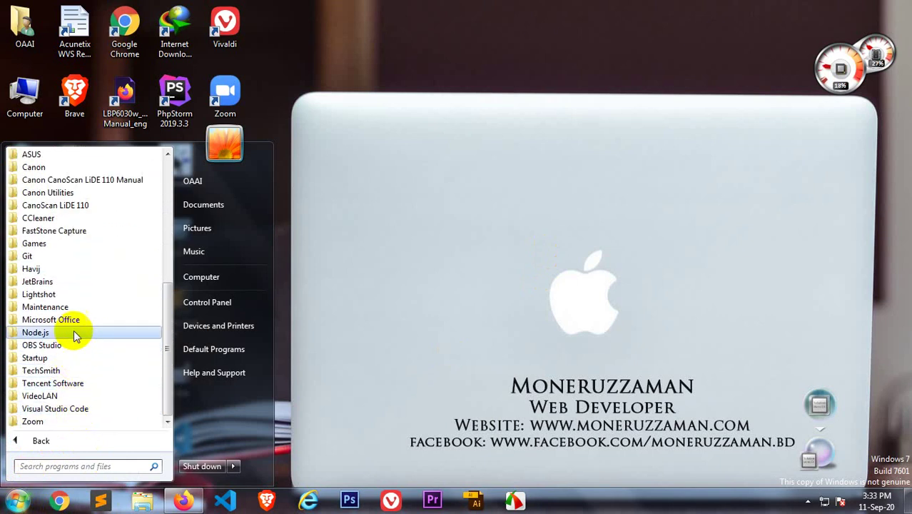
{"action": "left_click", "coordinate": [73, 321]}
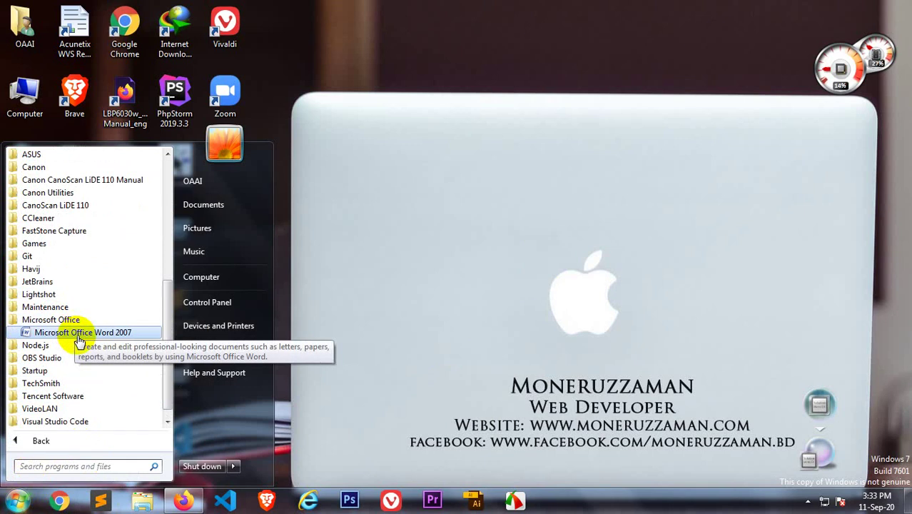
{"action": "left_click", "coordinate": [79, 334]}
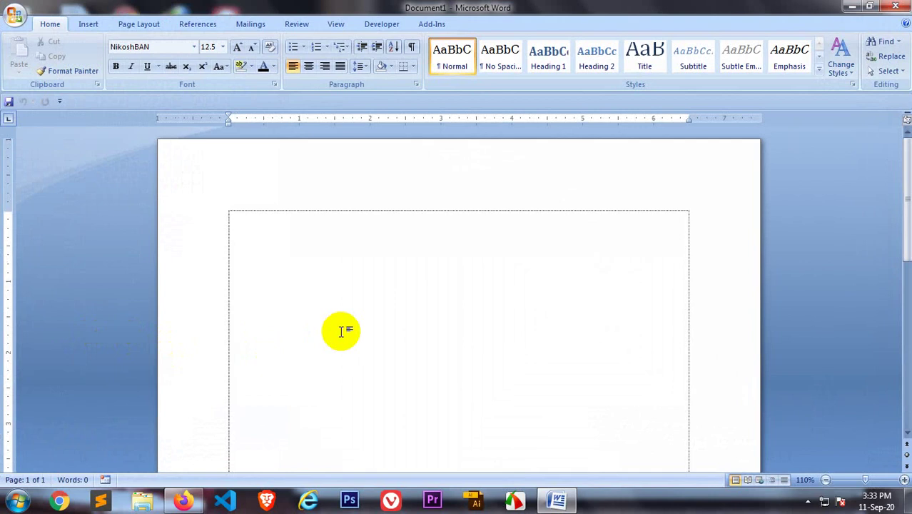
{"action": "left_click", "coordinate": [900, 8]}
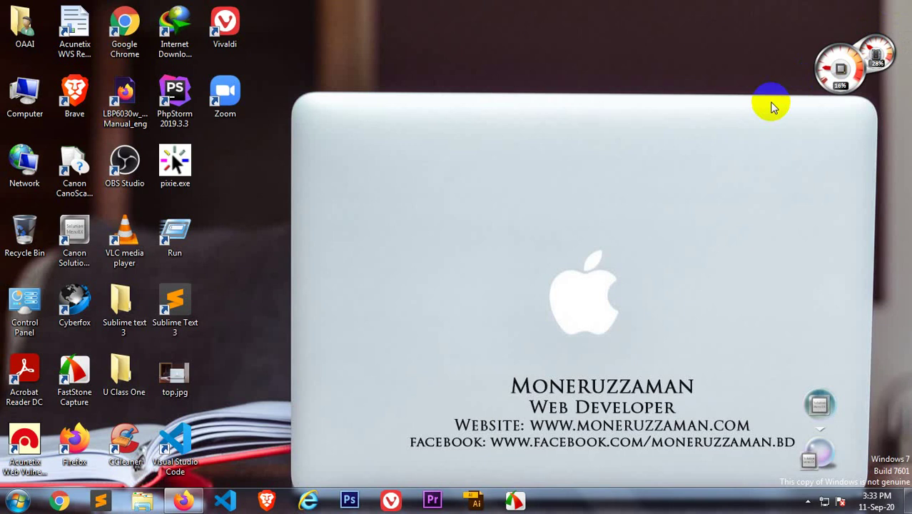
Search the Start menu for 'word' and launch Word 2007 with a blank Document1
{"action": "key", "text": "super"}
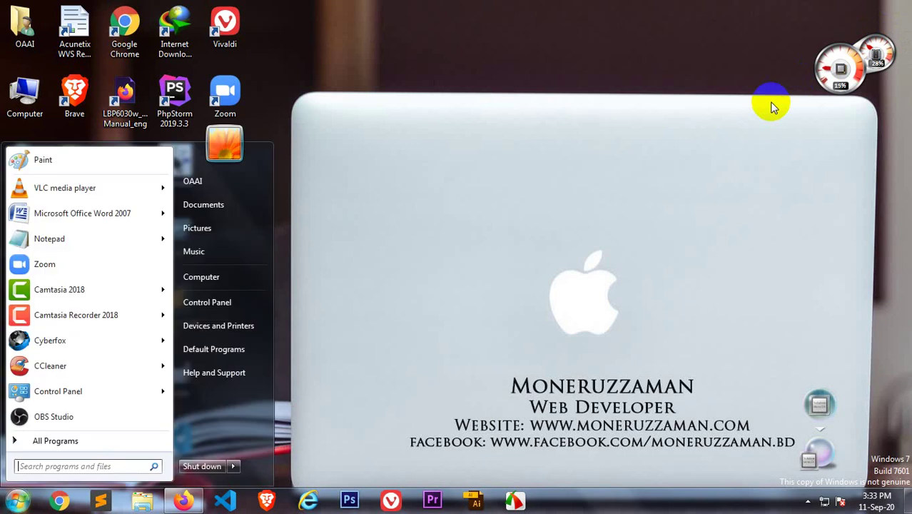
{"action": "key", "text": "super"}
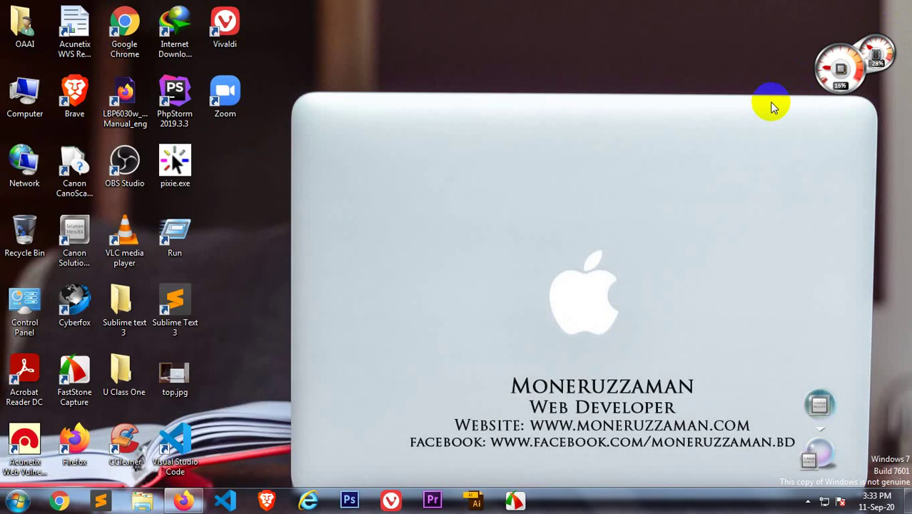
{"action": "key", "text": "super"}
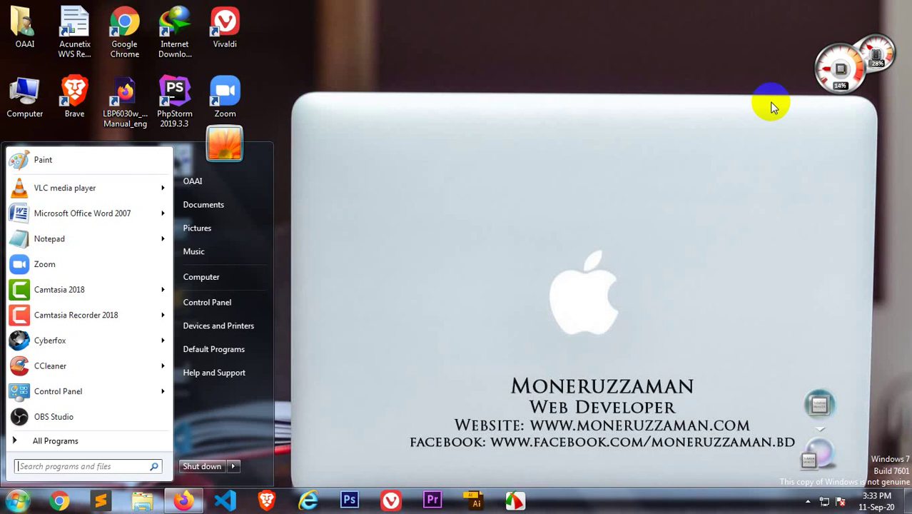
{"action": "type", "text": "word"}
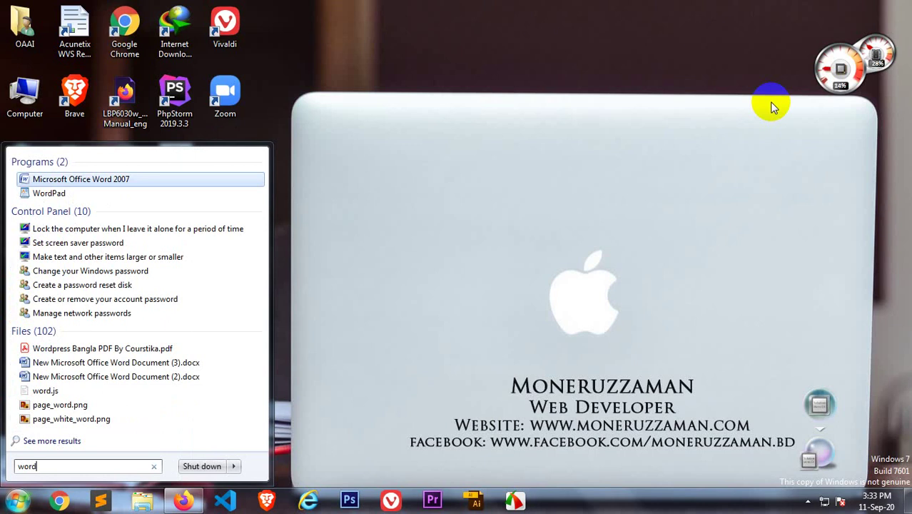
{"action": "key", "text": "Return"}
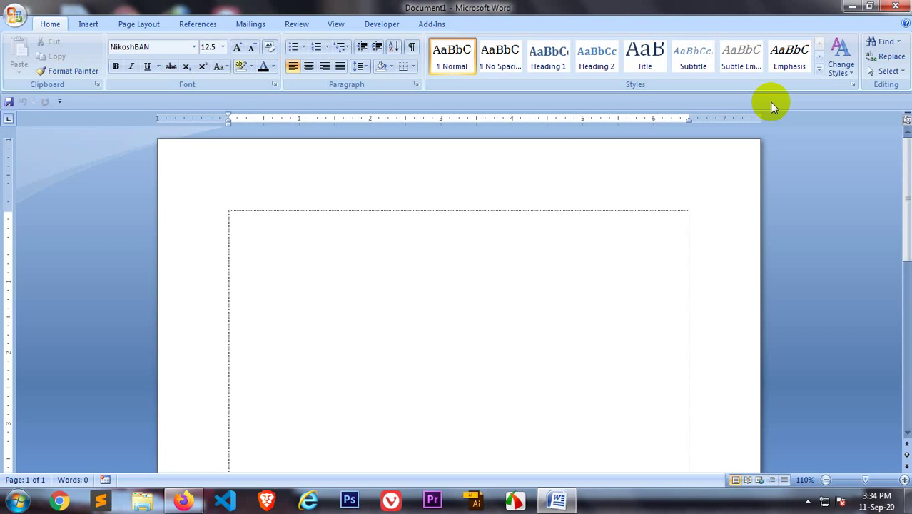
Close the blank Document1 from the Office menu, then exit Word
{"action": "left_click", "coordinate": [13, 19]}
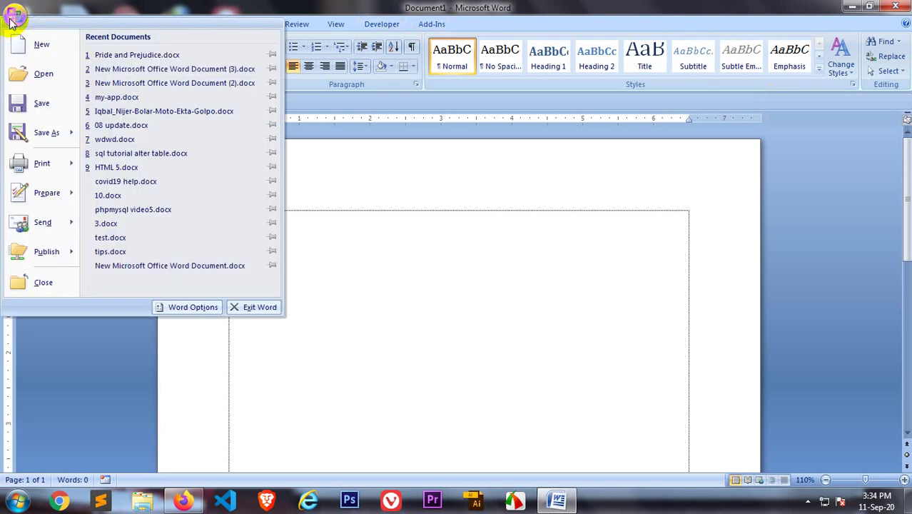
{"action": "left_click", "coordinate": [438, 249]}
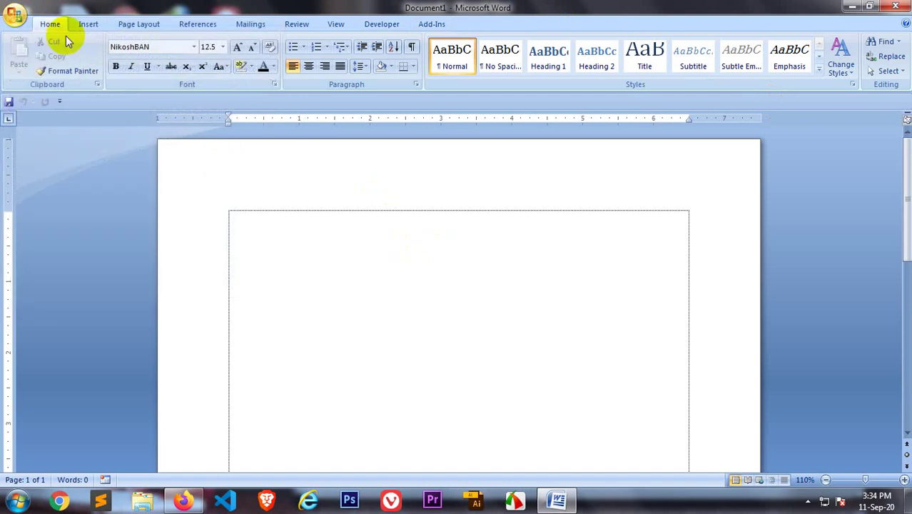
{"action": "left_click", "coordinate": [13, 18]}
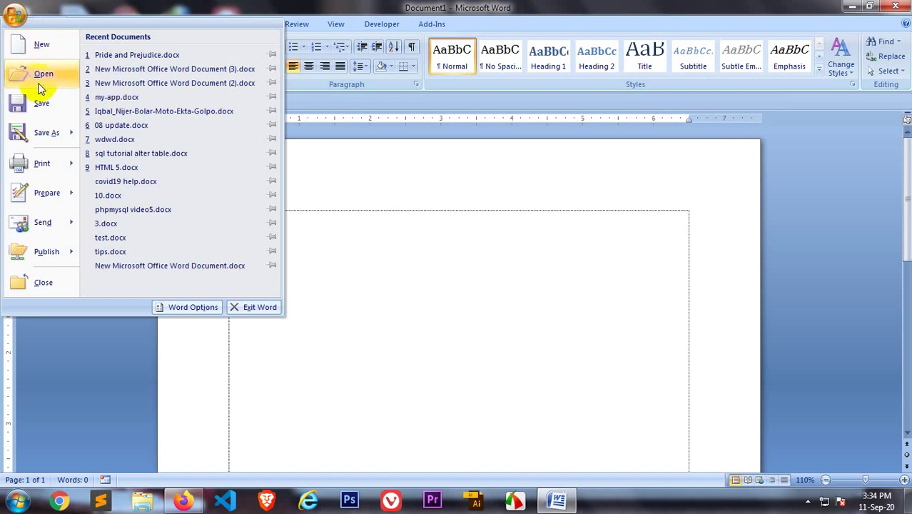
{"action": "mouse_move", "coordinate": [43, 222]}
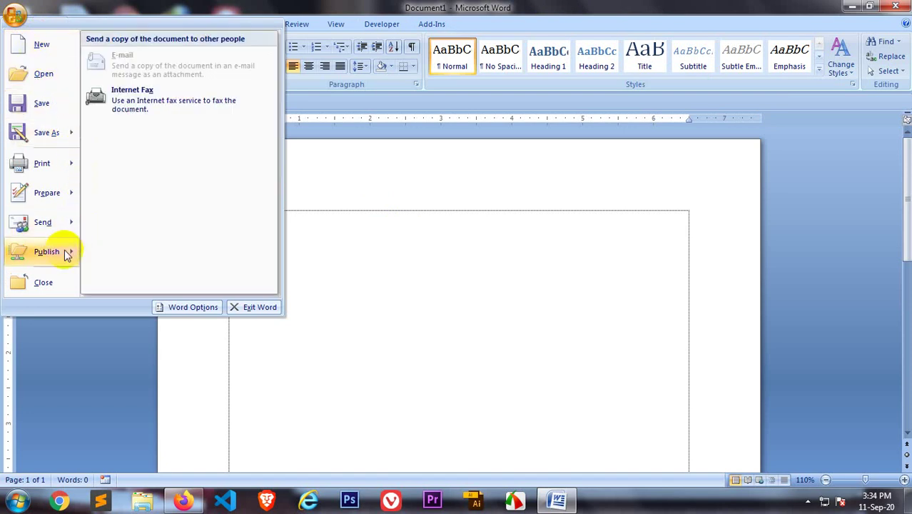
{"action": "left_click", "coordinate": [44, 282]}
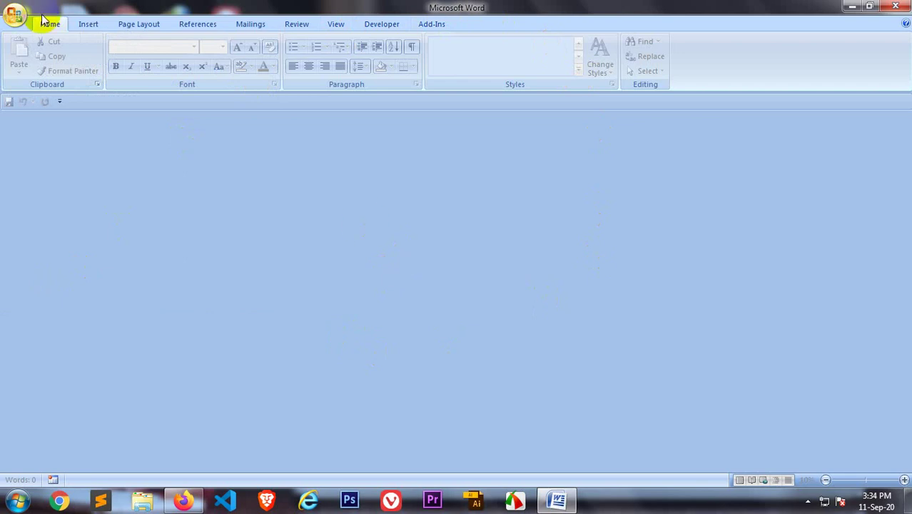
{"action": "left_click", "coordinate": [15, 16]}
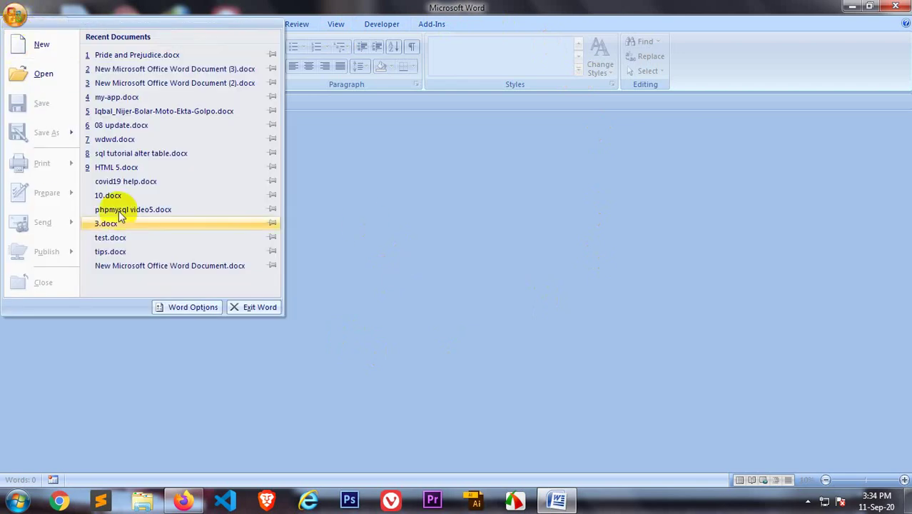
{"action": "left_click", "coordinate": [254, 307]}
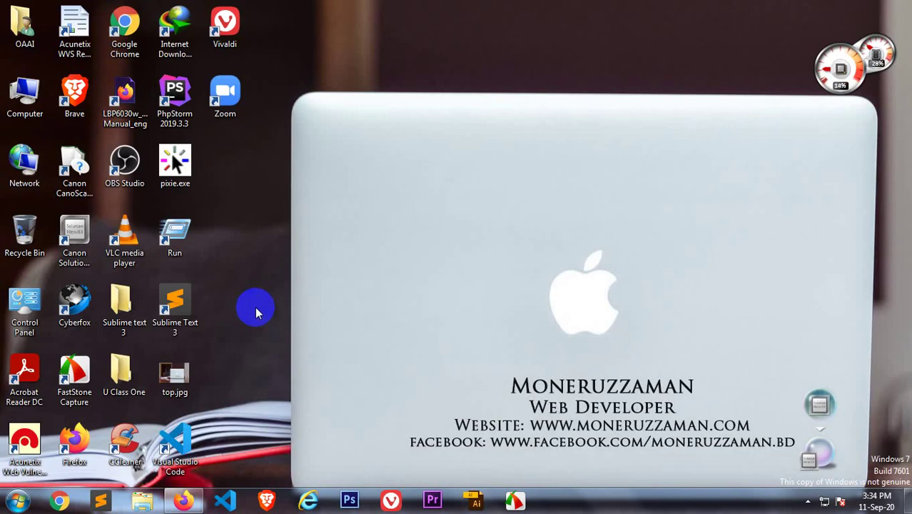
{"action": "left_click", "coordinate": [18, 503]}
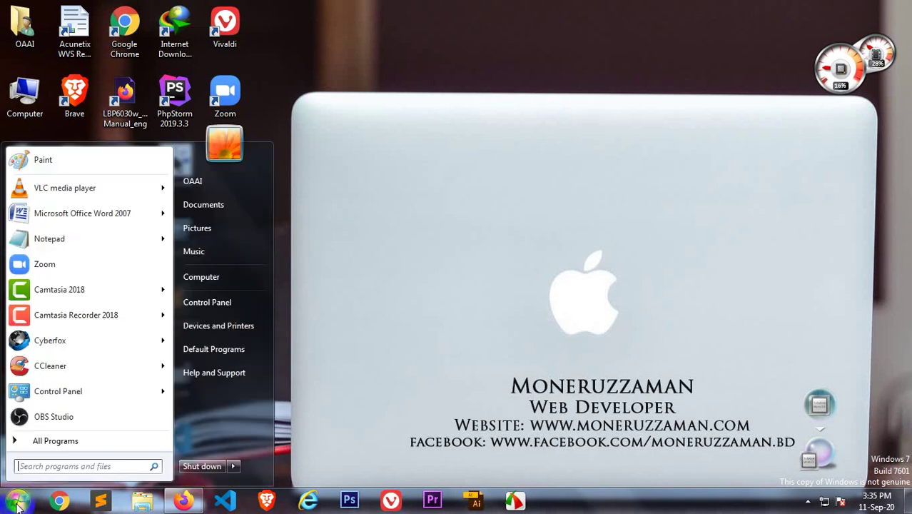
{"action": "left_click", "coordinate": [70, 214]}
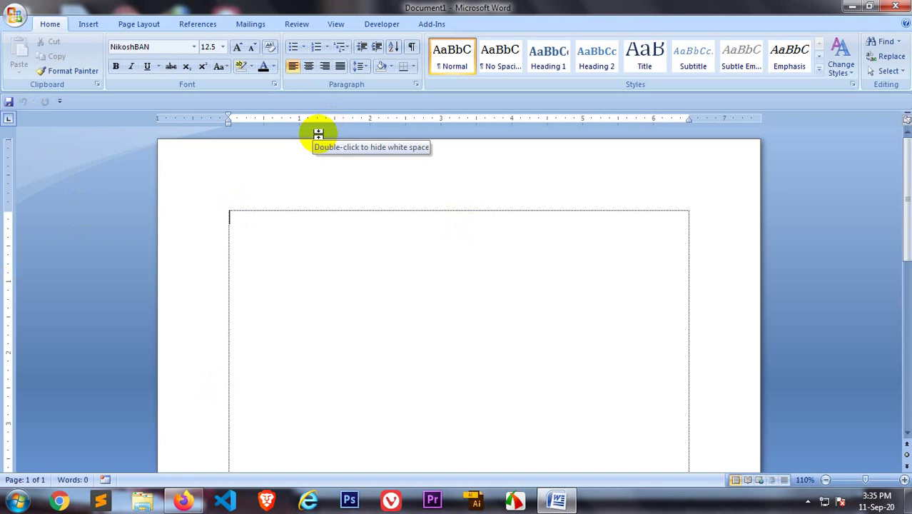
{"action": "key", "text": "alt"}
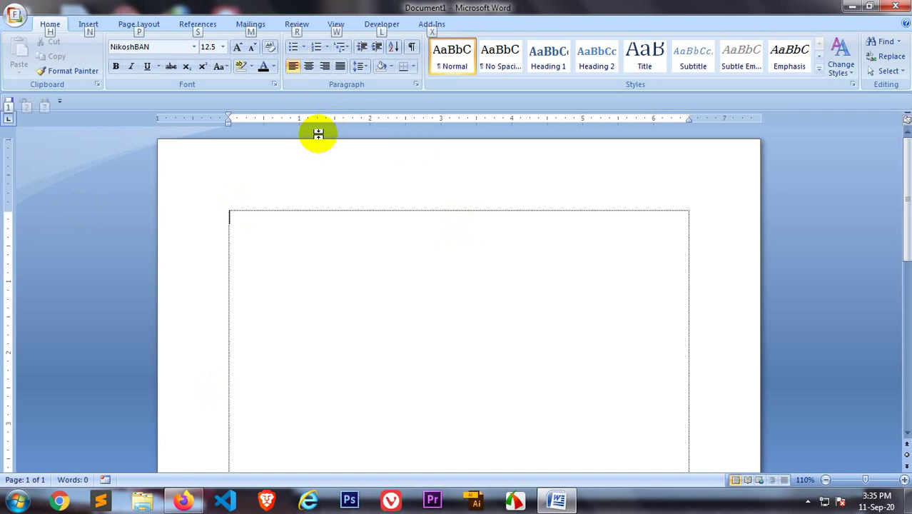
{"action": "key", "text": "f"}
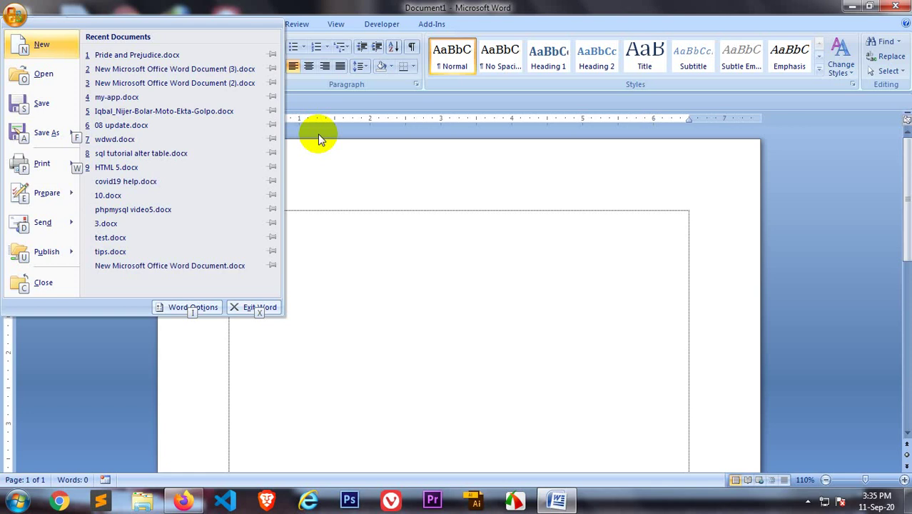
{"action": "key", "text": "c"}
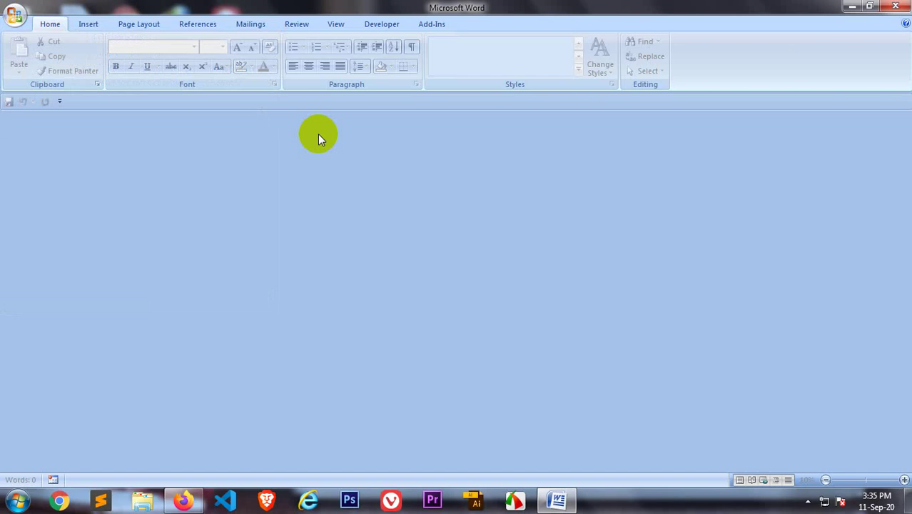
{"action": "key", "text": "alt"}
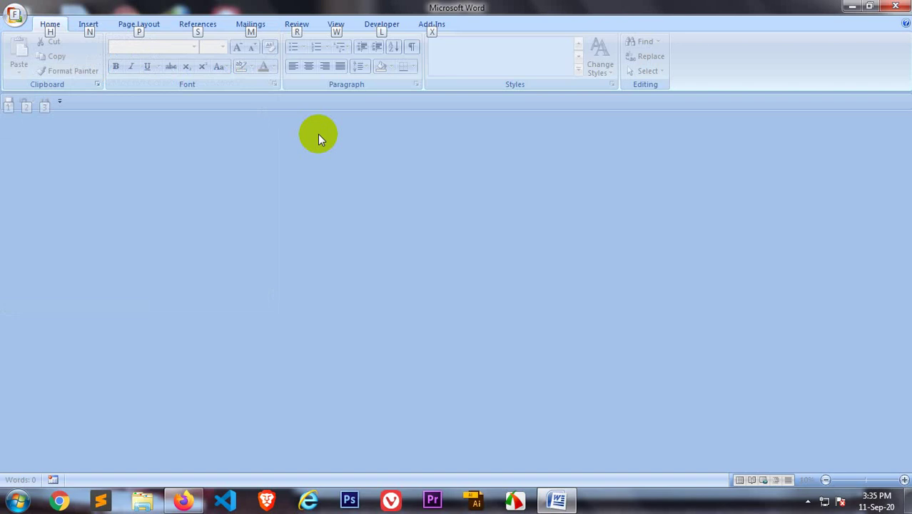
{"action": "key", "text": "f"}
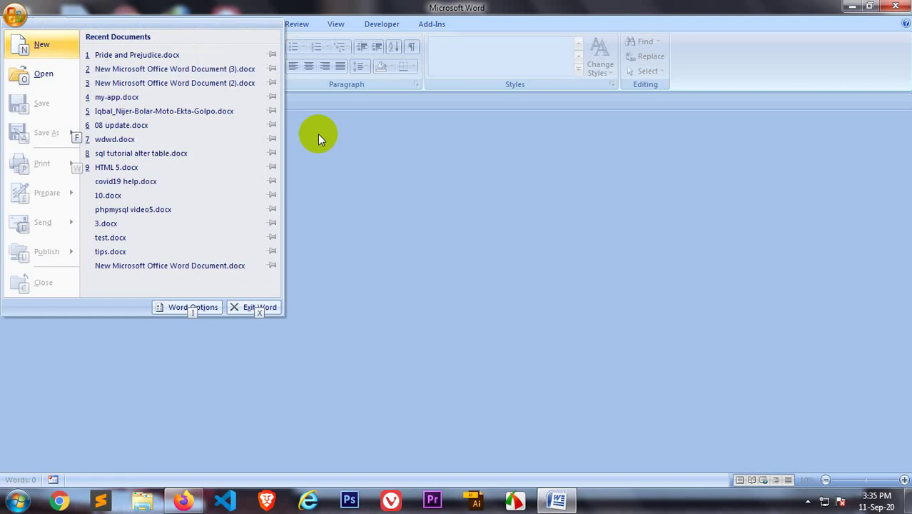
{"action": "key", "text": "x"}
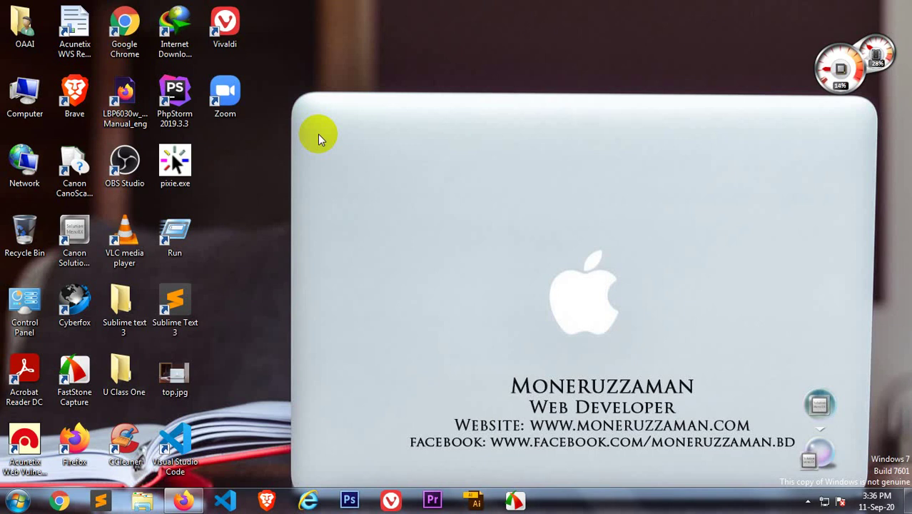
Relaunch Word and type 'The quick brown fox jumps over the lazy log.', fixing typos
{"action": "left_click", "coordinate": [13, 497]}
{"action": "left_click", "coordinate": [65, 212]}
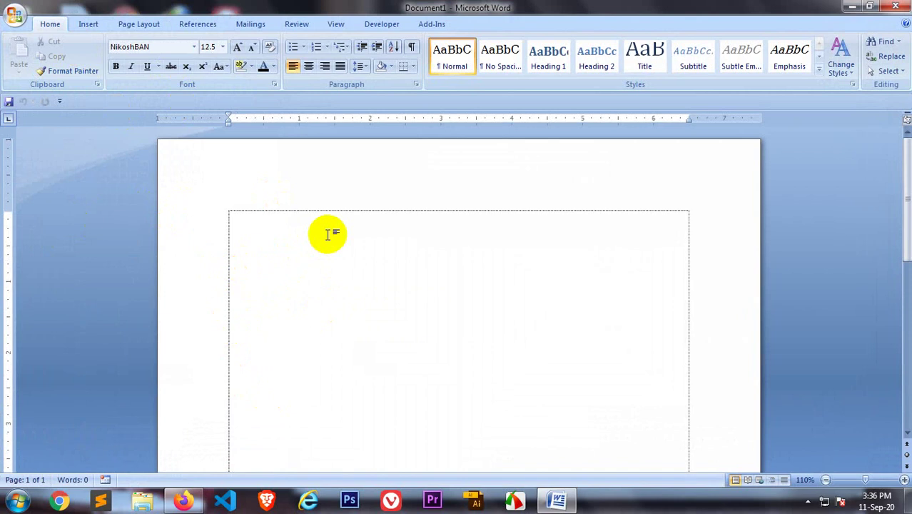
{"action": "type", "text": "The q"}
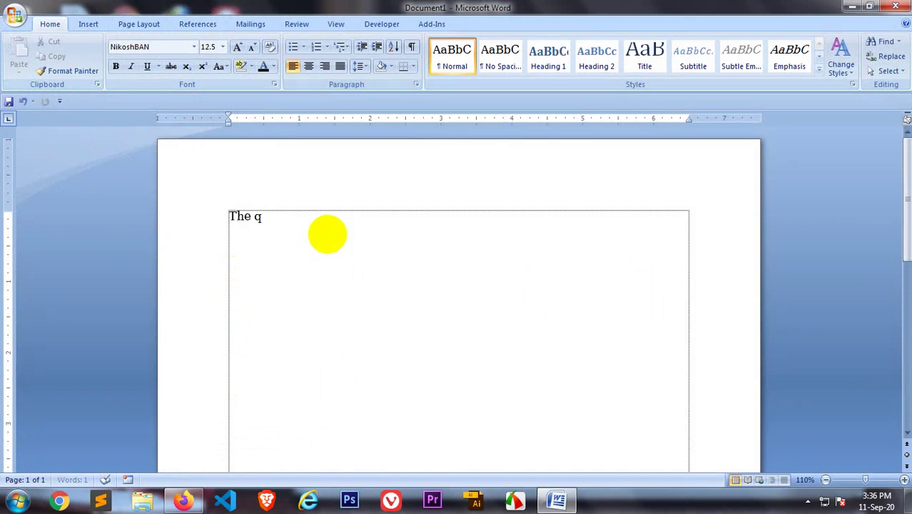
{"action": "type", "text": "uick borw"}
{"action": "type", "text": "n bo"}
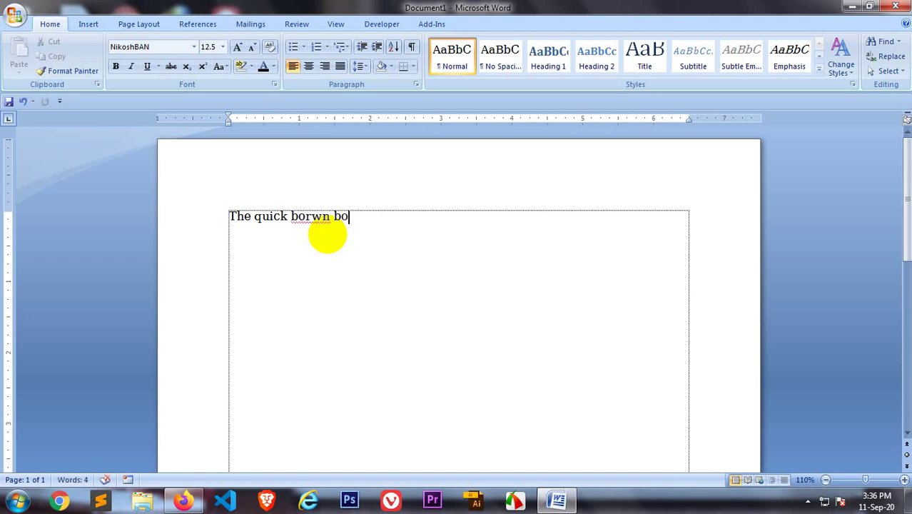
{"action": "key", "text": "BackSpace"}
{"action": "key", "text": "BackSpace"}
{"action": "key", "text": "BackSpace"}
{"action": "key", "text": "BackSpace"}
{"action": "key", "text": "BackSpace"}
{"action": "key", "text": "BackSpace"}
{"action": "key", "text": "BackSpace"}
{"action": "type", "text": "rown "}
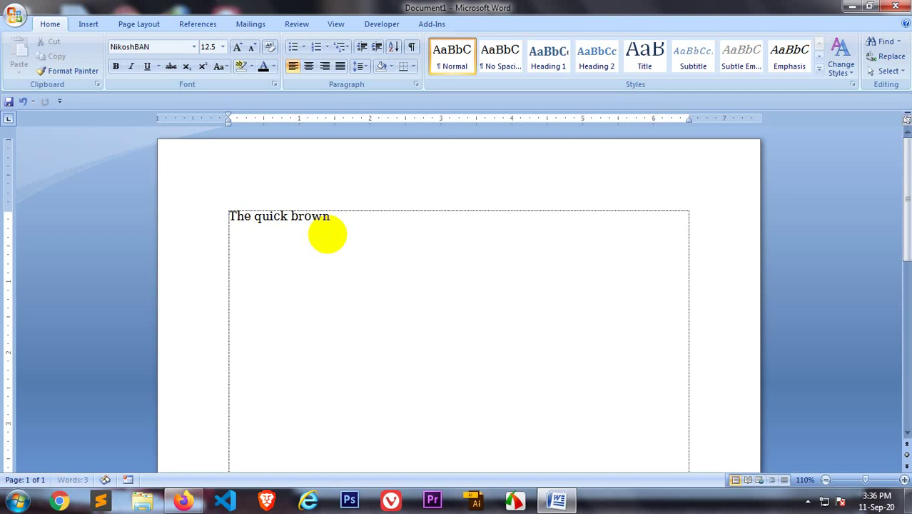
{"action": "type", "text": "fox j"}
{"action": "type", "text": "umpes"}
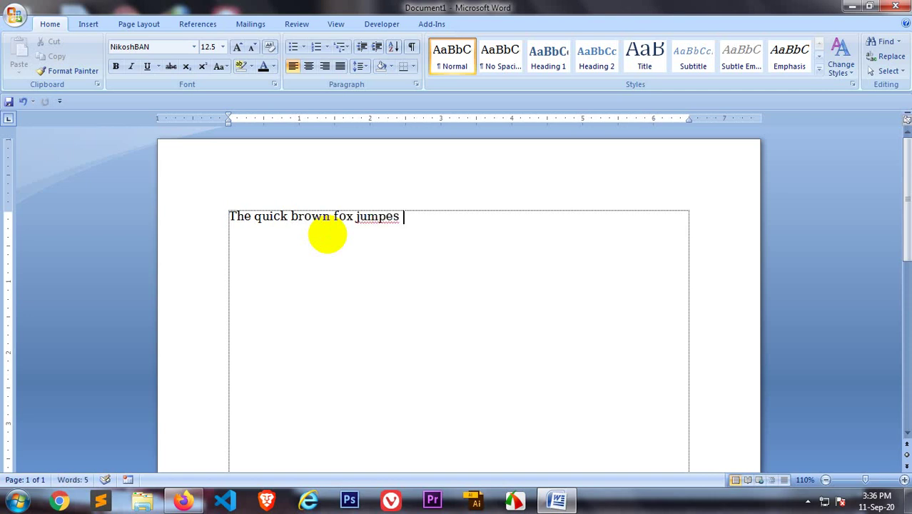
{"action": "key", "text": "BackSpace"}
{"action": "key", "text": "BackSpace"}
{"action": "key", "text": "BackSpace"}
{"action": "type", "text": "s"}
{"action": "type", "text": " over t"}
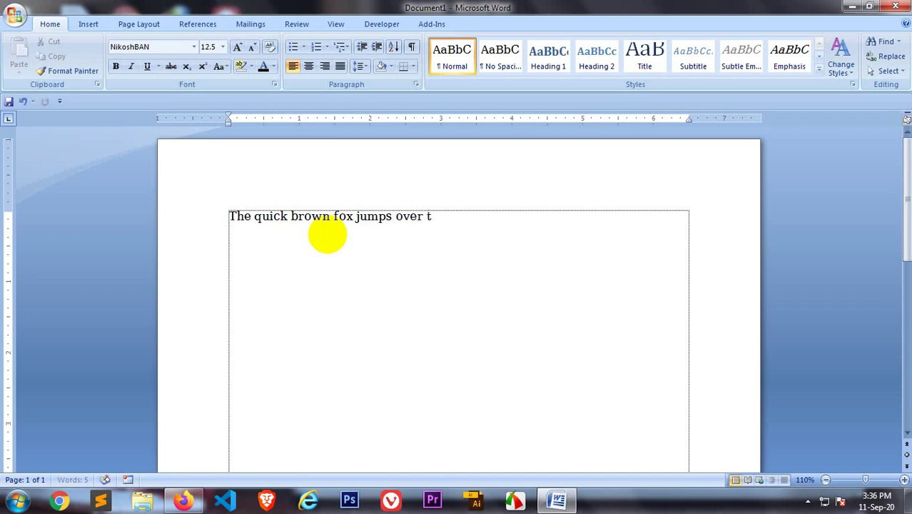
{"action": "type", "text": "he laz"}
{"action": "type", "text": "y log"}
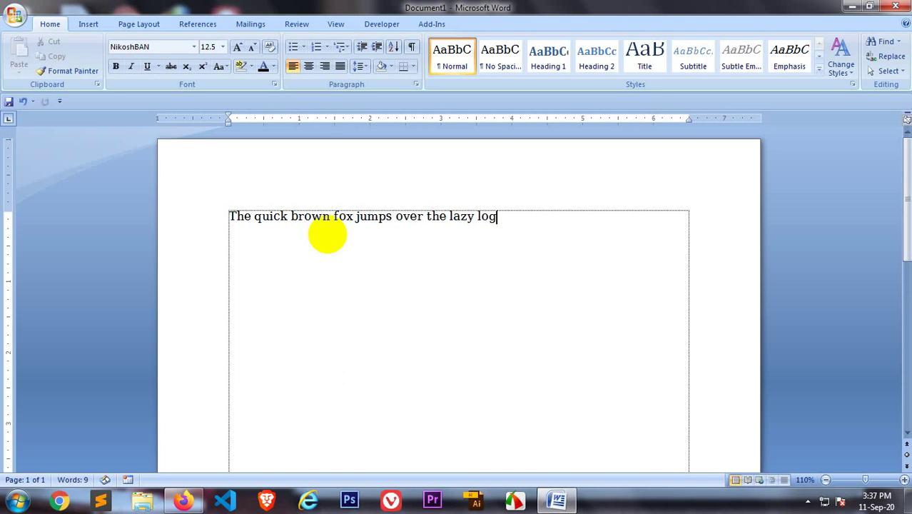
{"action": "type", "text": "."}
Select the fox sentence and grow it to 18.5 pt with Ctrl+]
{"action": "left_click", "coordinate": [203, 221]}
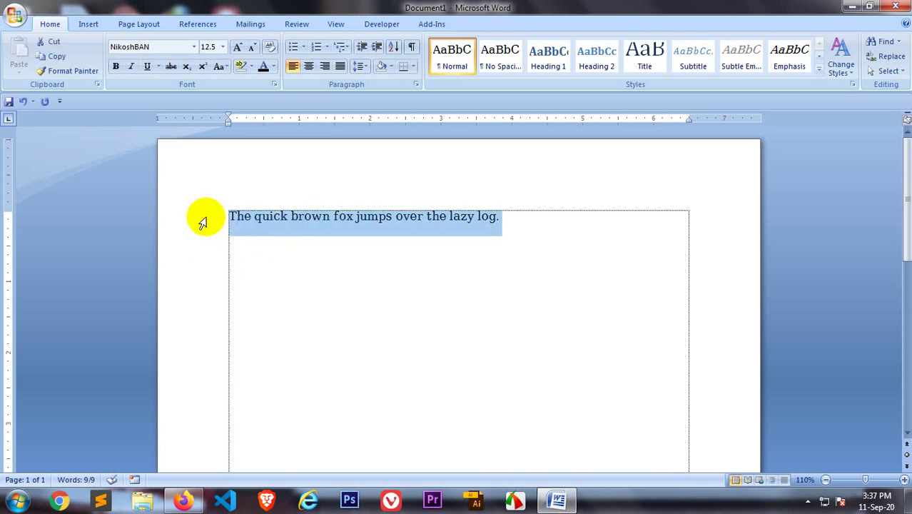
{"action": "key", "text": "ctrl+bracketright"}
{"action": "key", "text": "ctrl+bracketright"}
{"action": "key", "text": "ctrl+bracketright"}
{"action": "key", "text": "ctrl+bracketright"}
{"action": "key", "text": "ctrl+bracketright"}
{"action": "key", "text": "ctrl+bracketright"}
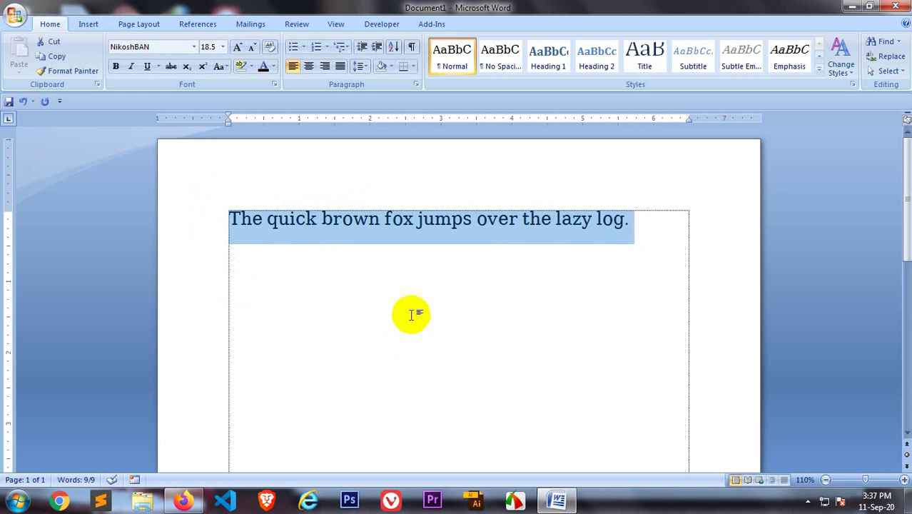
{"action": "left_click", "coordinate": [592, 224]}
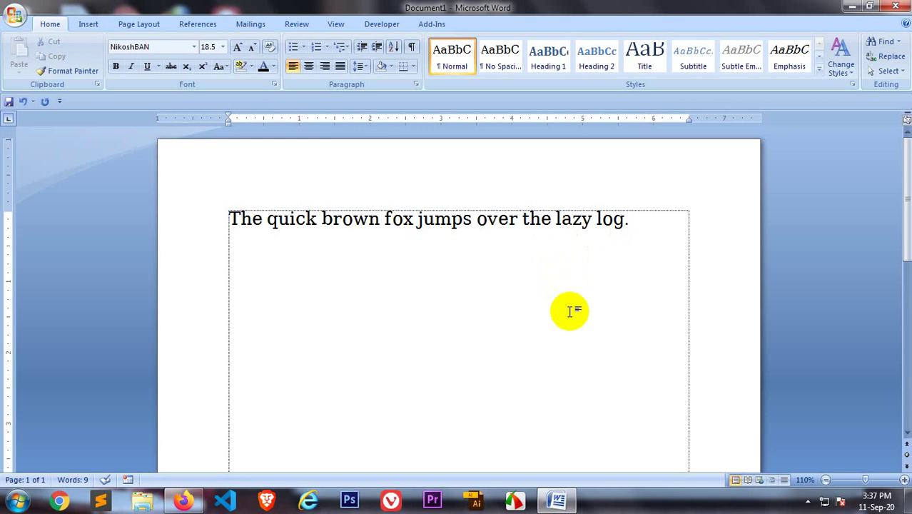
Save the document under the name 'first file' in New Volume (D:)
{"action": "left_click", "coordinate": [14, 16]}
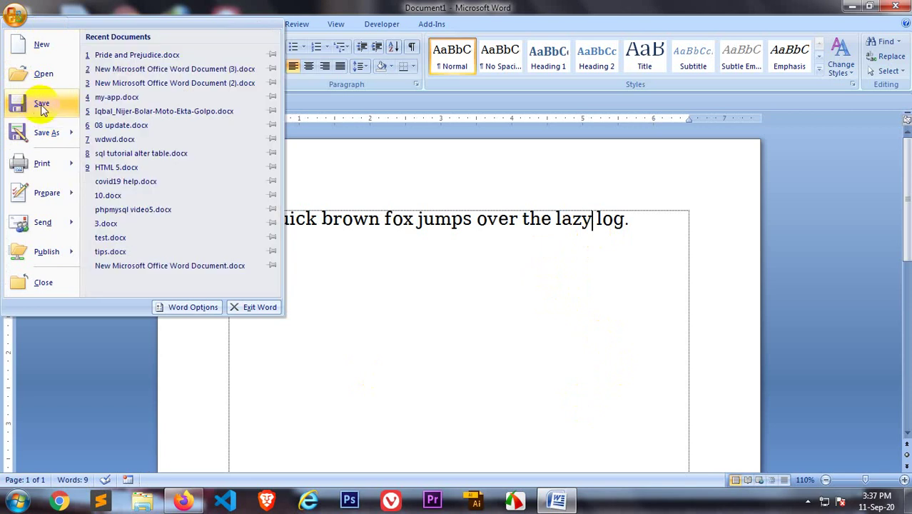
{"action": "left_click", "coordinate": [41, 104]}
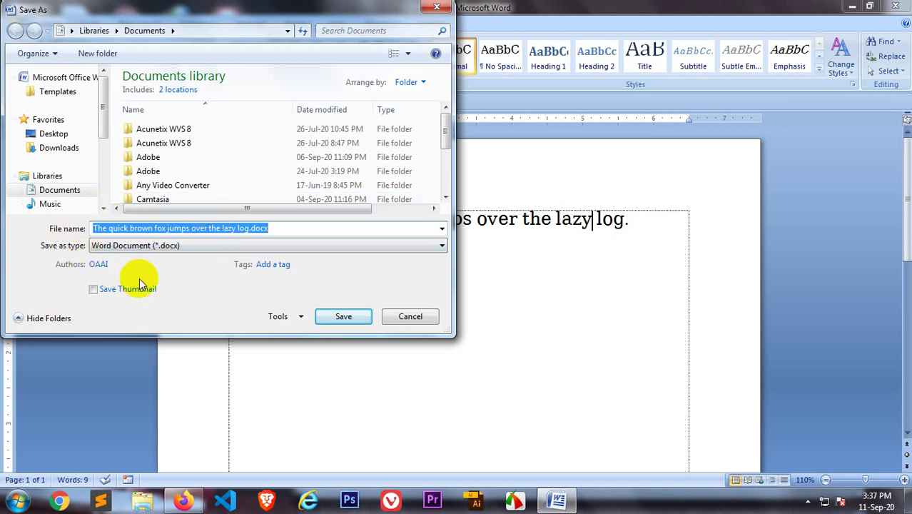
{"action": "left_click", "coordinate": [219, 229]}
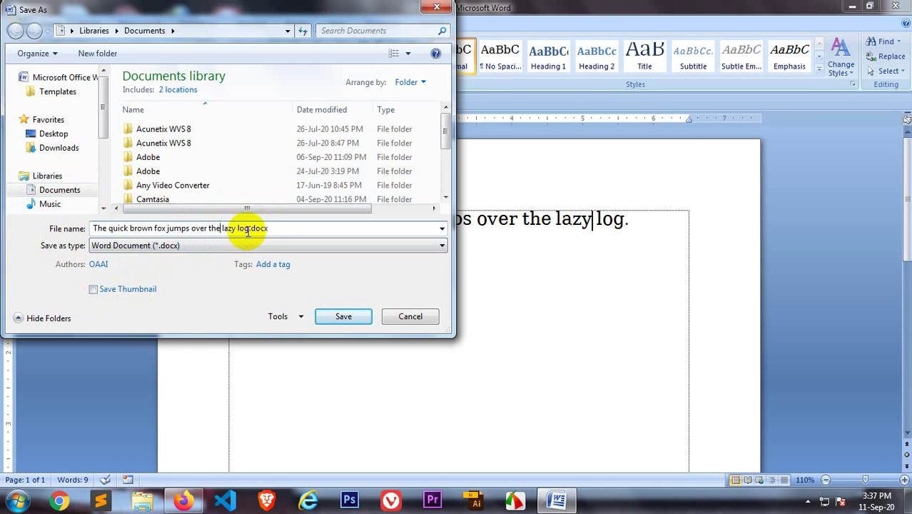
{"action": "left_click_drag", "start_coordinate": [249, 229], "coordinate": [92, 244]}
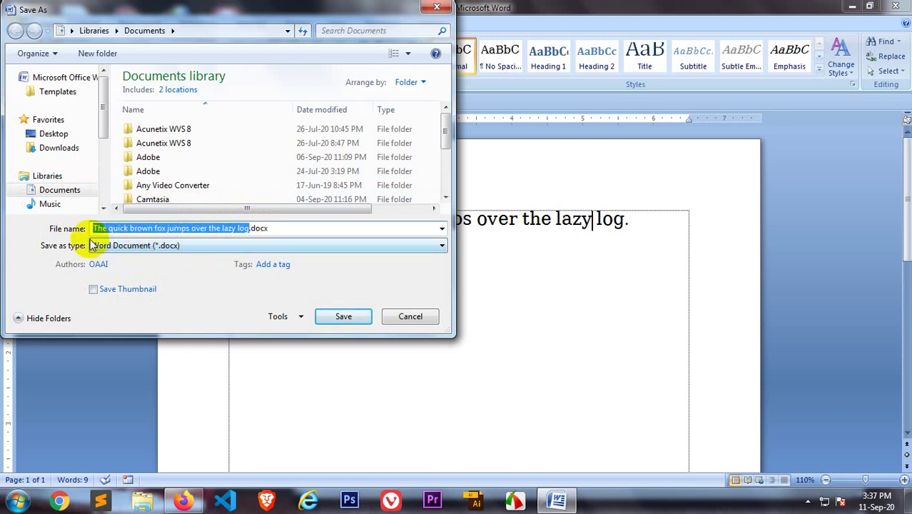
{"action": "type", "text": "fix"}
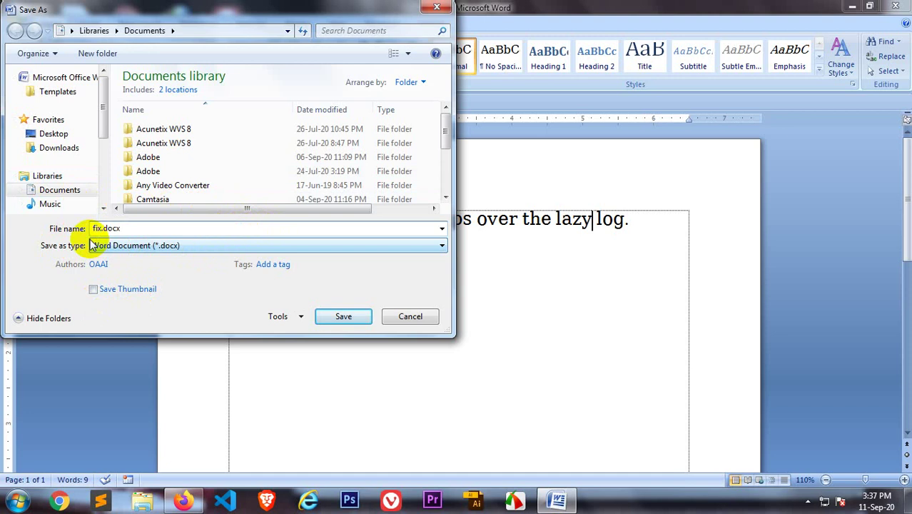
{"action": "key", "text": "BackSpace"}
{"action": "type", "text": "s"}
{"action": "key", "text": "BackSpace"}
{"action": "type", "text": "rst"}
{"action": "type", "text": " file"}
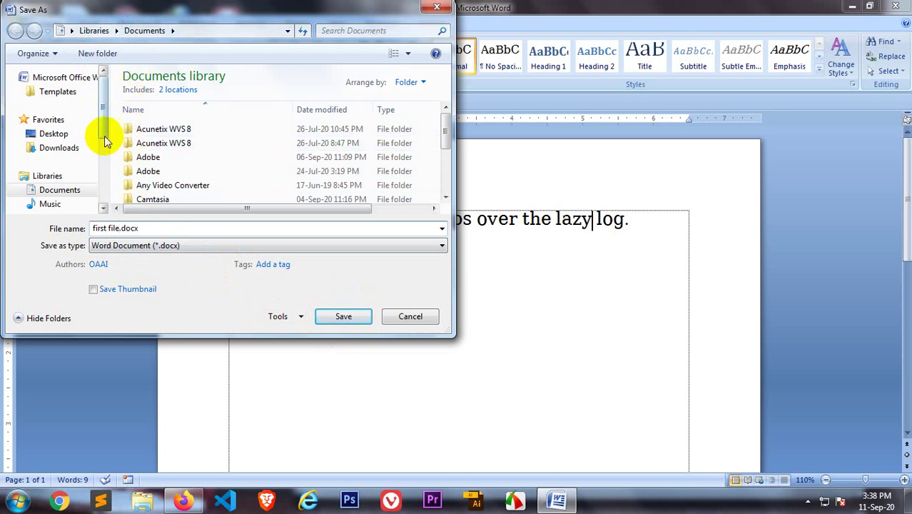
{"action": "left_click_drag", "start_coordinate": [103, 127], "coordinate": [112, 178]}
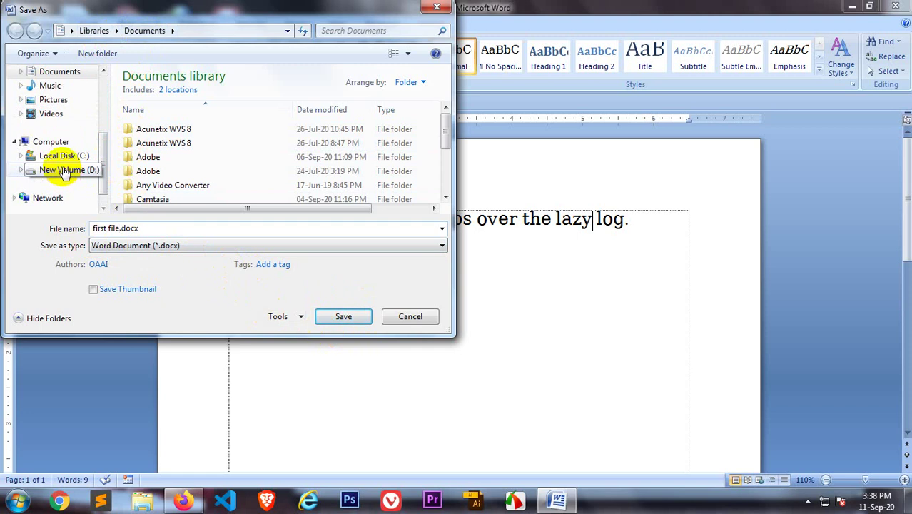
{"action": "left_click", "coordinate": [66, 171]}
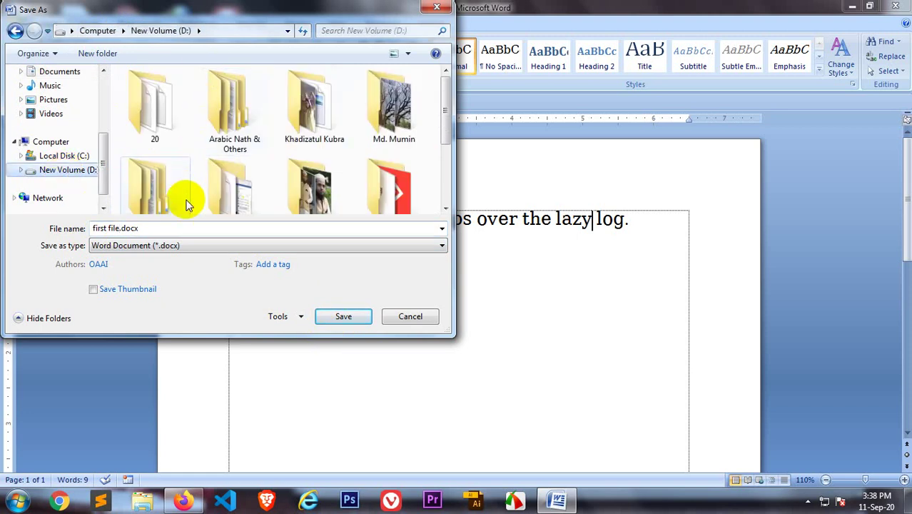
{"action": "left_click", "coordinate": [344, 316]}
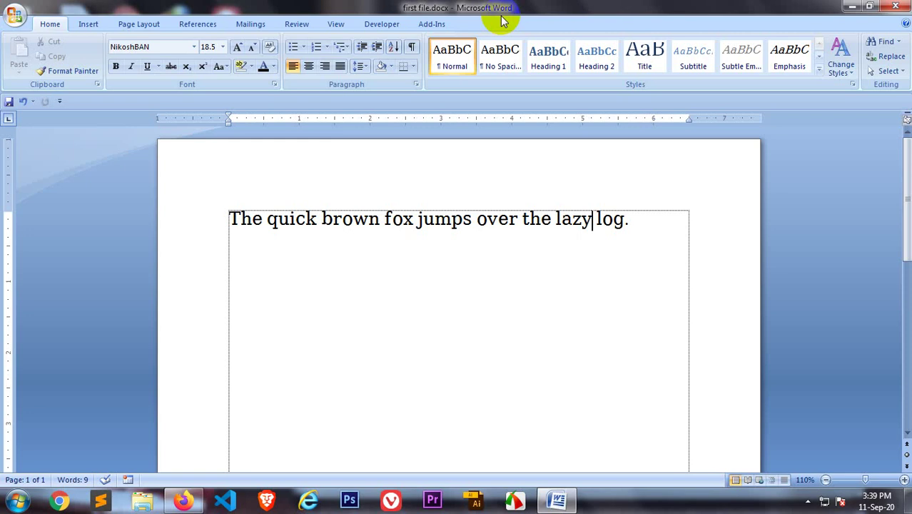
Use Save As (Alt, F, A) to store a copy named 'second file' on D:
{"action": "key", "text": "alt"}
{"action": "key", "text": "f"}
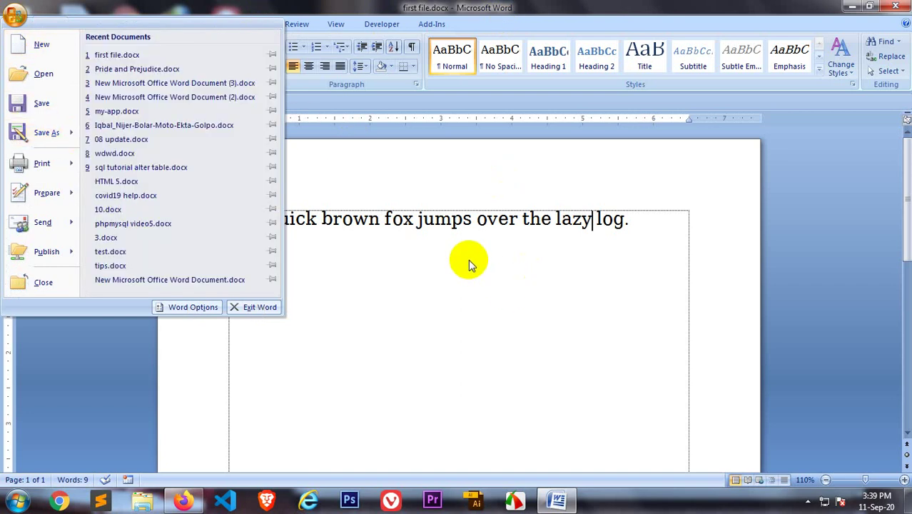
{"action": "key", "text": "Escape"}
{"action": "key", "text": "alt+f"}
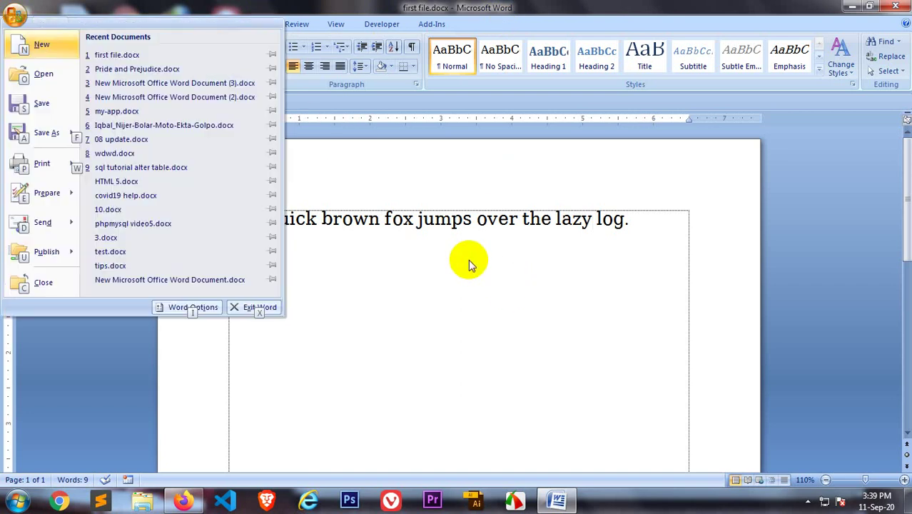
{"action": "key", "text": "a"}
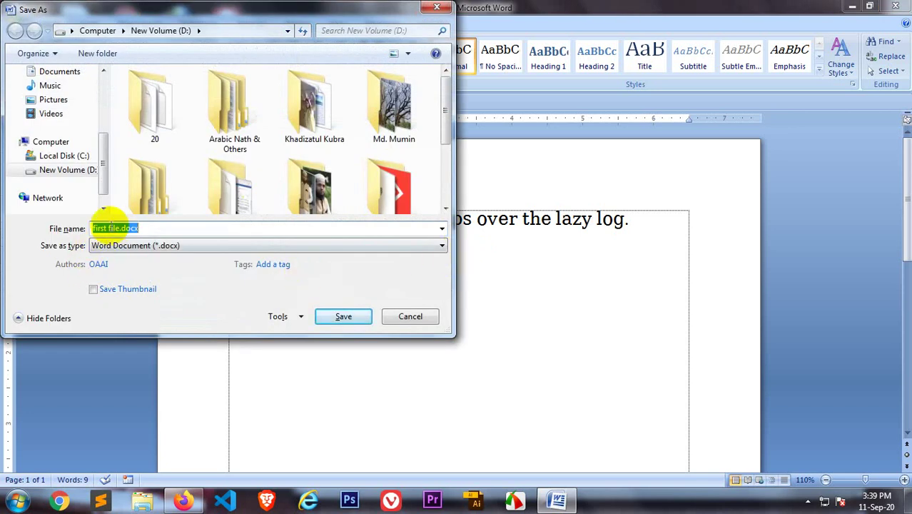
{"action": "left_click", "coordinate": [116, 229]}
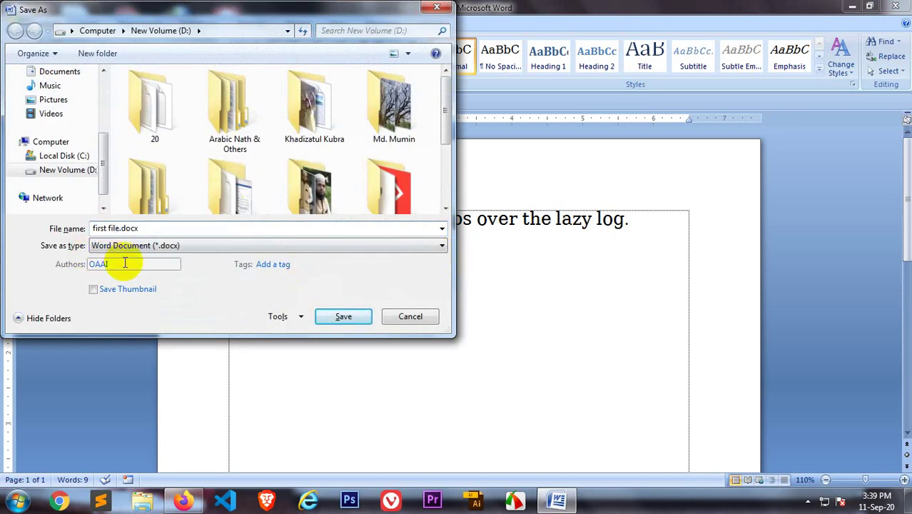
{"action": "key", "text": "Left"}
{"action": "key", "text": "Left"}
{"action": "key", "text": "BackSpace"}
{"action": "key", "text": "BackSpace"}
{"action": "key", "text": "BackSpace"}
{"action": "key", "text": "BackSpace"}
{"action": "key", "text": "BackSpace"}
{"action": "type", "text": "s"}
{"action": "type", "text": "econd"}
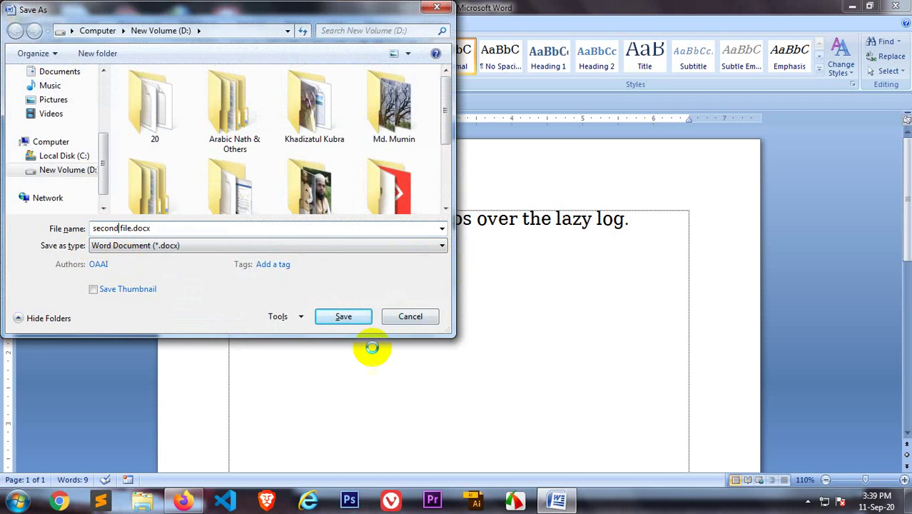
{"action": "left_click", "coordinate": [347, 317]}
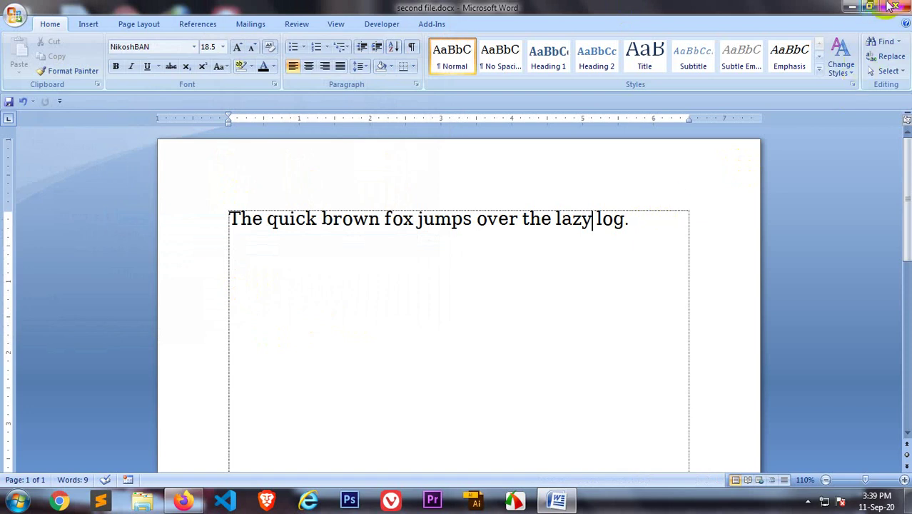
Exit Word and open New Volume (D:) from the Computer window
{"action": "left_click", "coordinate": [16, 15]}
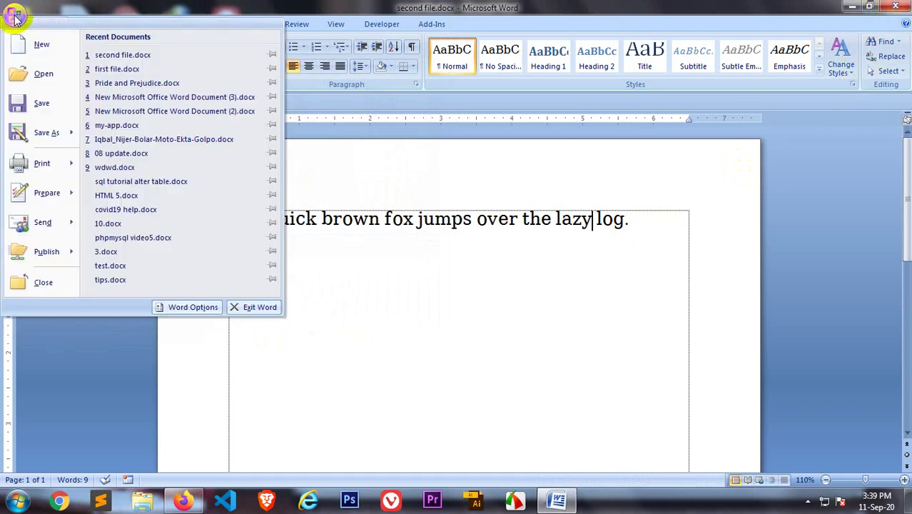
{"action": "left_click", "coordinate": [256, 307]}
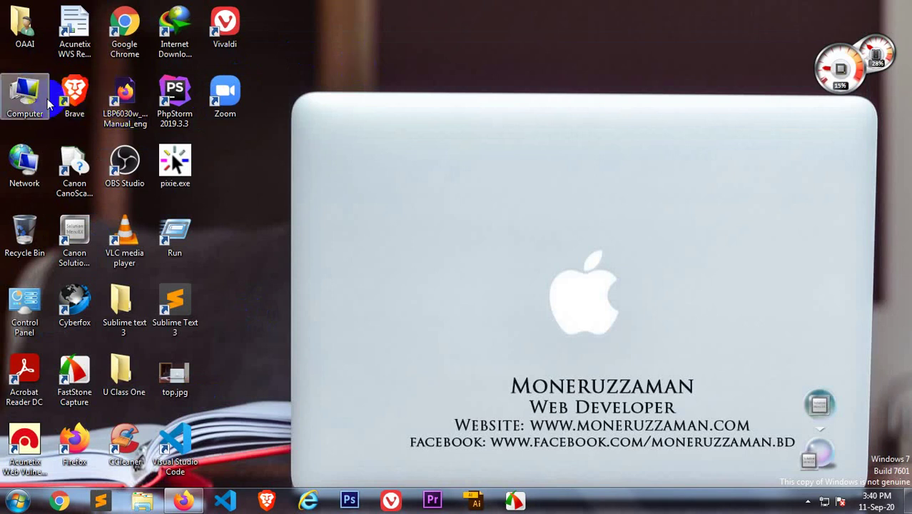
{"action": "double_click", "coordinate": [29, 96]}
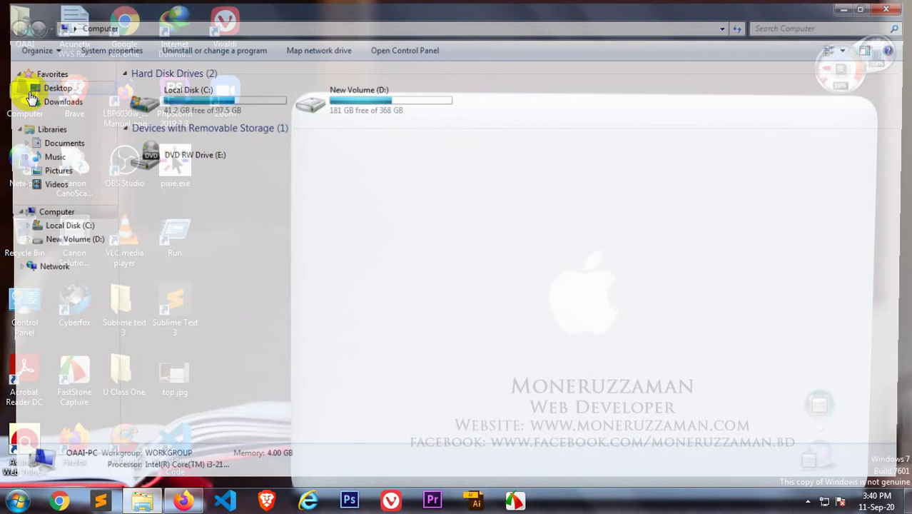
{"action": "double_click", "coordinate": [383, 104]}
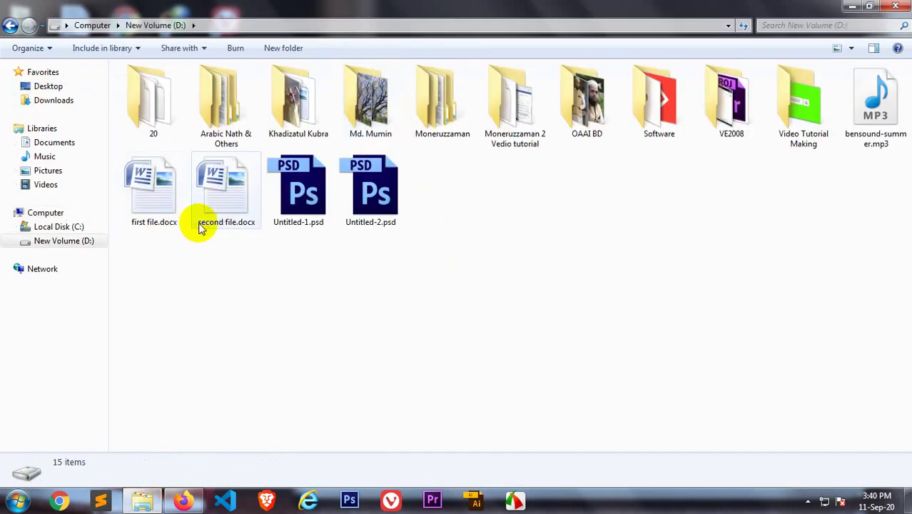
Open and close first file.docx and second file.docx, then close Explorer
{"action": "double_click", "coordinate": [152, 192]}
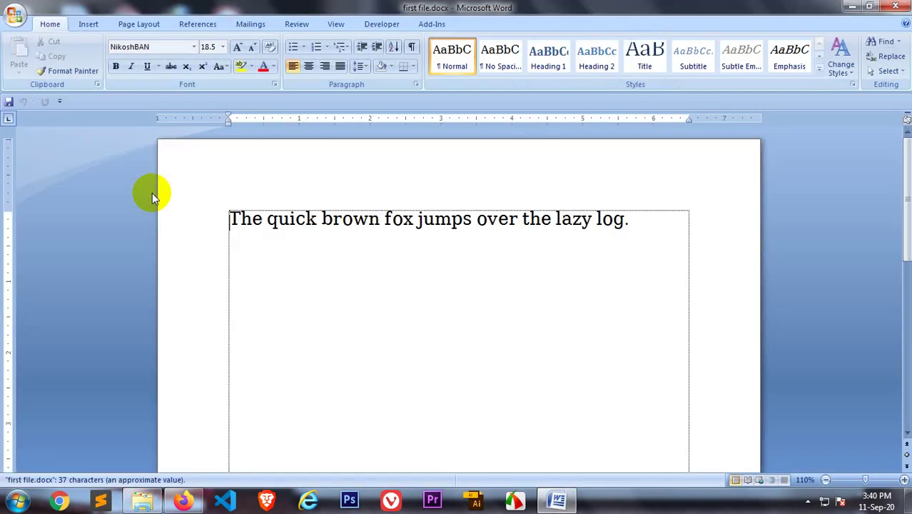
{"action": "left_click", "coordinate": [897, 5]}
{"action": "double_click", "coordinate": [222, 192]}
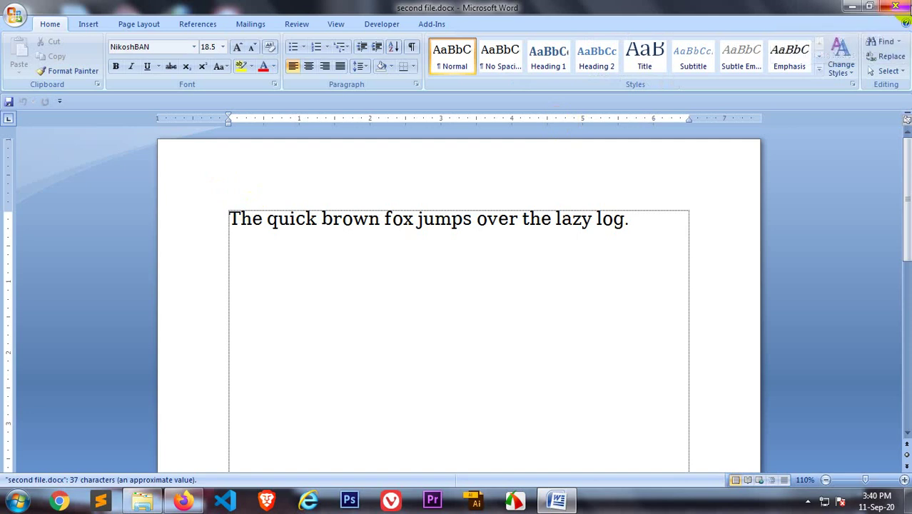
{"action": "left_click", "coordinate": [896, 6]}
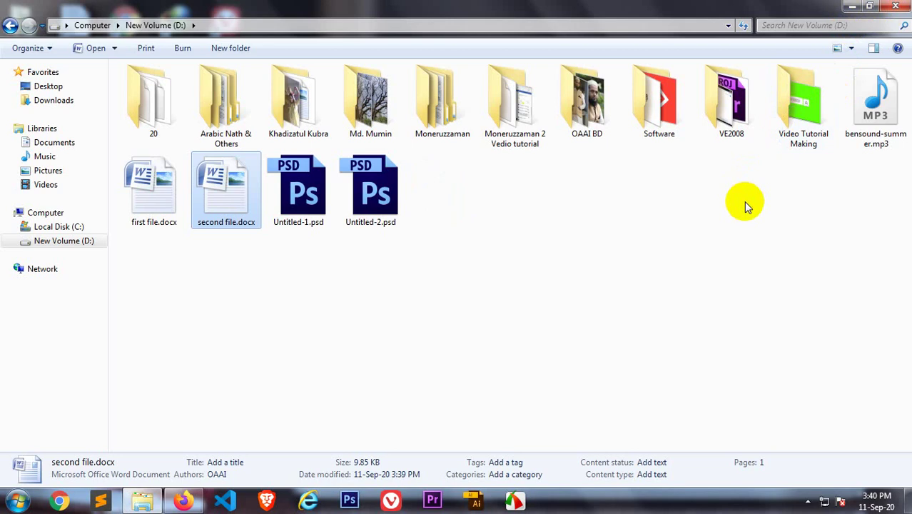
{"action": "left_click", "coordinate": [895, 7]}
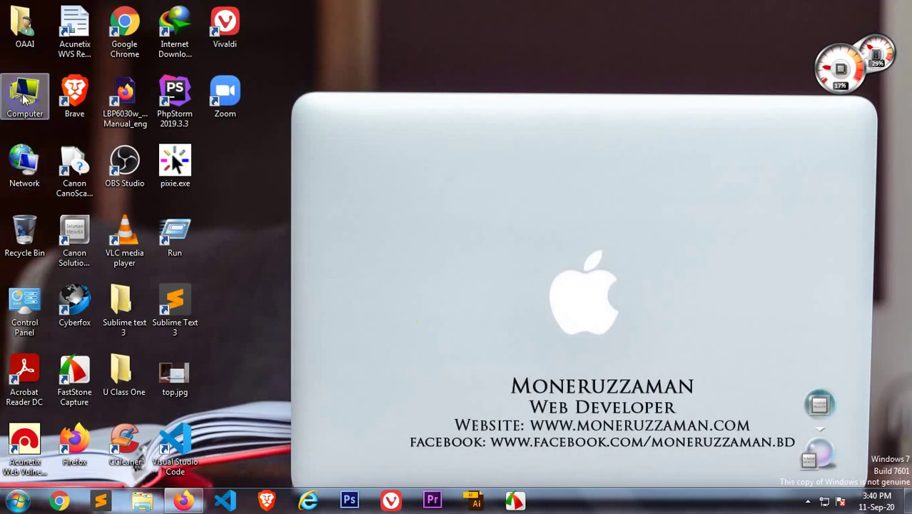
Reopen New Volume (D:) from Computer and close the window again
{"action": "double_click", "coordinate": [23, 98]}
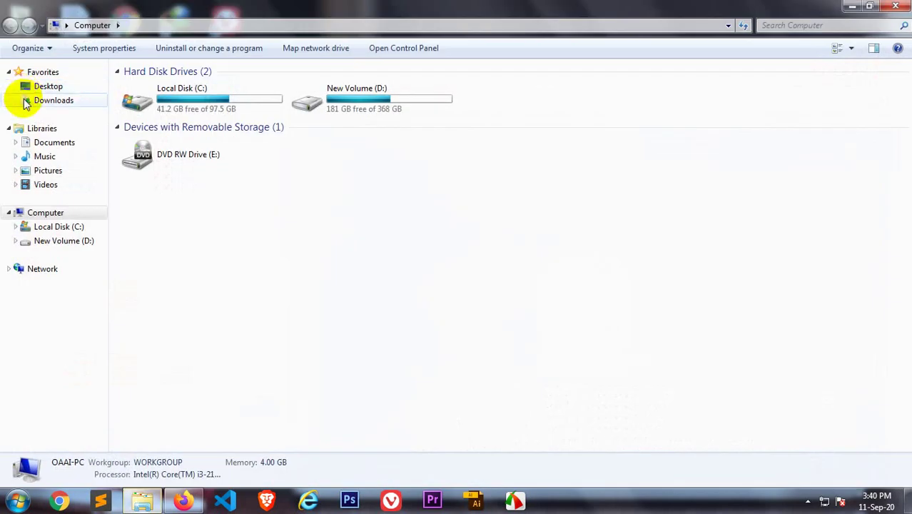
{"action": "left_click", "coordinate": [382, 107]}
{"action": "double_click", "coordinate": [381, 107]}
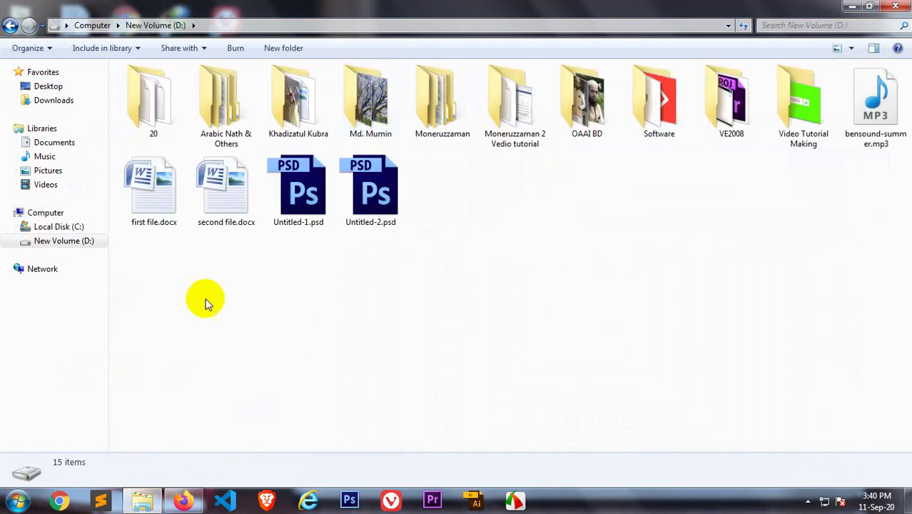
{"action": "left_click", "coordinate": [895, 5]}
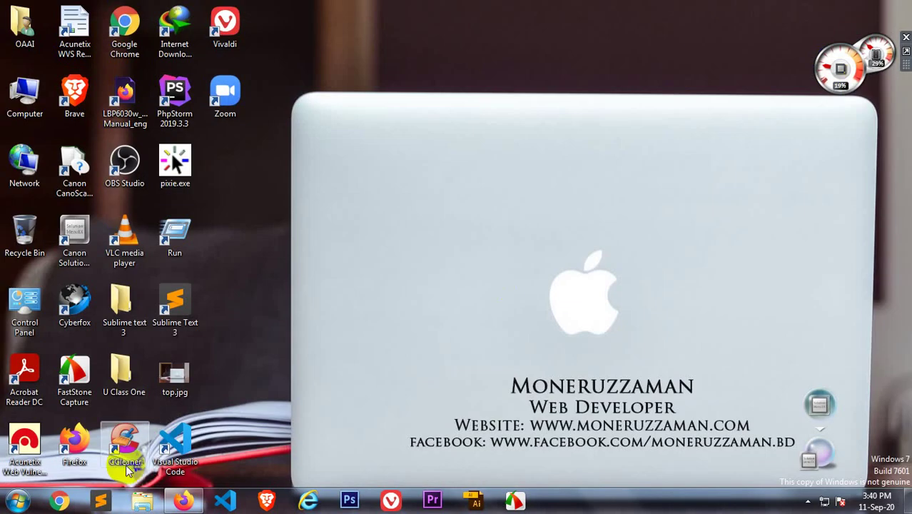
Launch Word from the Start menu and open second file.docx from New Volume (D:)
{"action": "left_click", "coordinate": [19, 504]}
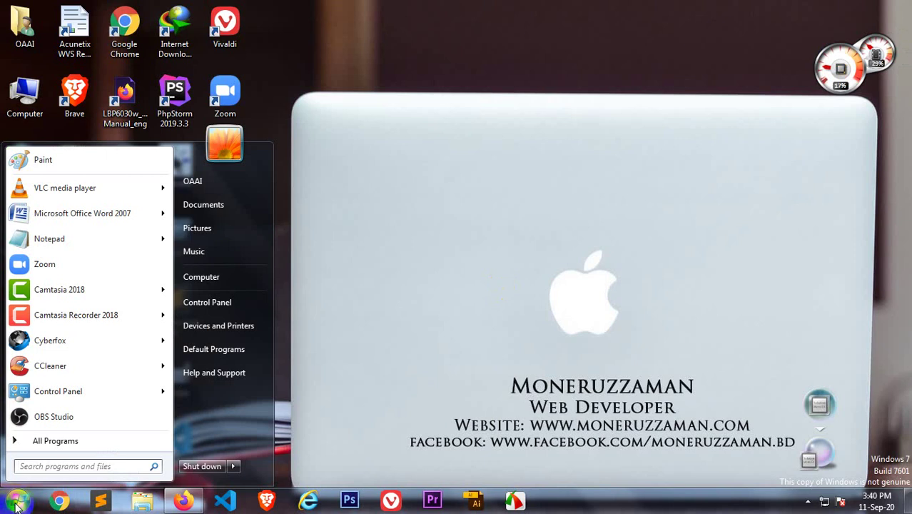
{"action": "left_click", "coordinate": [57, 218]}
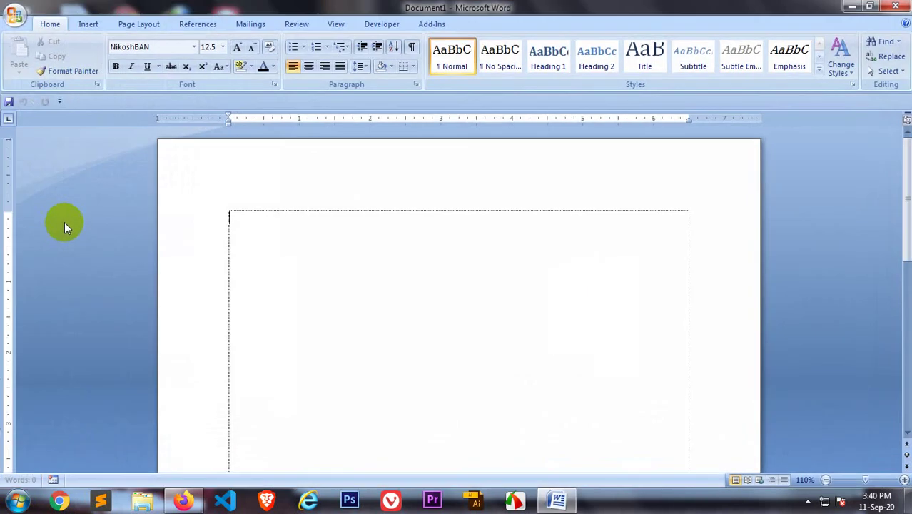
{"action": "left_click", "coordinate": [16, 17]}
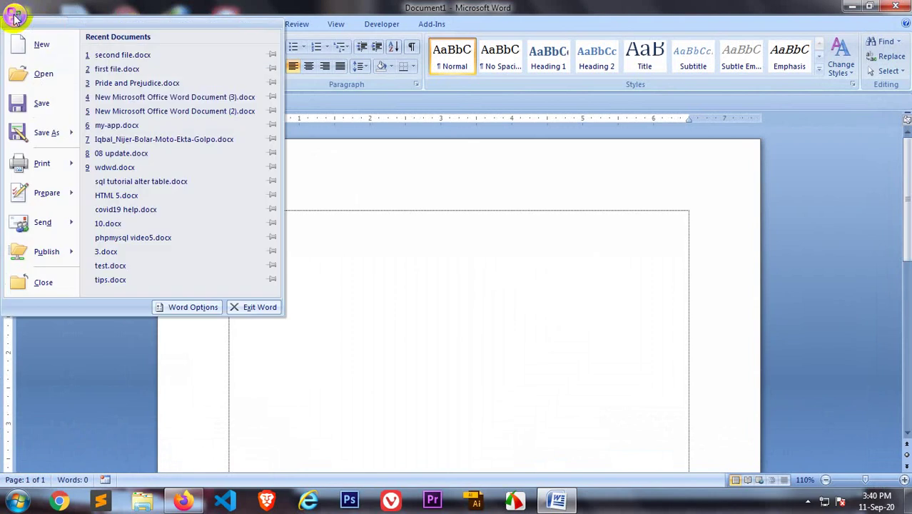
{"action": "left_click", "coordinate": [39, 79]}
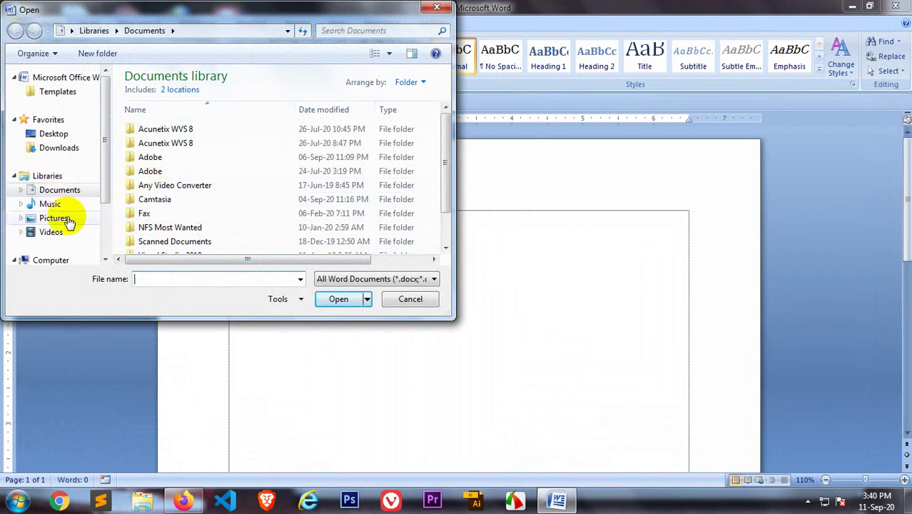
{"action": "scroll", "coordinate": [89, 189], "scroll_direction": "down", "scroll_amount": 2}
{"action": "scroll", "coordinate": [80, 207], "scroll_direction": "up", "scroll_amount": 1}
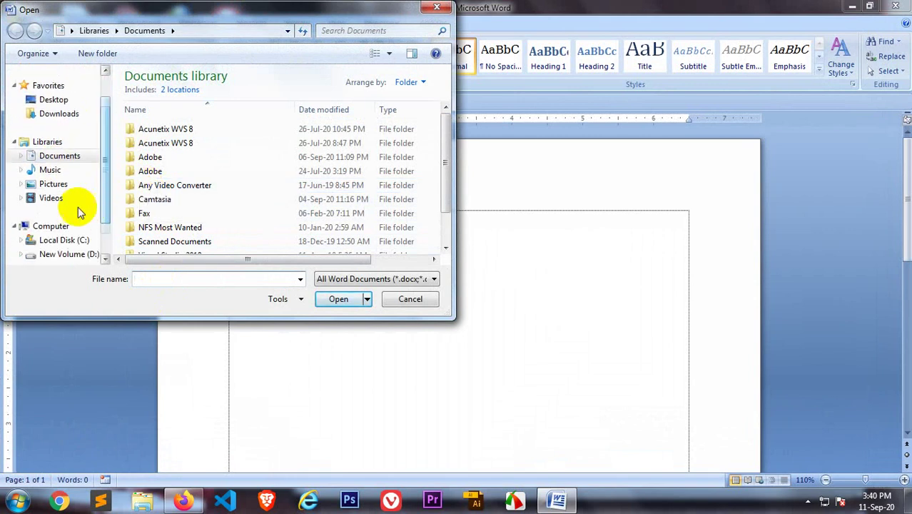
{"action": "left_click", "coordinate": [68, 254]}
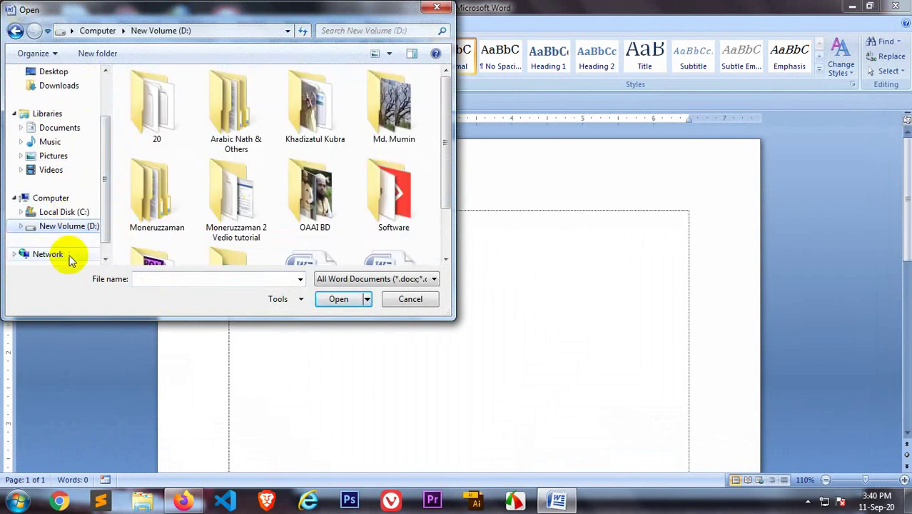
{"action": "left_click", "coordinate": [307, 194]}
{"action": "scroll", "coordinate": [301, 197], "scroll_direction": "down", "scroll_amount": 1}
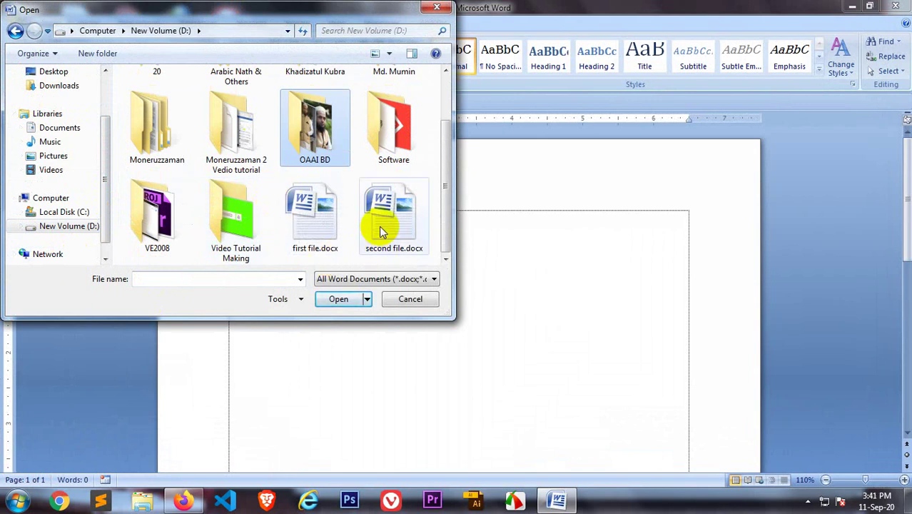
{"action": "left_click", "coordinate": [380, 230]}
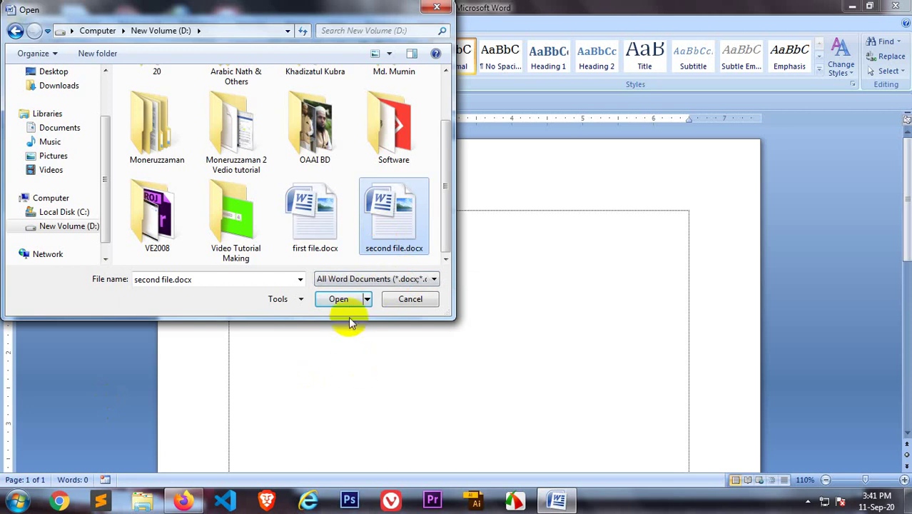
{"action": "left_click", "coordinate": [339, 298]}
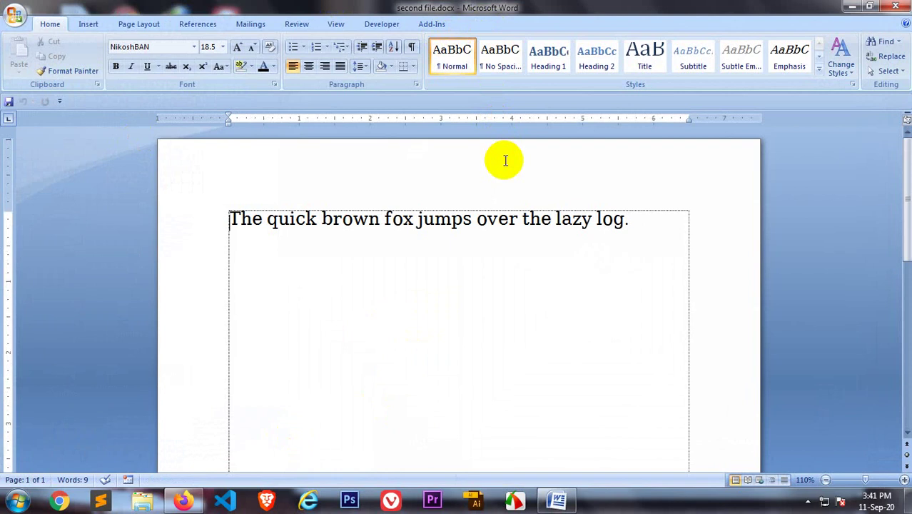
Open D:\first file.docx via Alt, F, O, picking it from the File name history
{"action": "key", "text": "alt"}
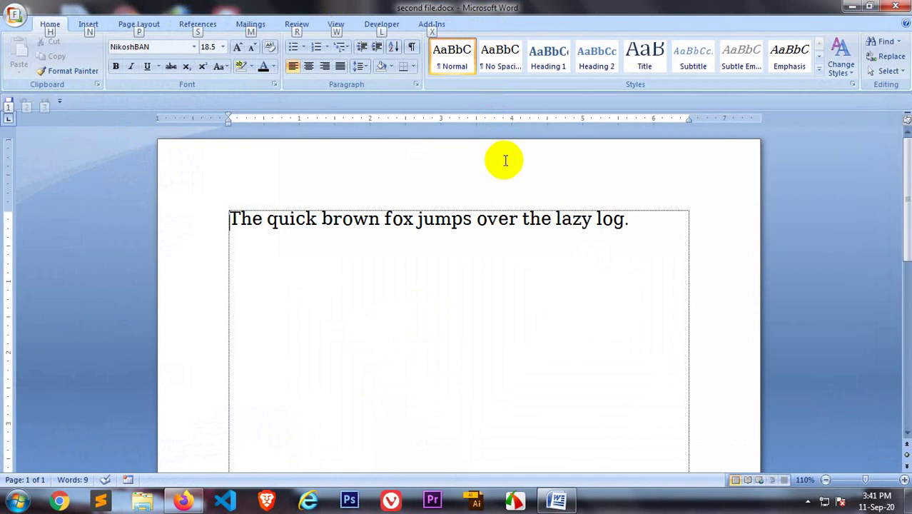
{"action": "key", "text": "f"}
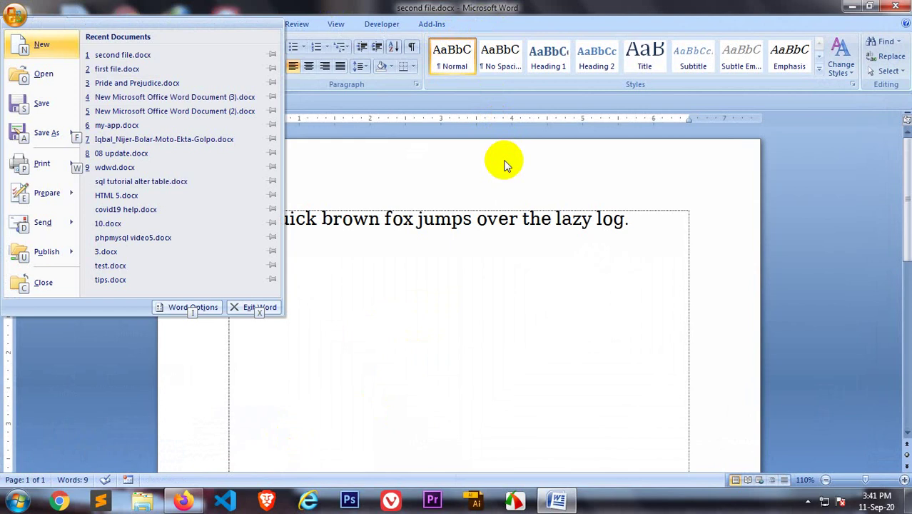
{"action": "key", "text": "o"}
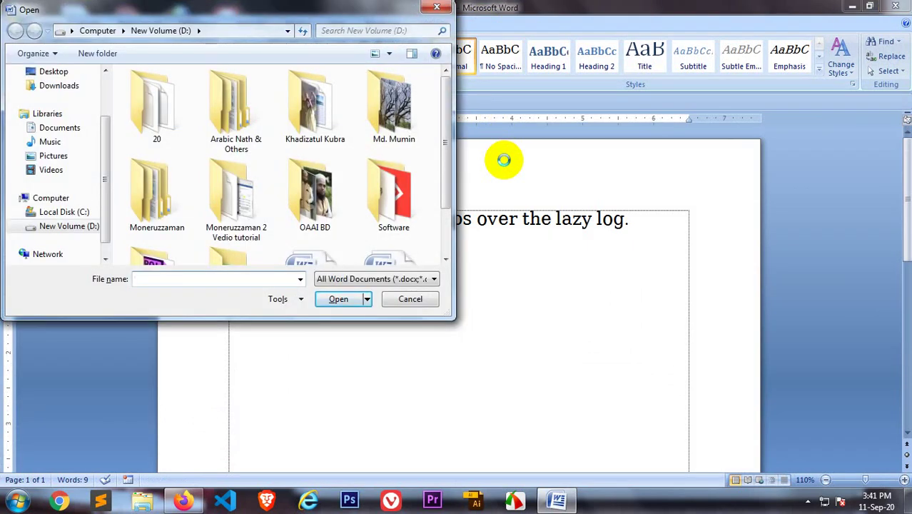
{"action": "type", "text": "fi"}
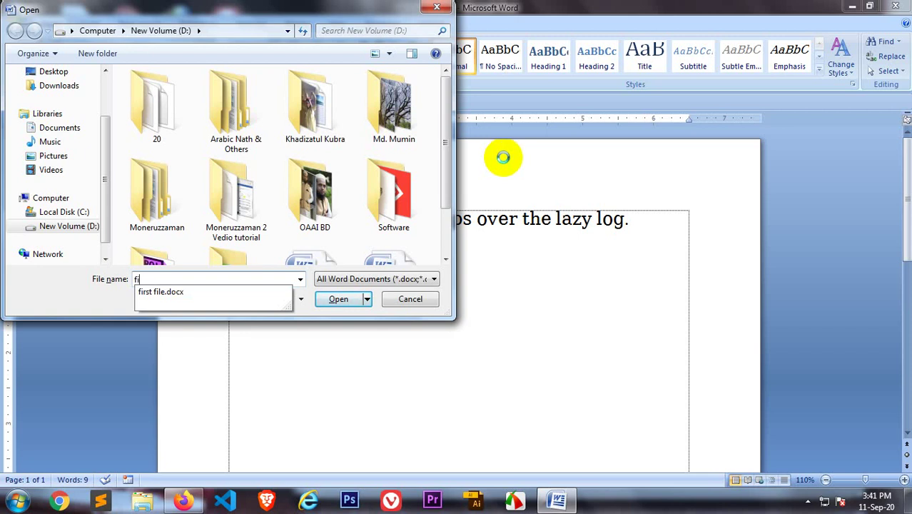
{"action": "mouse_move", "coordinate": [444, 146]}
{"action": "left_mouse_down"}
{"action": "mouse_move", "coordinate": [444, 187]}
{"action": "mouse_move", "coordinate": [446, 146]}
{"action": "mouse_move", "coordinate": [464, 175]}
{"action": "left_mouse_up"}
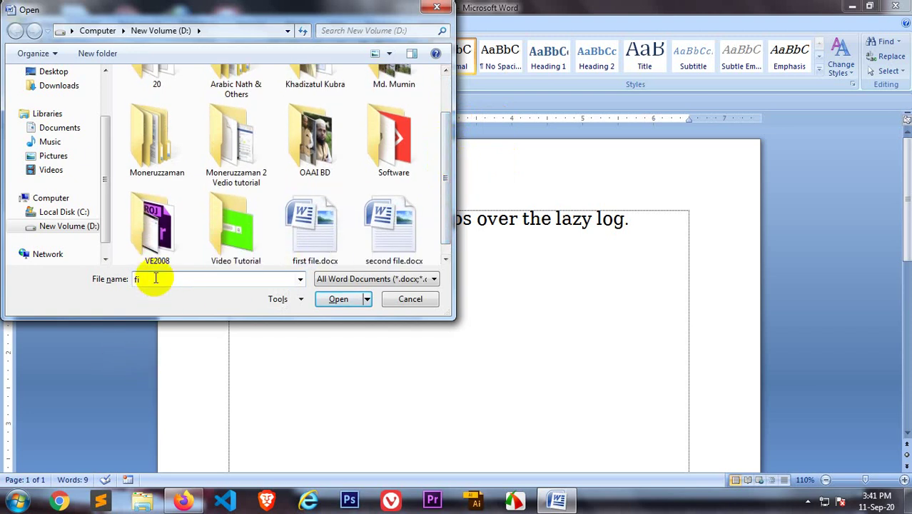
{"action": "type", "text": "r"}
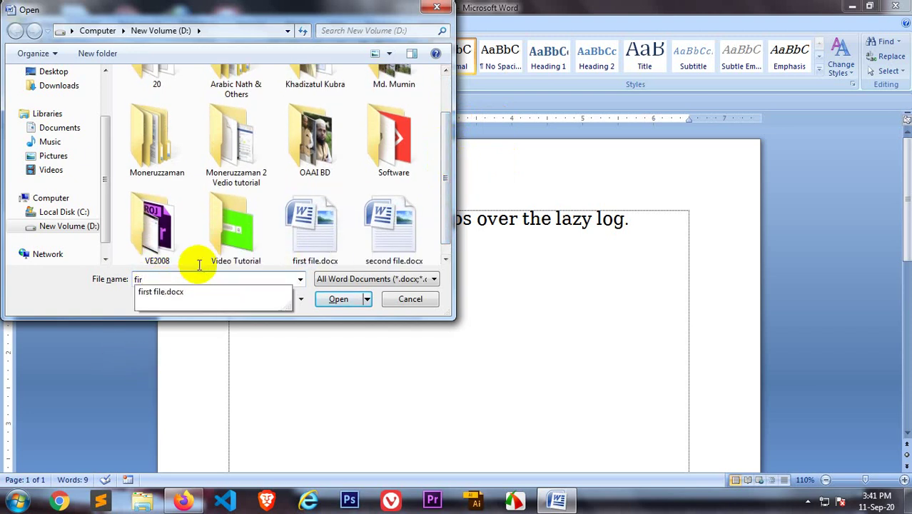
{"action": "left_click", "coordinate": [176, 292]}
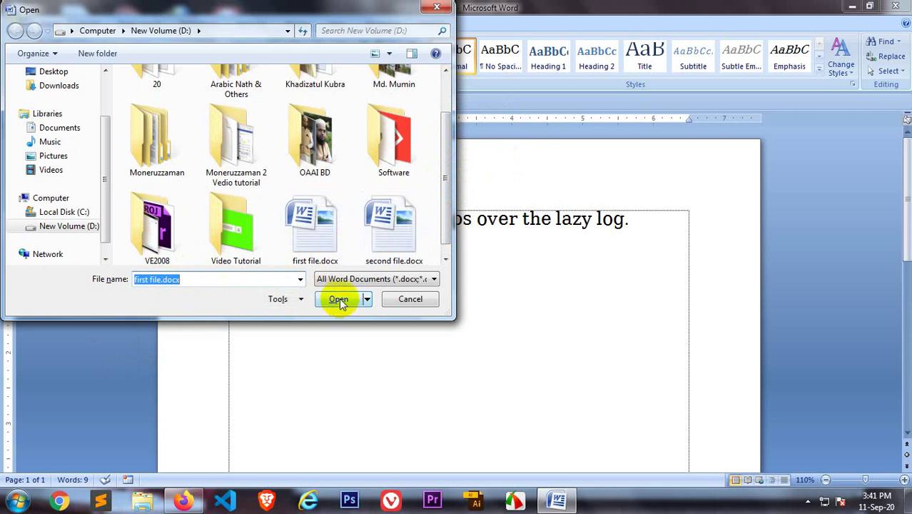
{"action": "type", "text": "o"}
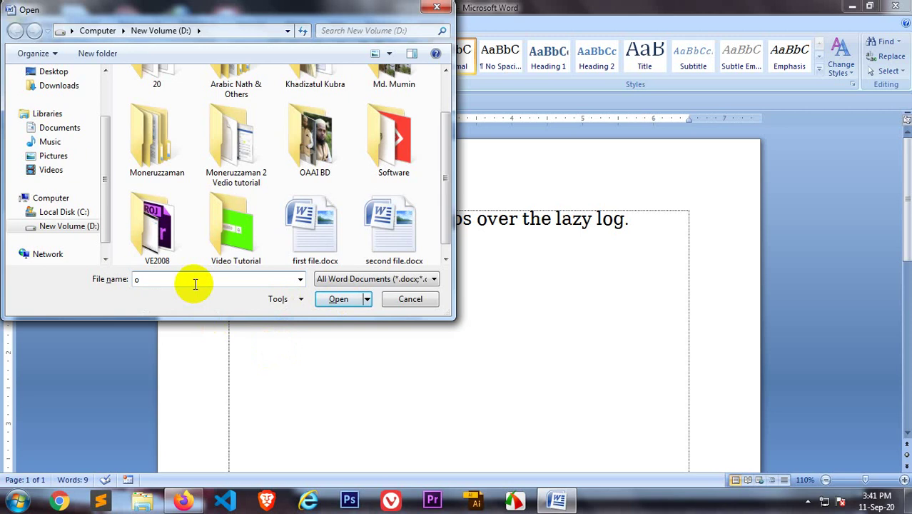
{"action": "key", "text": "BackSpace"}
{"action": "left_click", "coordinate": [300, 279]}
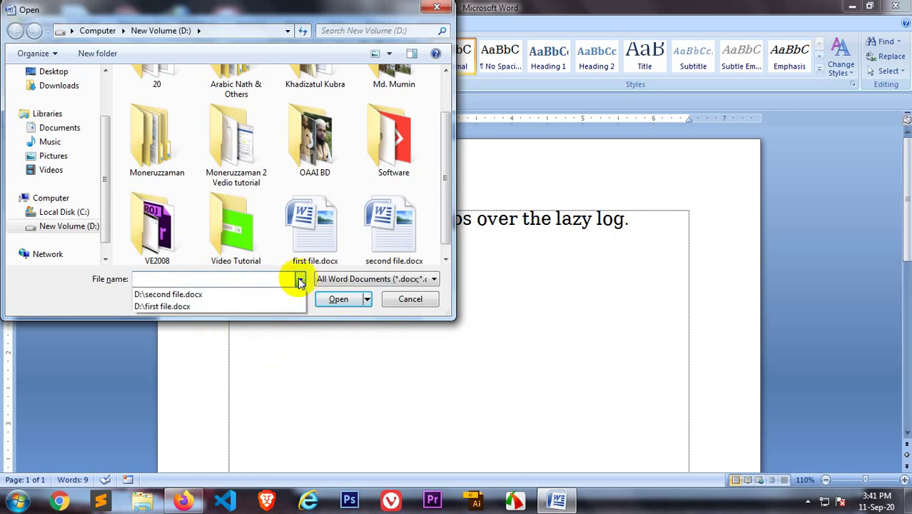
{"action": "left_click", "coordinate": [146, 305]}
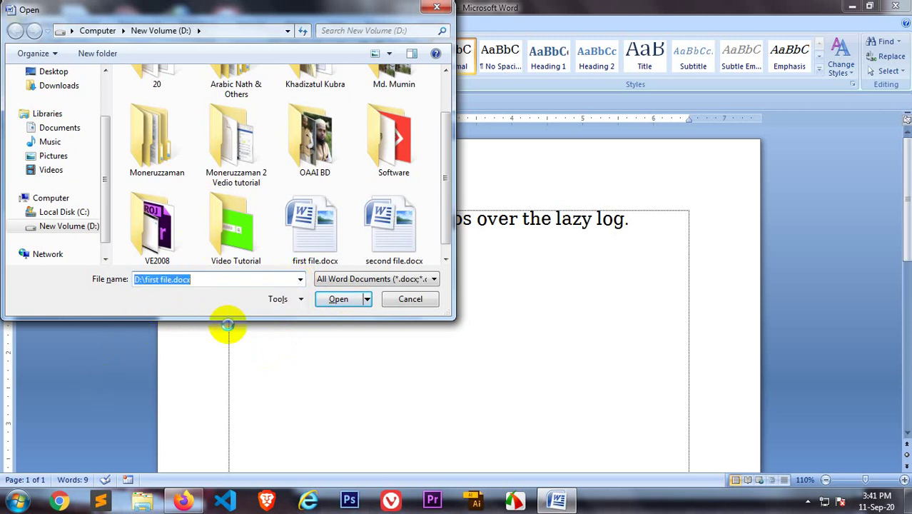
{"action": "key", "text": "Return"}
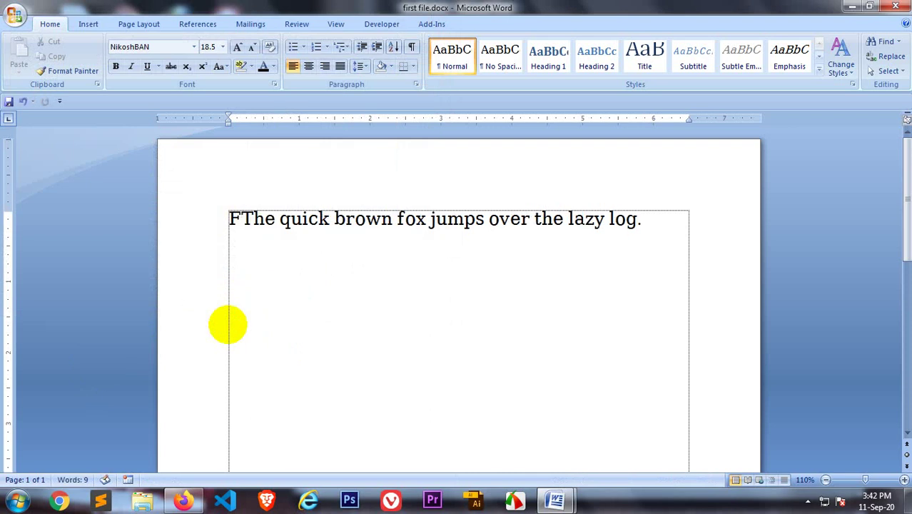
Add the heading 'First File.' on its own line above the fox sentence, fixing the typos
{"action": "type", "text": "irst "}
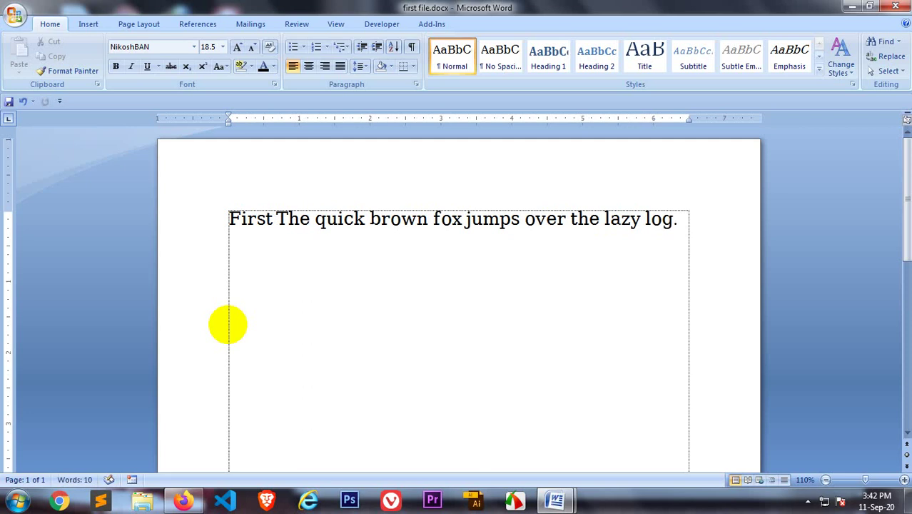
{"action": "type", "text": "FIle"}
{"action": "key", "text": "BackSpace"}
{"action": "key", "text": "BackSpace"}
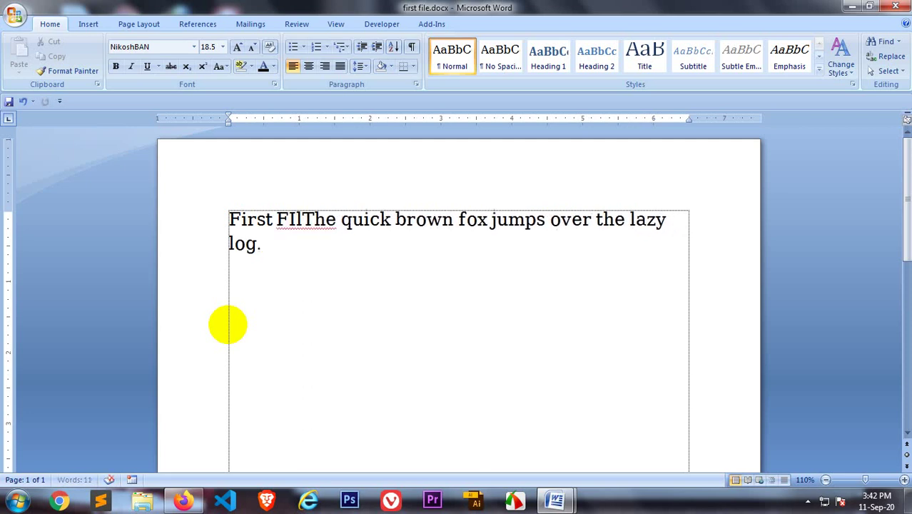
{"action": "key", "text": "BackSpace"}
{"action": "key", "text": "BackSpace"}
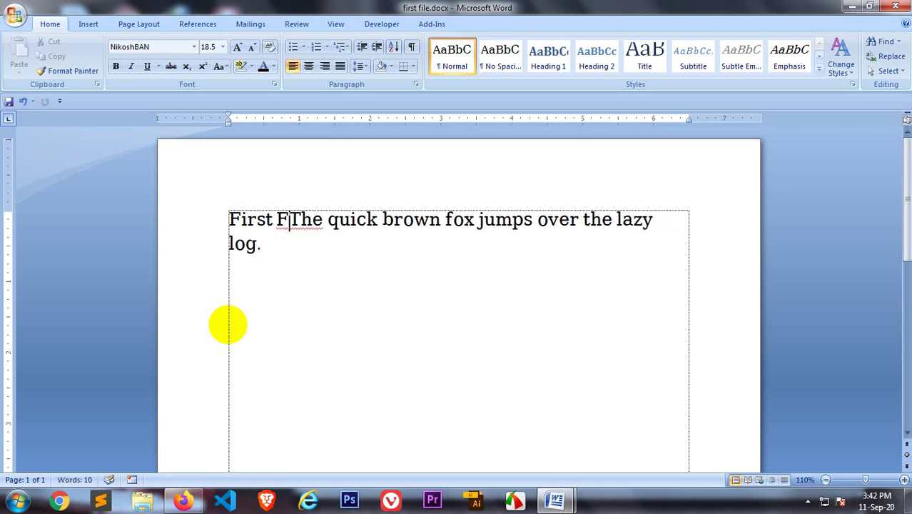
{"action": "type", "text": "ile"}
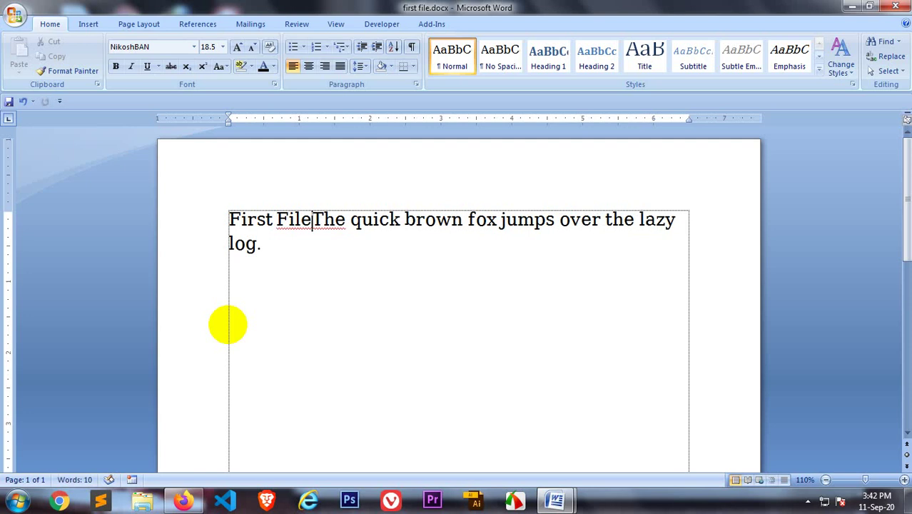
{"action": "key", "text": "Return"}
{"action": "left_click", "coordinate": [312, 219]}
{"action": "type", "text": "."}
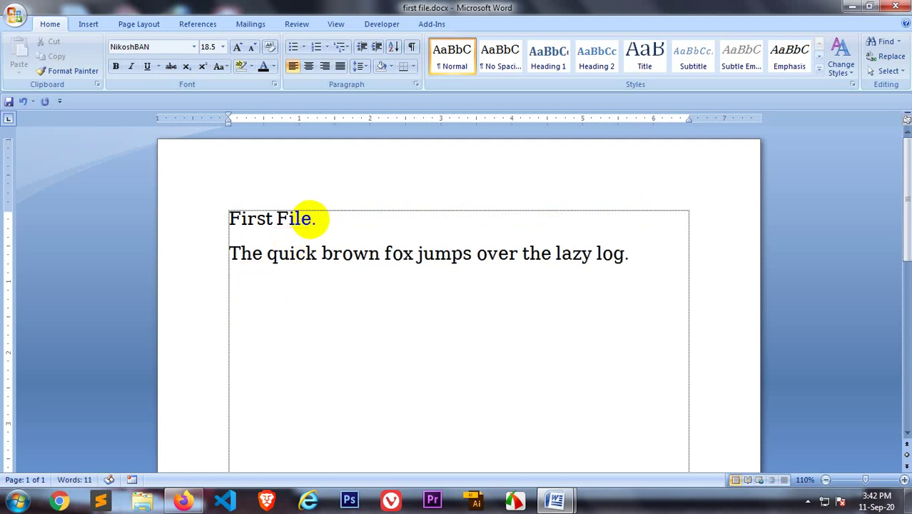
{"action": "key", "text": "BackSpace"}
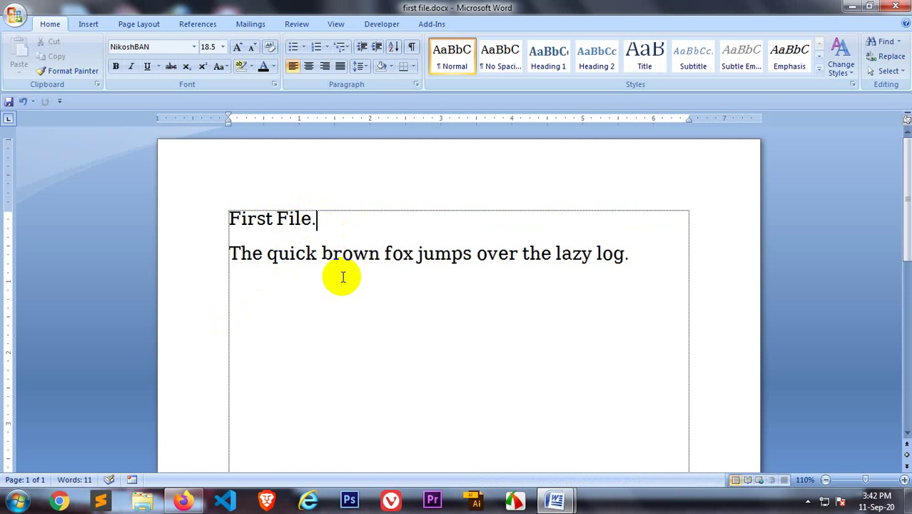
{"action": "type", "text": "."}
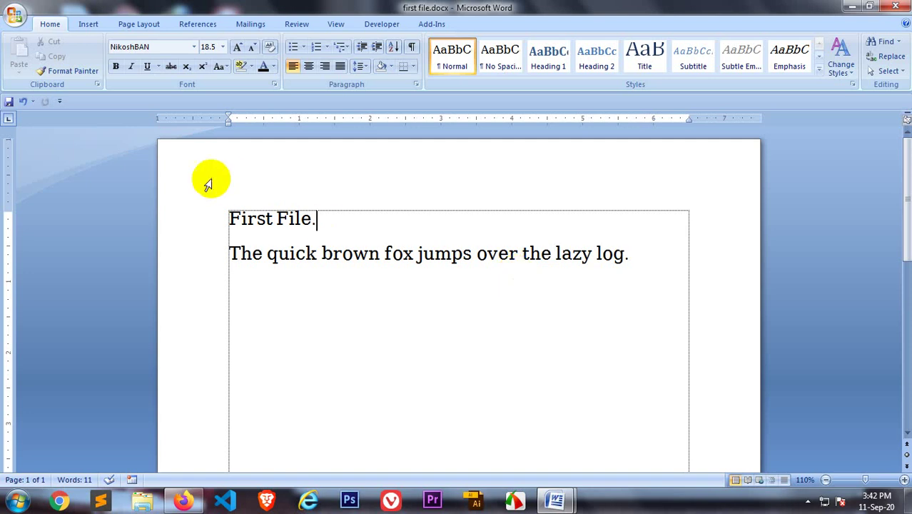
{"action": "left_click_drag", "start_coordinate": [229, 219], "coordinate": [246, 220]}
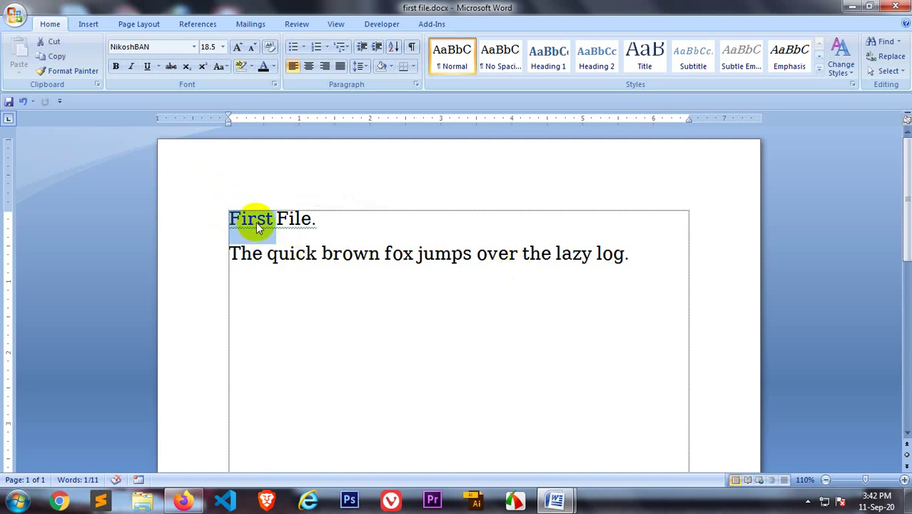
{"action": "triple_click", "coordinate": [256, 222]}
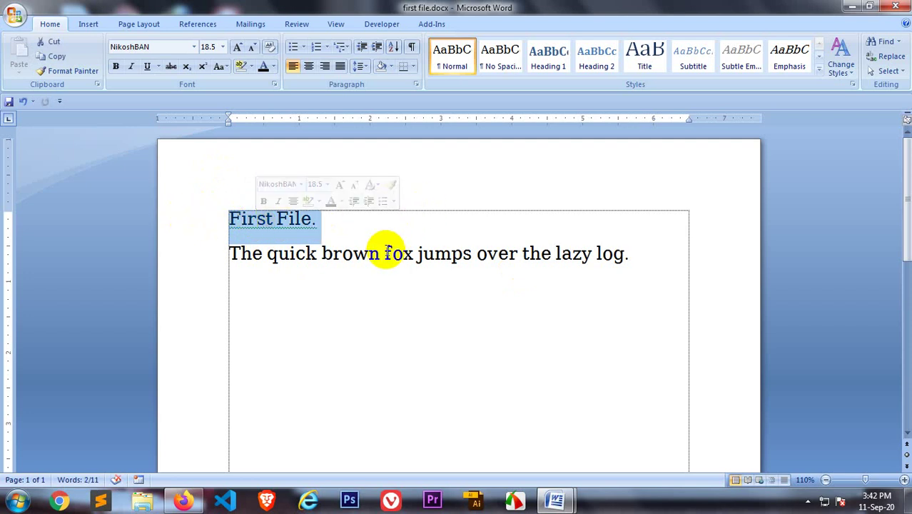
{"action": "left_click", "coordinate": [329, 226]}
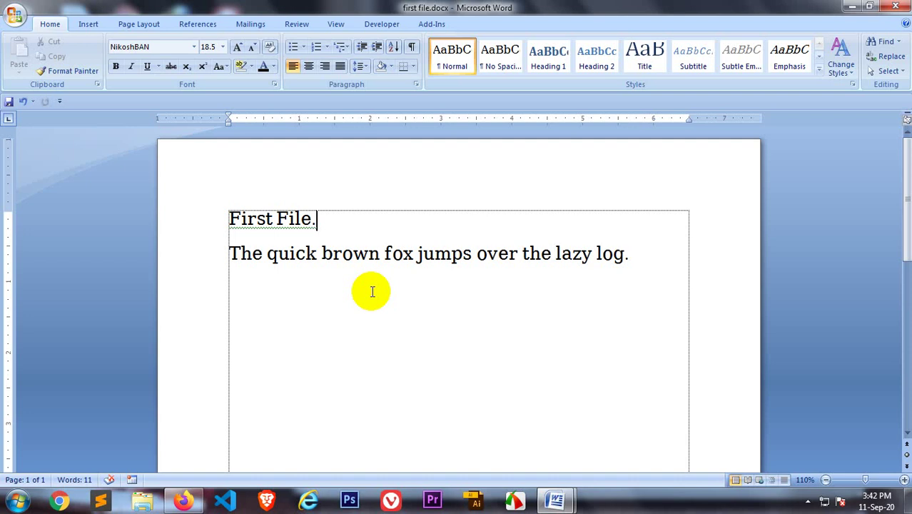
{"action": "key", "text": "shift+Left"}
{"action": "key", "text": "shift+Left"}
{"action": "key", "text": "shift+Left"}
{"action": "key", "text": "shift+Left"}
{"action": "key", "text": "shift+Left"}
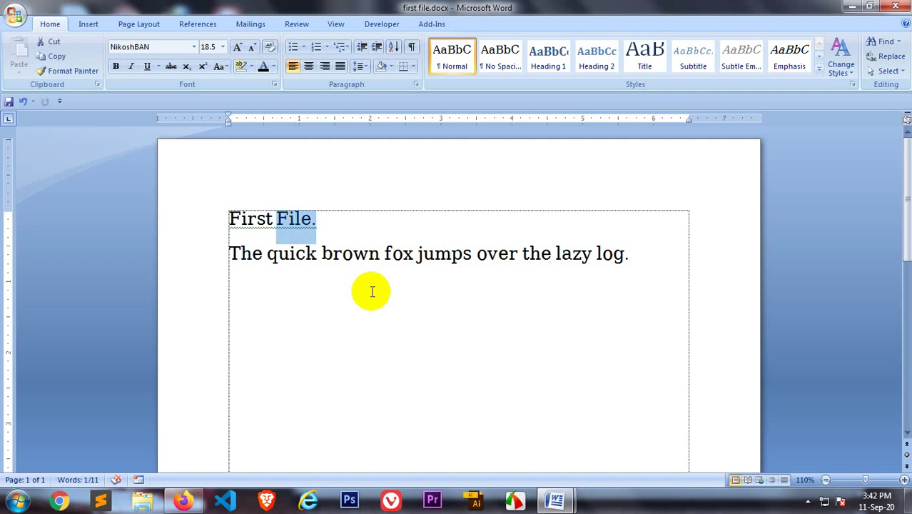
{"action": "key", "text": "shift+Left"}
{"action": "key", "text": "shift+Left"}
{"action": "key", "text": "shift+Left"}
{"action": "key", "text": "shift+Left"}
{"action": "key", "text": "shift+Left"}
{"action": "key", "text": "shift+Left"}
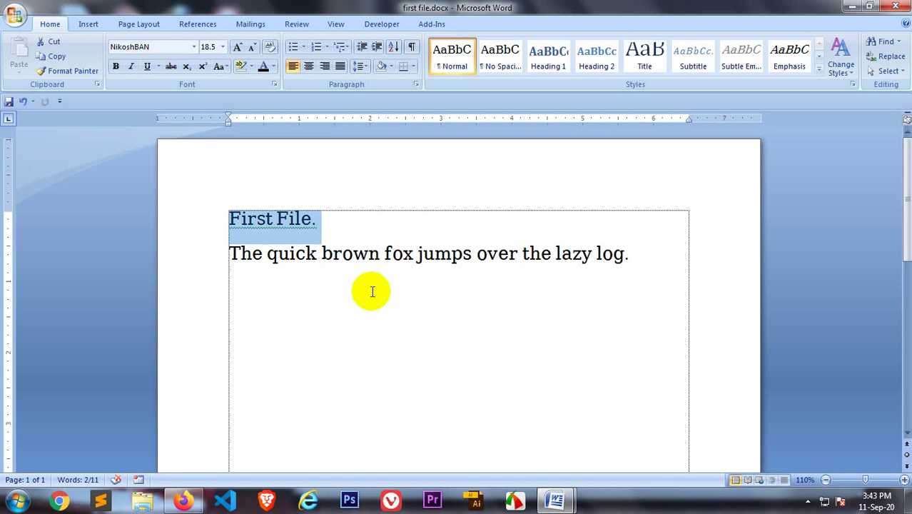
{"action": "left_click", "coordinate": [333, 236]}
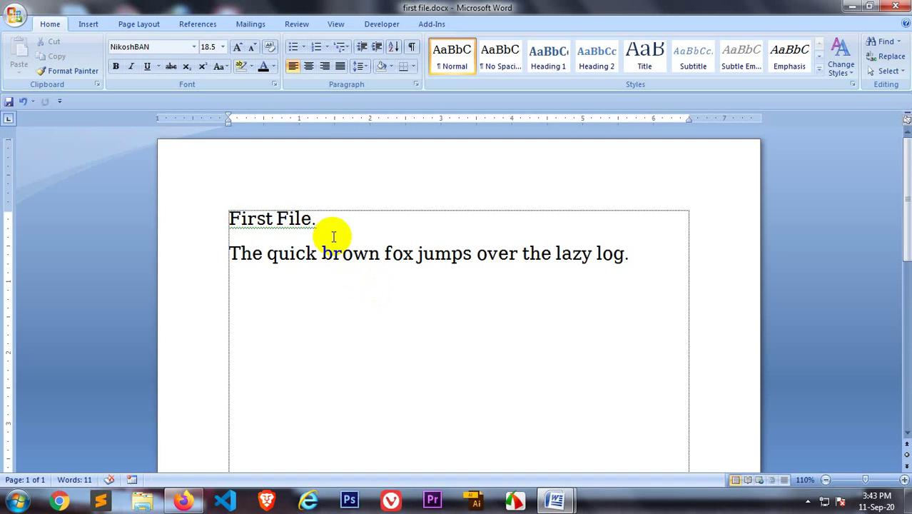
Select the fox sentence and apply Bold, Italic and Underline to it
{"action": "key", "text": "shift+Right"}
{"action": "key", "text": "shift+Right"}
{"action": "key", "text": "shift+Right"}
{"action": "key", "text": "shift+Right"}
{"action": "key", "text": "shift+Right"}
{"action": "key", "text": "shift+Right"}
{"action": "key", "text": "shift+Right"}
{"action": "key", "text": "shift+Right"}
{"action": "key", "text": "shift+Right"}
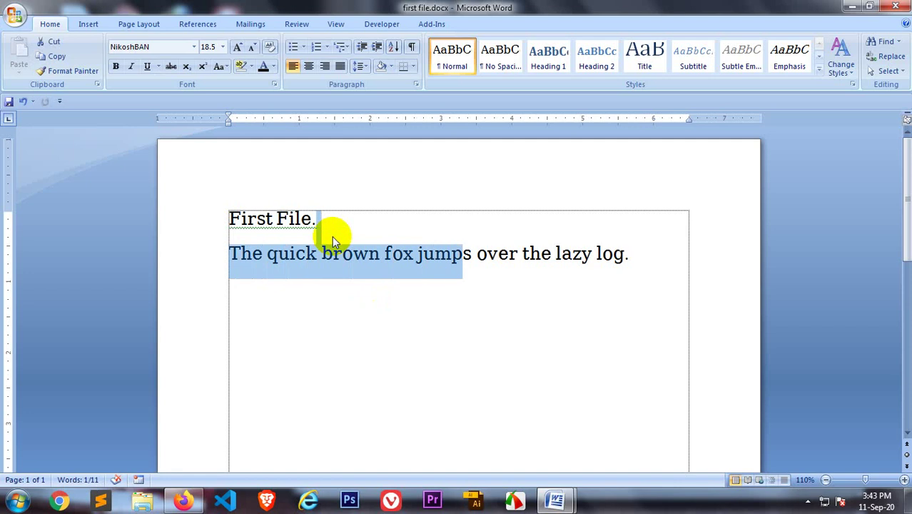
{"action": "key", "text": "shift+Right"}
{"action": "key", "text": "shift+Right"}
{"action": "key", "text": "shift+Right"}
{"action": "key", "text": "shift+Right"}
{"action": "key", "text": "shift+Right"}
{"action": "key", "text": "shift+Right"}
{"action": "key", "text": "shift+Right"}
{"action": "key", "text": "shift+Right"}
{"action": "key", "text": "shift+Right"}
{"action": "key", "text": "shift+Right"}
{"action": "key", "text": "shift+Right"}
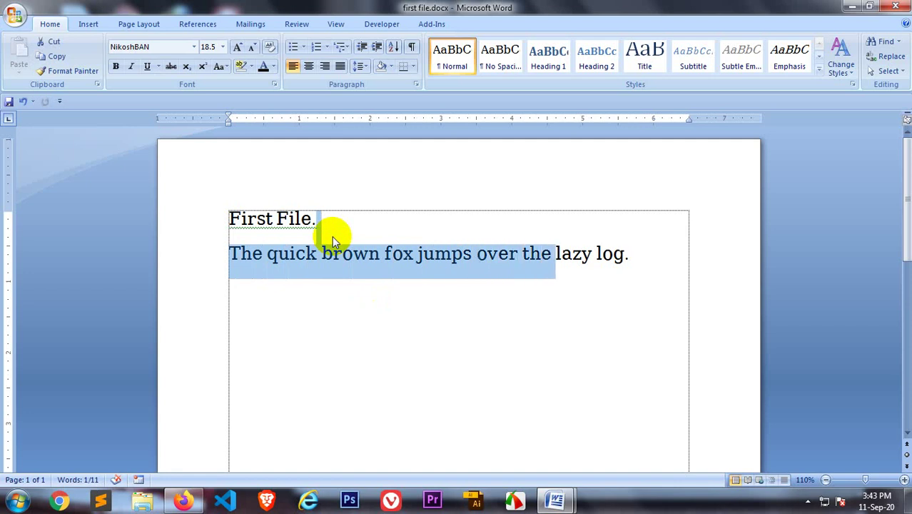
{"action": "key", "text": "shift+Right"}
{"action": "key", "text": "shift+Right"}
{"action": "key", "text": "shift+Right"}
{"action": "key", "text": "shift+Right"}
{"action": "key", "text": "shift+Right"}
{"action": "key", "text": "shift+Right"}
{"action": "key", "text": "shift+Right"}
{"action": "key", "text": "shift+Right"}
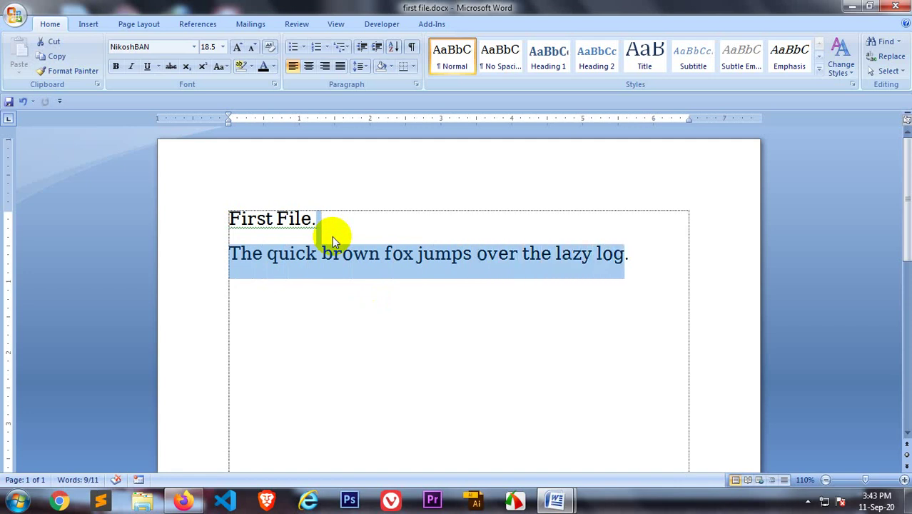
{"action": "key", "text": "shift+Right"}
{"action": "left_click", "coordinate": [116, 67]}
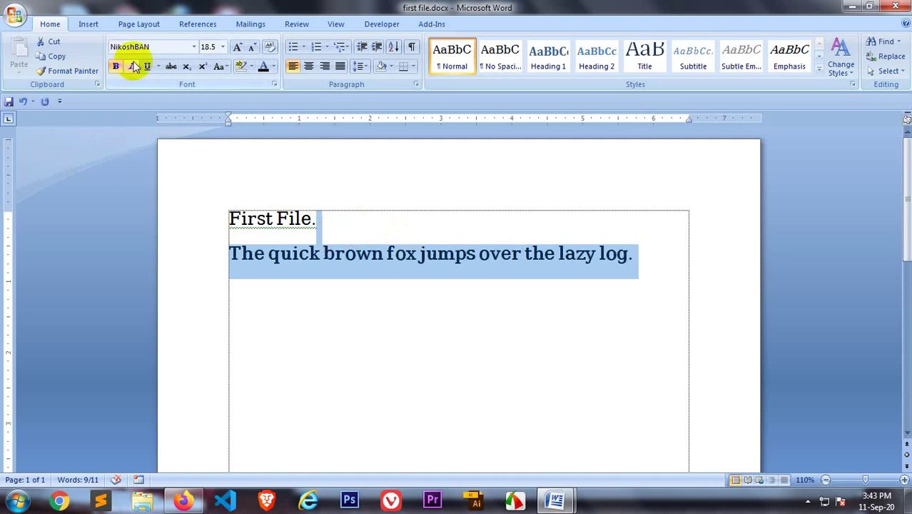
{"action": "left_click", "coordinate": [133, 66]}
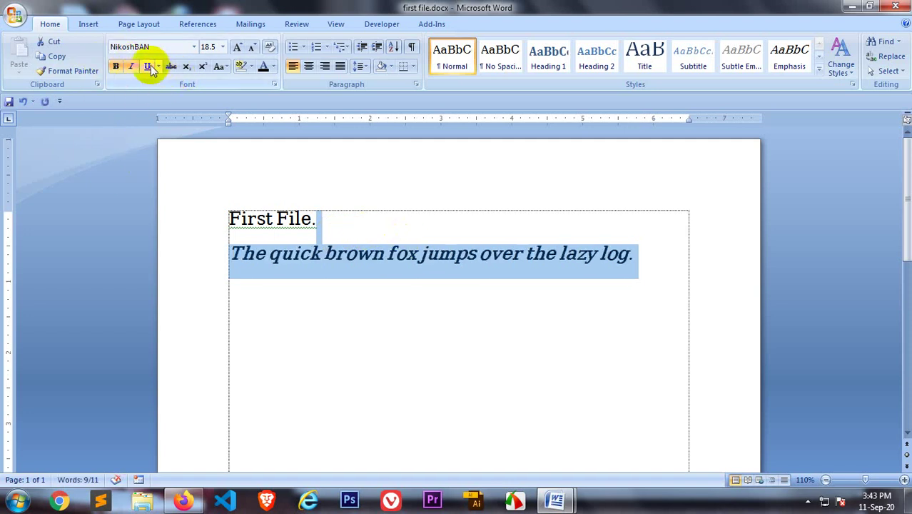
{"action": "left_click", "coordinate": [147, 66]}
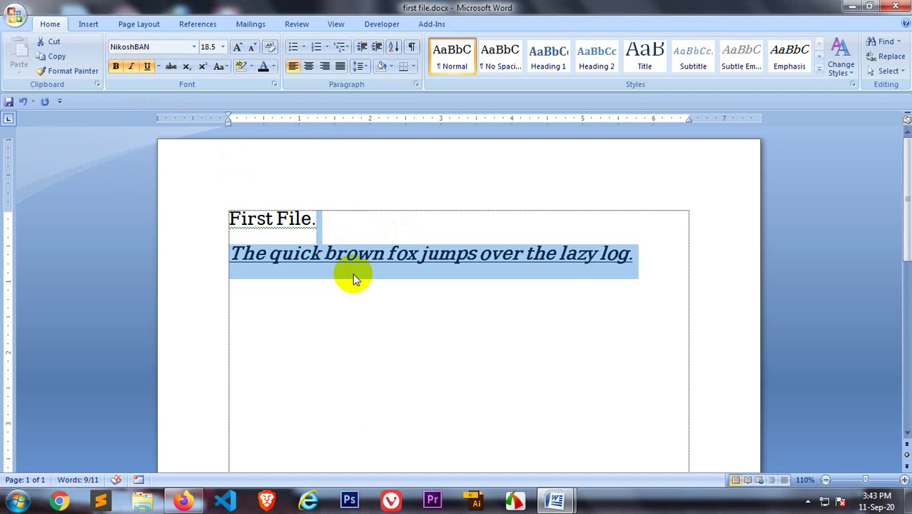
Practise selecting text by word, by whole line and letter by letter
{"action": "left_click", "coordinate": [341, 285]}
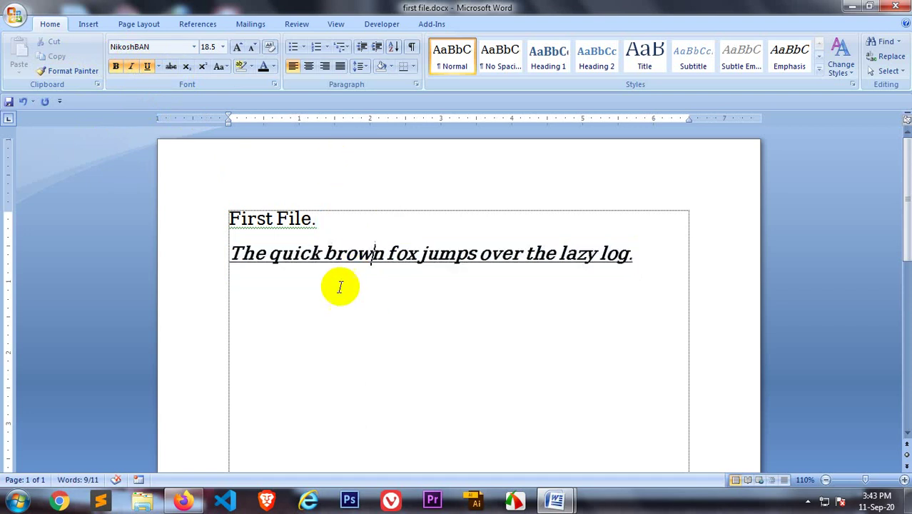
{"action": "double_click", "coordinate": [246, 255]}
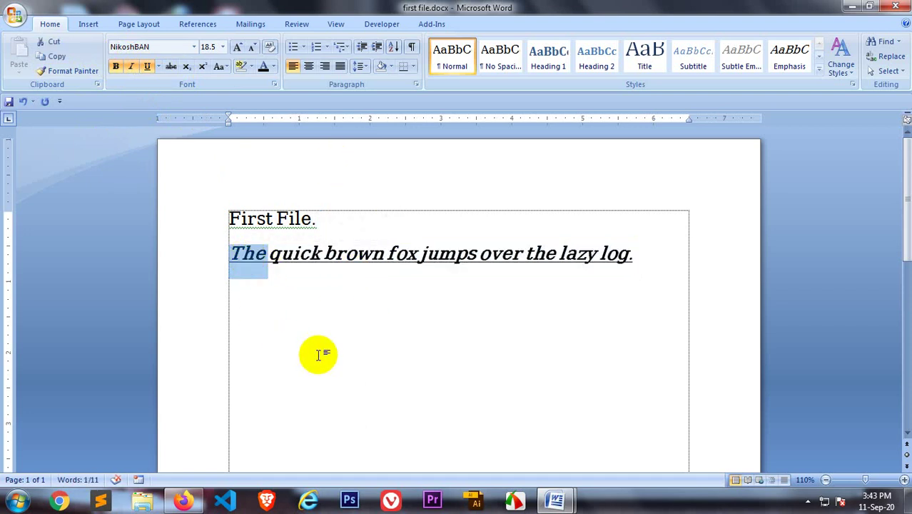
{"action": "double_click", "coordinate": [282, 256]}
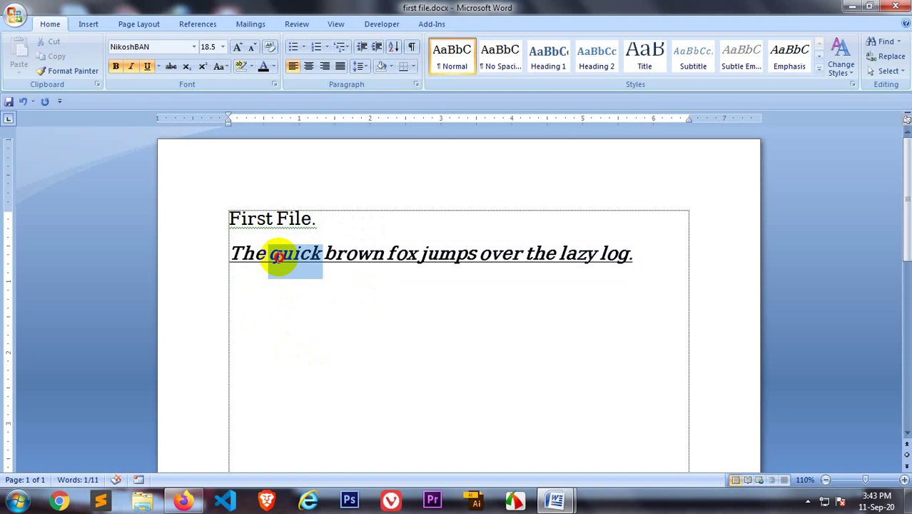
{"action": "left_click", "coordinate": [284, 297]}
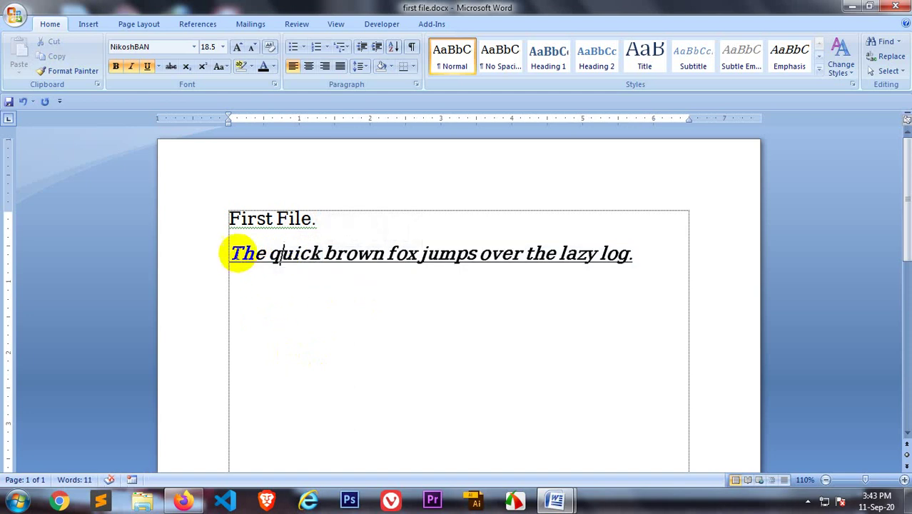
{"action": "triple_click", "coordinate": [258, 257]}
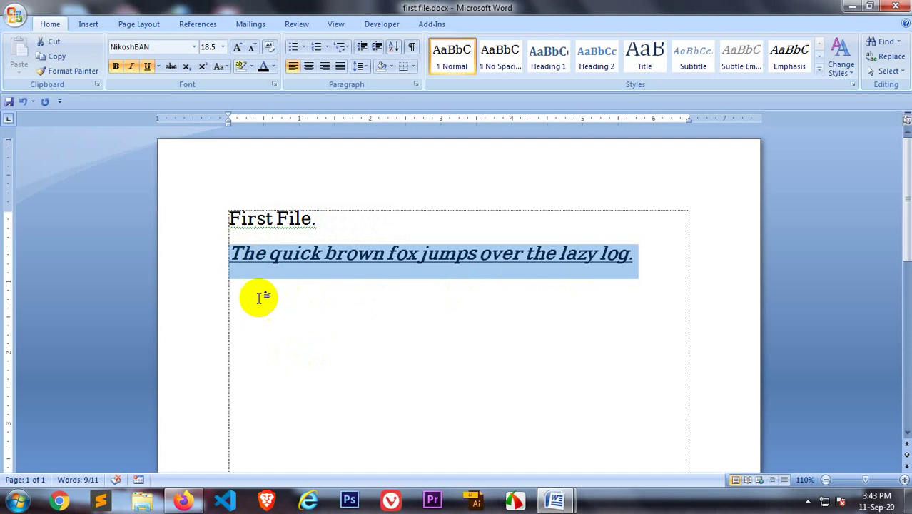
{"action": "left_click", "coordinate": [234, 258]}
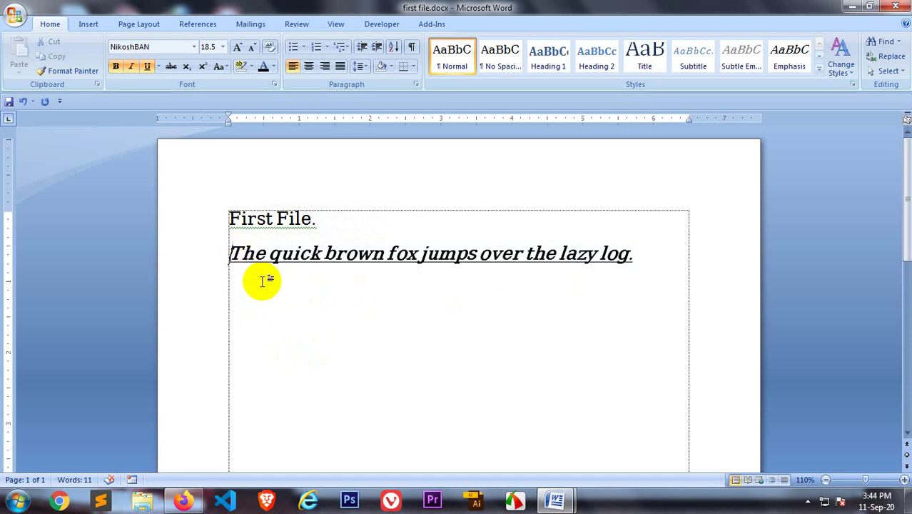
{"action": "key", "text": "shift+Right"}
{"action": "key", "text": "shift+Right"}
{"action": "key", "text": "shift+Right"}
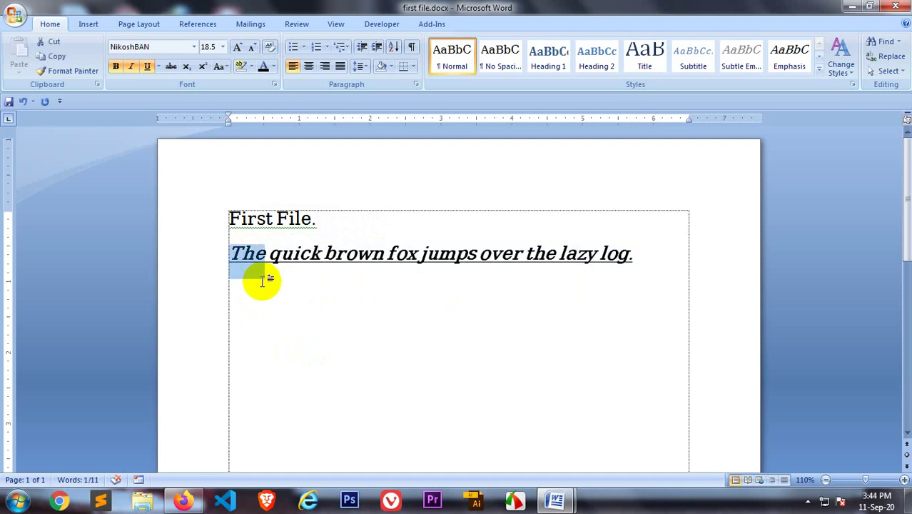
{"action": "key", "text": "shift+Left"}
{"action": "key", "text": "shift+Left"}
{"action": "key", "text": "shift+Left"}
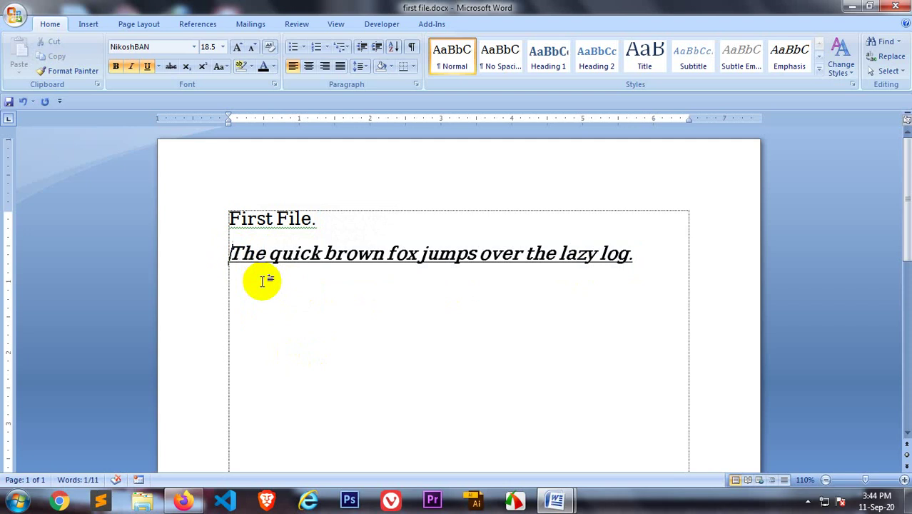
{"action": "key", "text": "shift+Left"}
{"action": "key", "text": "shift+Left"}
{"action": "key", "text": "shift+Left"}
{"action": "key", "text": "shift+Left"}
{"action": "key", "text": "shift+Left"}
{"action": "key", "text": "shift+Left"}
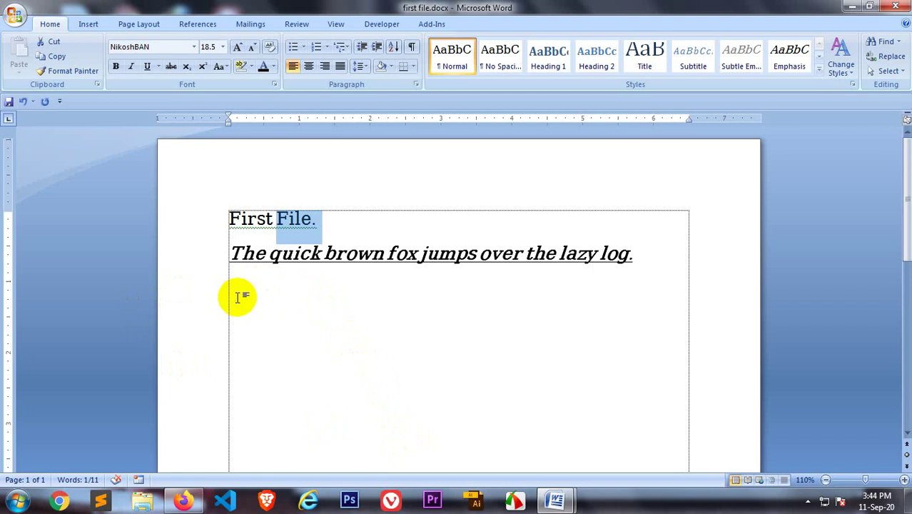
Select the whole fox sentence and delete it
{"action": "double_click", "coordinate": [297, 255]}
{"action": "triple_click", "coordinate": [300, 257]}
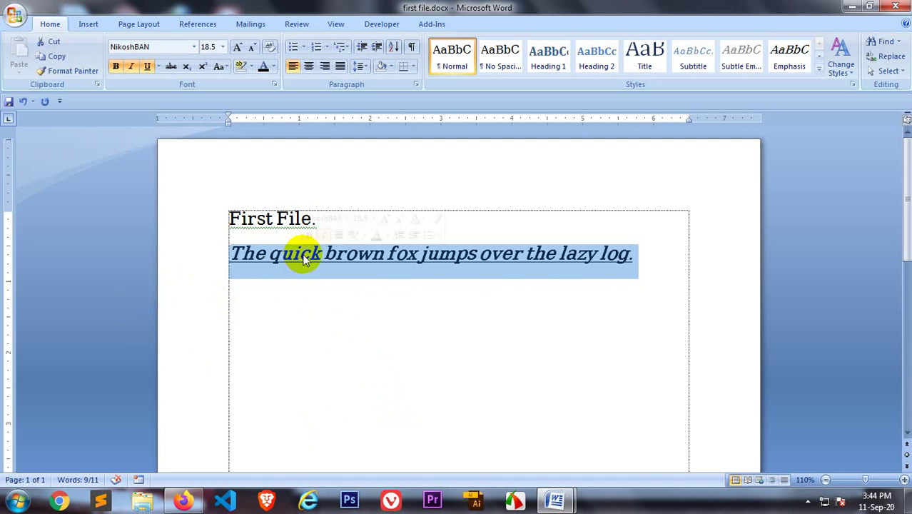
{"action": "key", "text": "BackSpace"}
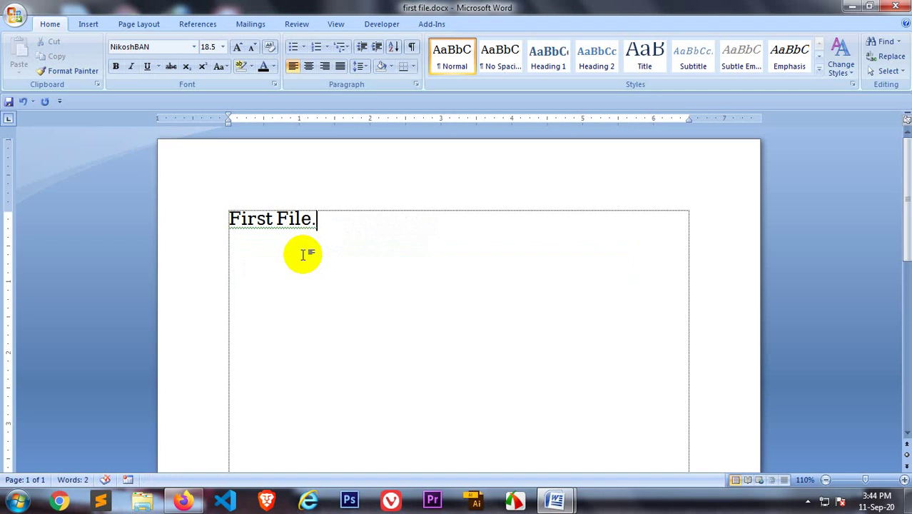
Undo the deletion to bring back the formatted fox sentence
{"action": "key", "text": "ctrl+z"}
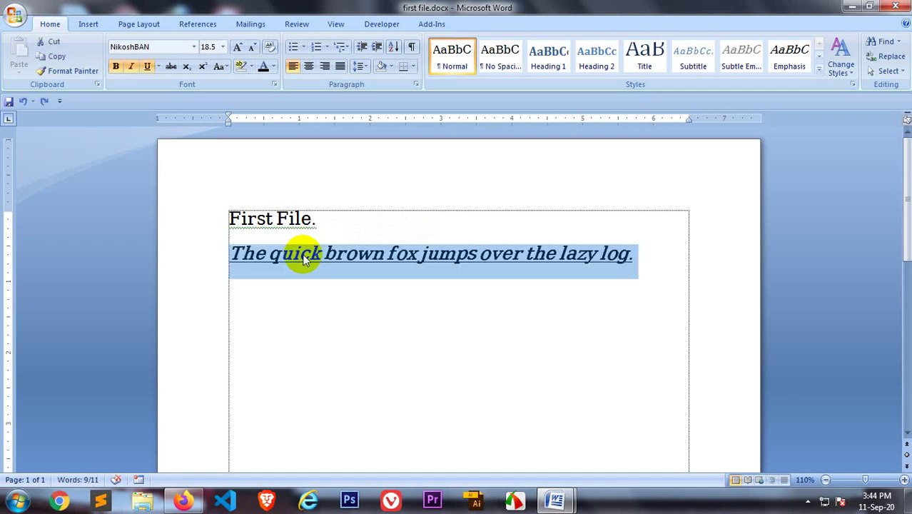
{"action": "right_click", "coordinate": [292, 256]}
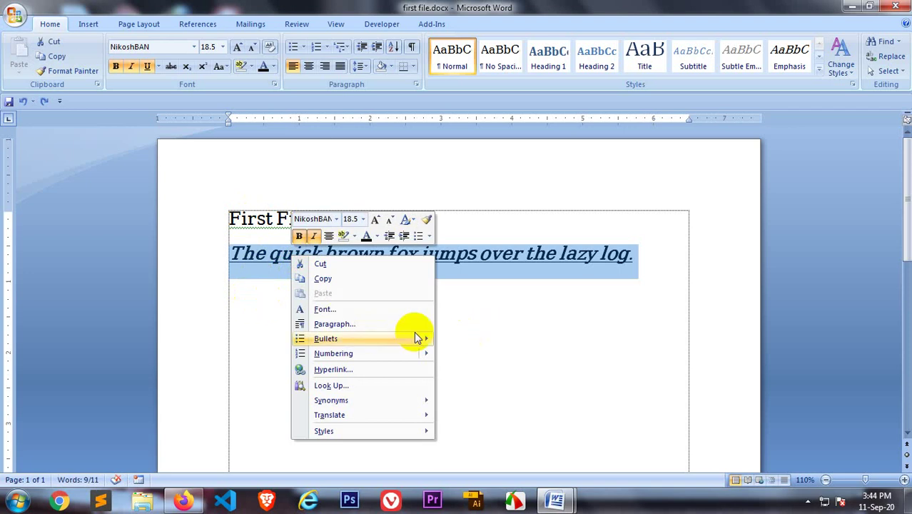
{"action": "left_click", "coordinate": [207, 335]}
Copy the fox sentence and paste a duplicate on a new line below it
{"action": "left_click", "coordinate": [322, 265]}
{"action": "double_click", "coordinate": [331, 252]}
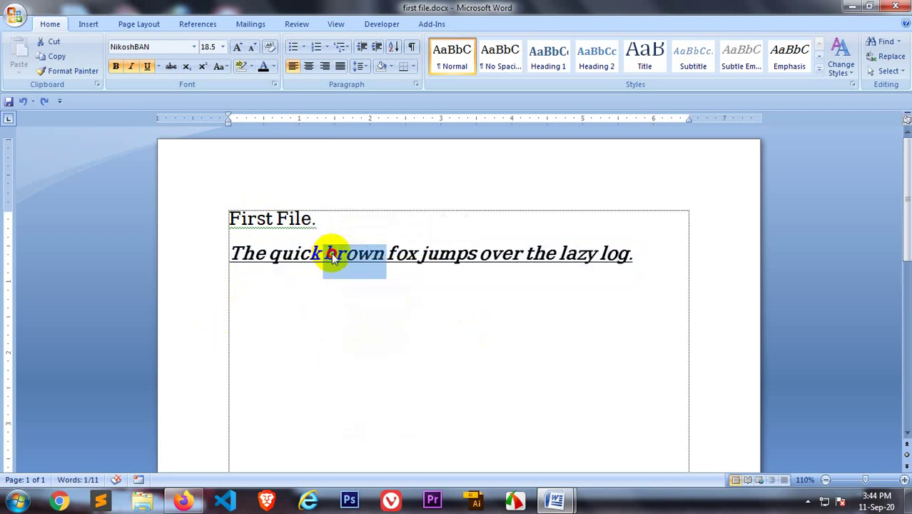
{"action": "left_click", "coordinate": [334, 254]}
{"action": "triple_click", "coordinate": [334, 253]}
{"action": "key", "text": "ctrl+c"}
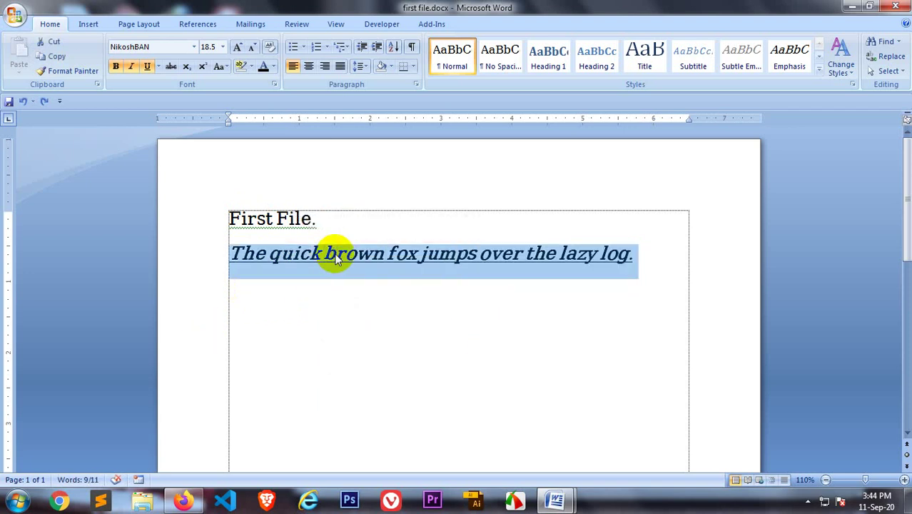
{"action": "left_click", "coordinate": [641, 260]}
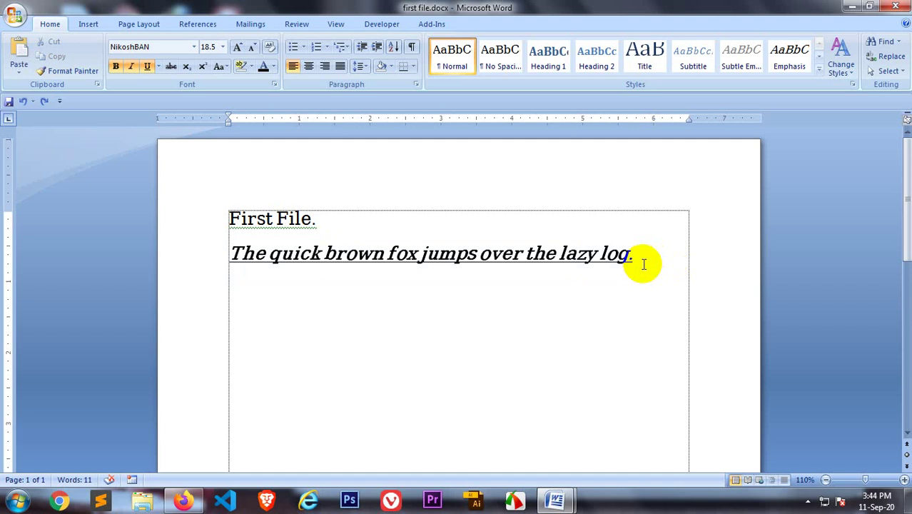
{"action": "key", "text": "Return"}
{"action": "key", "text": "Return"}
{"action": "key", "text": "ctrl+v"}
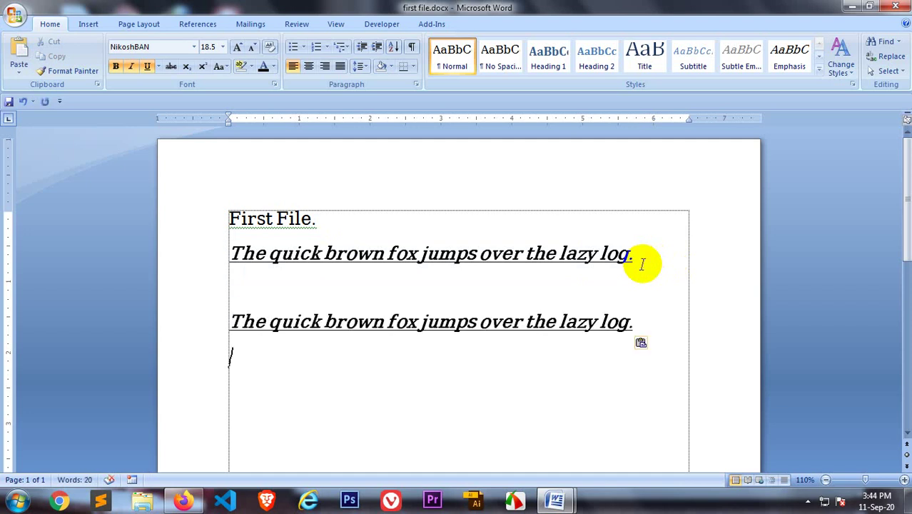
Save first file.docx with Ctrl+S
{"action": "key", "text": "ctrl+s"}
Make the 'First File.' heading bold, undoing and redoing the bold once
{"action": "left_click", "coordinate": [191, 214]}
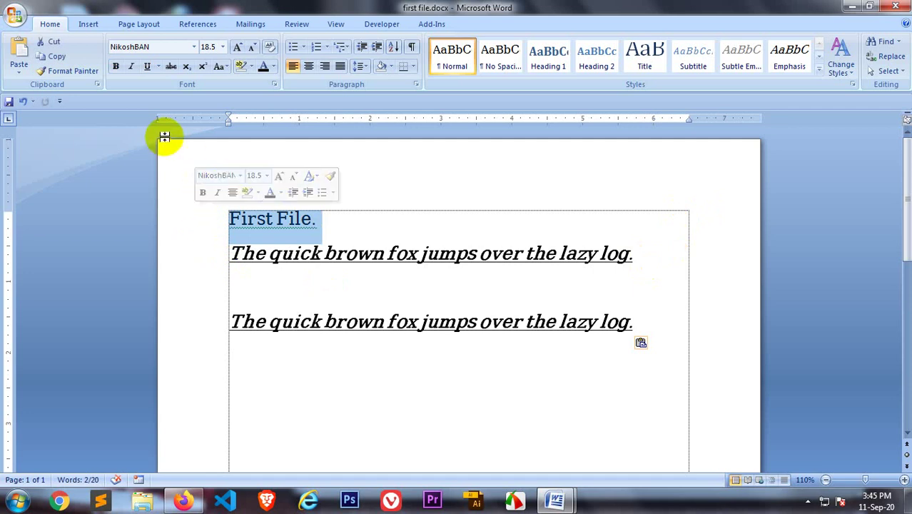
{"action": "left_click", "coordinate": [117, 69]}
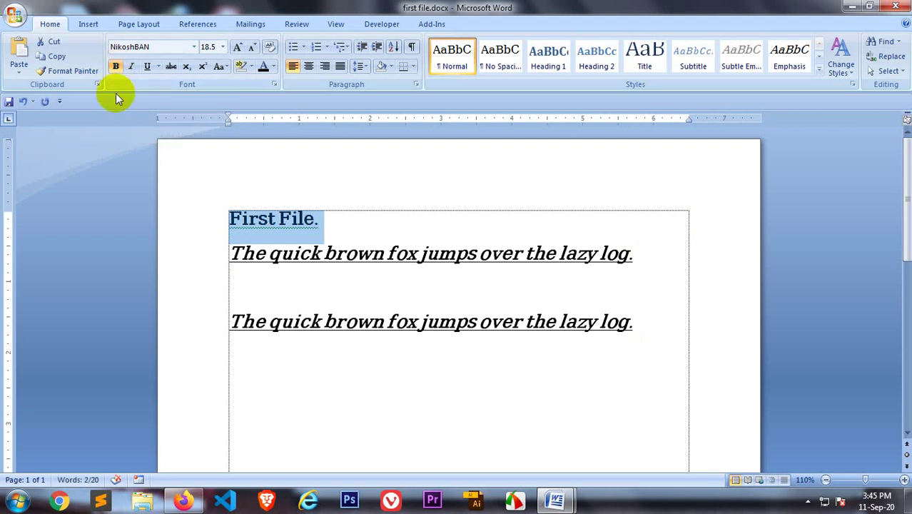
{"action": "key", "text": "ctrl+z"}
{"action": "key", "text": "ctrl+y"}
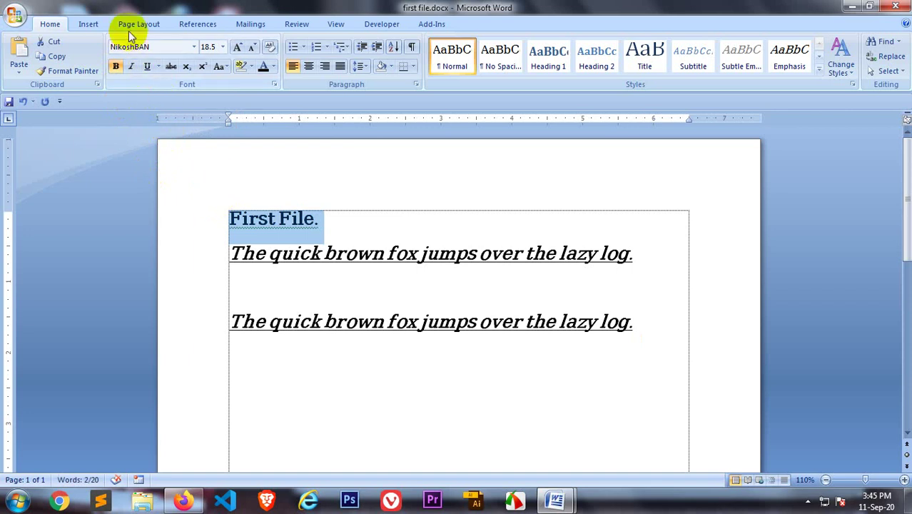
Look through the Page Layout and Insert tabs, then return to Home
{"action": "left_click", "coordinate": [153, 24]}
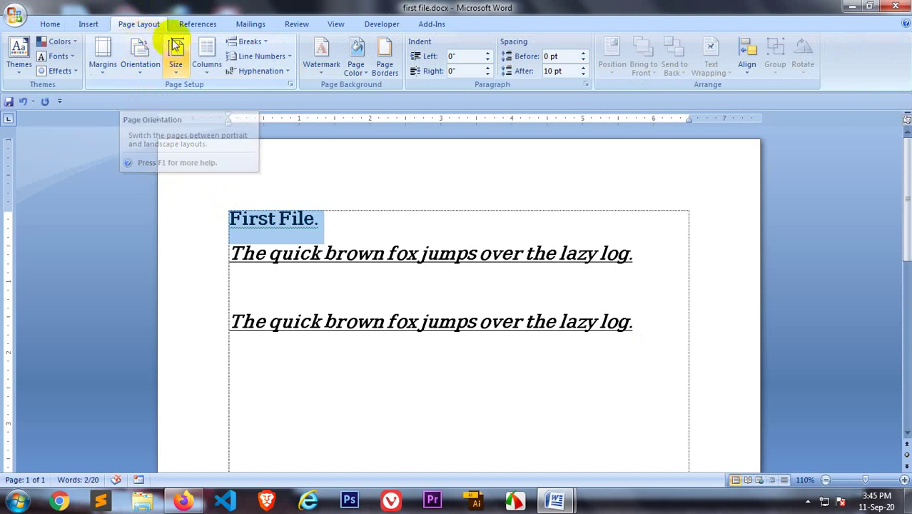
{"action": "left_click", "coordinate": [88, 24]}
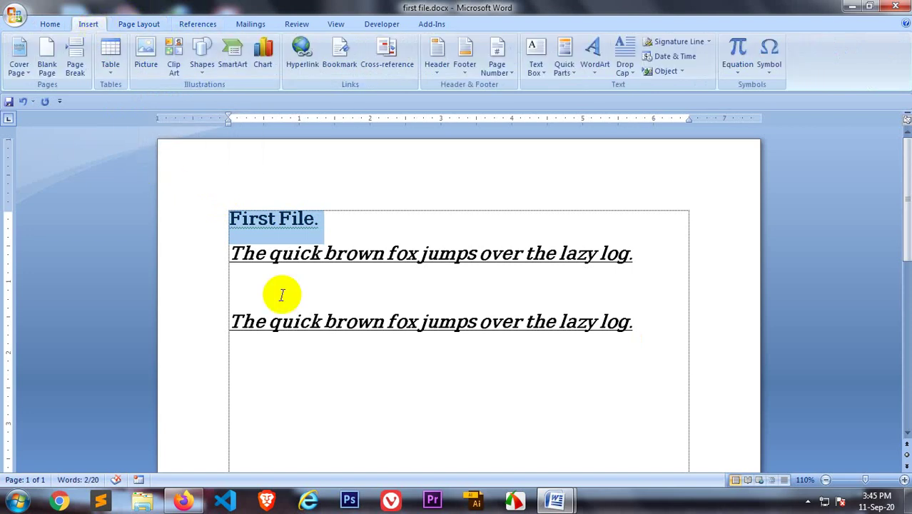
{"action": "left_click", "coordinate": [48, 24]}
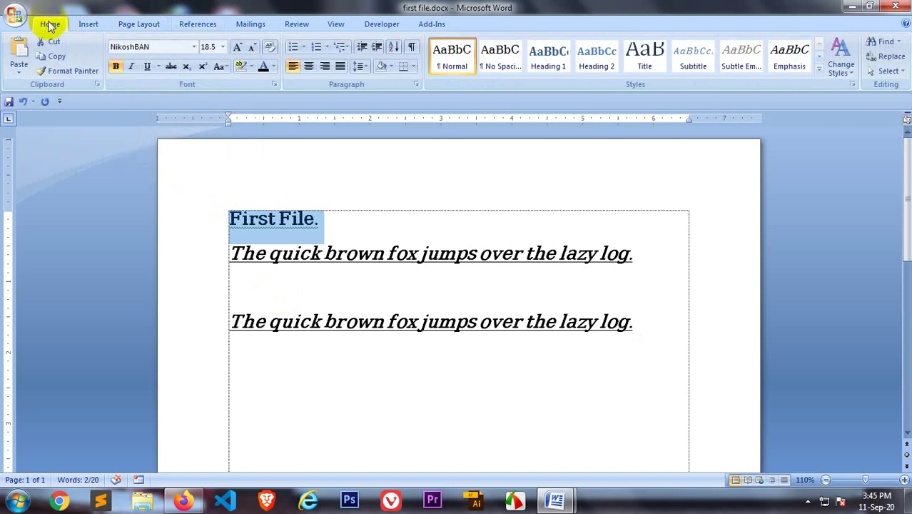
Confirm Bold as the heading's font style in the Font dialog
{"action": "left_click", "coordinate": [274, 83]}
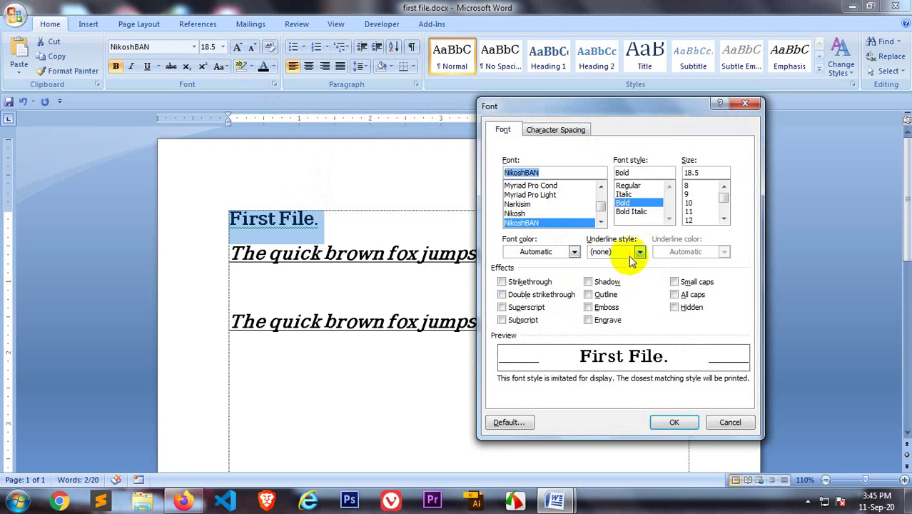
{"action": "left_click", "coordinate": [628, 194]}
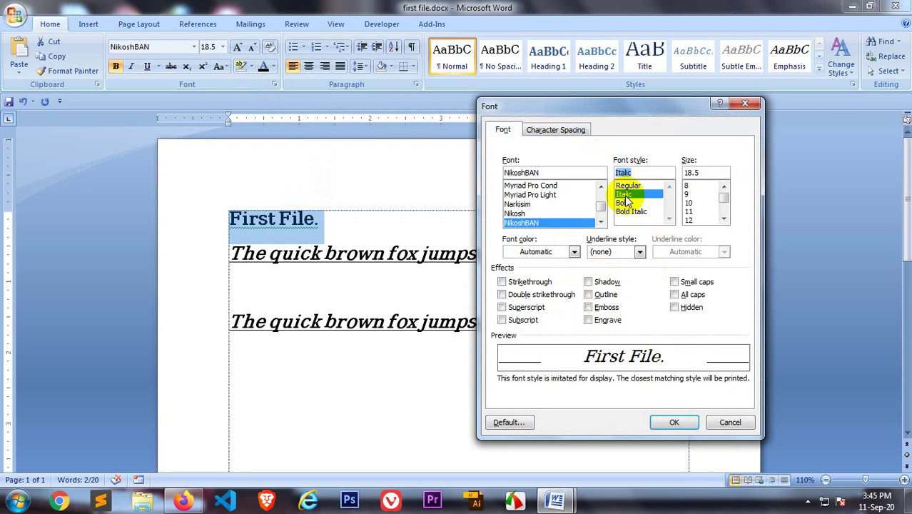
{"action": "left_click", "coordinate": [623, 202]}
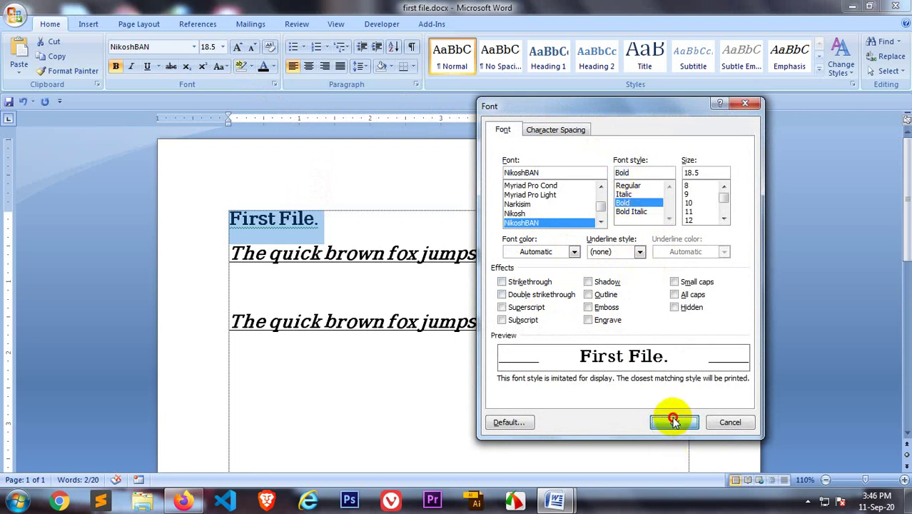
{"action": "left_click", "coordinate": [674, 422]}
{"action": "left_click", "coordinate": [334, 214]}
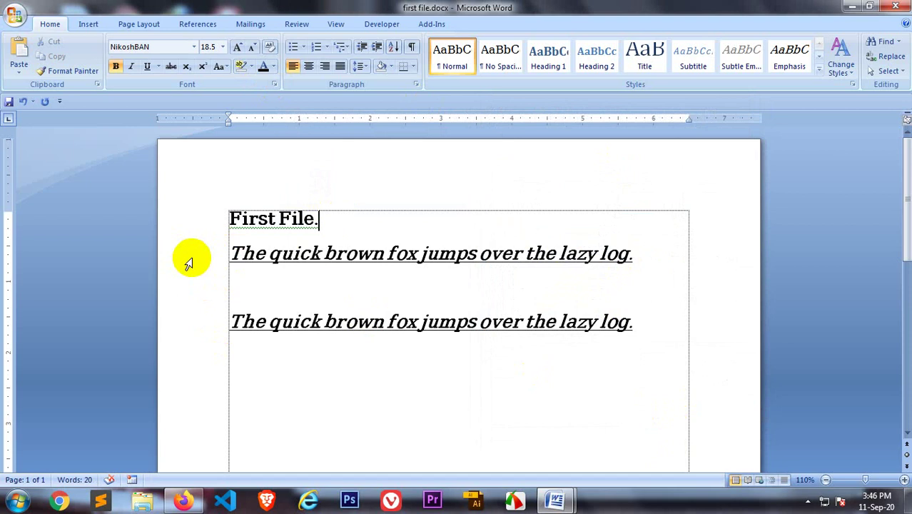
Remove bold, italic and underline from the first fox sentence
{"action": "left_click", "coordinate": [188, 263]}
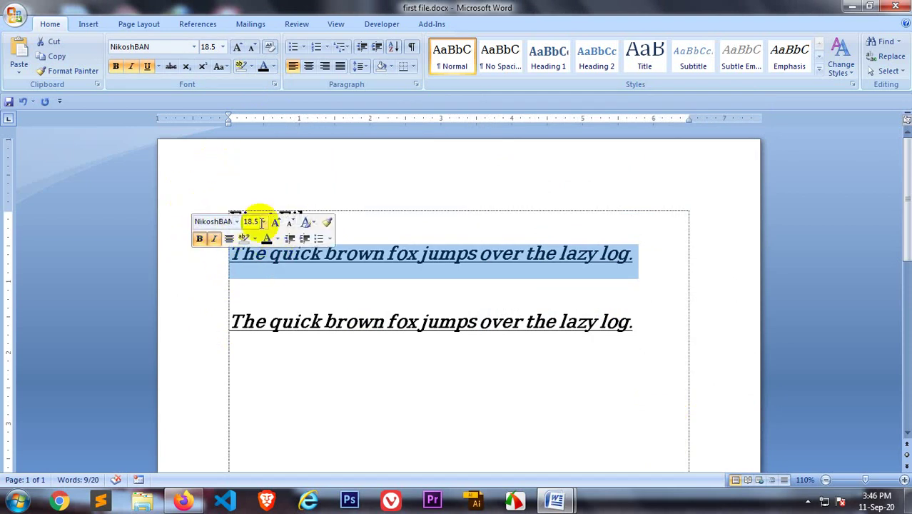
{"action": "left_click", "coordinate": [118, 71]}
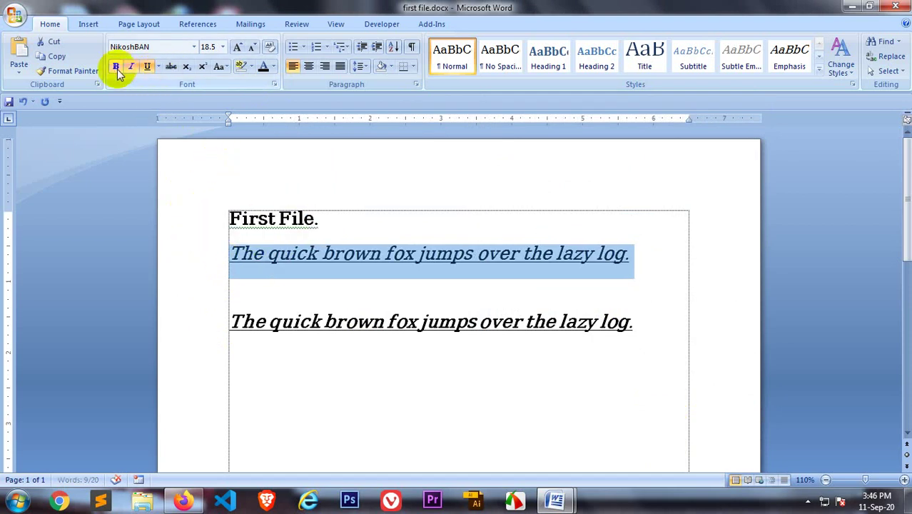
{"action": "left_click", "coordinate": [132, 68]}
{"action": "left_click", "coordinate": [147, 66]}
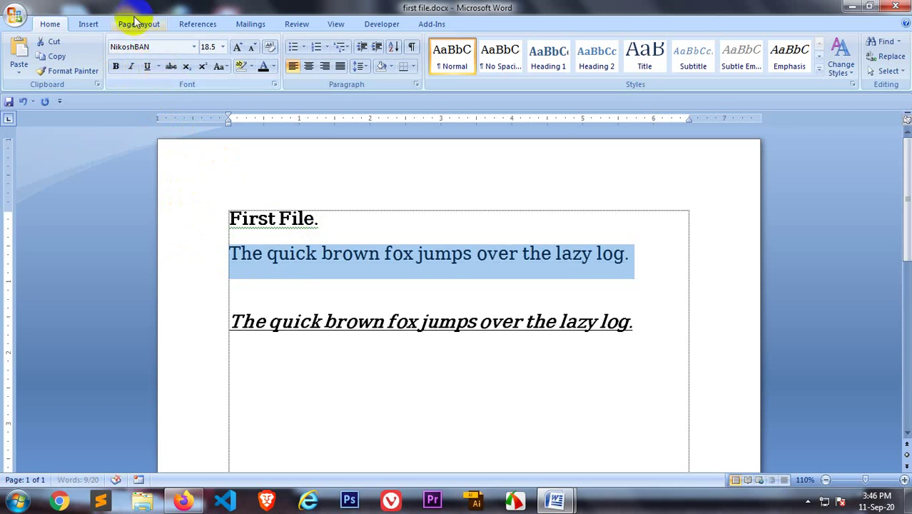
Set the first fox sentence to Bold, size 36 in the Font dialog
{"action": "left_click", "coordinate": [274, 85]}
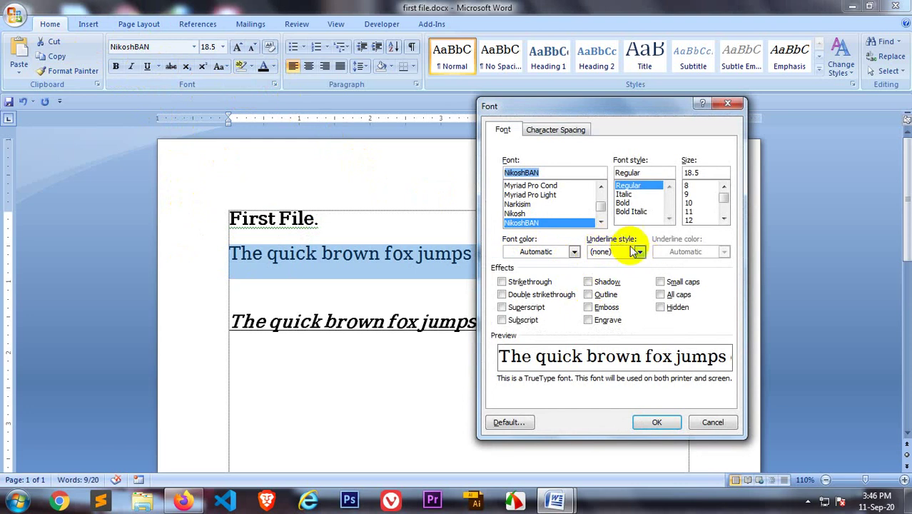
{"action": "left_click", "coordinate": [627, 202]}
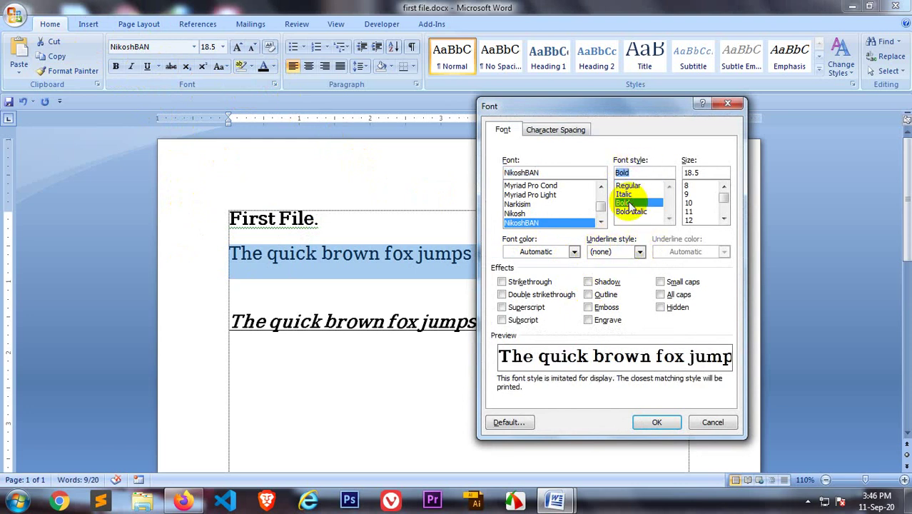
{"action": "left_click", "coordinate": [626, 195]}
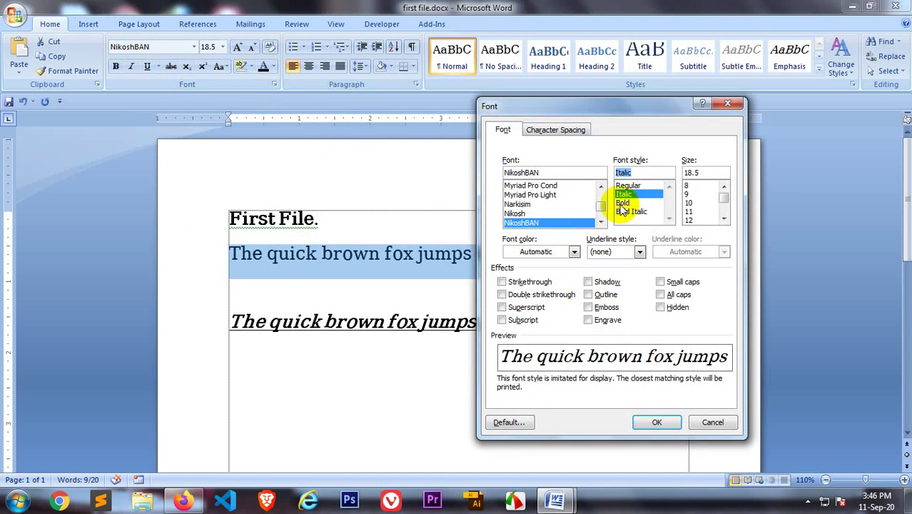
{"action": "left_click", "coordinate": [624, 205]}
{"action": "scroll", "coordinate": [713, 204], "scroll_direction": "down", "scroll_amount": 2}
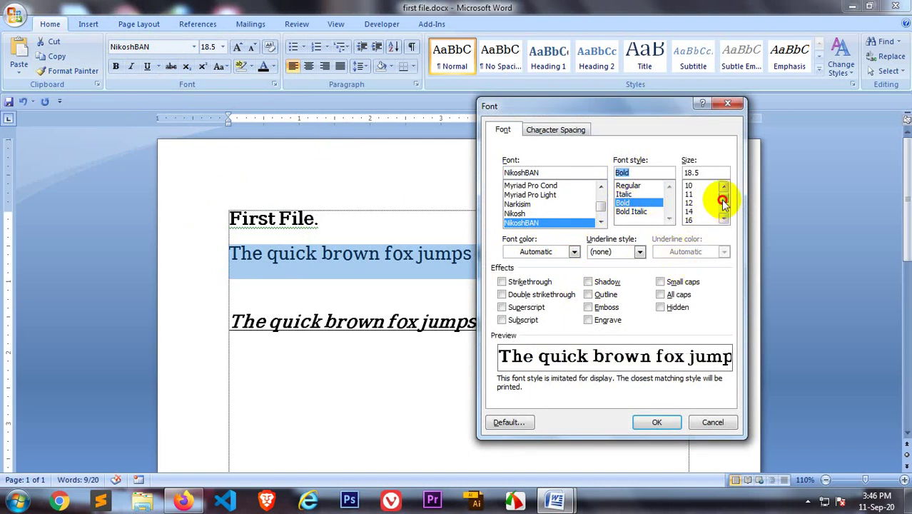
{"action": "scroll", "coordinate": [703, 214], "scroll_direction": "down", "scroll_amount": 2}
{"action": "left_click", "coordinate": [689, 203]}
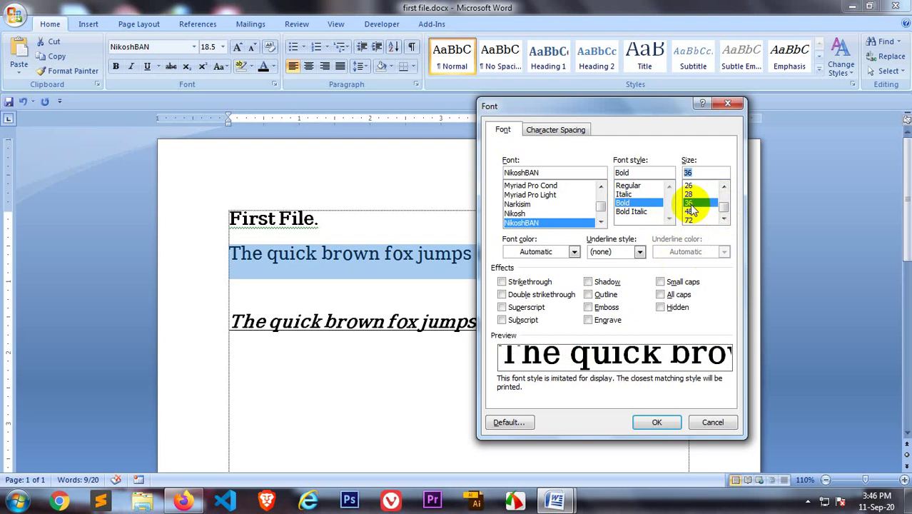
{"action": "left_click", "coordinate": [650, 422]}
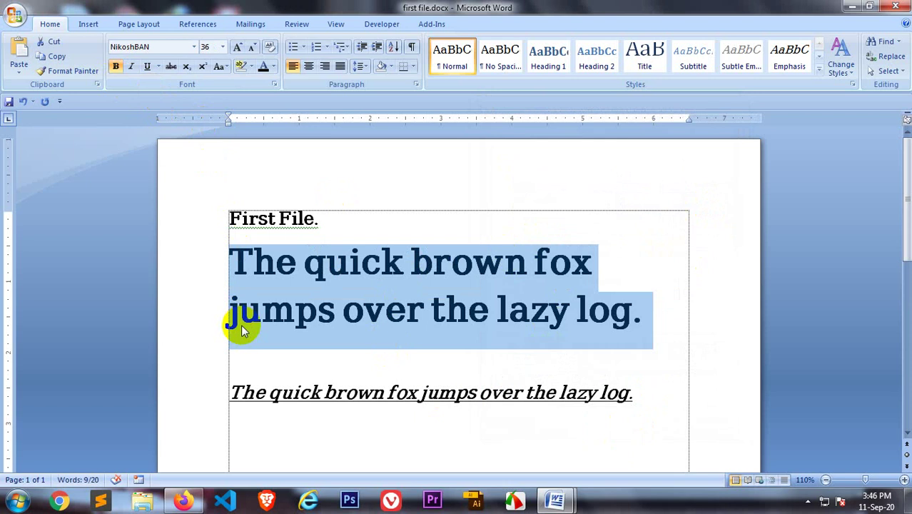
{"action": "key", "text": "ctrl+u"}
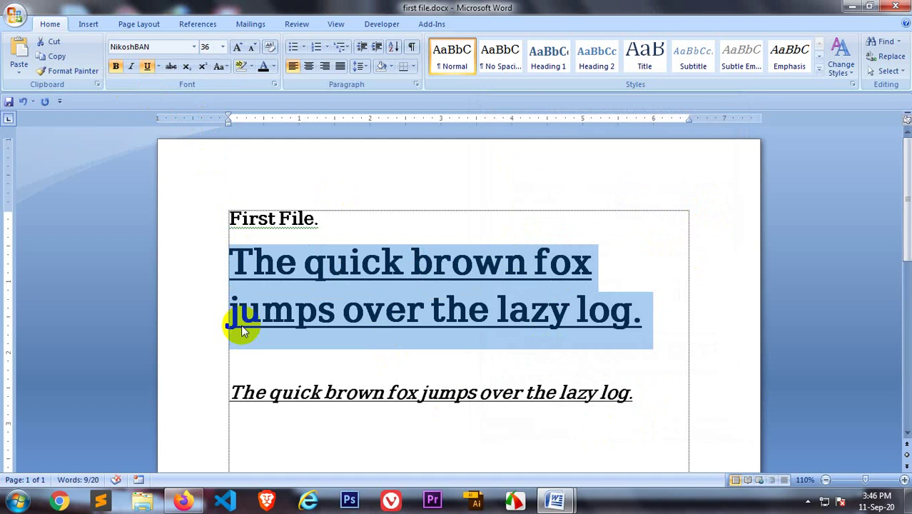
{"action": "key", "text": "ctrl+u"}
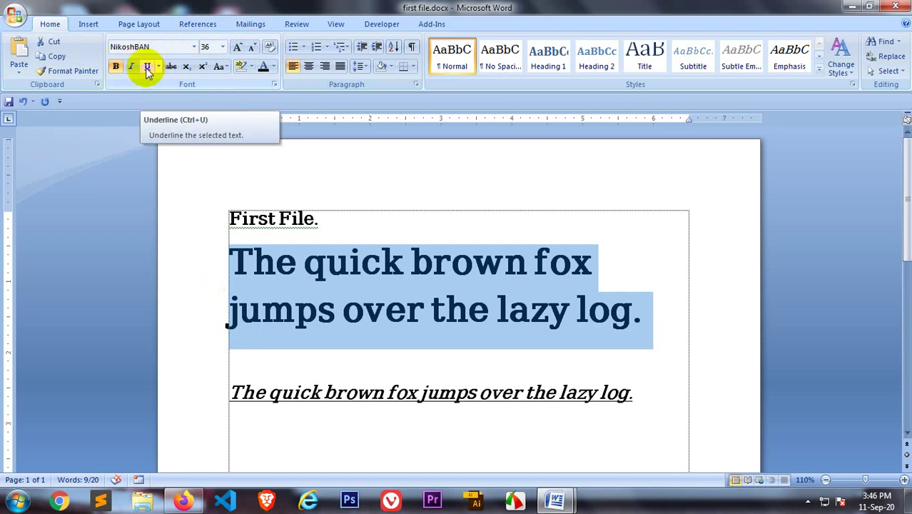
{"action": "left_click", "coordinate": [147, 71]}
{"action": "left_click", "coordinate": [147, 71]}
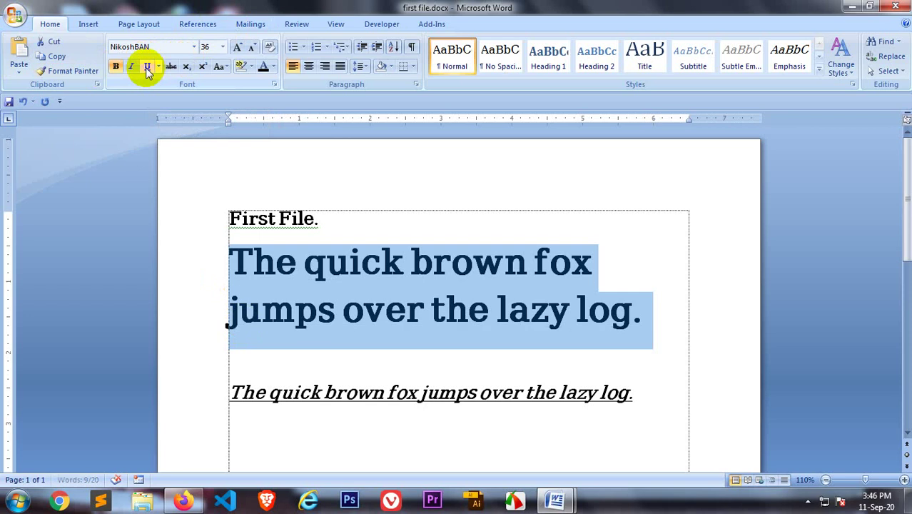
Give the 36 pt fox sentence a single-line underline through the Font dialog
{"action": "left_click", "coordinate": [274, 84]}
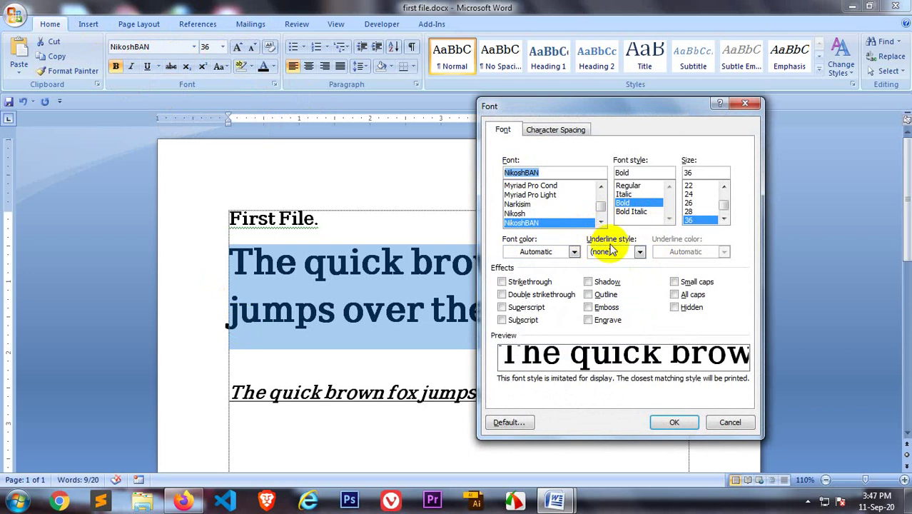
{"action": "left_click", "coordinate": [639, 253]}
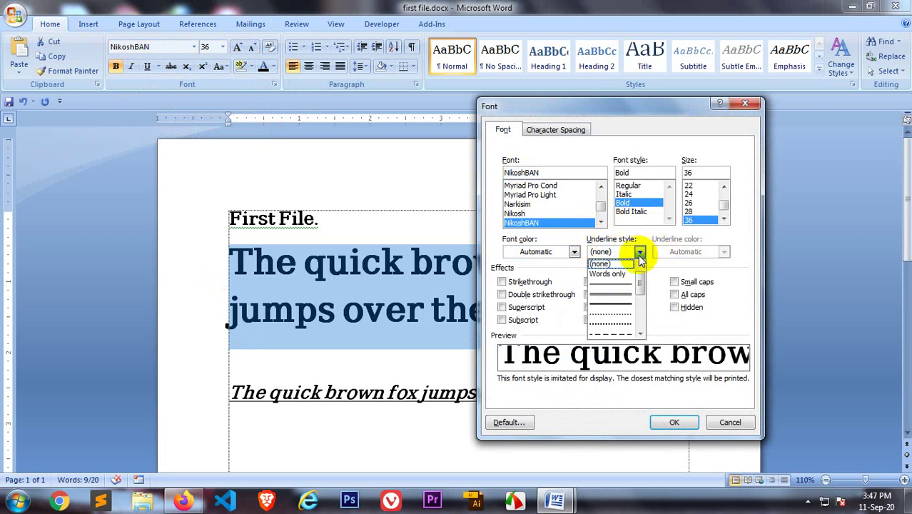
{"action": "left_click", "coordinate": [616, 284]}
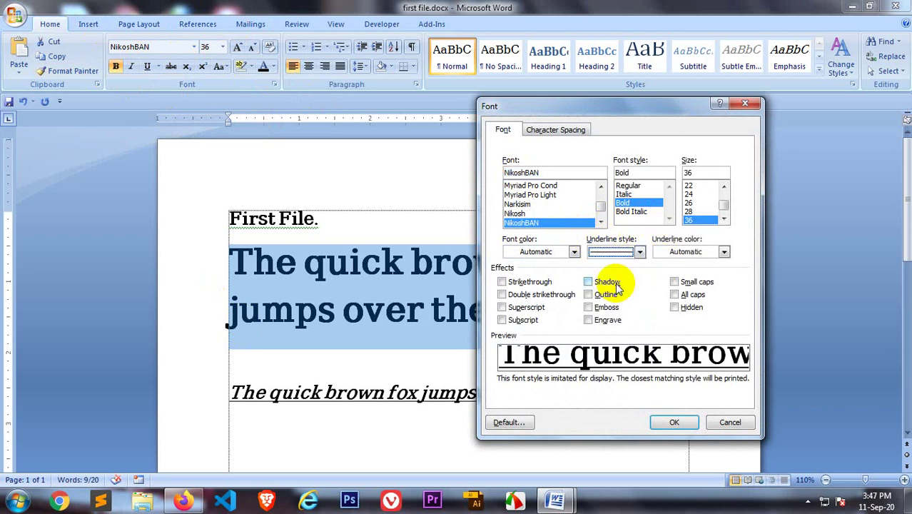
{"action": "left_click", "coordinate": [667, 422]}
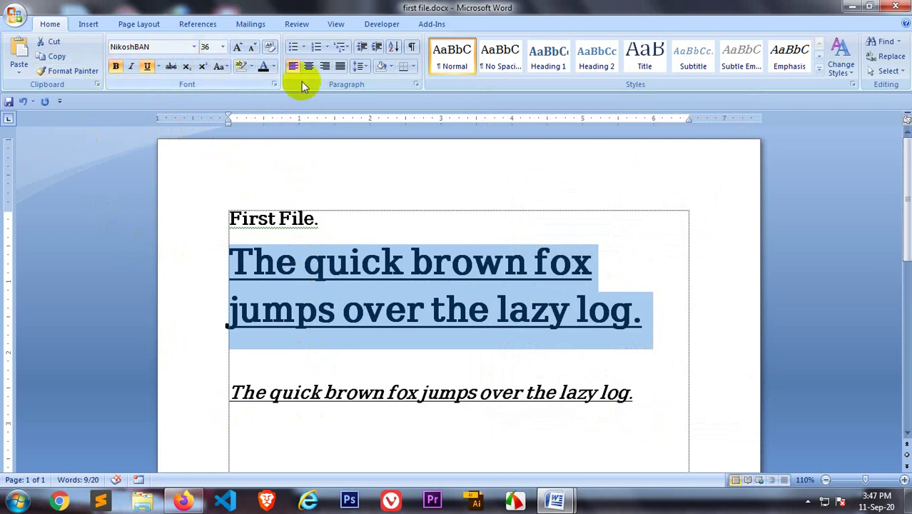
{"action": "left_click", "coordinate": [274, 85]}
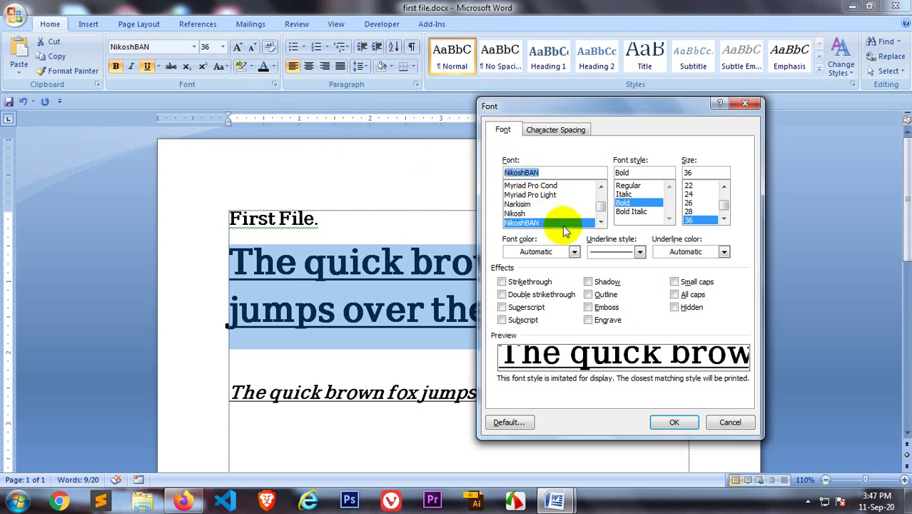
Apply a double underline to the large fox sentence
{"action": "left_click", "coordinate": [639, 252]}
{"action": "left_click", "coordinate": [620, 297]}
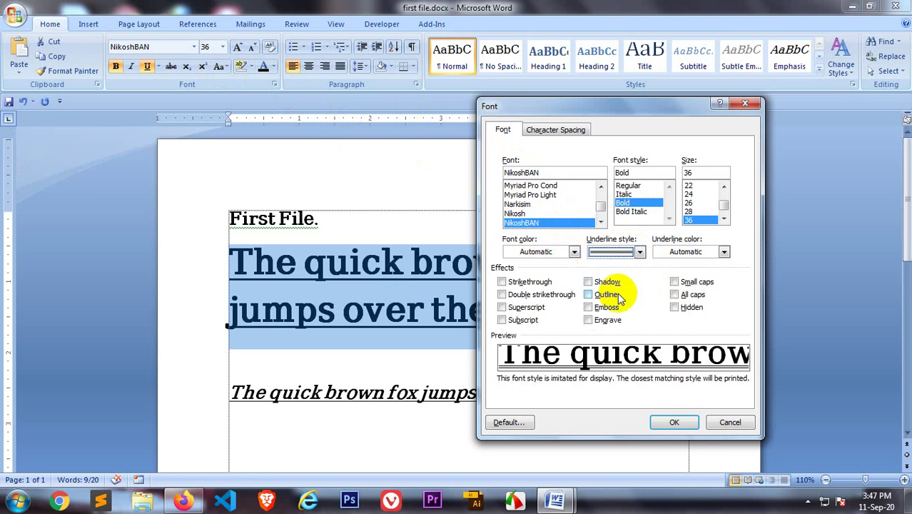
{"action": "left_click", "coordinate": [674, 421]}
{"action": "left_click", "coordinate": [407, 310]}
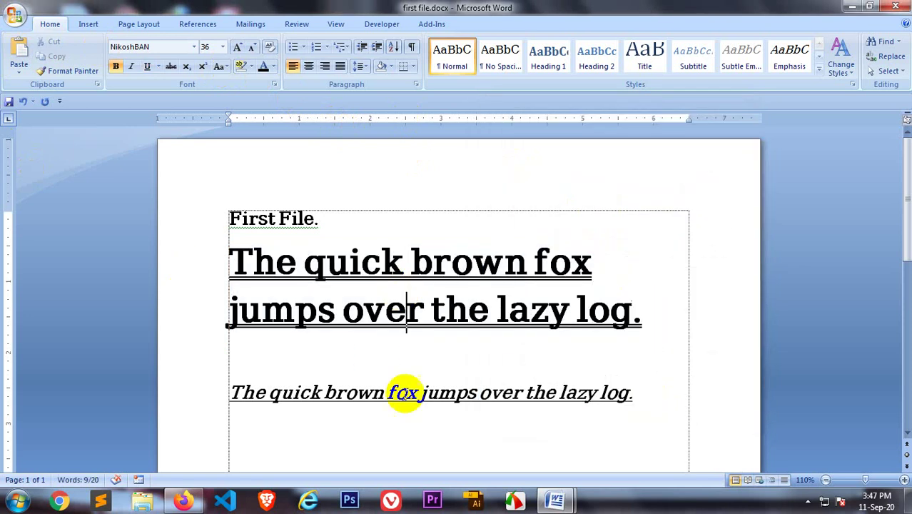
Reselect both lines of the sentence and switch its underline to a single-line style
{"action": "left_click_drag", "start_coordinate": [184, 277], "coordinate": [187, 301]}
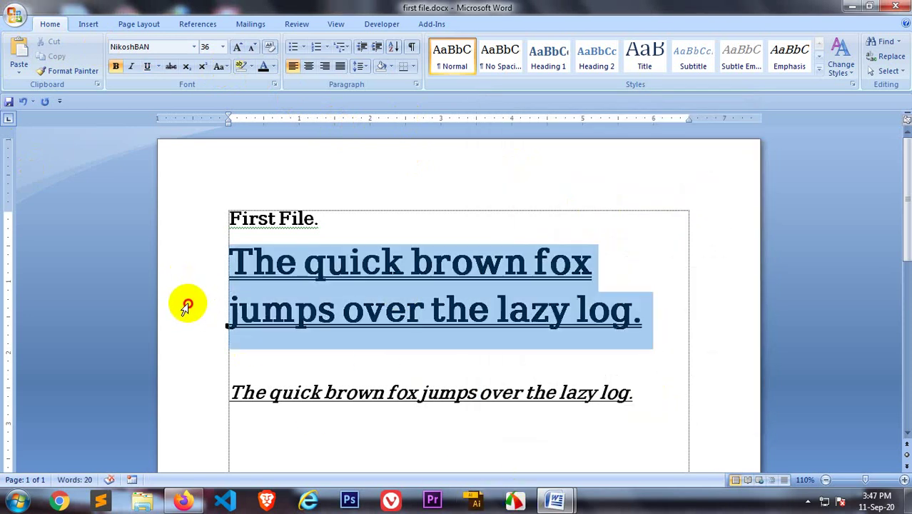
{"action": "left_click", "coordinate": [274, 85]}
{"action": "left_click", "coordinate": [638, 251]}
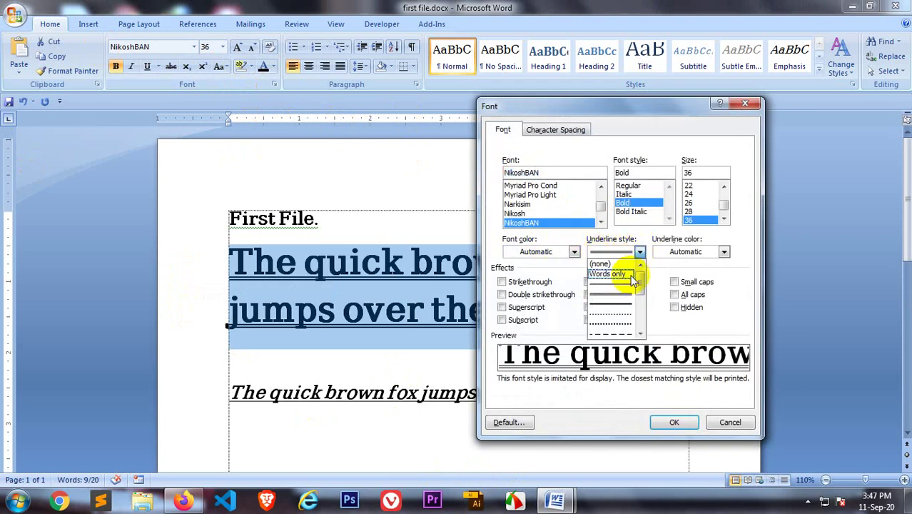
{"action": "left_click", "coordinate": [627, 307]}
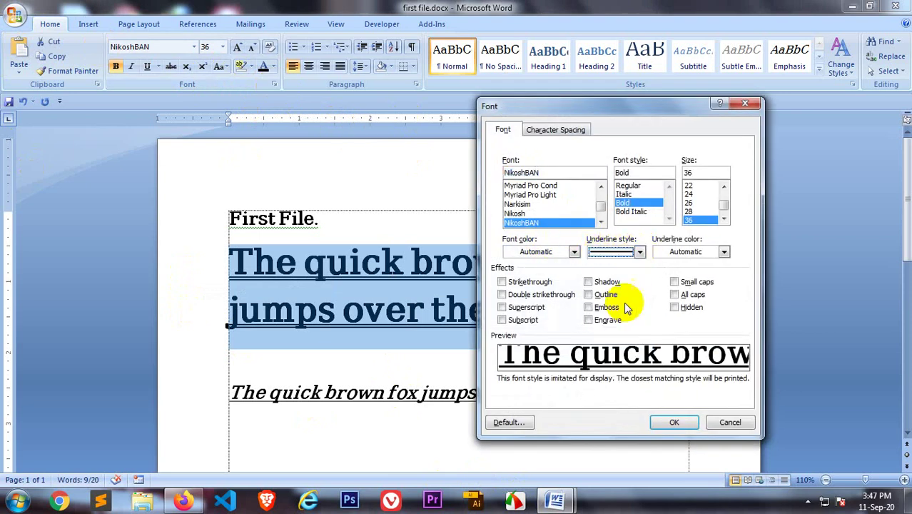
{"action": "left_click", "coordinate": [671, 422]}
{"action": "left_click", "coordinate": [437, 364]}
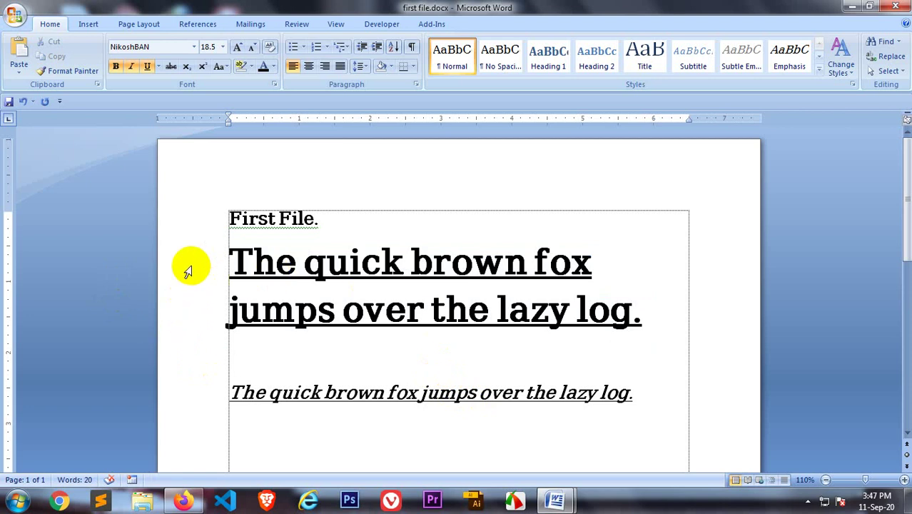
{"action": "left_click_drag", "start_coordinate": [184, 265], "coordinate": [191, 311]}
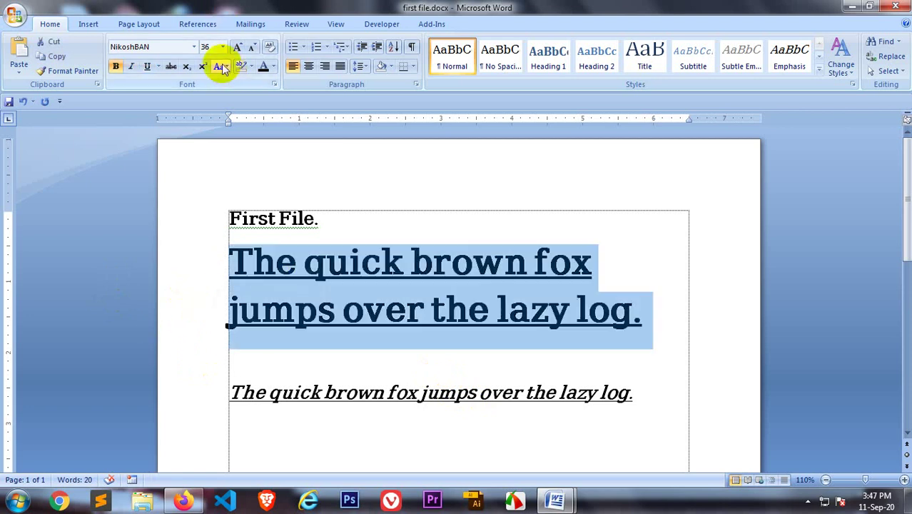
Switch the large fox sentence's underline to the dashed style
{"action": "left_click", "coordinate": [274, 84]}
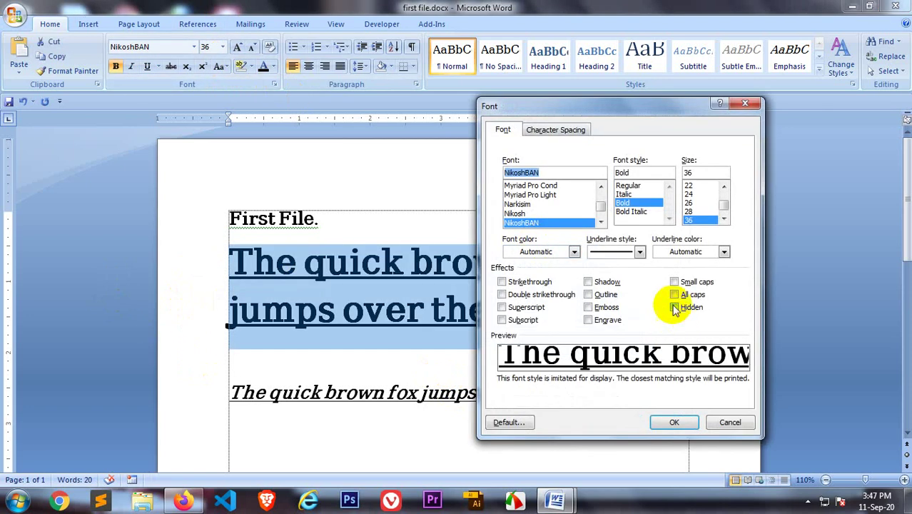
{"action": "left_click", "coordinate": [639, 252]}
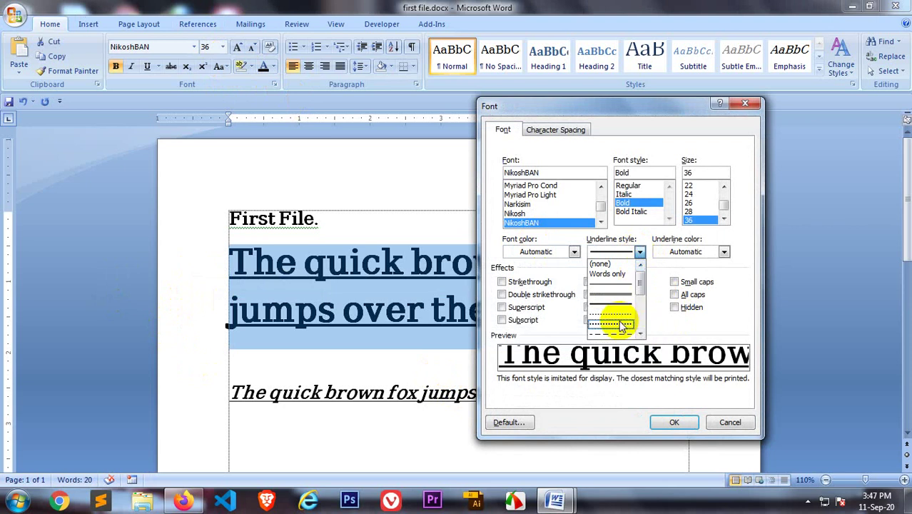
{"action": "scroll", "coordinate": [625, 314], "scroll_direction": "down", "scroll_amount": 3}
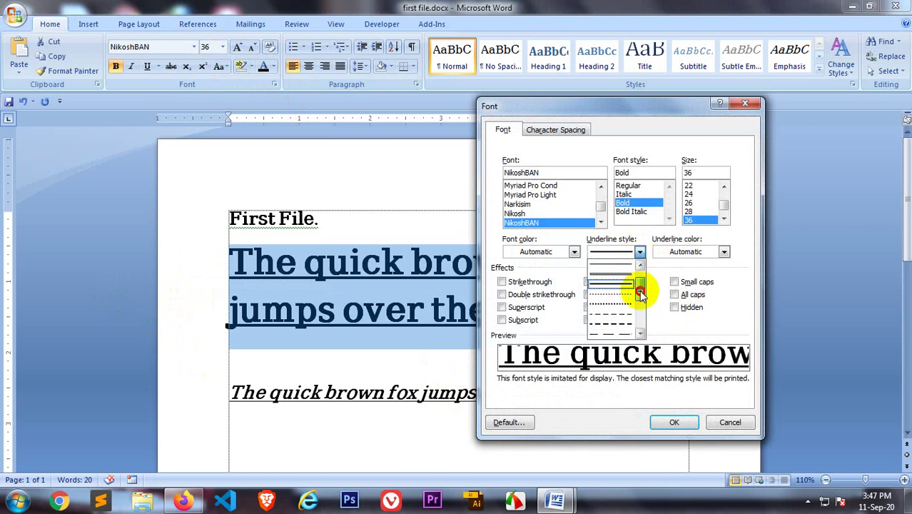
{"action": "left_click", "coordinate": [624, 314]}
{"action": "left_click", "coordinate": [673, 421]}
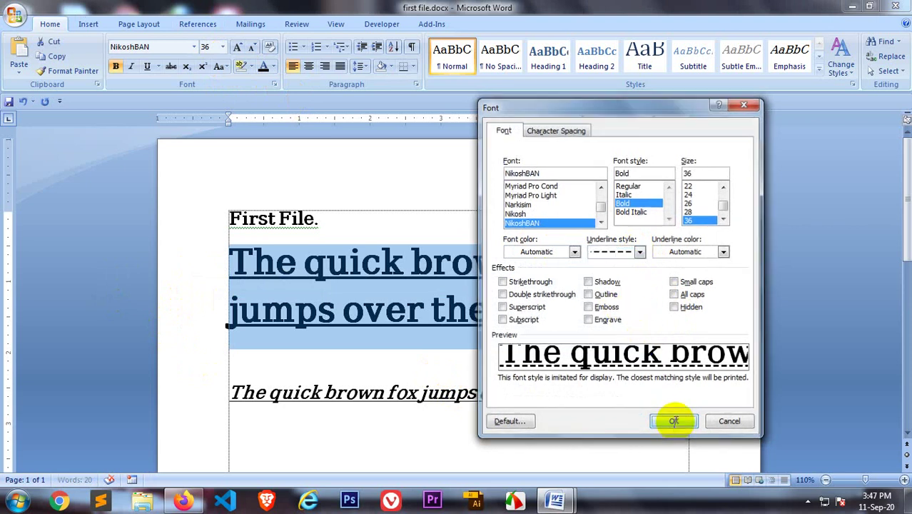
{"action": "left_click", "coordinate": [507, 372]}
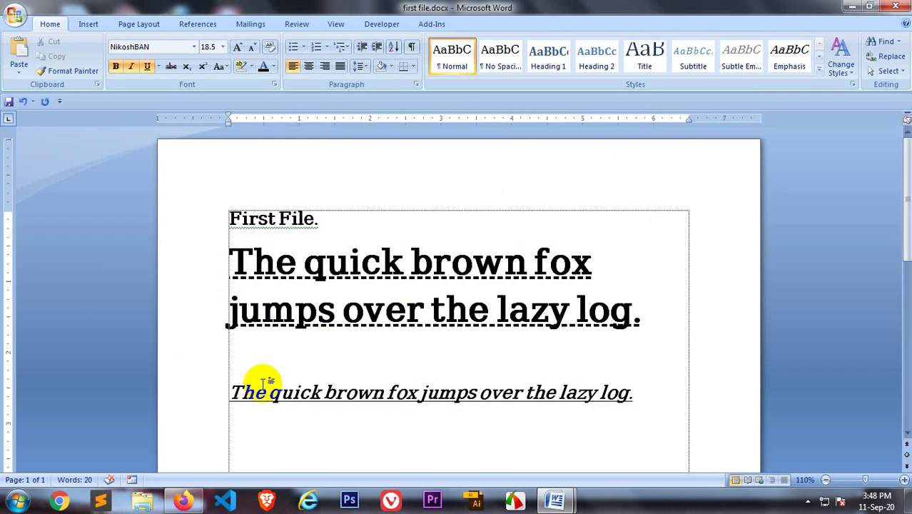
Remove the dashed underline from both large fox lines by setting Underline style to (none)
{"action": "left_click", "coordinate": [199, 259]}
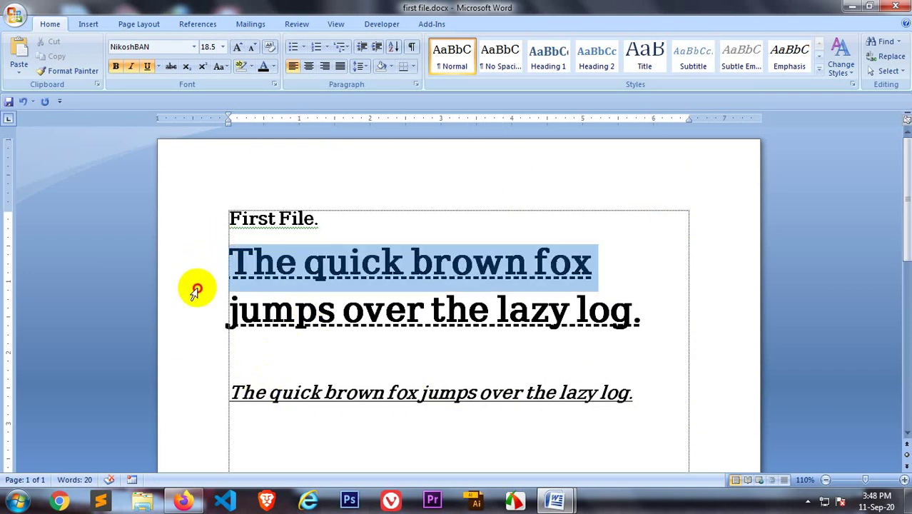
{"action": "left_click_drag", "start_coordinate": [196, 291], "coordinate": [193, 302]}
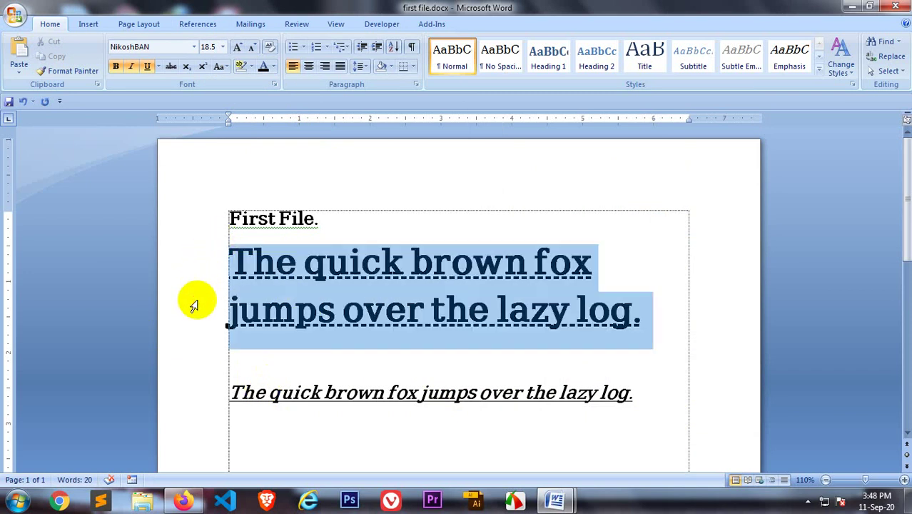
{"action": "left_click", "coordinate": [273, 85]}
{"action": "left_click", "coordinate": [640, 252]}
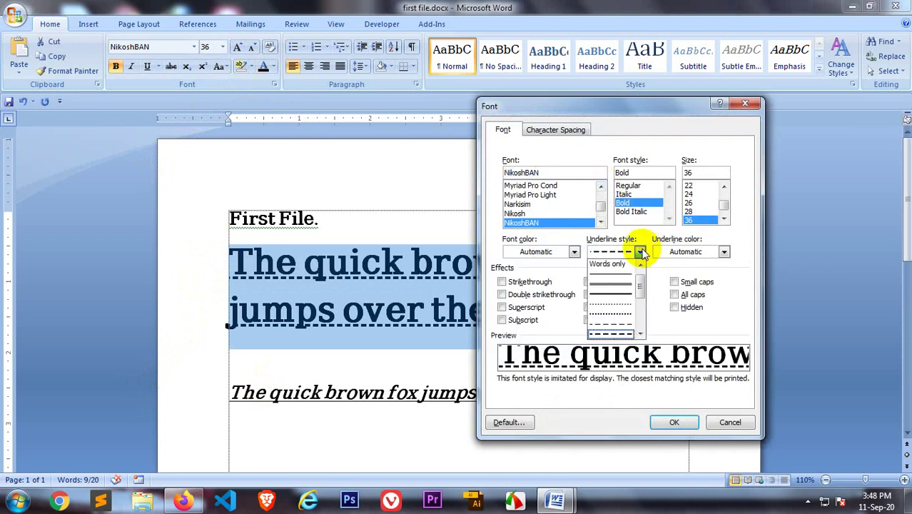
{"action": "left_click", "coordinate": [640, 264]}
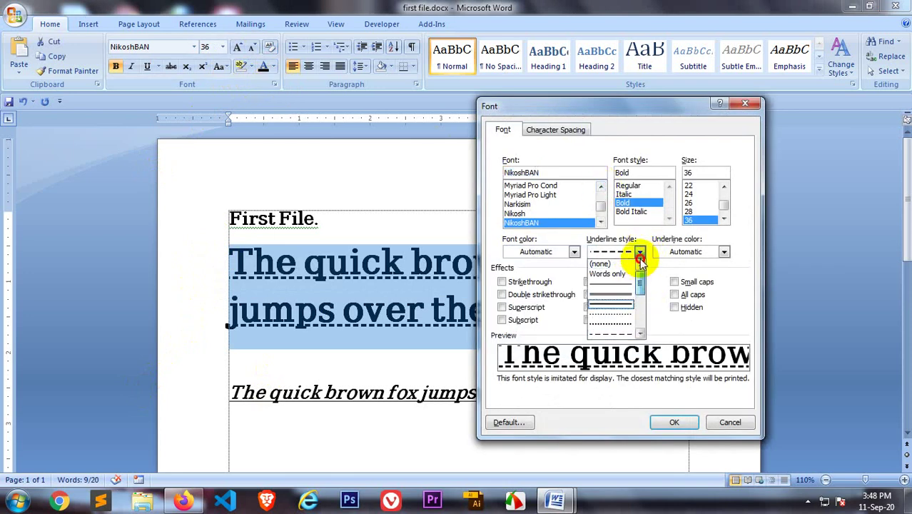
{"action": "left_click", "coordinate": [603, 264]}
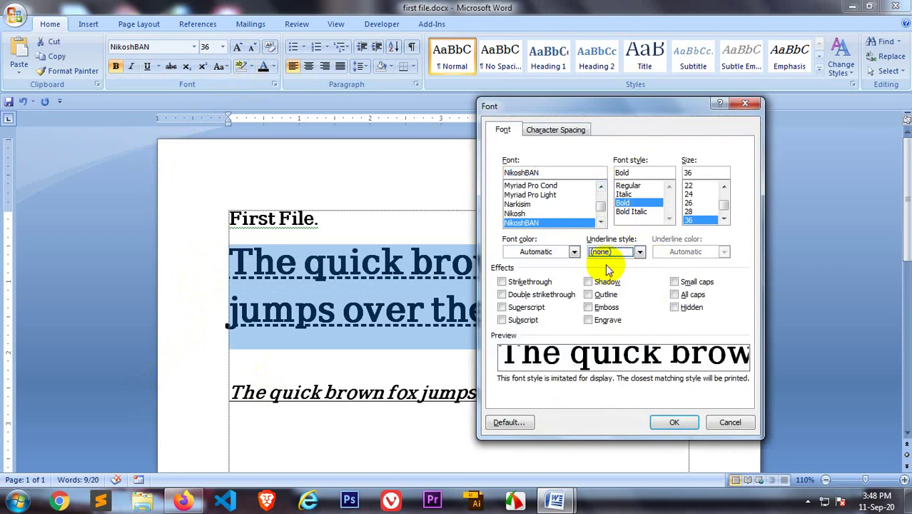
{"action": "left_click", "coordinate": [674, 421]}
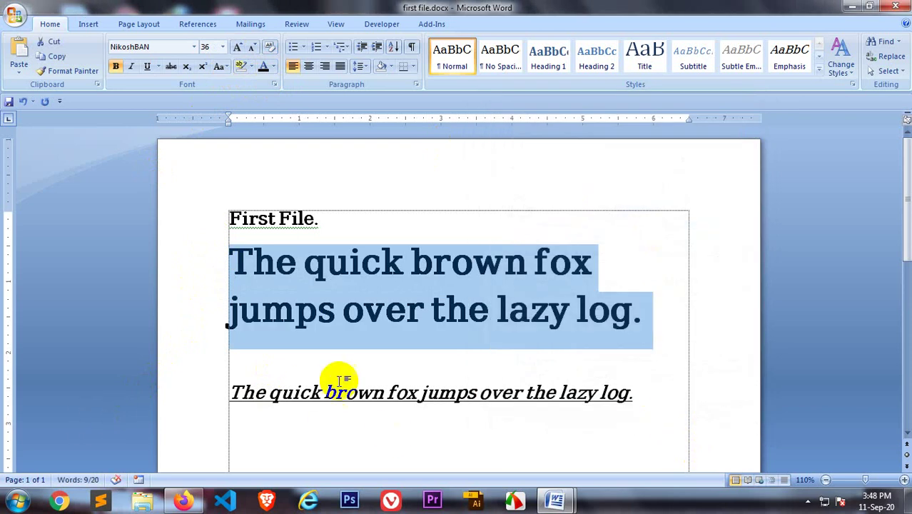
{"action": "left_click", "coordinate": [345, 360]}
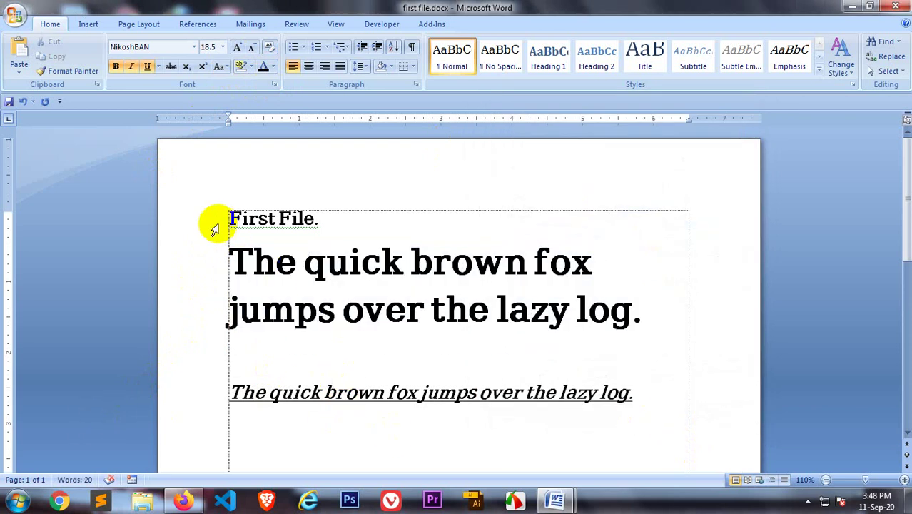
Make both large fox lines Bold Italic at 18 pt in the Font dialog
{"action": "left_click", "coordinate": [205, 265]}
{"action": "left_click_drag", "start_coordinate": [205, 280], "coordinate": [202, 284]}
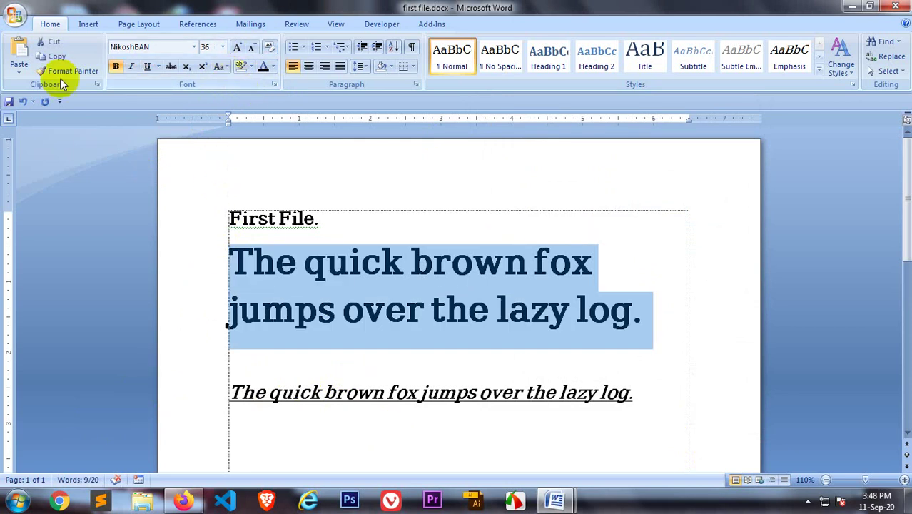
{"action": "left_click", "coordinate": [273, 85]}
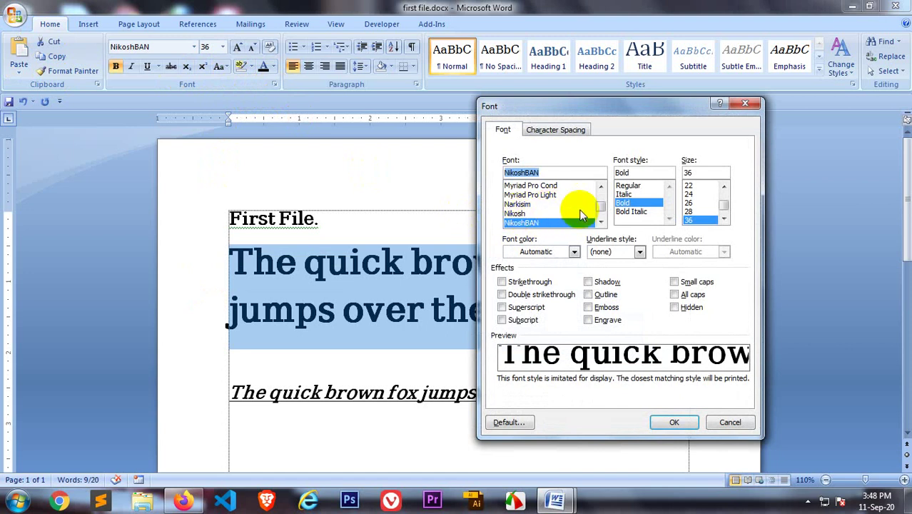
{"action": "left_click_drag", "start_coordinate": [602, 205], "coordinate": [603, 206]}
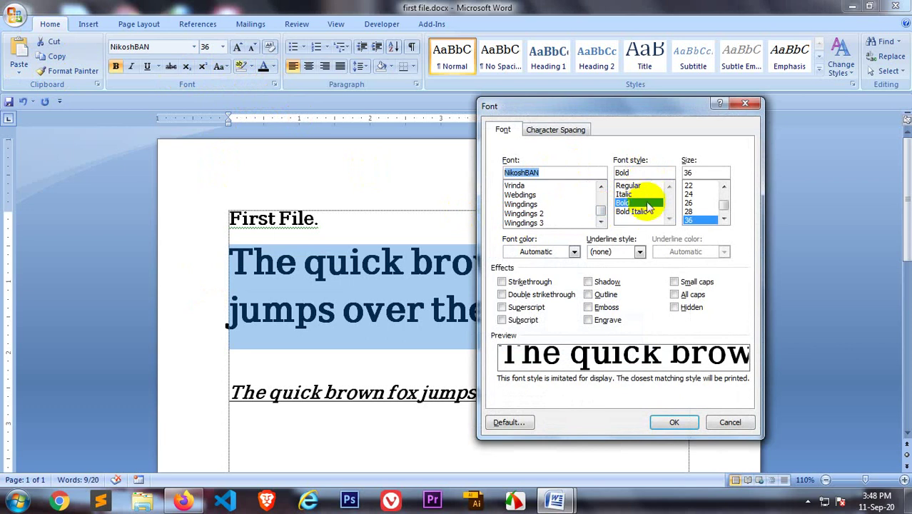
{"action": "left_click", "coordinate": [631, 211]}
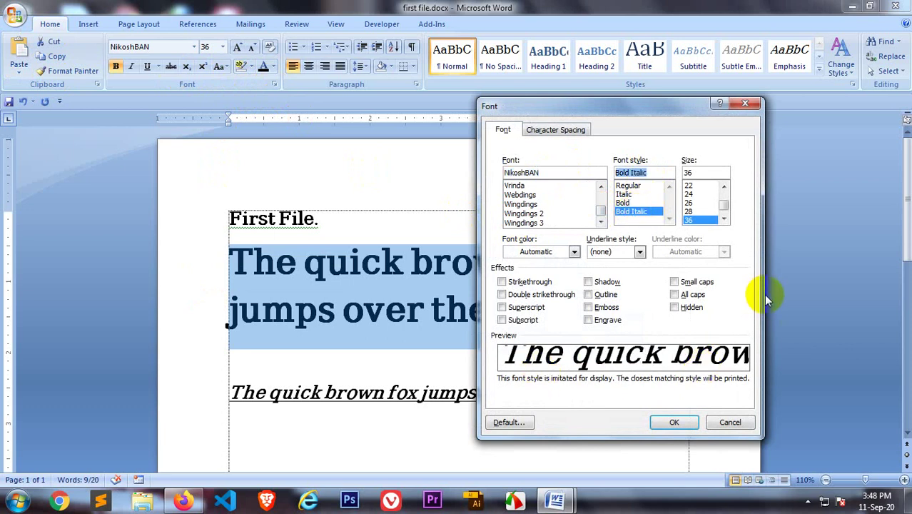
{"action": "left_click", "coordinate": [724, 205]}
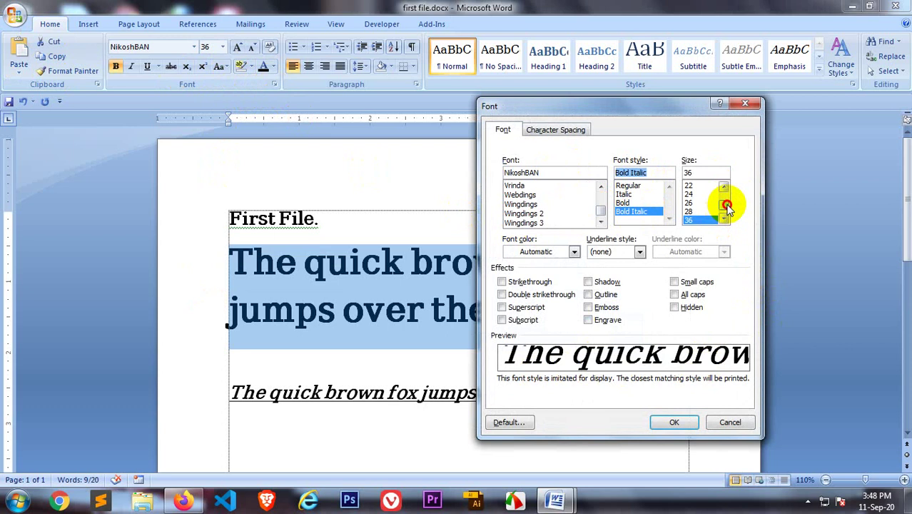
{"action": "left_click_drag", "start_coordinate": [726, 207], "coordinate": [725, 202]}
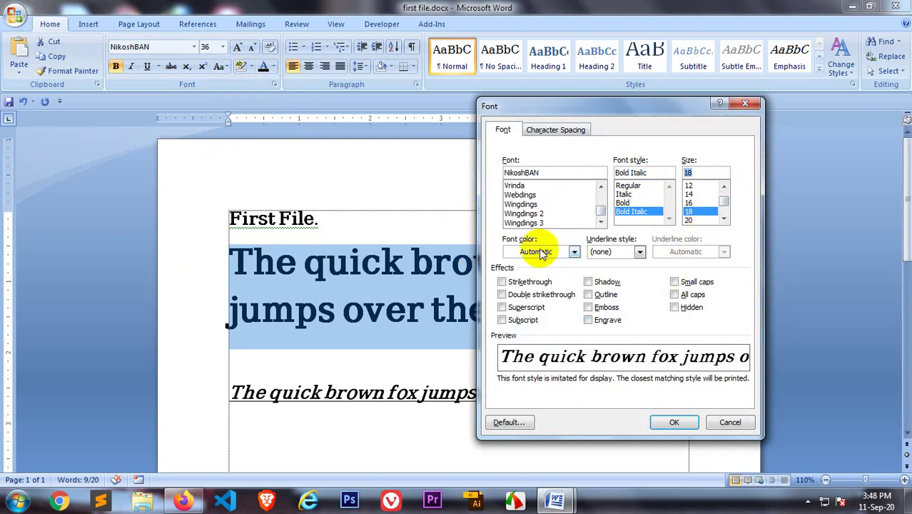
Colour the sentence olive tan with a double wavy underline and apply it
{"action": "left_click", "coordinate": [574, 251]}
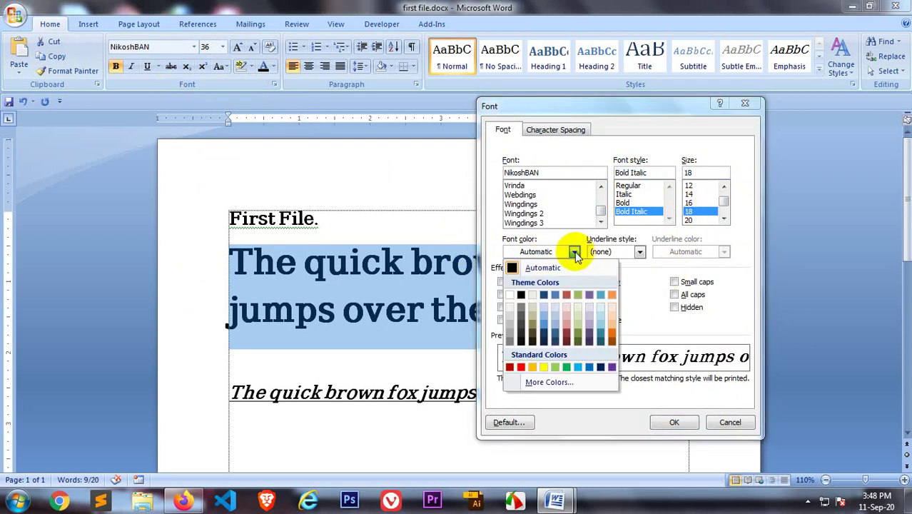
{"action": "left_click", "coordinate": [532, 328]}
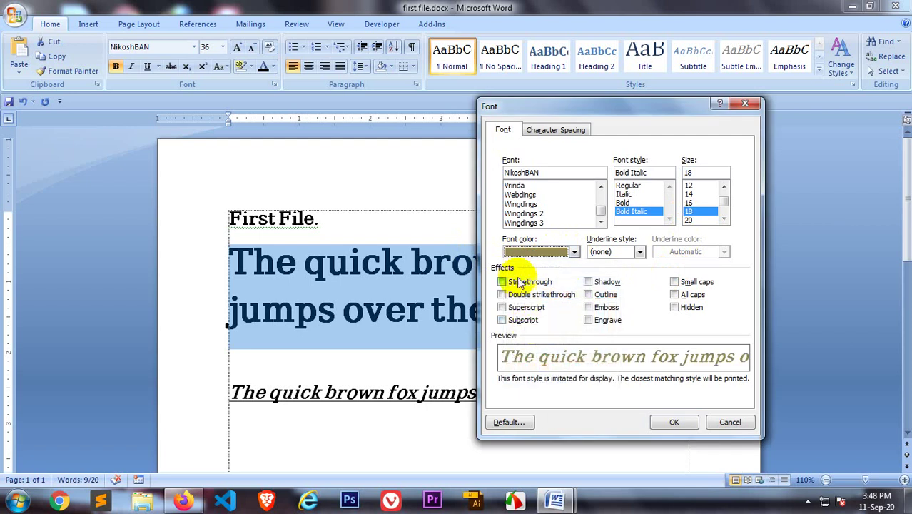
{"action": "left_click", "coordinate": [639, 251]}
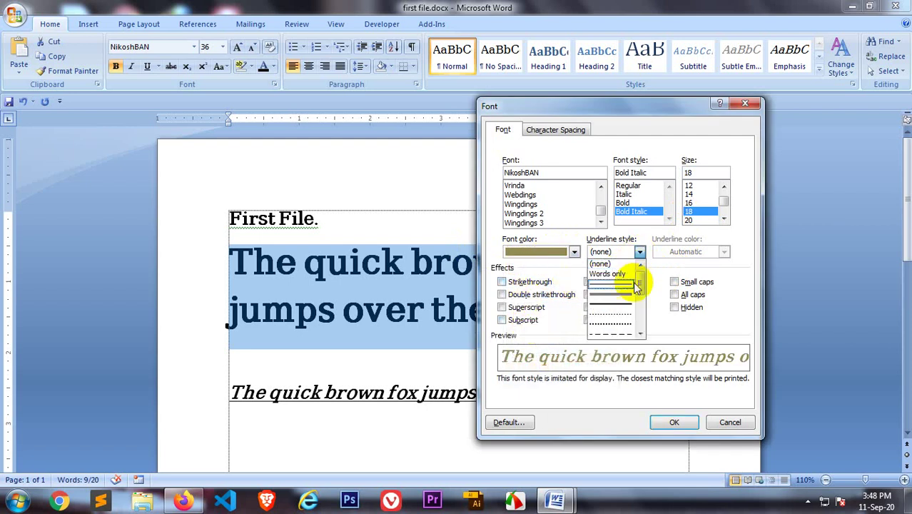
{"action": "scroll", "coordinate": [627, 299], "scroll_direction": "down", "scroll_amount": 3}
{"action": "scroll", "coordinate": [634, 316], "scroll_direction": "down", "scroll_amount": 1}
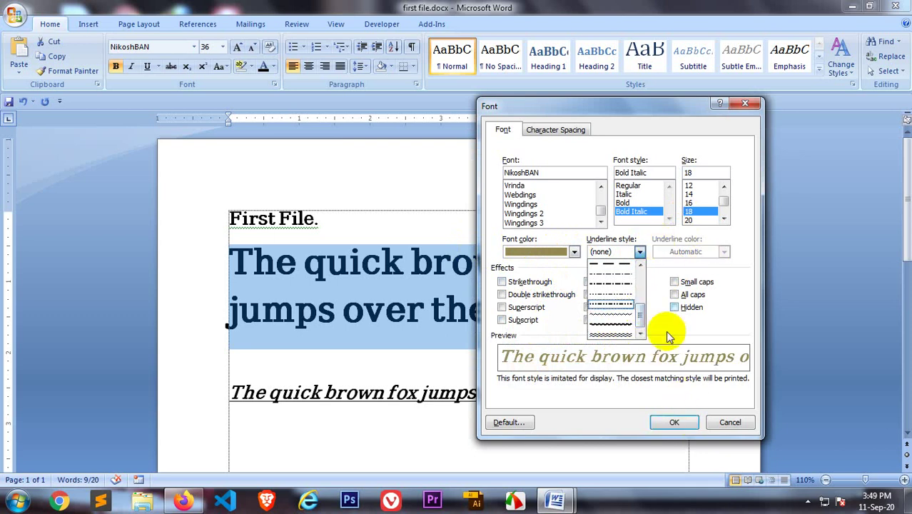
{"action": "left_click", "coordinate": [615, 334]}
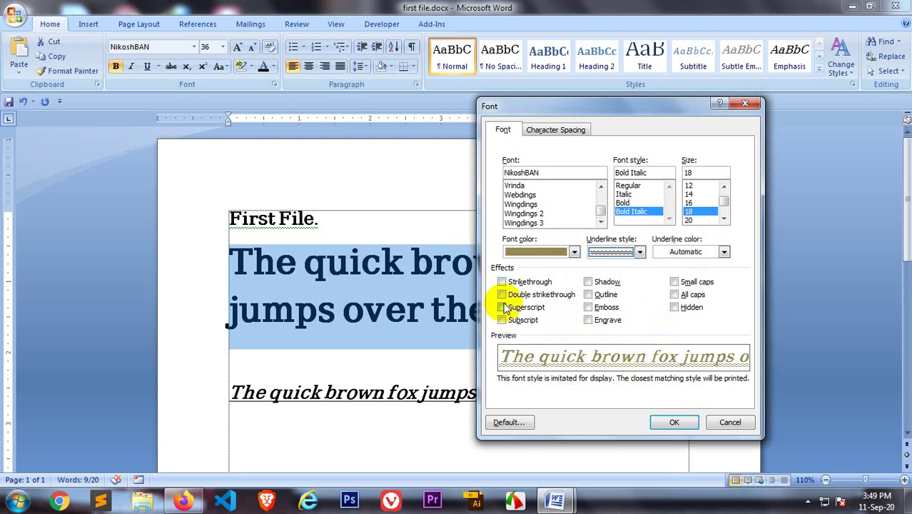
{"action": "left_click", "coordinate": [674, 422]}
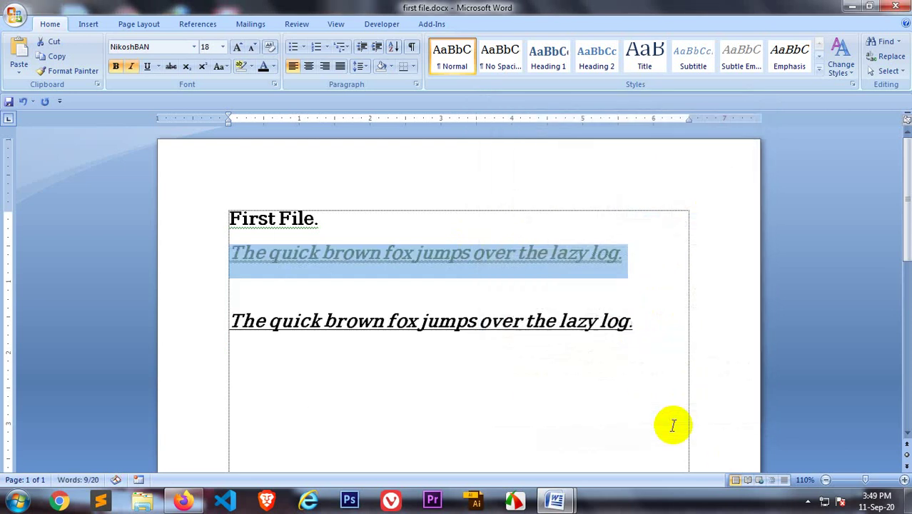
{"action": "left_click", "coordinate": [534, 307]}
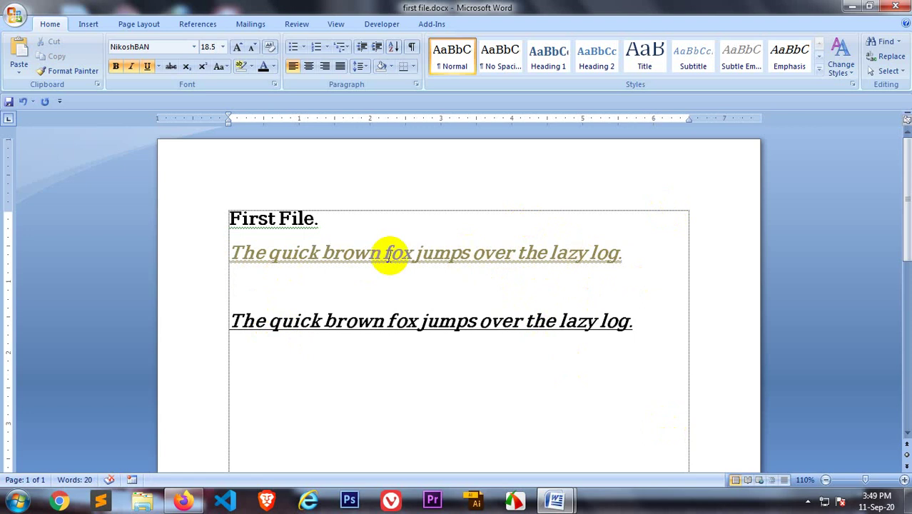
Add a new line 'Price 100 80' after the second fox sentence and select the 100
{"action": "left_click", "coordinate": [183, 327]}
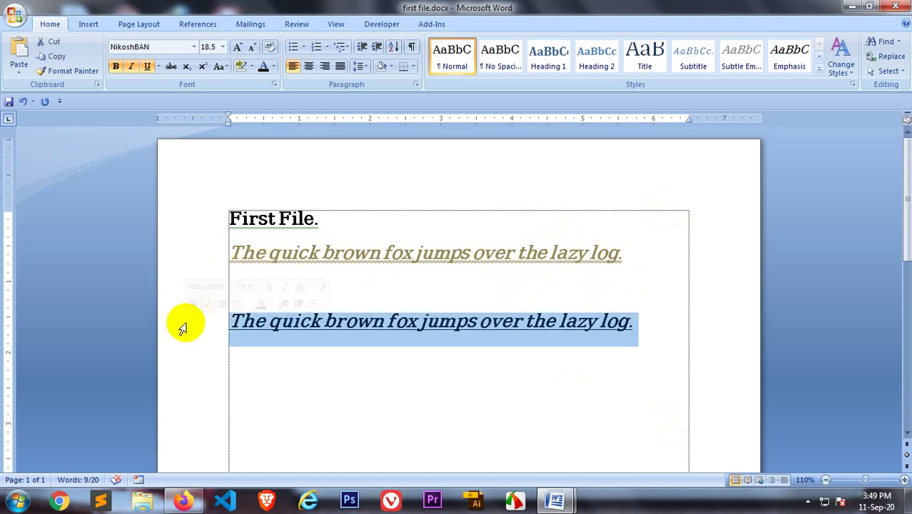
{"action": "left_click", "coordinate": [315, 372]}
{"action": "left_click", "coordinate": [650, 323]}
{"action": "type", "text": "Price ৩০০ টাকা"}
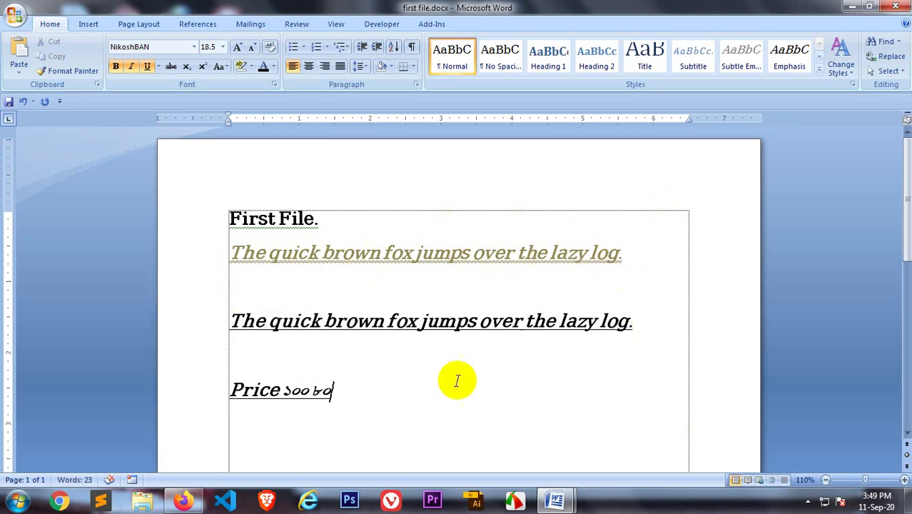
{"action": "double_click", "coordinate": [308, 392]}
{"action": "left_click", "coordinate": [339, 386]}
{"action": "mouse_move", "coordinate": [319, 385]}
{"action": "left_mouse_down"}
{"action": "mouse_move", "coordinate": [291, 400]}
{"action": "mouse_move", "coordinate": [299, 399]}
{"action": "left_mouse_up"}
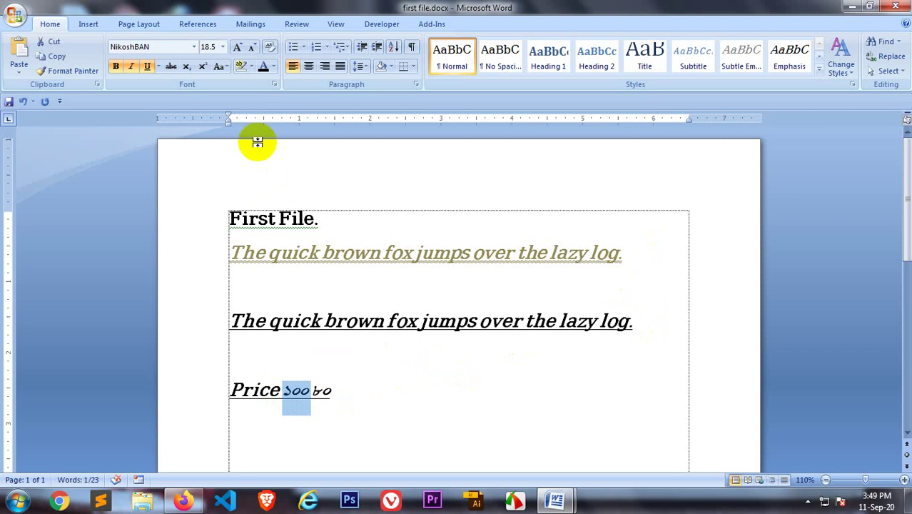
Strike through the 100 and enlarge the whole Price line to 47.5 pt
{"action": "left_click", "coordinate": [171, 67]}
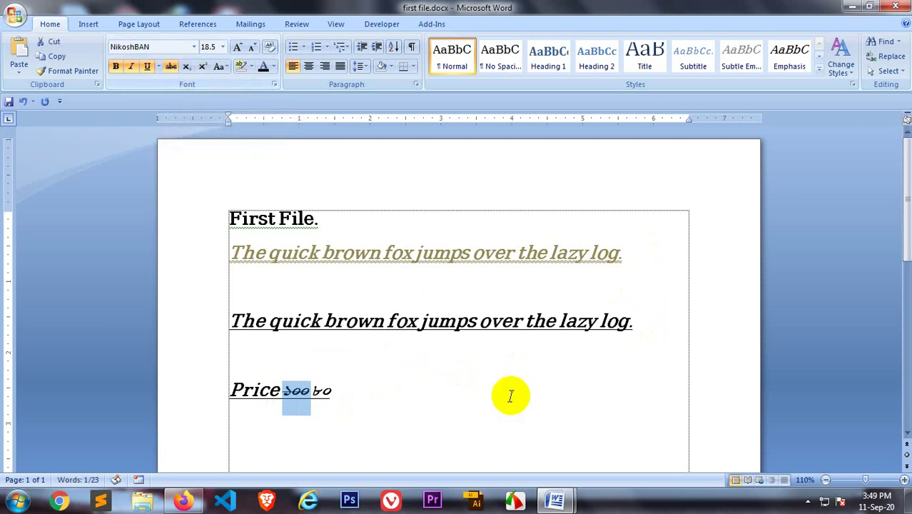
{"action": "left_click", "coordinate": [536, 421]}
{"action": "left_click", "coordinate": [183, 401]}
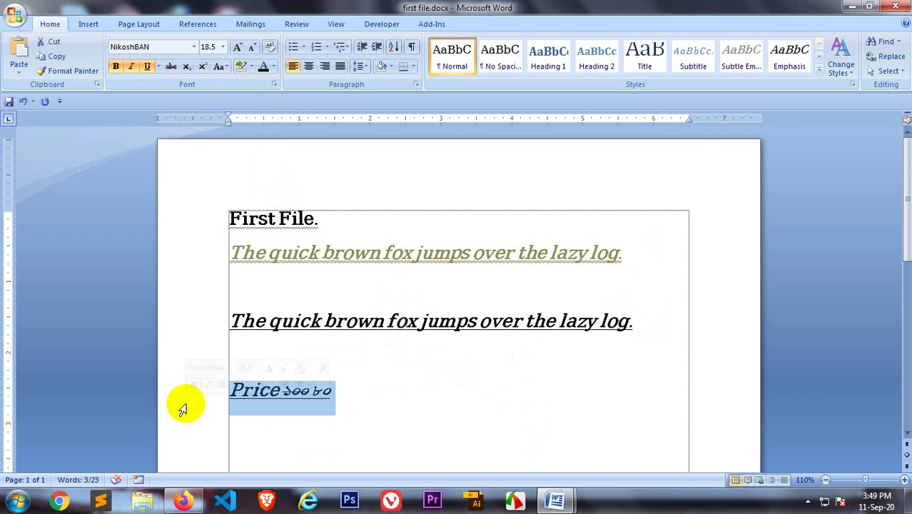
{"action": "key", "text": "ctrl+bracketright"}
{"action": "key", "text": "ctrl+bracketright"}
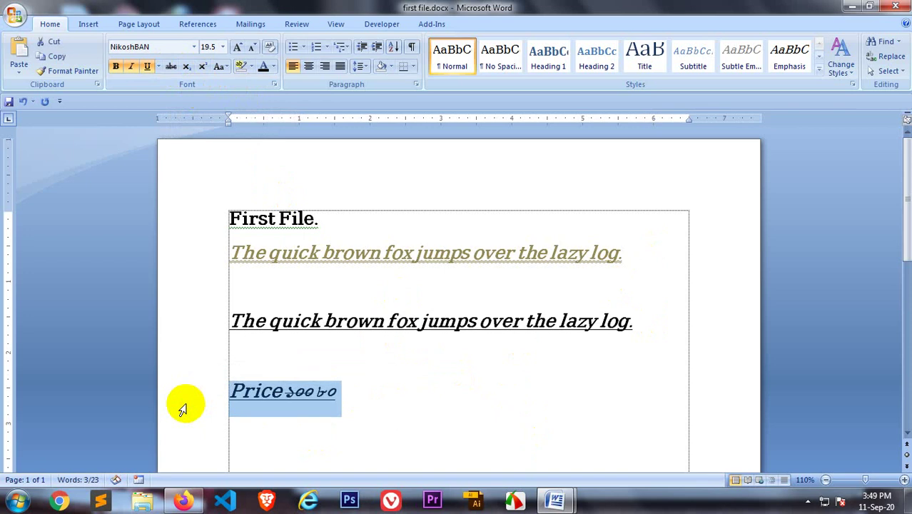
{"action": "key", "text": "ctrl+bracketright"}
{"action": "key", "text": "ctrl+bracketright"}
{"action": "key", "text": "ctrl+bracketright"}
{"action": "key", "text": "ctrl+bracketright"}
{"action": "key", "text": "ctrl+bracketright"}
{"action": "key", "text": "ctrl+bracketright"}
{"action": "key", "text": "ctrl+bracketright"}
{"action": "key", "text": "ctrl+bracketright"}
{"action": "key", "text": "ctrl+bracketright"}
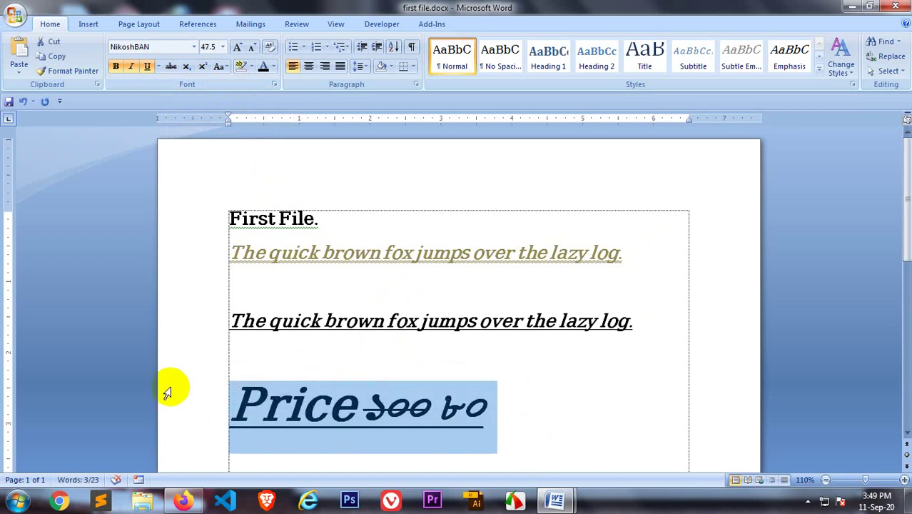
Add a space before 100 and set the Price line's font to Nikosh
{"action": "left_click", "coordinate": [437, 430]}
{"action": "left_click", "coordinate": [371, 403]}
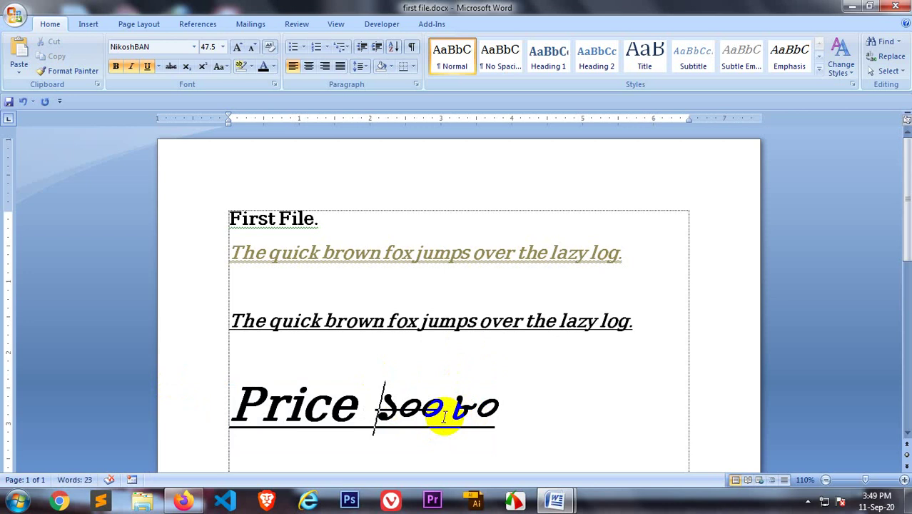
{"action": "left_click", "coordinate": [453, 408]}
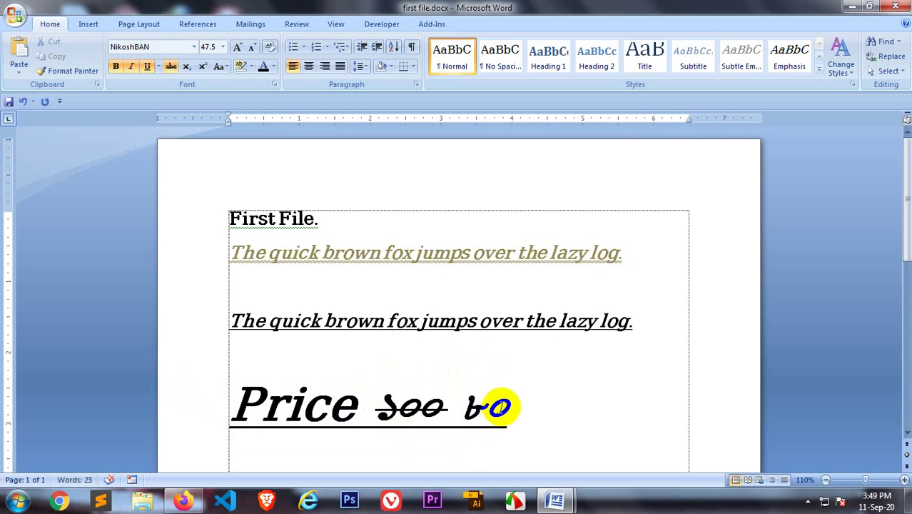
{"action": "left_click", "coordinate": [153, 421]}
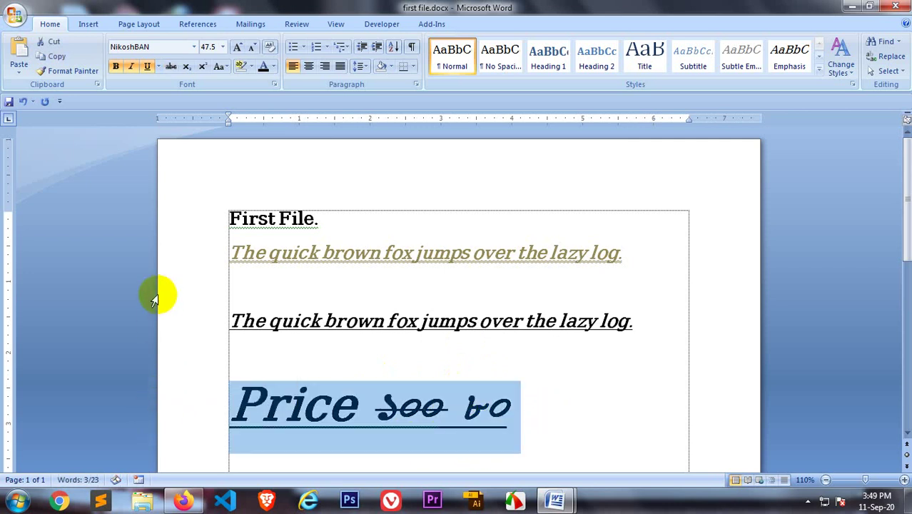
{"action": "left_click", "coordinate": [194, 47]}
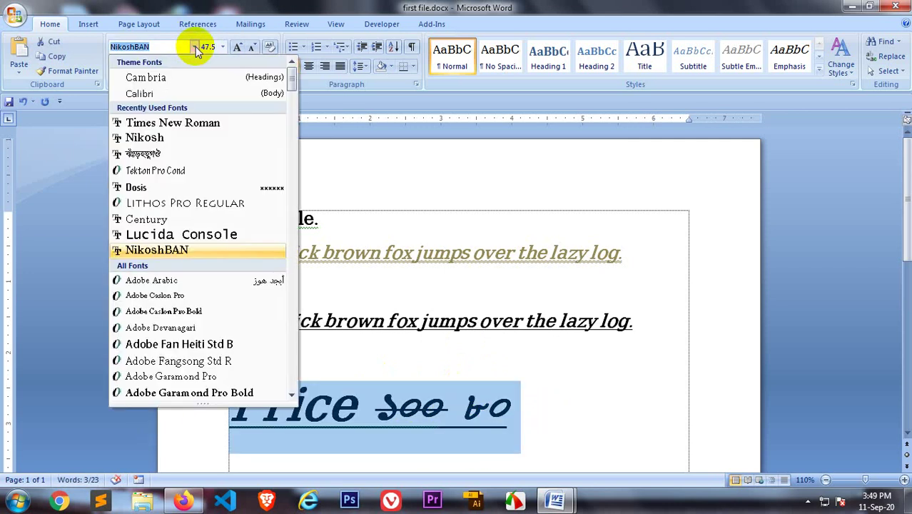
{"action": "left_click", "coordinate": [169, 137]}
{"action": "left_click", "coordinate": [662, 454]}
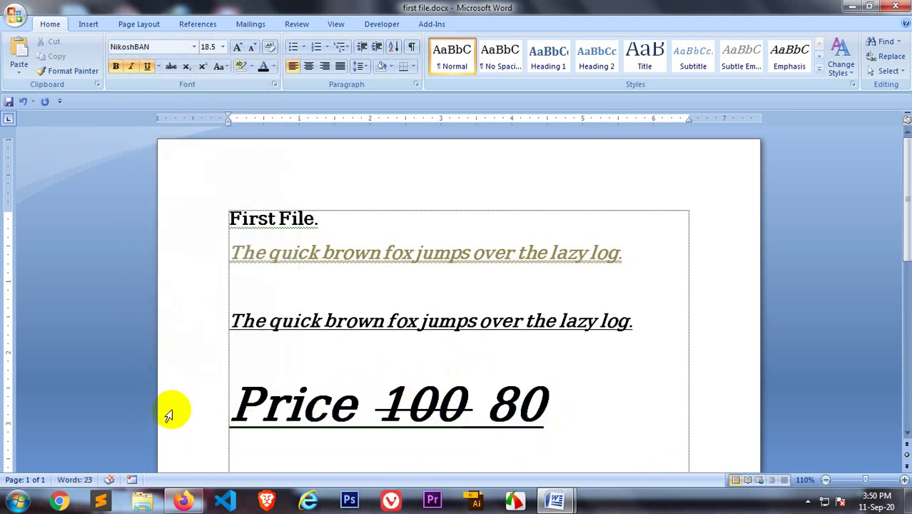
Select just the number 100 and bring up its Font dialog
{"action": "left_click", "coordinate": [168, 416]}
{"action": "double_click", "coordinate": [408, 398]}
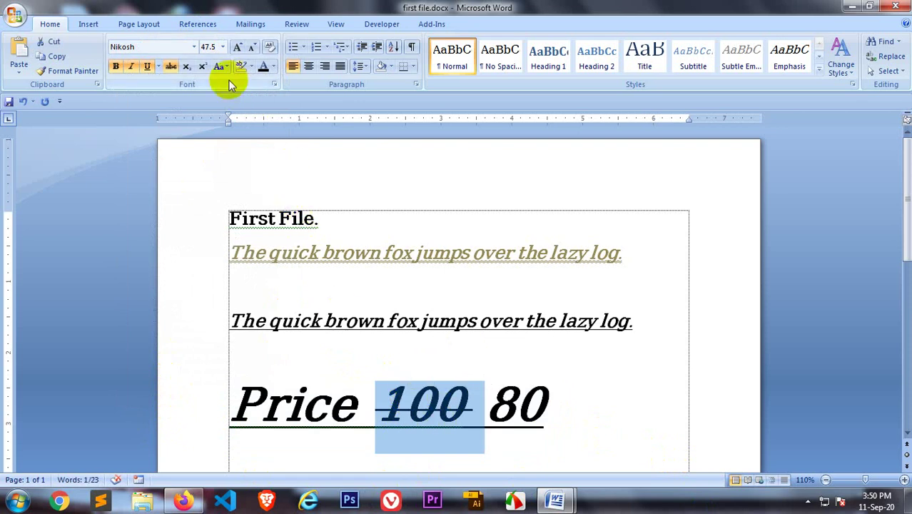
{"action": "left_click", "coordinate": [274, 86]}
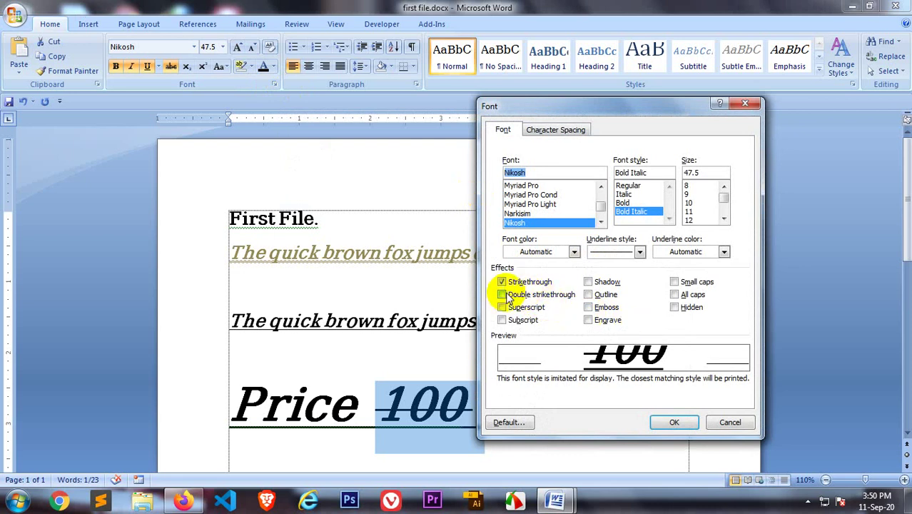
Change the 100's strikethrough to a double strikethrough
{"action": "left_click", "coordinate": [501, 294]}
{"action": "left_click", "coordinate": [670, 420]}
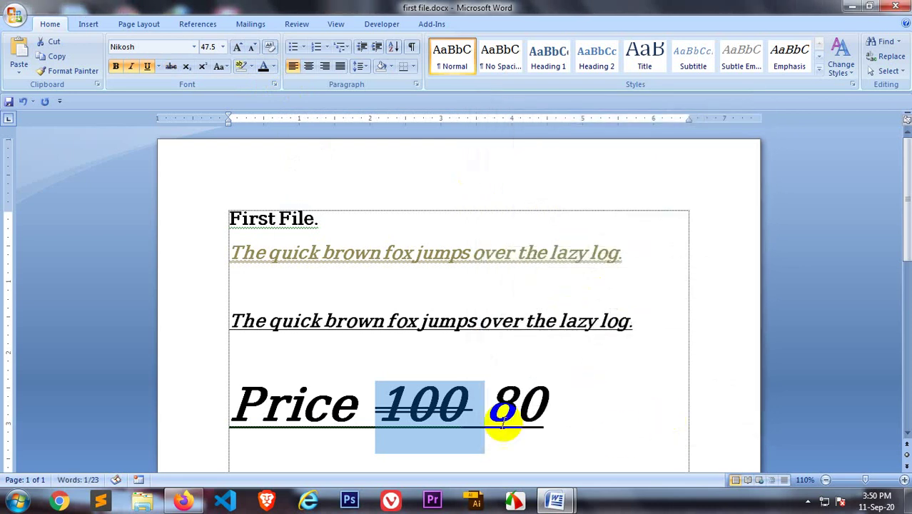
{"action": "left_click", "coordinate": [482, 414]}
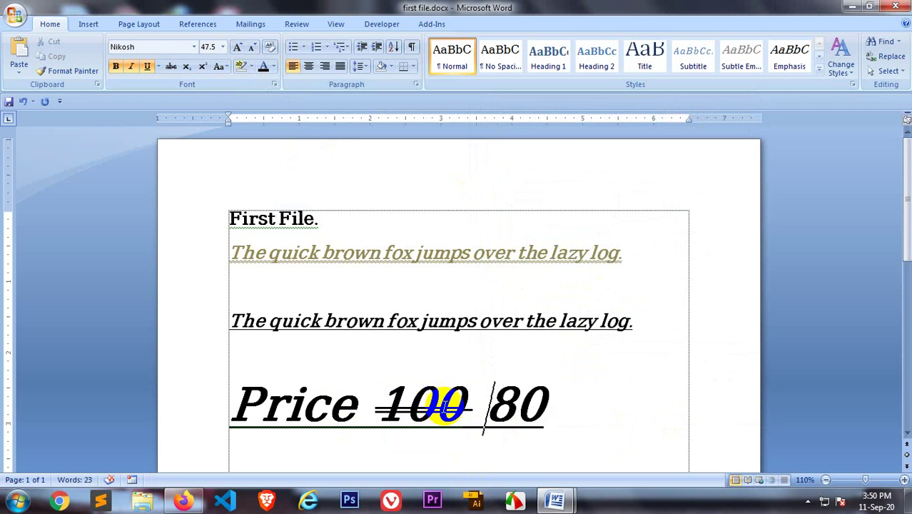
Add a Shadow effect to the 100
{"action": "double_click", "coordinate": [421, 404]}
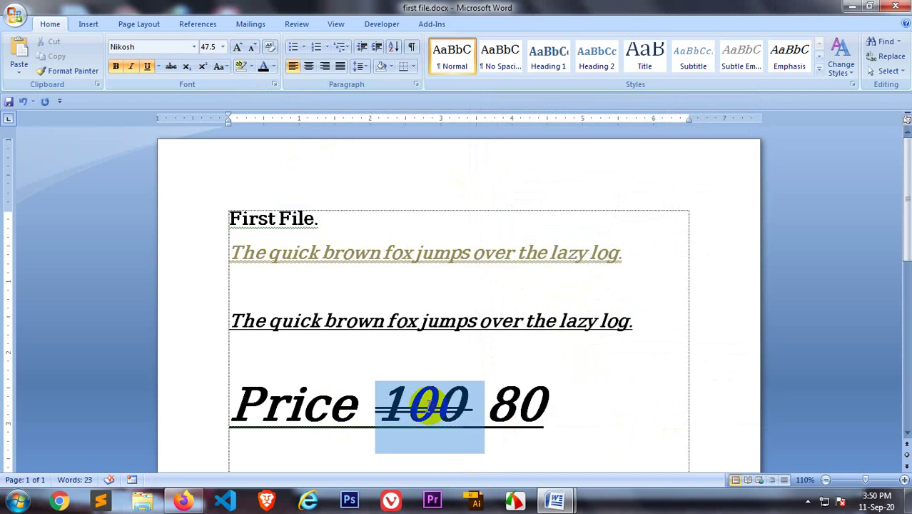
{"action": "left_click", "coordinate": [273, 85]}
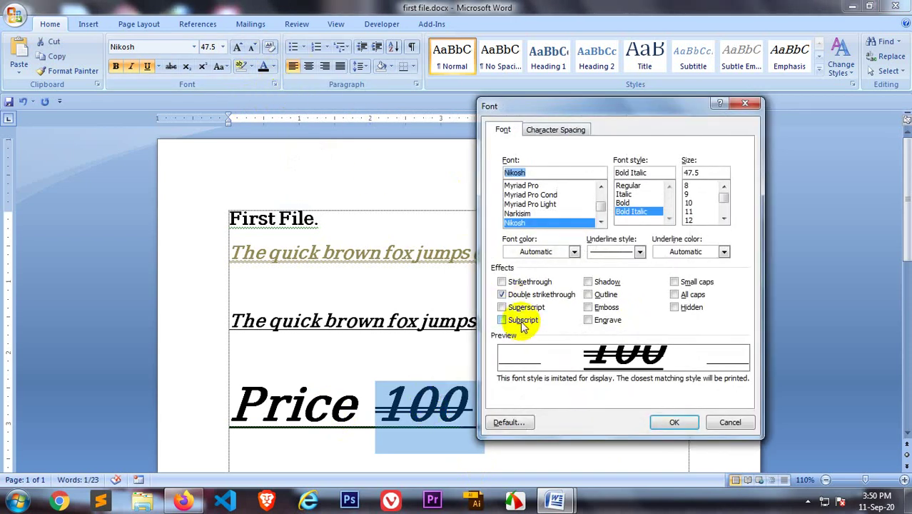
{"action": "left_click", "coordinate": [587, 281]}
{"action": "left_click", "coordinate": [671, 421]}
{"action": "left_click", "coordinate": [569, 417]}
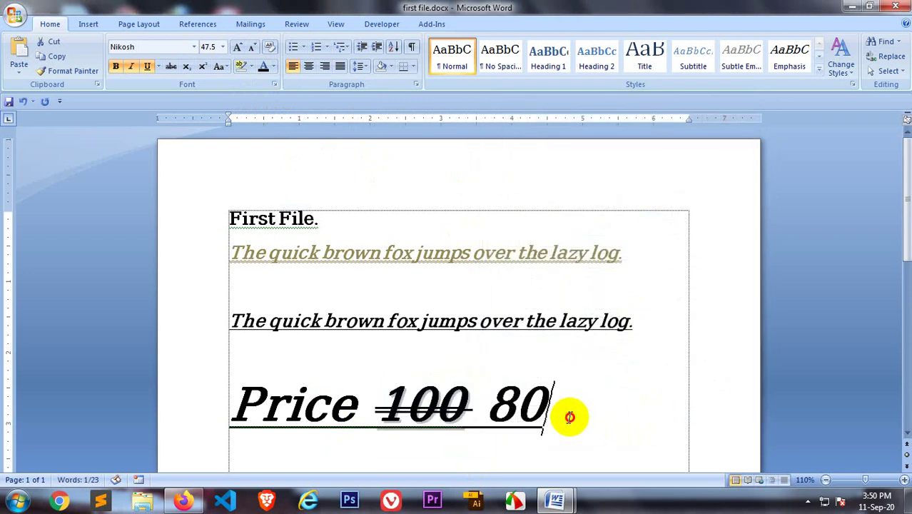
Check the Font dialog without changes, then reselect 100 and bring the dialog back
{"action": "left_click", "coordinate": [474, 418]}
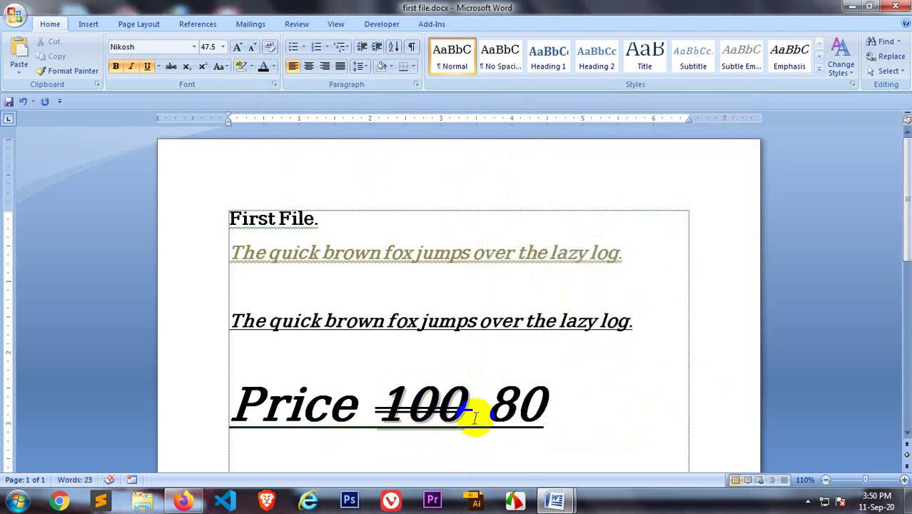
{"action": "scroll", "coordinate": [498, 420], "scroll_direction": "up", "scroll_amount": 2, "text": "ctrl"}
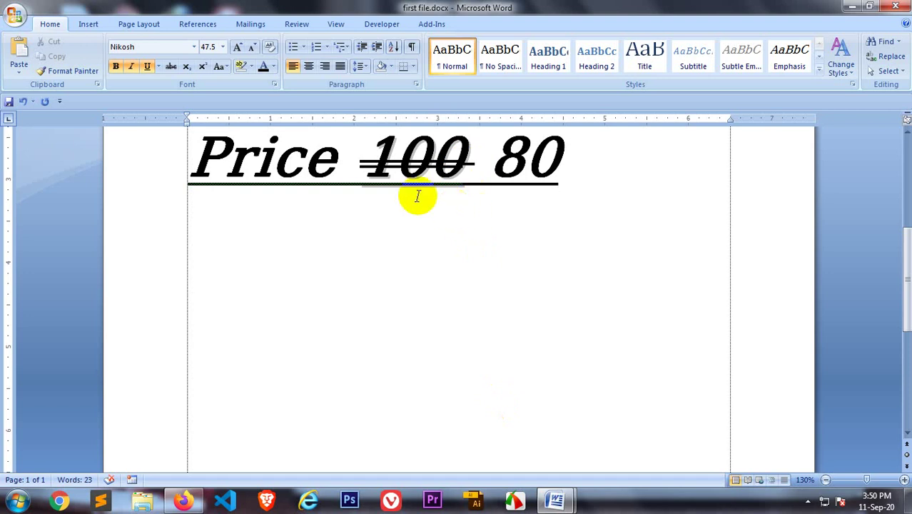
{"action": "scroll", "coordinate": [419, 194], "scroll_direction": "down", "scroll_amount": 2, "text": "ctrl"}
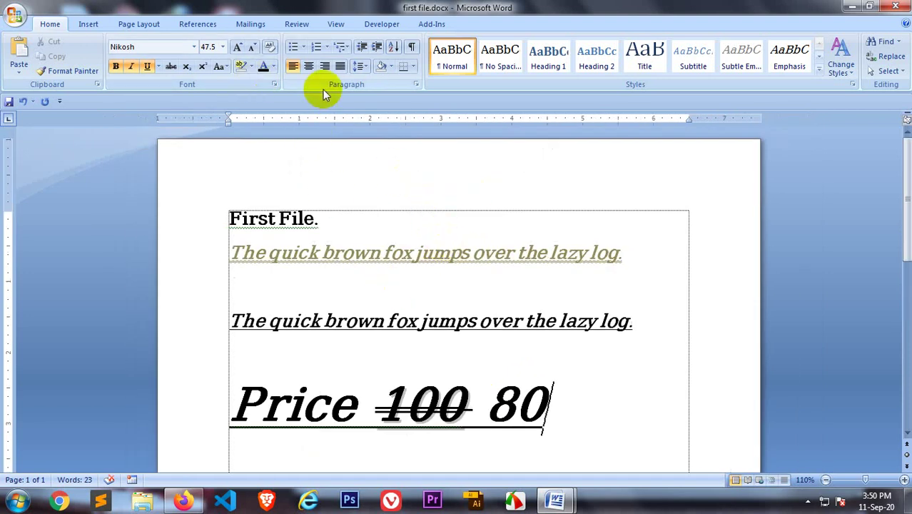
{"action": "left_click", "coordinate": [274, 83]}
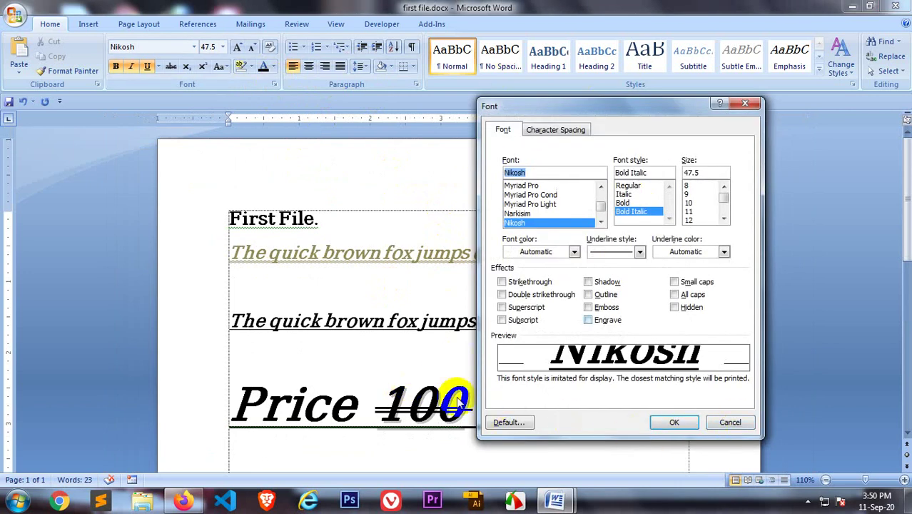
{"action": "left_click", "coordinate": [691, 421]}
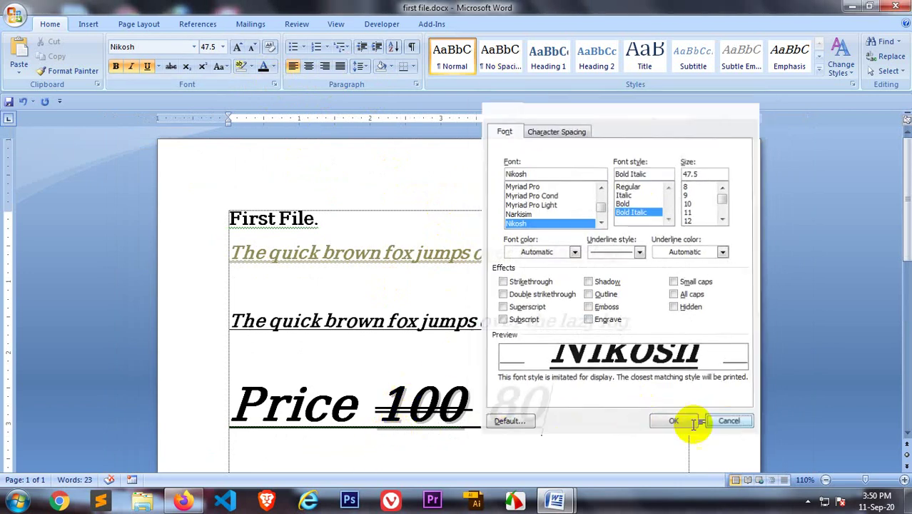
{"action": "double_click", "coordinate": [414, 407]}
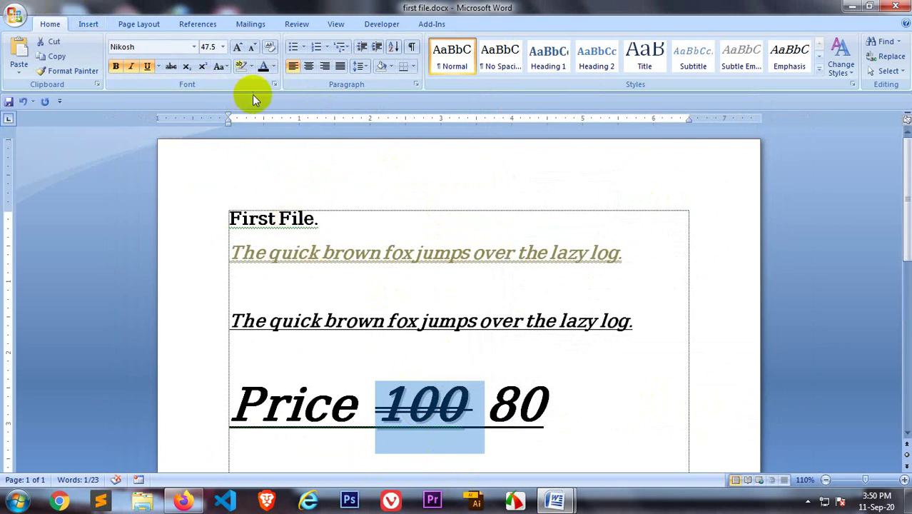
{"action": "left_click", "coordinate": [274, 85]}
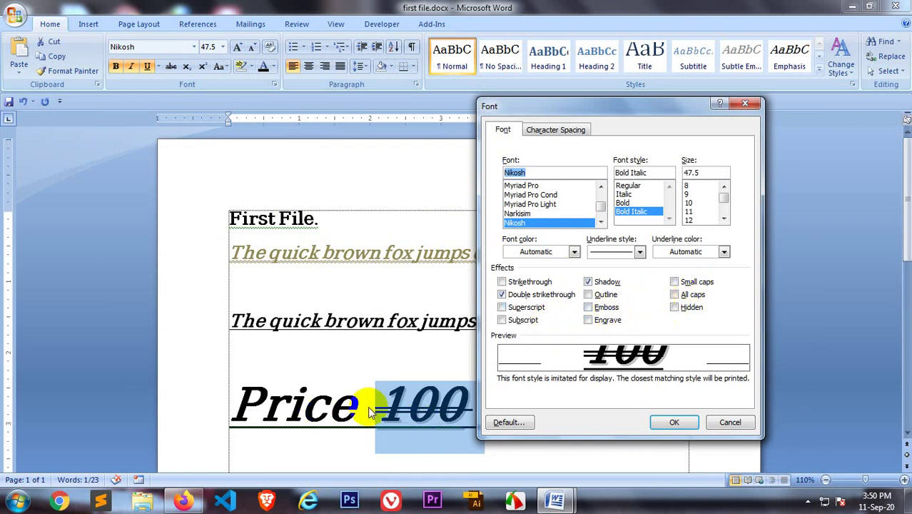
Give the double-struck 100 an Outline effect and review the Price line
{"action": "left_click", "coordinate": [586, 294]}
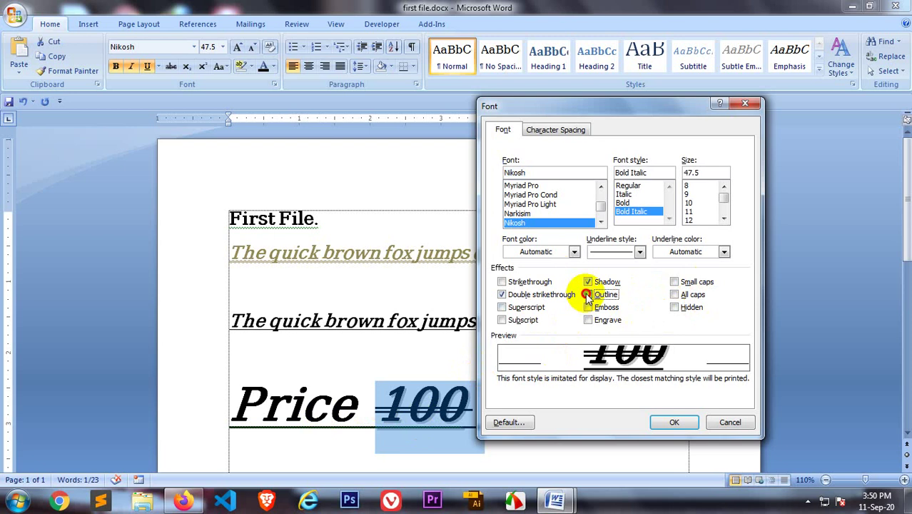
{"action": "left_click", "coordinate": [672, 422]}
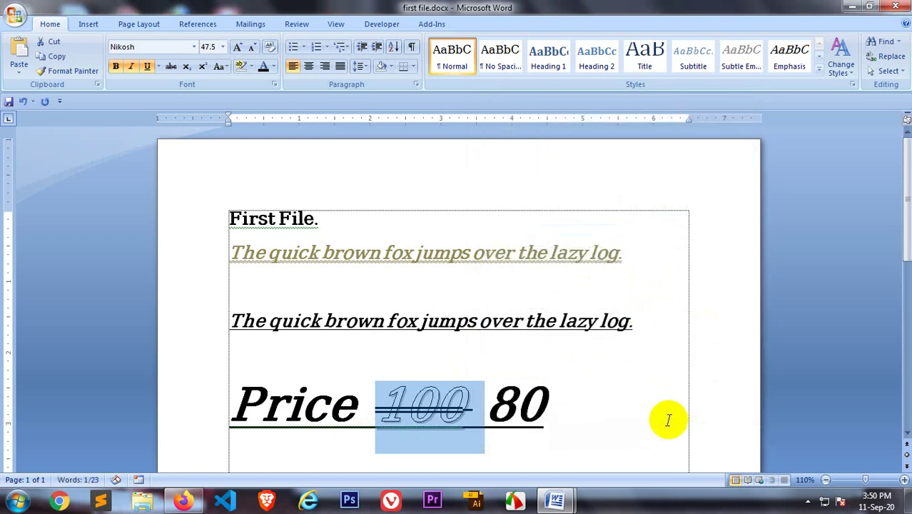
{"action": "left_click", "coordinate": [562, 432]}
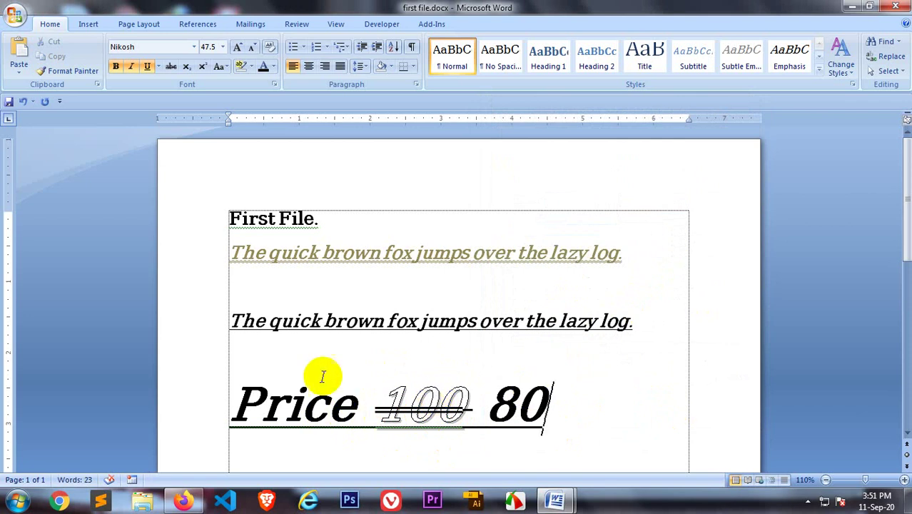
{"action": "scroll", "coordinate": [443, 389], "scroll_direction": "down", "scroll_amount": 1}
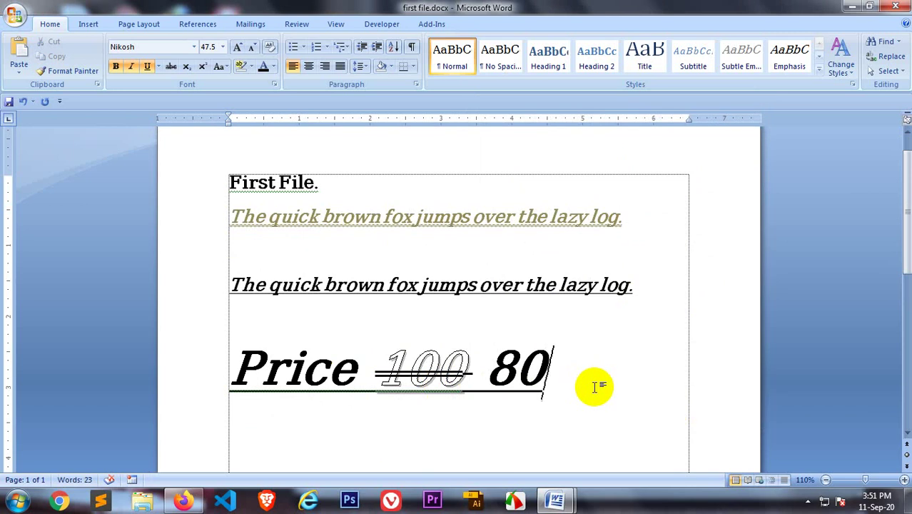
{"action": "scroll", "coordinate": [591, 388], "scroll_direction": "down", "scroll_amount": 2}
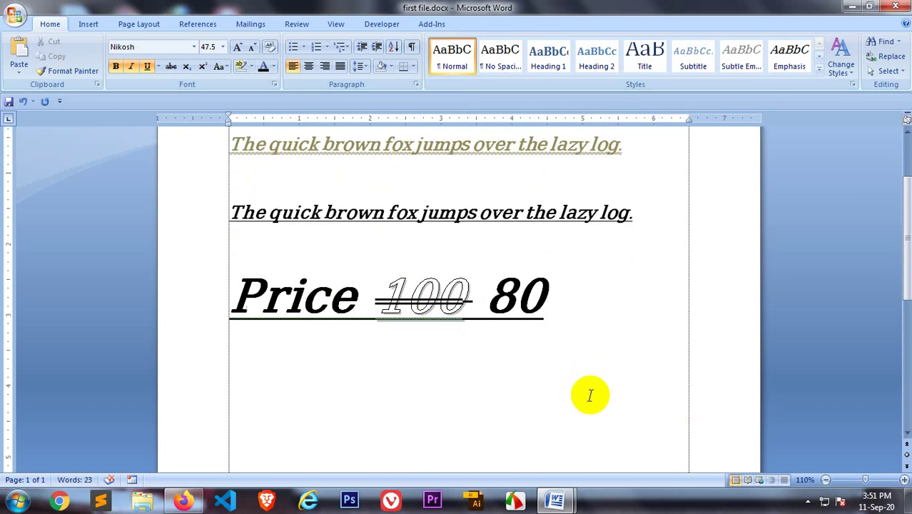
Add a '(a+b)2=' line below Price and set it in the Nikosh font
{"action": "left_click", "coordinate": [320, 393]}
{"action": "type", "text": "(a+b)2="}
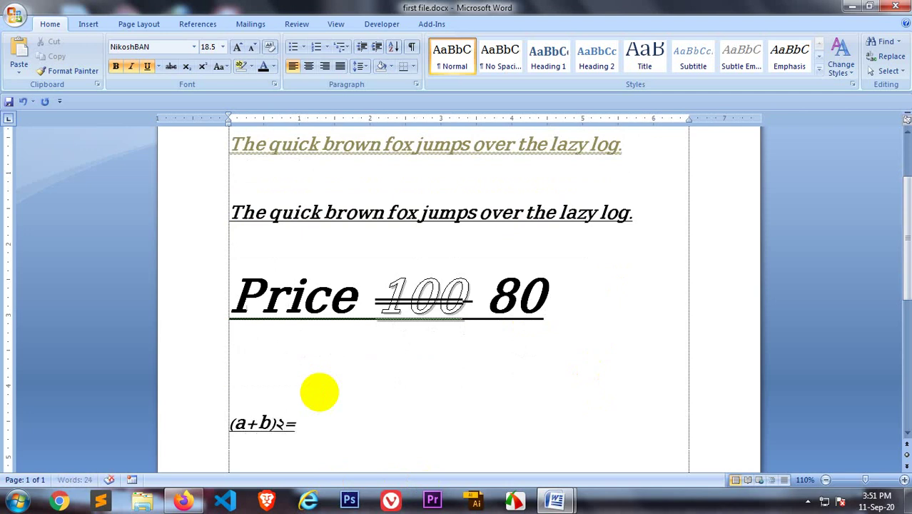
{"action": "left_click", "coordinate": [214, 423]}
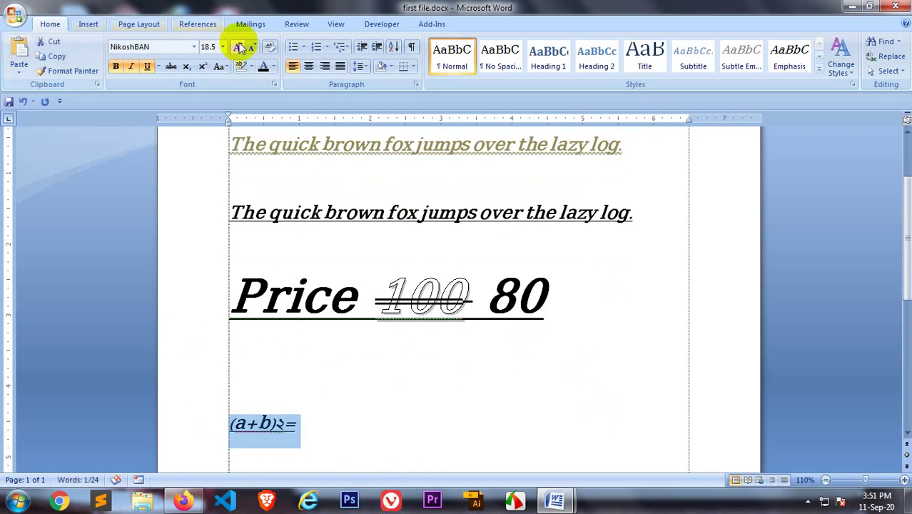
{"action": "left_click", "coordinate": [194, 47]}
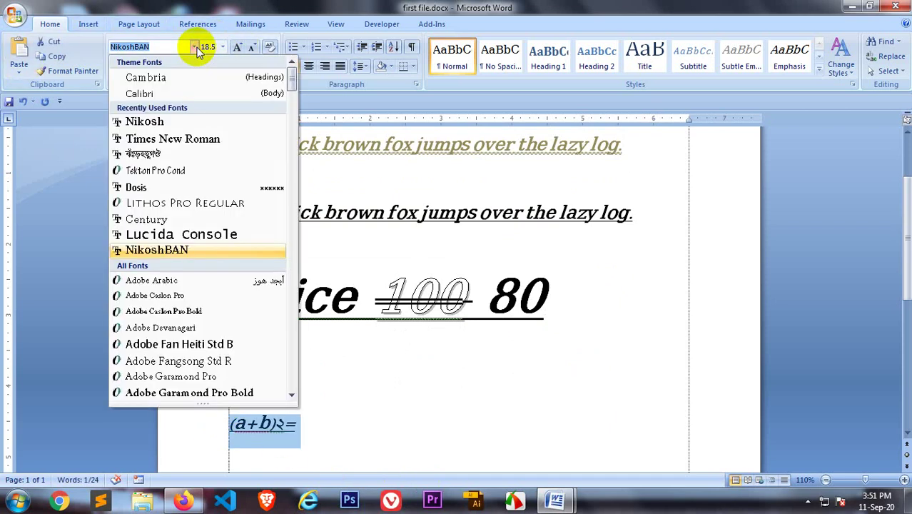
{"action": "left_click", "coordinate": [144, 121]}
{"action": "left_click", "coordinate": [343, 440]}
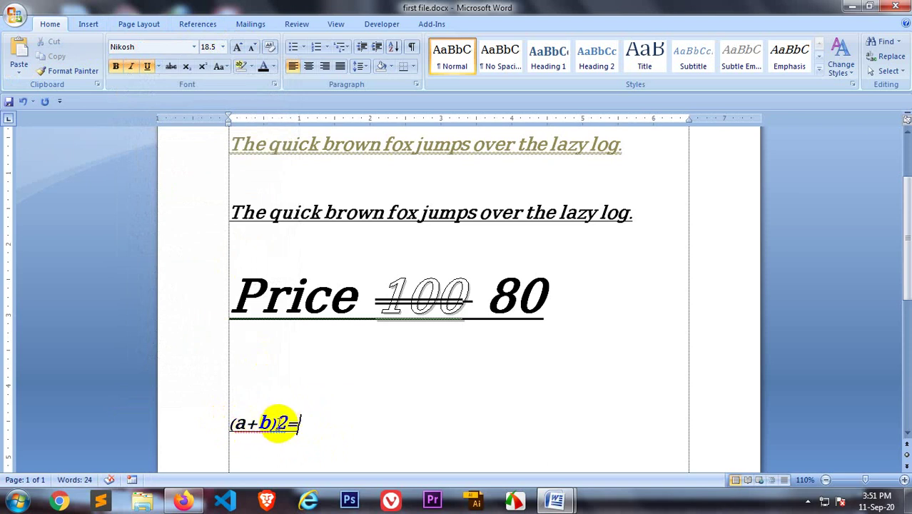
Add 'H2O' on the next line and select the 2 in (a+b)2=
{"action": "double_click", "coordinate": [282, 422]}
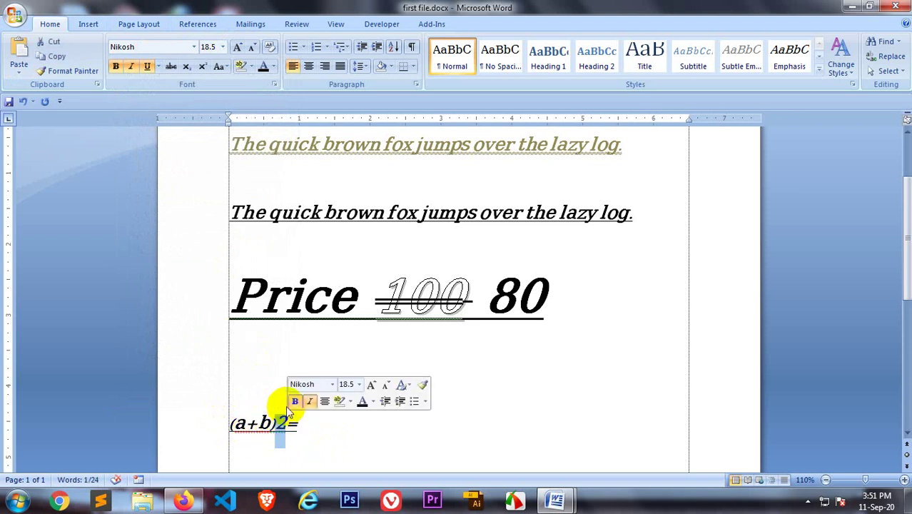
{"action": "left_click", "coordinate": [309, 432]}
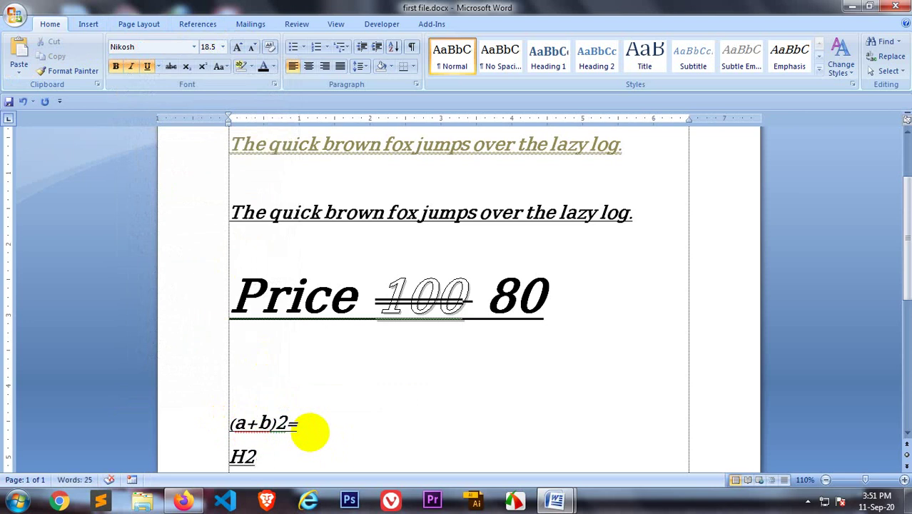
{"action": "left_click", "coordinate": [274, 457]}
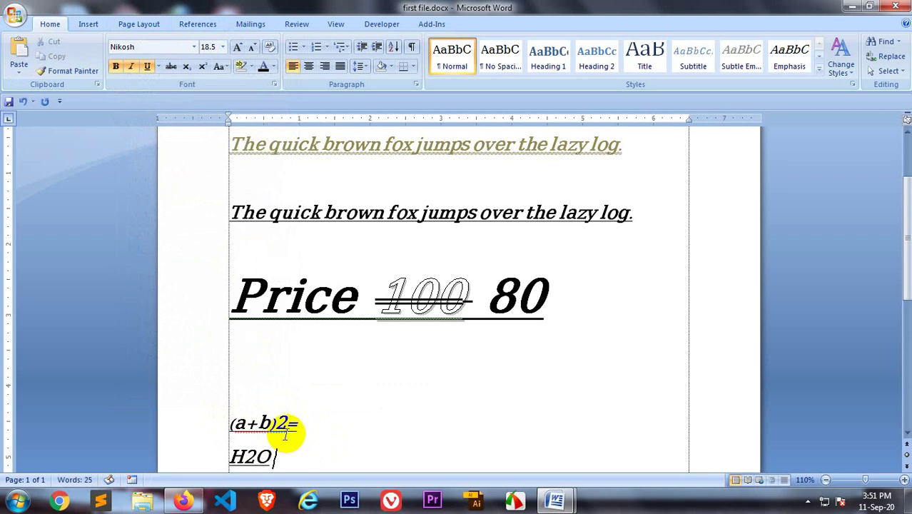
{"action": "left_click_drag", "start_coordinate": [278, 423], "coordinate": [296, 422]}
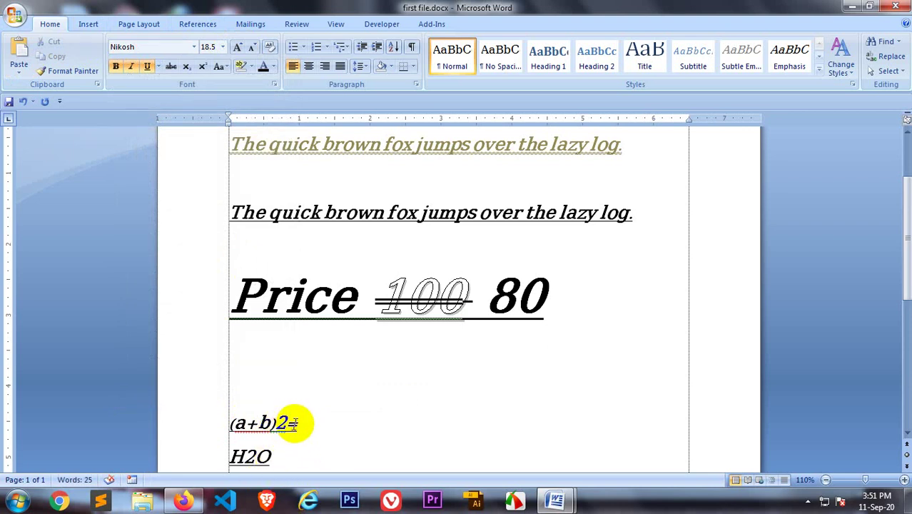
{"action": "left_click", "coordinate": [283, 422]}
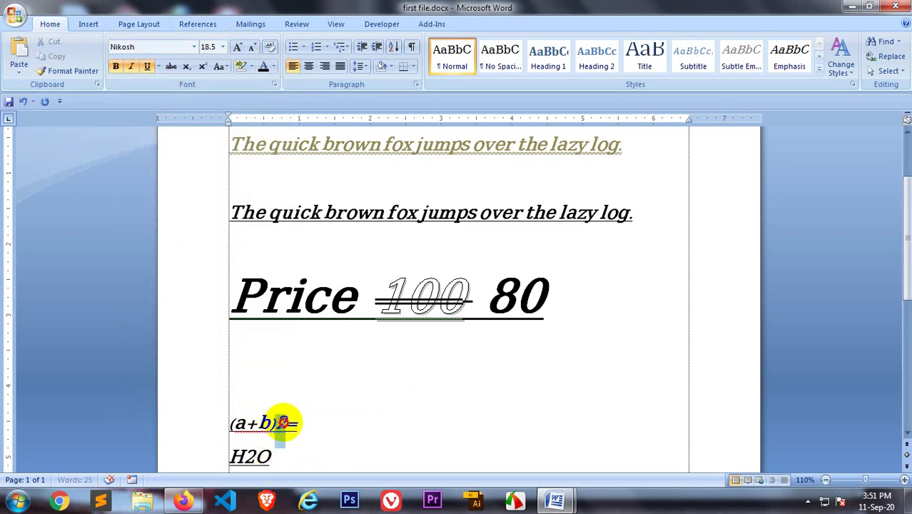
{"action": "left_click_drag", "start_coordinate": [272, 458], "coordinate": [230, 455]}
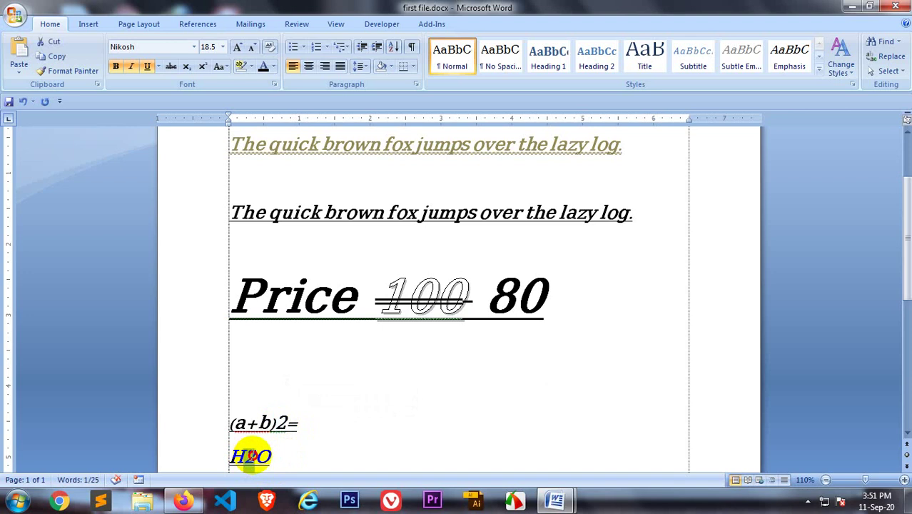
{"action": "left_click", "coordinate": [401, 443]}
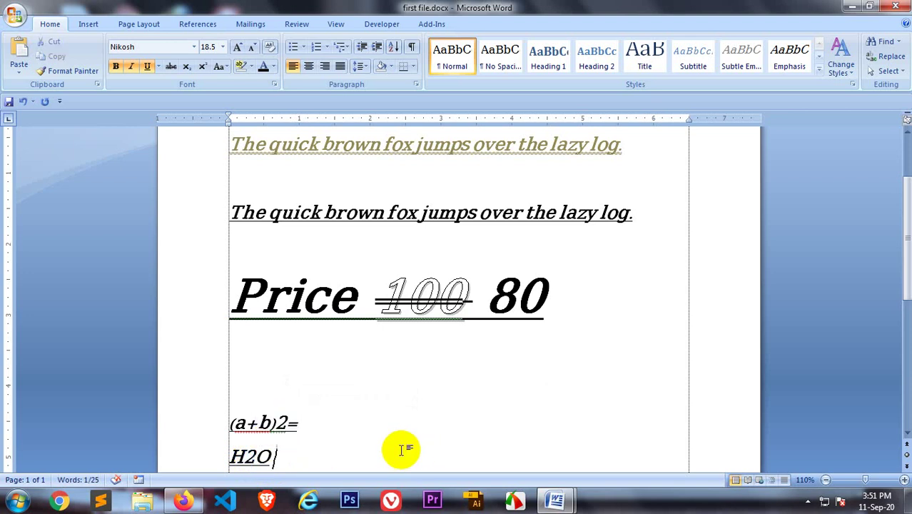
{"action": "double_click", "coordinate": [275, 423]}
{"action": "left_click_drag", "start_coordinate": [278, 420], "coordinate": [285, 425]}
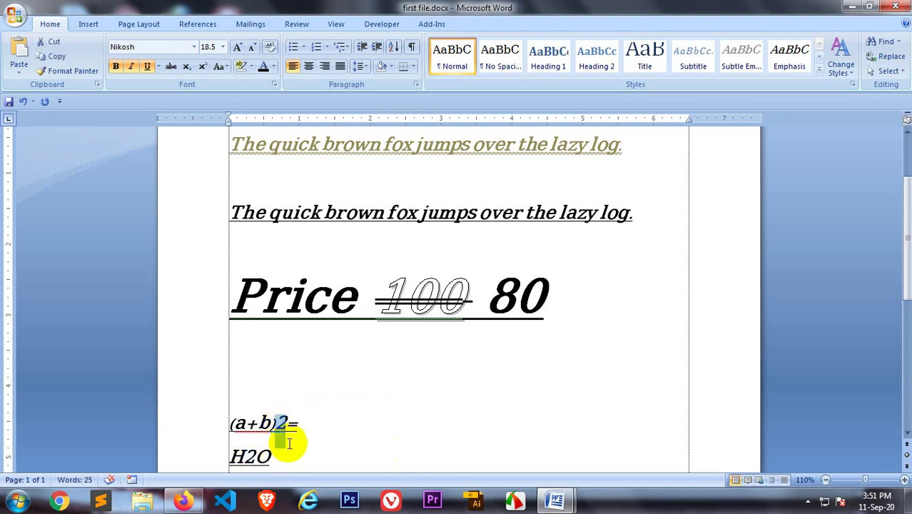
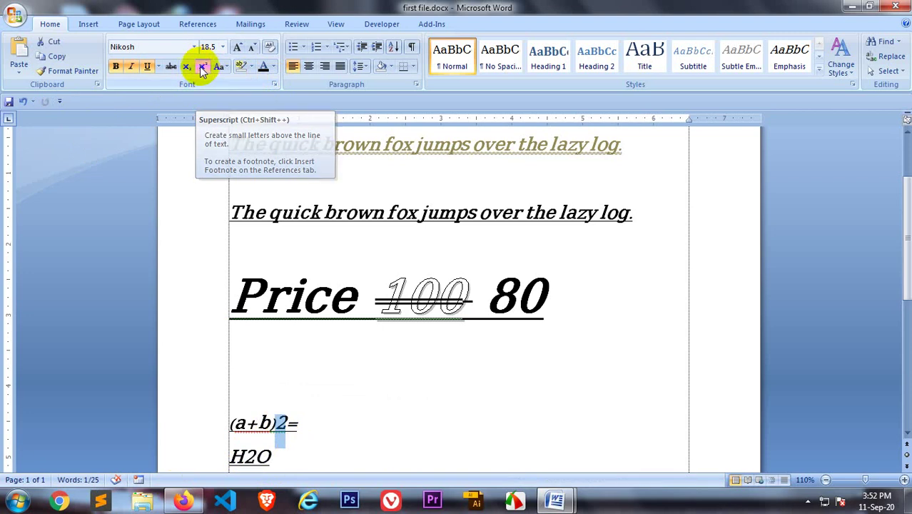
Superscript the 2 in (a+b)2= with the Font dialog's Superscript option, giving (a+b)²=
{"action": "left_click", "coordinate": [203, 67]}
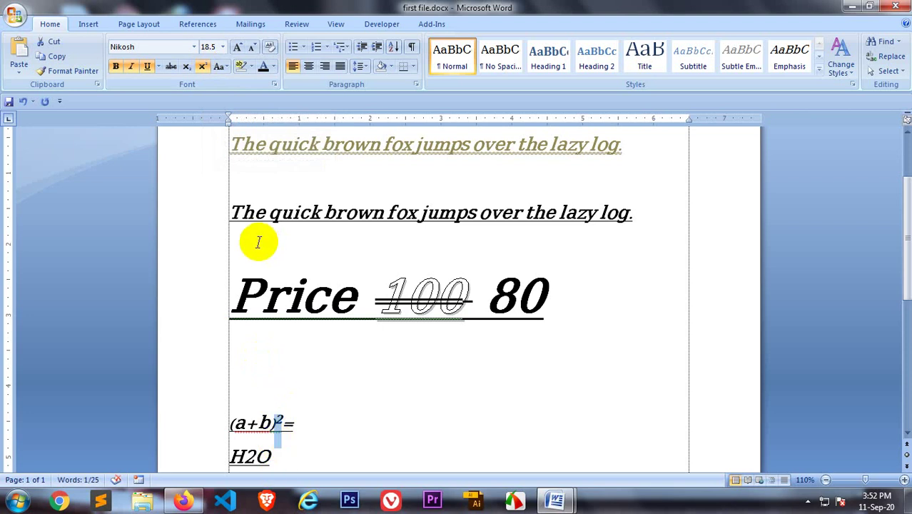
{"action": "key", "text": "ctrl+z"}
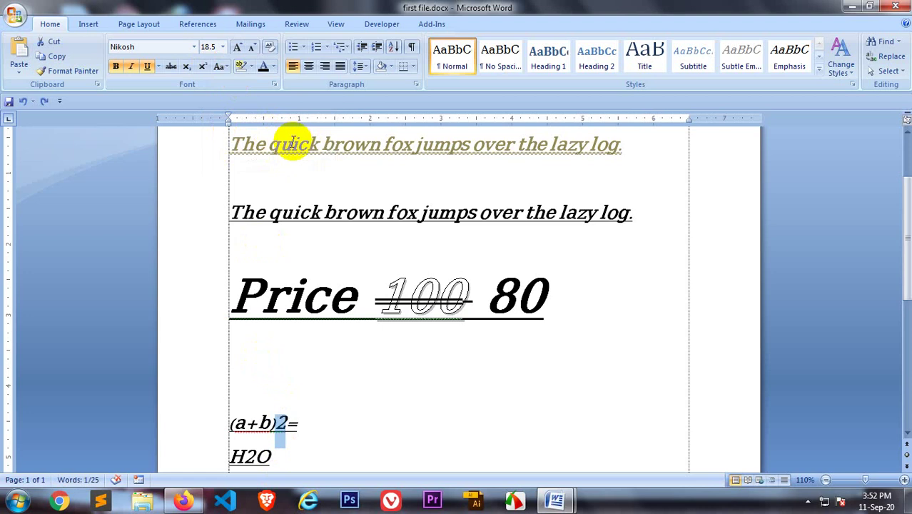
{"action": "left_click", "coordinate": [366, 431]}
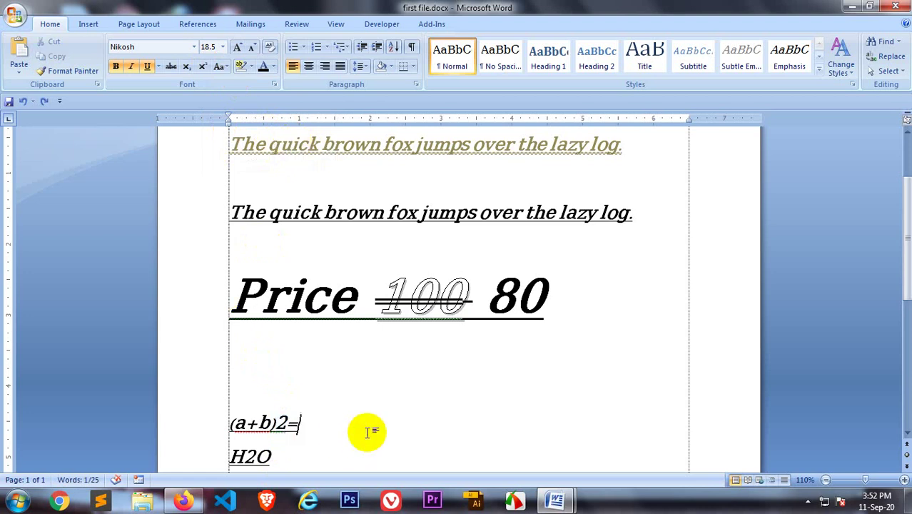
{"action": "left_click_drag", "start_coordinate": [278, 423], "coordinate": [293, 421]}
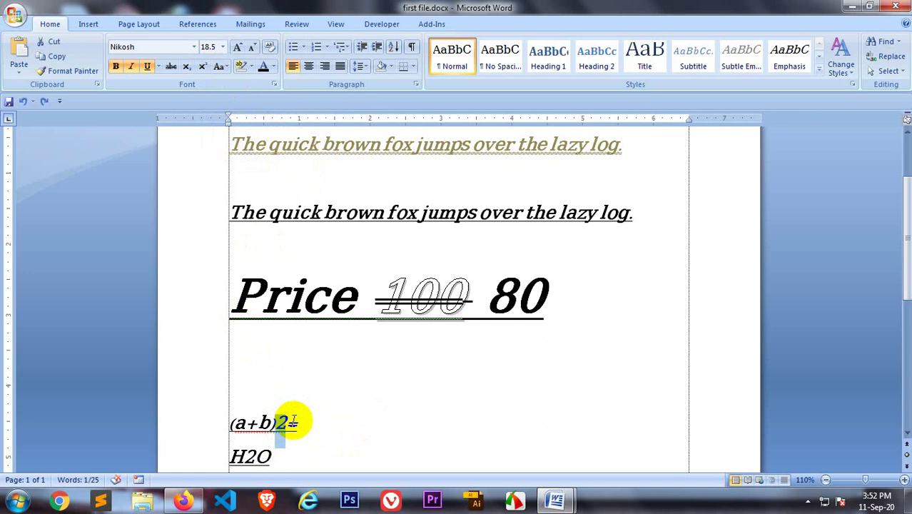
{"action": "left_click", "coordinate": [319, 407]}
{"action": "left_click", "coordinate": [281, 422]}
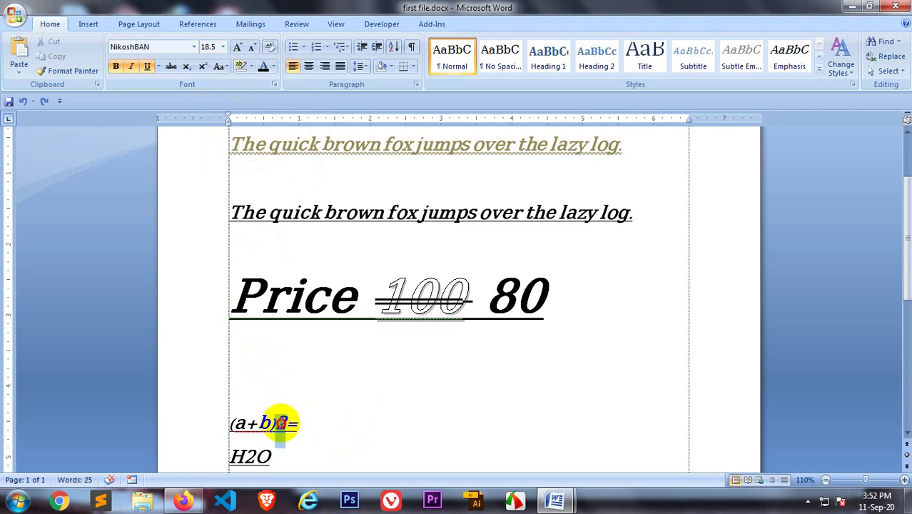
{"action": "double_click", "coordinate": [281, 423]}
{"action": "left_click", "coordinate": [276, 85]}
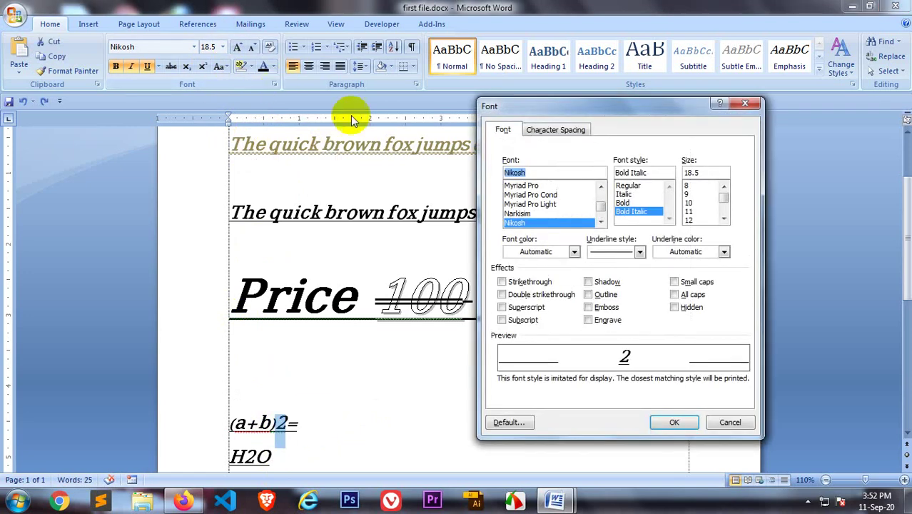
{"action": "left_click", "coordinate": [502, 306]}
{"action": "left_click", "coordinate": [674, 421]}
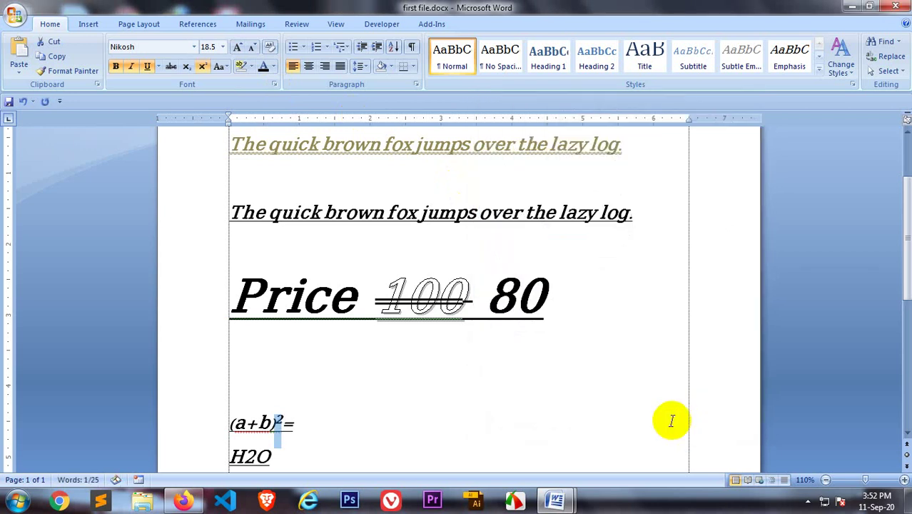
Select just the 2 in H2O
{"action": "scroll", "coordinate": [319, 443], "scroll_direction": "down", "scroll_amount": 2}
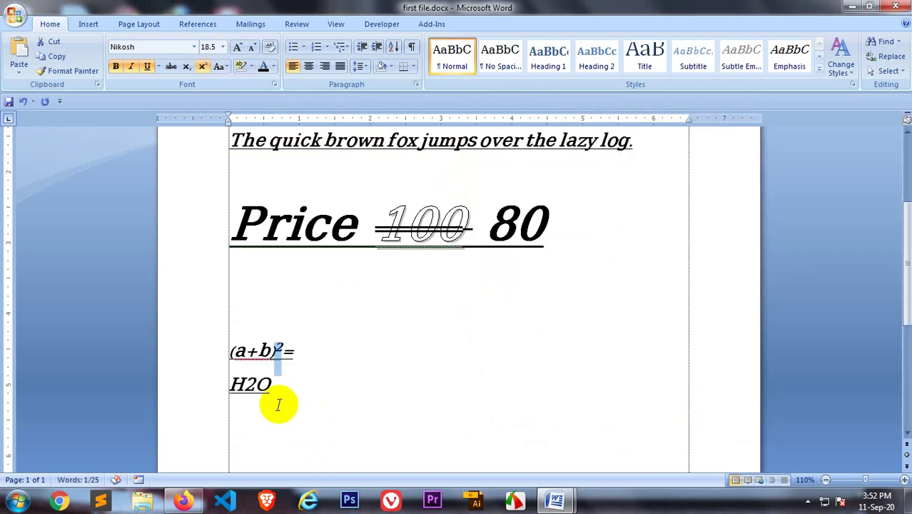
{"action": "double_click", "coordinate": [242, 384]}
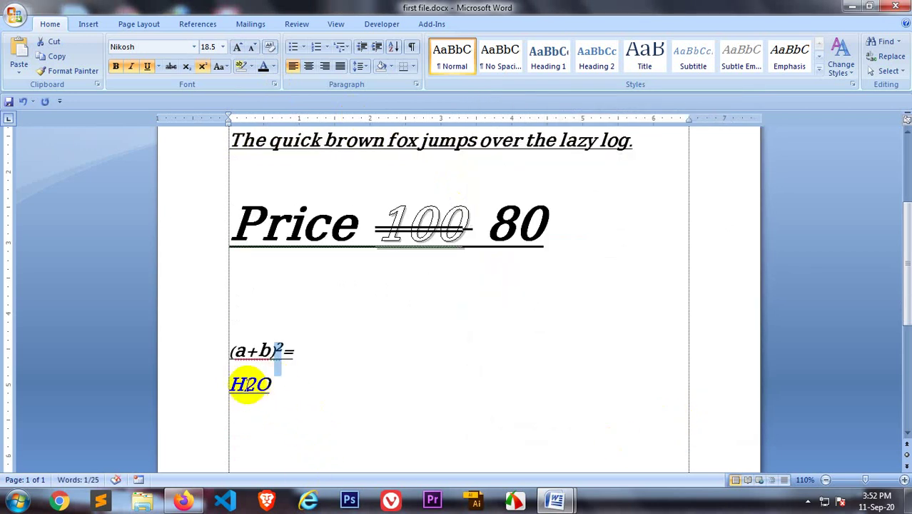
{"action": "left_click_drag", "start_coordinate": [249, 386], "coordinate": [244, 385]}
{"action": "left_click", "coordinate": [247, 385]}
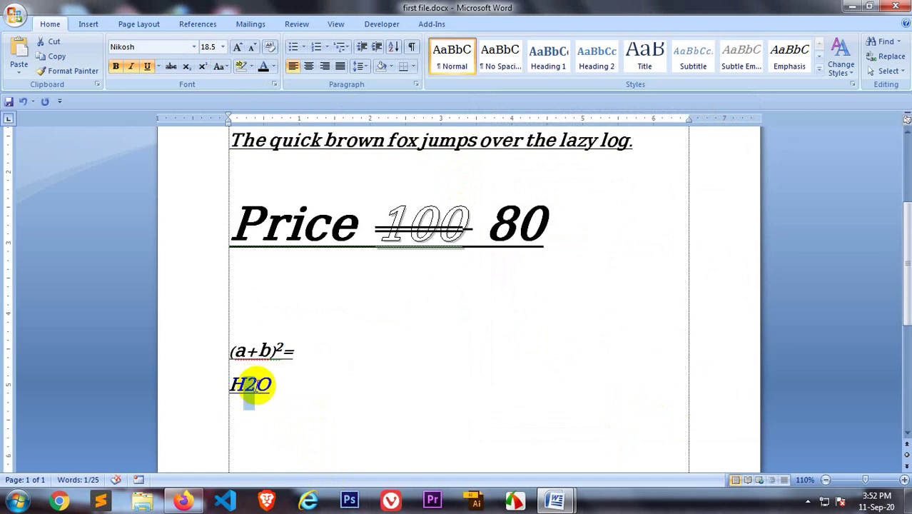
{"action": "left_click", "coordinate": [274, 84]}
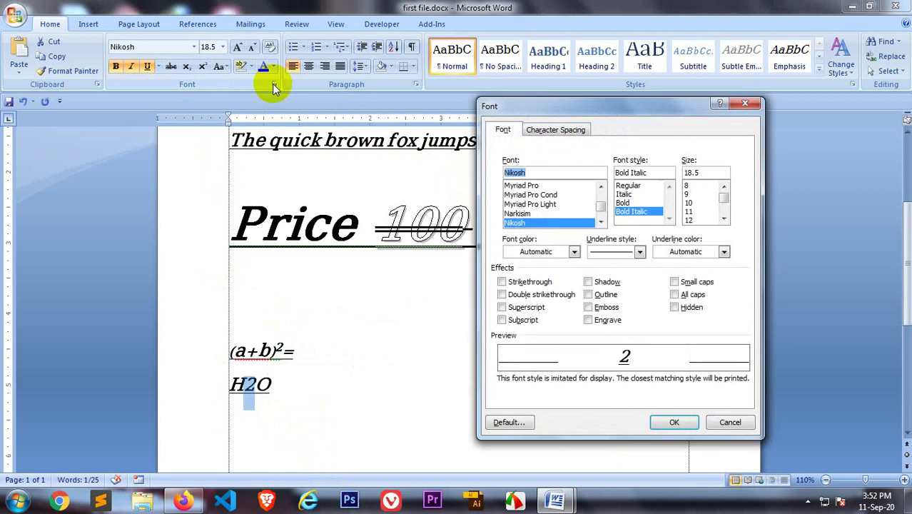
{"action": "left_click", "coordinate": [502, 320]}
{"action": "left_click", "coordinate": [669, 422]}
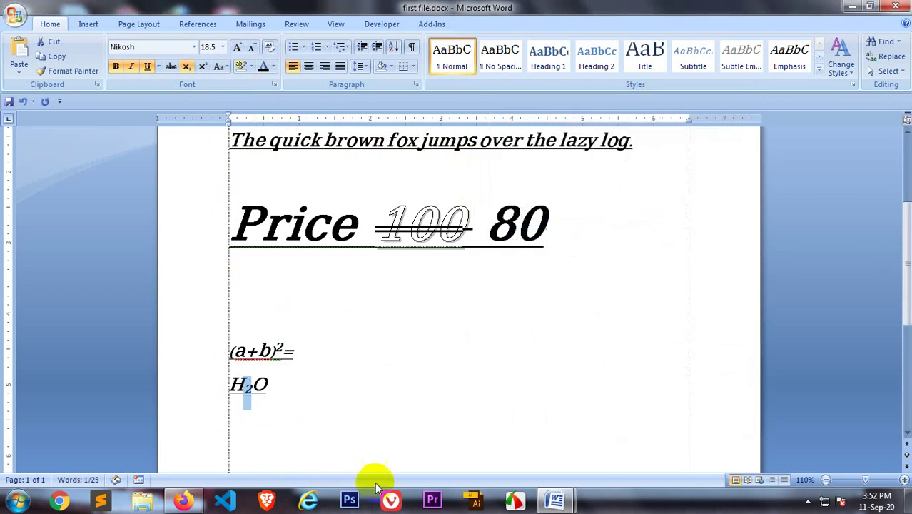
{"action": "left_click", "coordinate": [301, 387]}
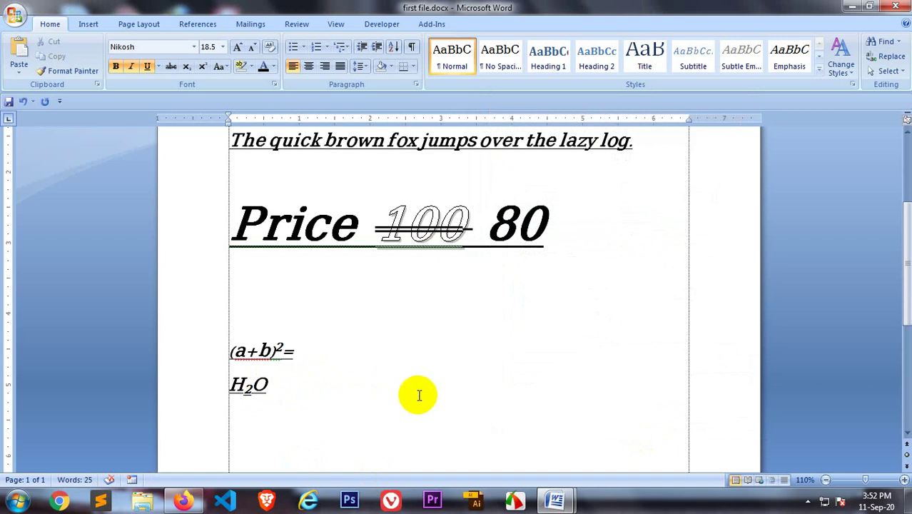
{"action": "double_click", "coordinate": [248, 385]}
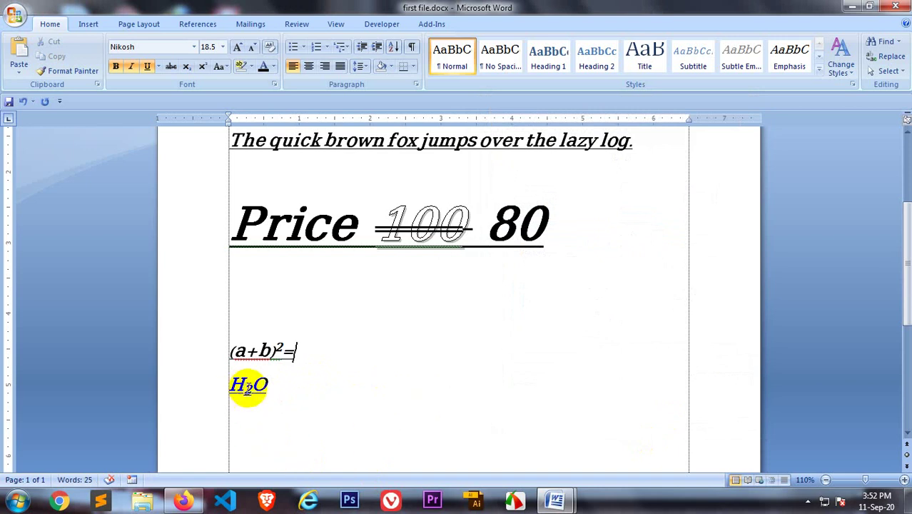
{"action": "left_click_drag", "start_coordinate": [251, 391], "coordinate": [244, 391]}
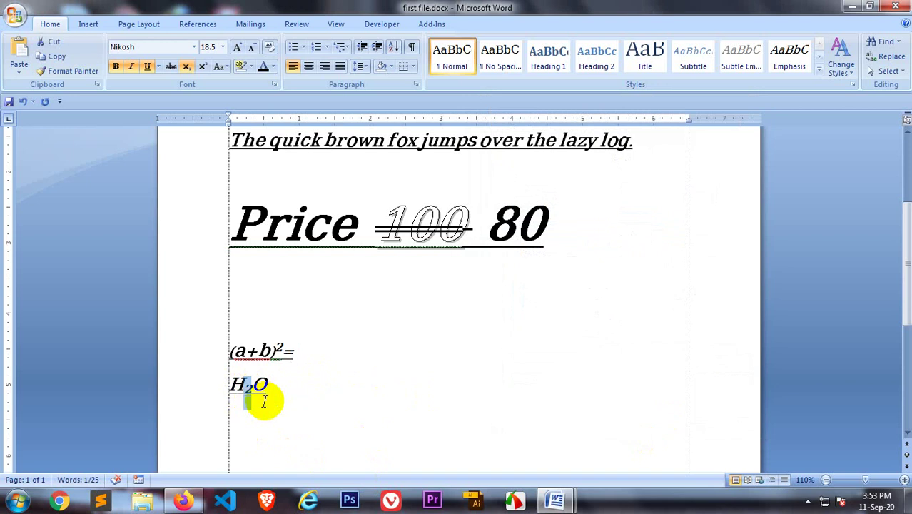
{"action": "left_click", "coordinate": [189, 67]}
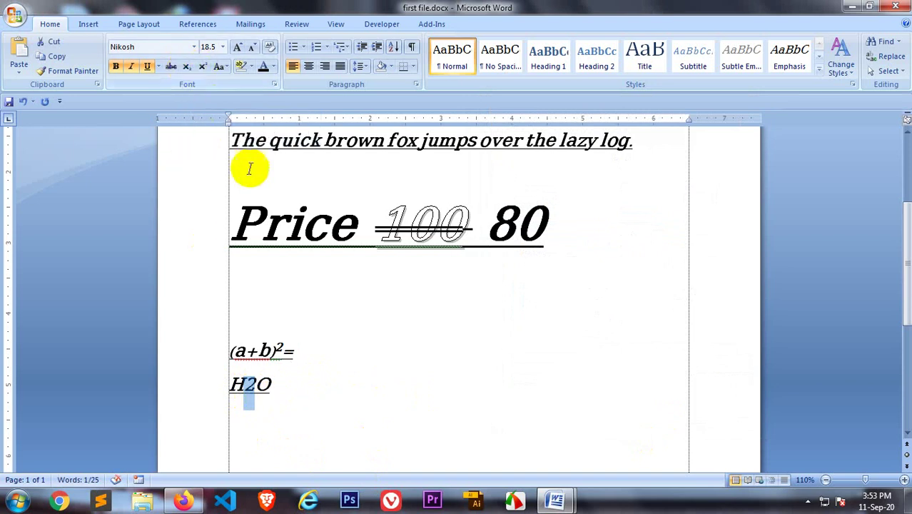
Turn off superscript on the 2 in (a+b)²= so it returns to normal size
{"action": "double_click", "coordinate": [278, 349]}
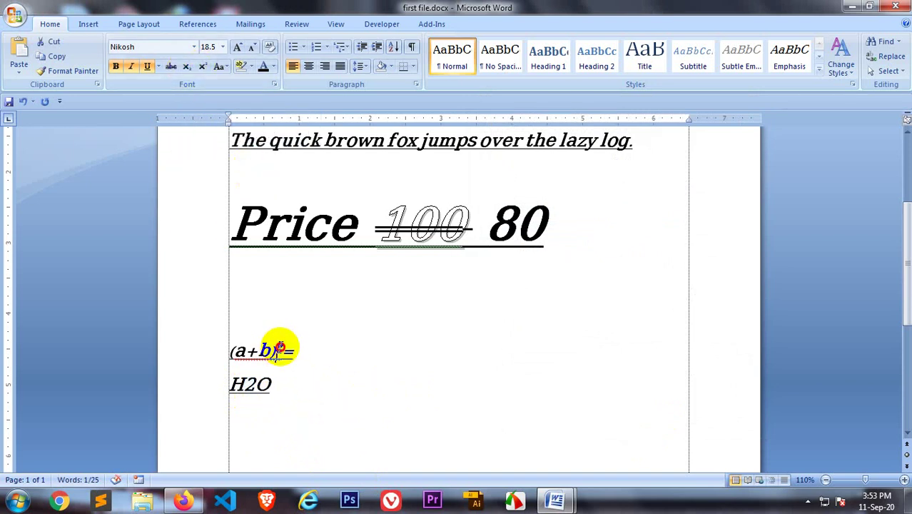
{"action": "left_click_drag", "start_coordinate": [278, 348], "coordinate": [286, 350]}
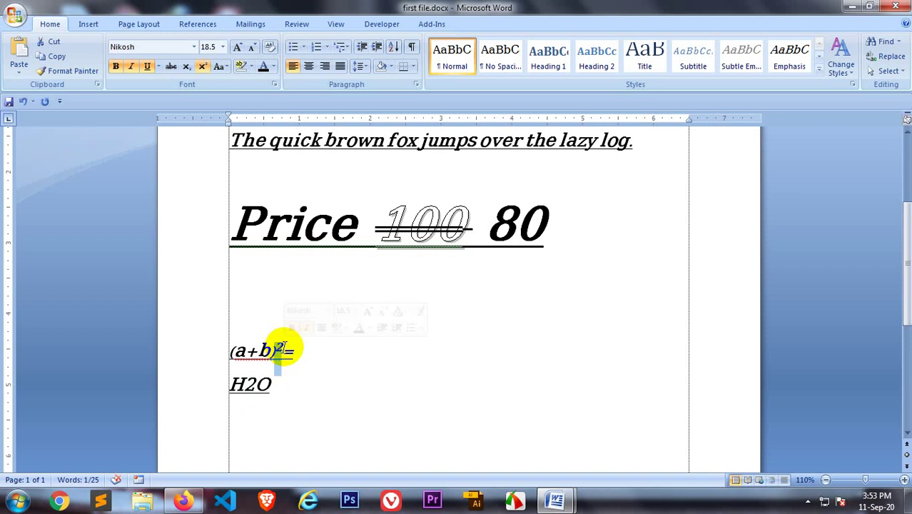
{"action": "left_click", "coordinate": [203, 66]}
{"action": "left_click", "coordinate": [314, 379]}
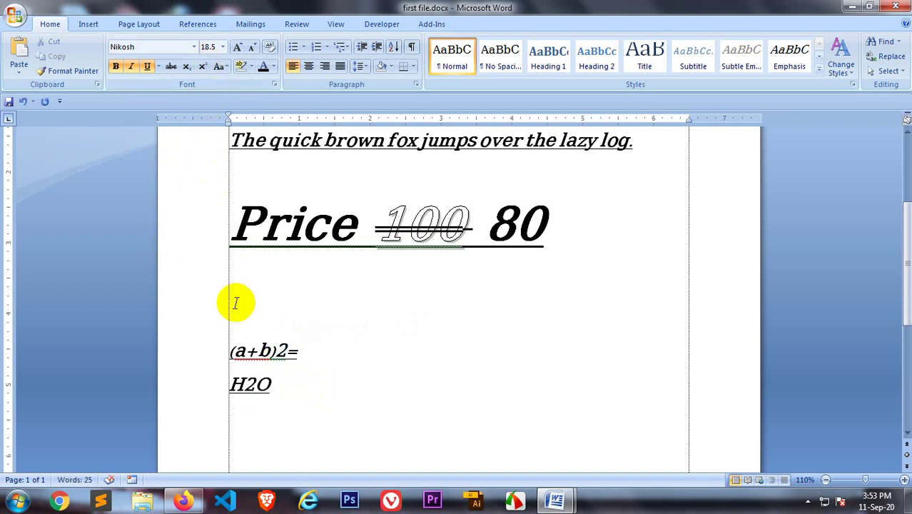
Remove italic and bold from both the (a+b)2= line and the H2O line
{"action": "left_click", "coordinate": [187, 350]}
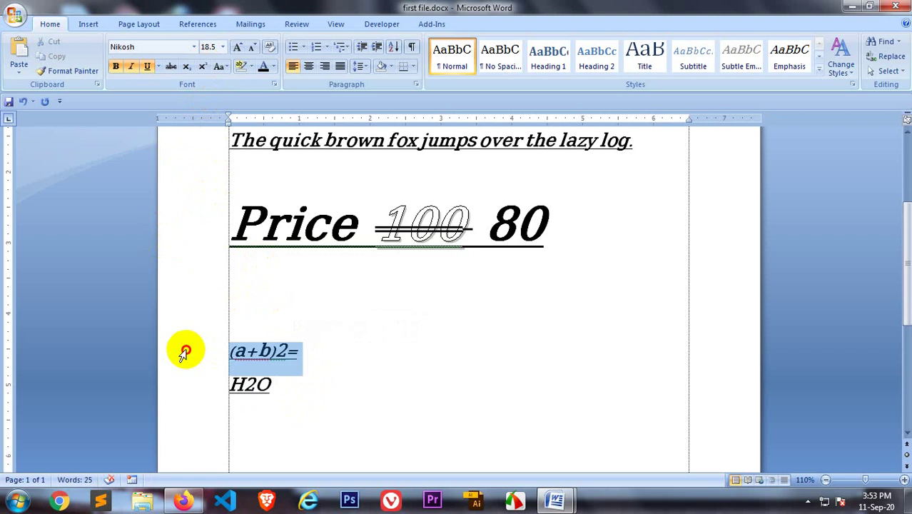
{"action": "left_click", "coordinate": [130, 67]}
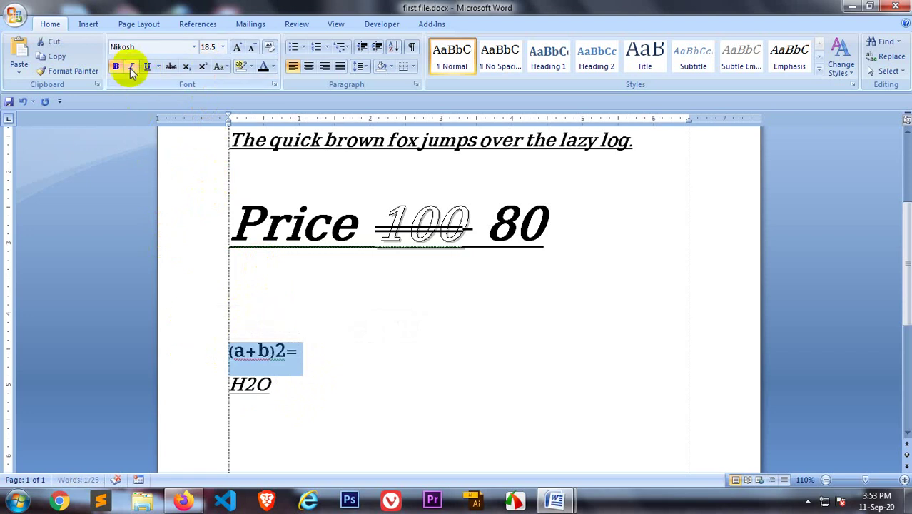
{"action": "left_click", "coordinate": [115, 67]}
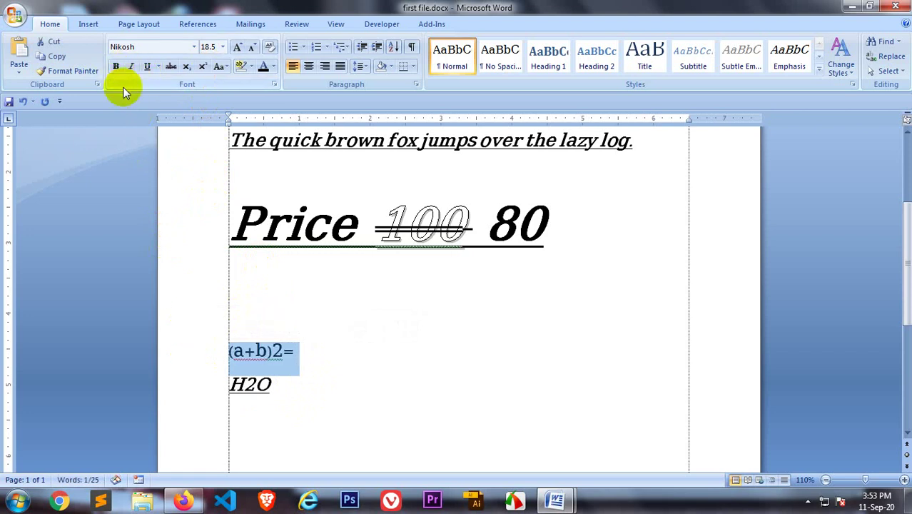
{"action": "left_click", "coordinate": [332, 380]}
{"action": "left_click", "coordinate": [183, 389]}
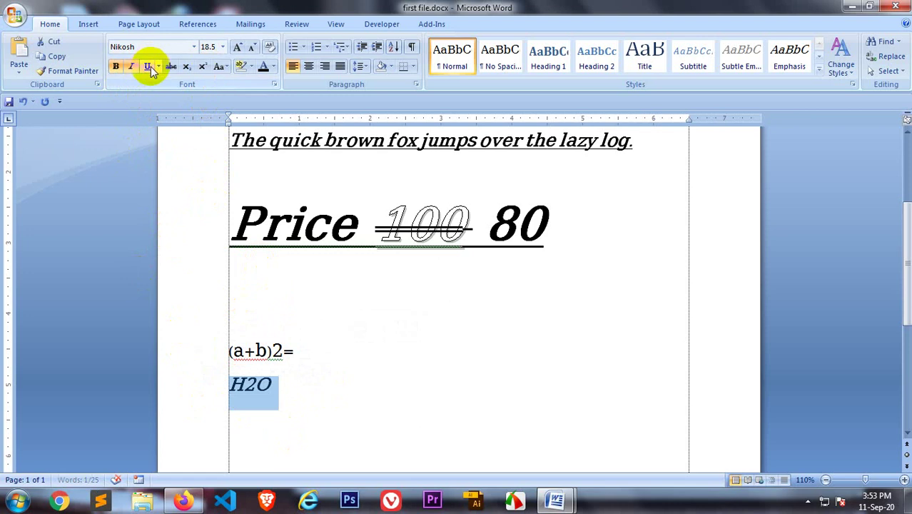
{"action": "left_click", "coordinate": [130, 68]}
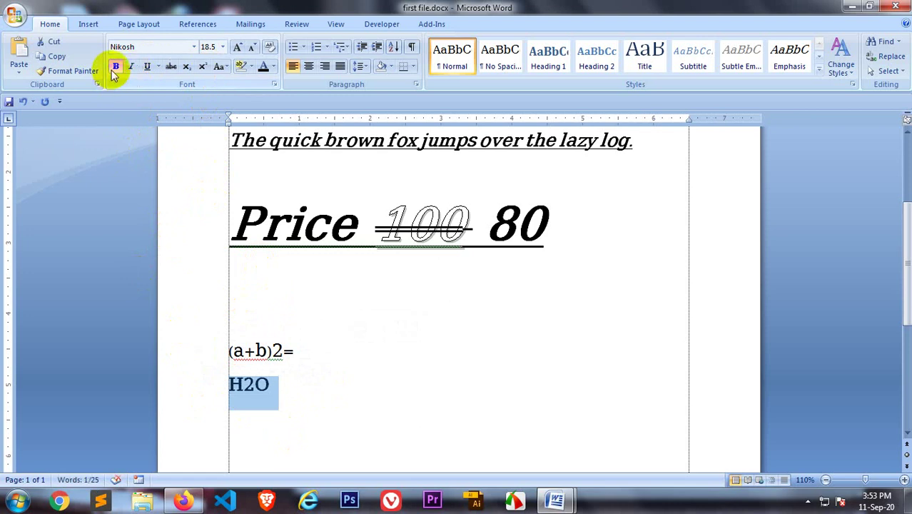
{"action": "left_click", "coordinate": [115, 67]}
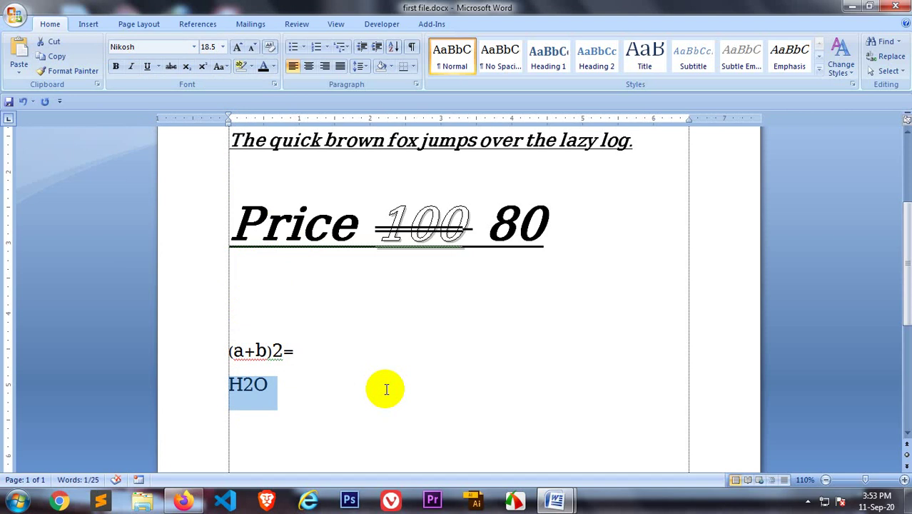
{"action": "left_click", "coordinate": [192, 354]}
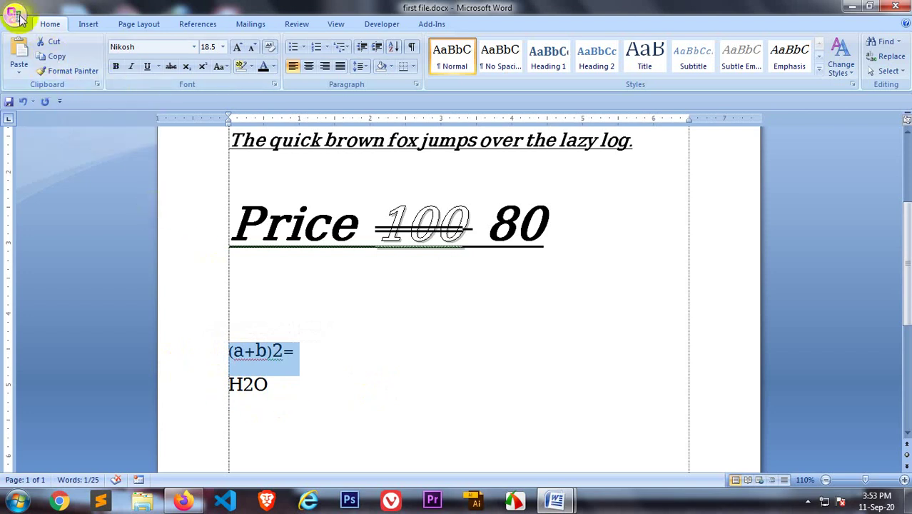
Paste (a+b)2= on a new line below H2O, then copy it onto the empty line
{"action": "left_click", "coordinate": [286, 400]}
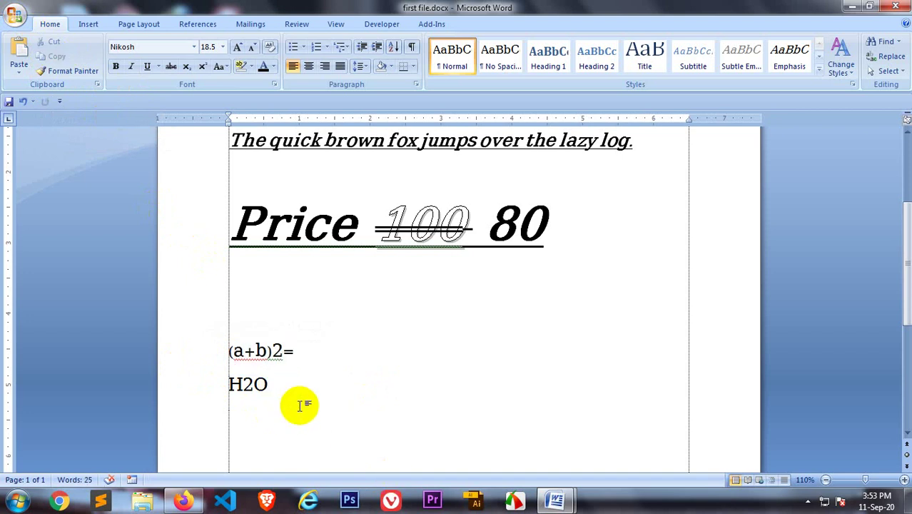
{"action": "key", "text": "Return"}
{"action": "key", "text": "Return"}
{"action": "key", "text": "Return"}
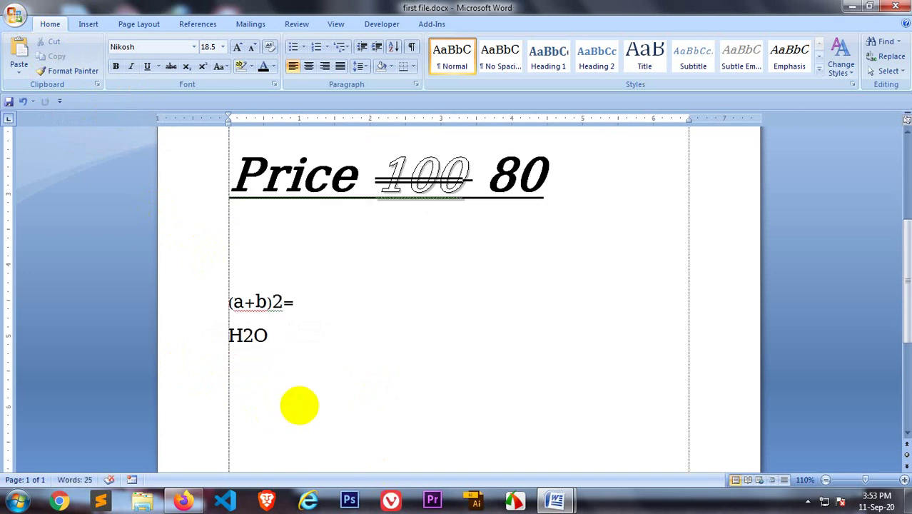
{"action": "type", "text": "(a+b)2="}
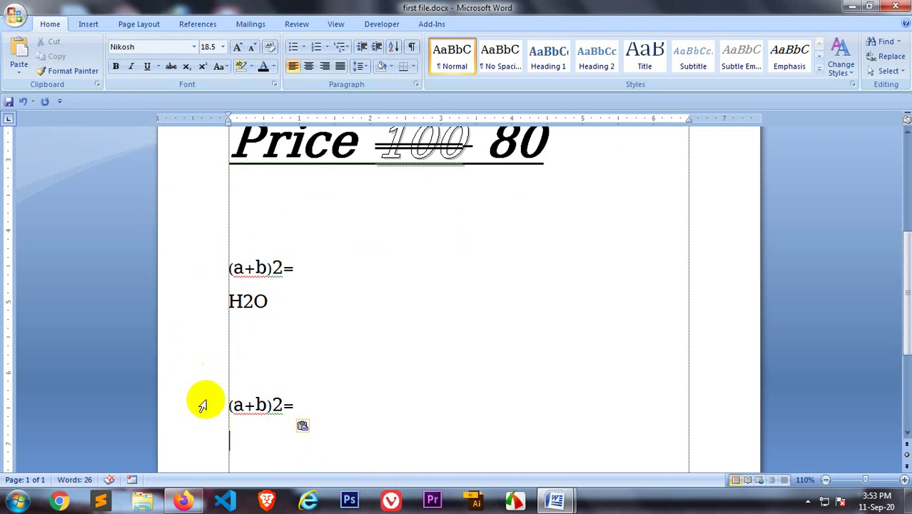
{"action": "left_click", "coordinate": [202, 405]}
{"action": "right_click", "coordinate": [263, 409]}
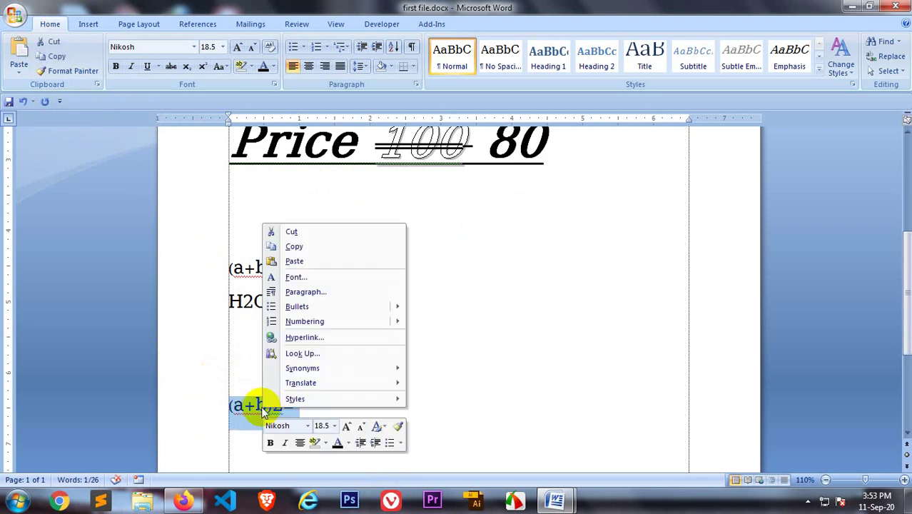
{"action": "left_click", "coordinate": [294, 246]}
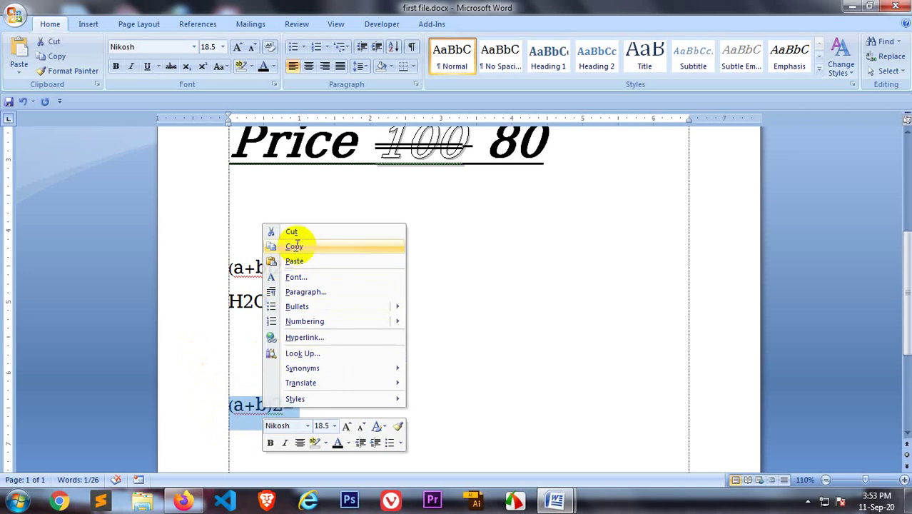
{"action": "left_click", "coordinate": [253, 331]}
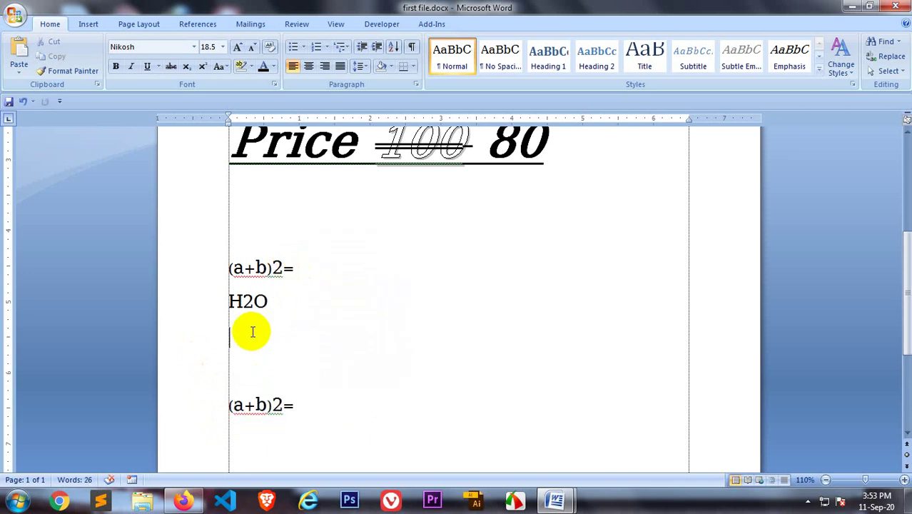
{"action": "right_click", "coordinate": [240, 335]}
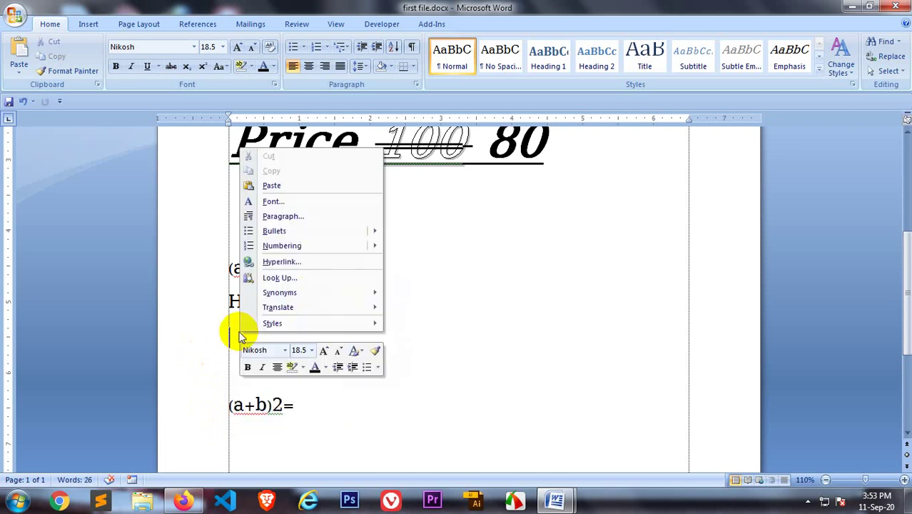
{"action": "left_click", "coordinate": [265, 186]}
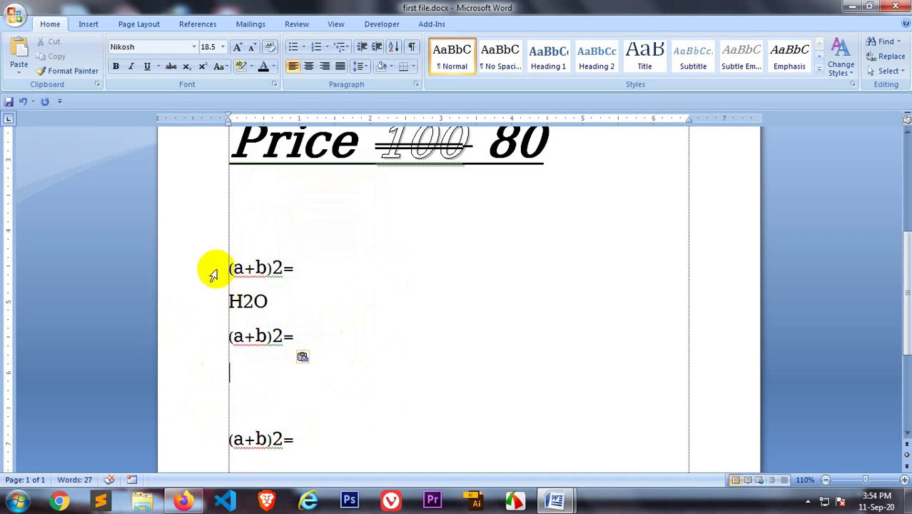
Delete the first (a+b)2= line, undo the deletion, then cut that line instead
{"action": "left_click_drag", "start_coordinate": [228, 267], "coordinate": [306, 266]}
{"action": "key", "text": "ctrl+c"}
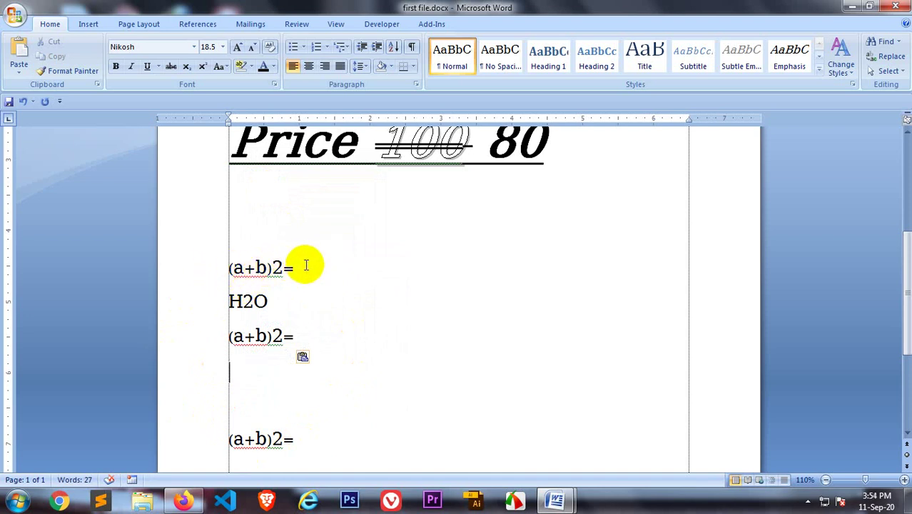
{"action": "left_click", "coordinate": [202, 265]}
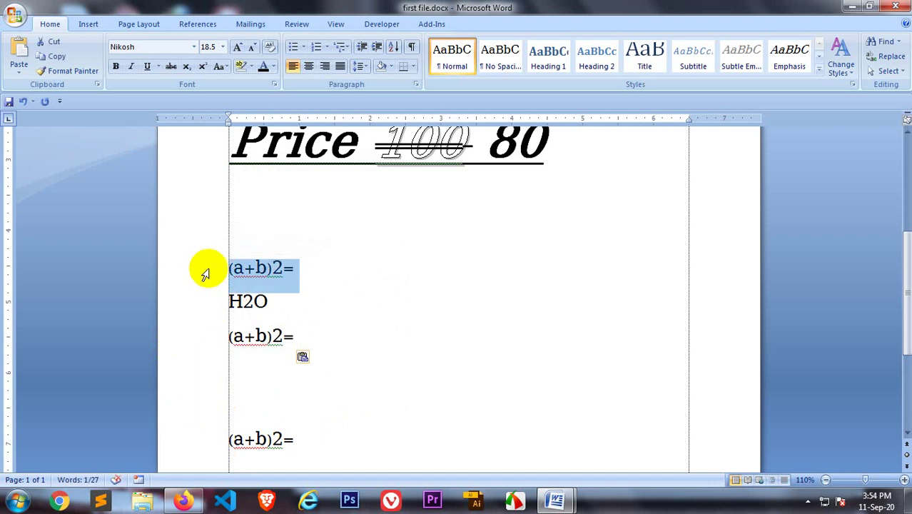
{"action": "key", "text": "Delete"}
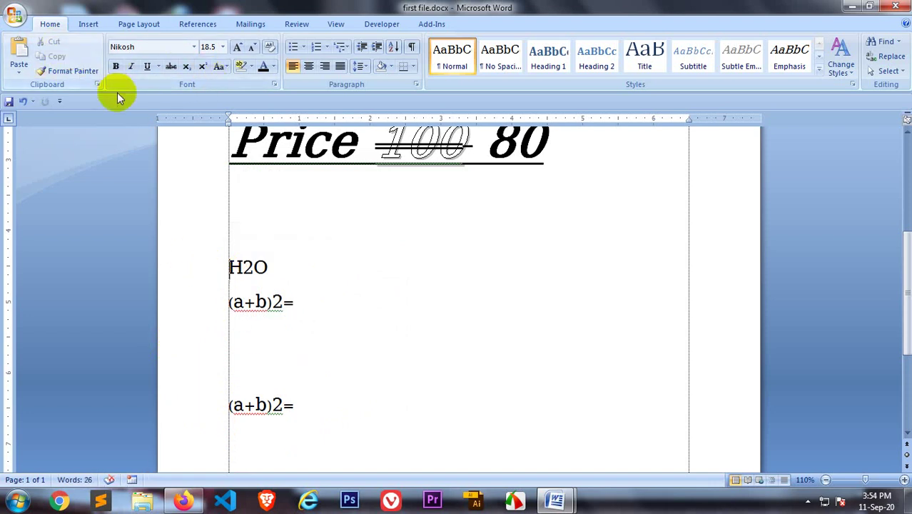
{"action": "key", "text": "ctrl+z"}
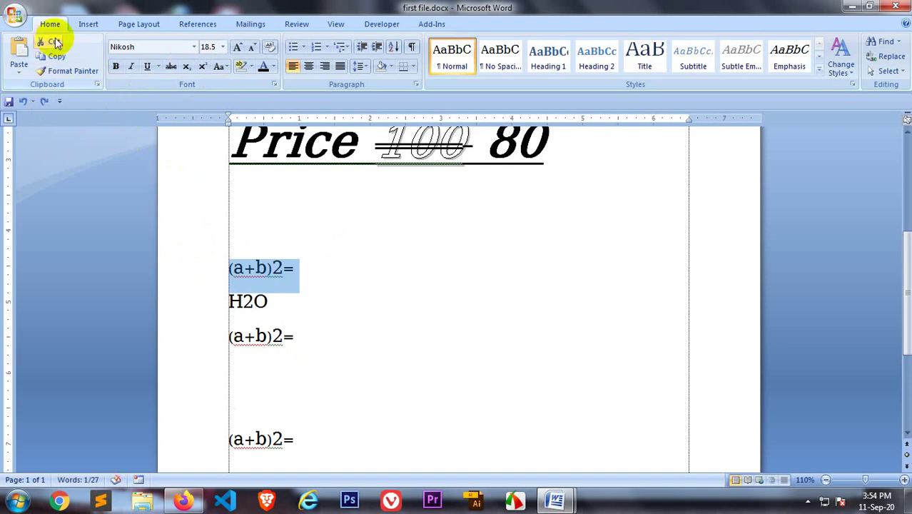
{"action": "right_click", "coordinate": [254, 268]}
{"action": "left_click", "coordinate": [285, 279]}
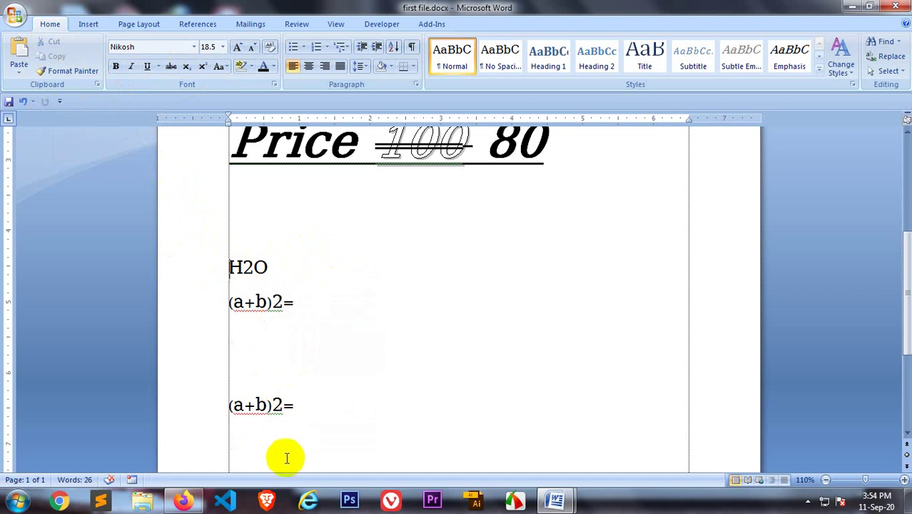
Paste the cut (a+b)2= line several times below the formula lines
{"action": "left_click", "coordinate": [279, 455]}
{"action": "key", "text": "ctrl+v"}
{"action": "right_click", "coordinate": [238, 438]}
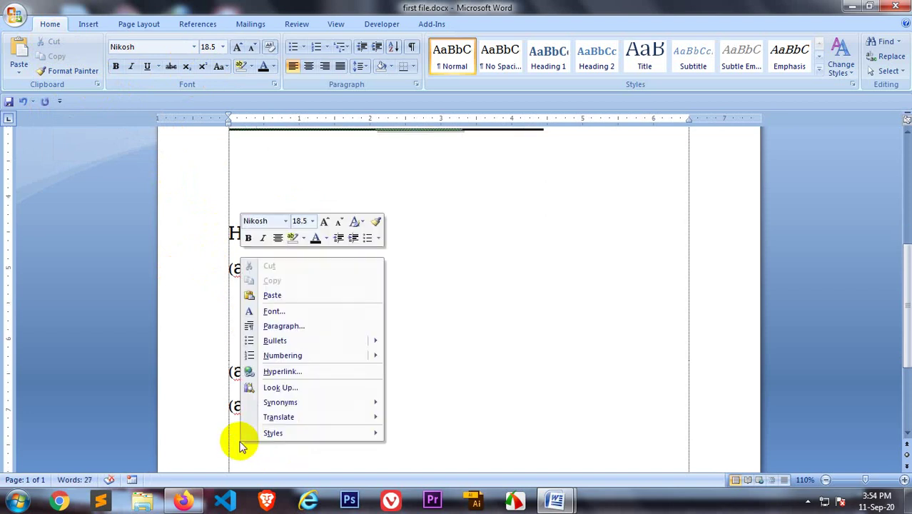
{"action": "left_click", "coordinate": [273, 296]}
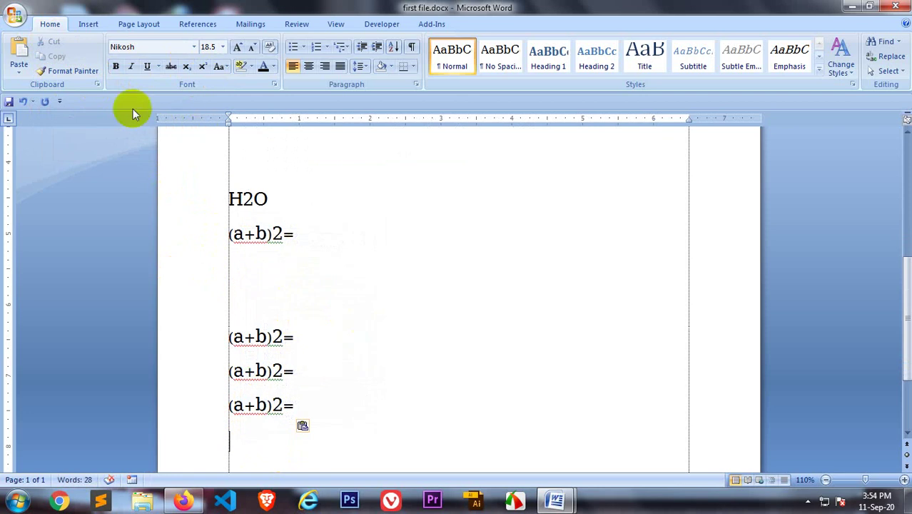
{"action": "left_click", "coordinate": [16, 57]}
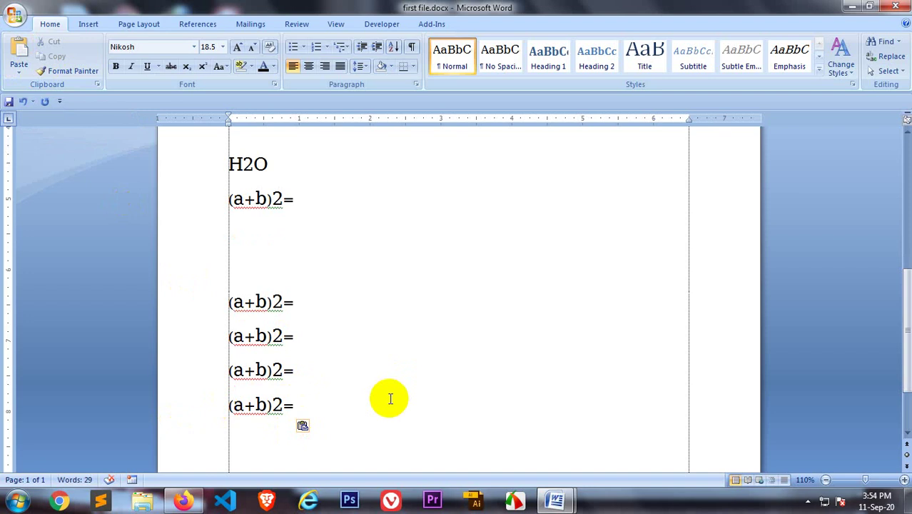
{"action": "scroll", "coordinate": [390, 398], "scroll_direction": "up", "scroll_amount": 3}
{"action": "scroll", "coordinate": [385, 385], "scroll_direction": "up", "scroll_amount": 1}
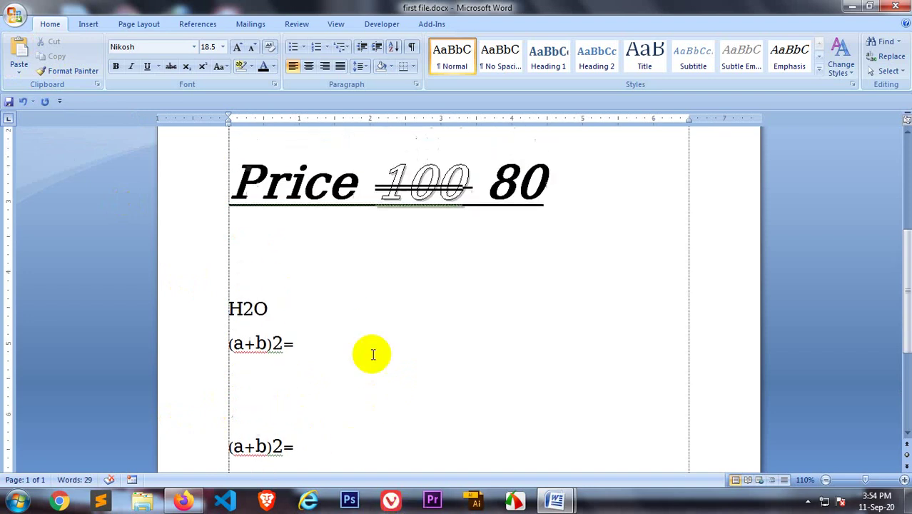
{"action": "scroll", "coordinate": [379, 373], "scroll_direction": "up", "scroll_amount": 6}
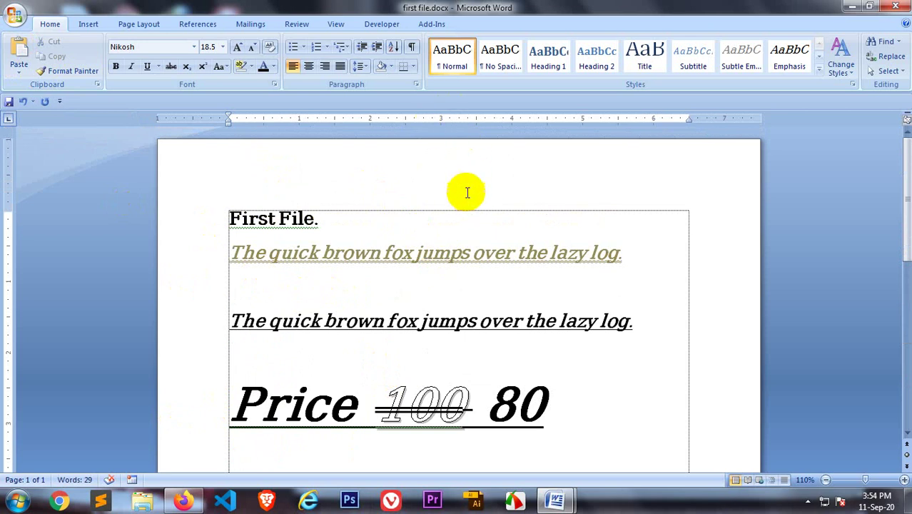
{"action": "scroll", "coordinate": [485, 214], "scroll_direction": "down", "scroll_amount": 3}
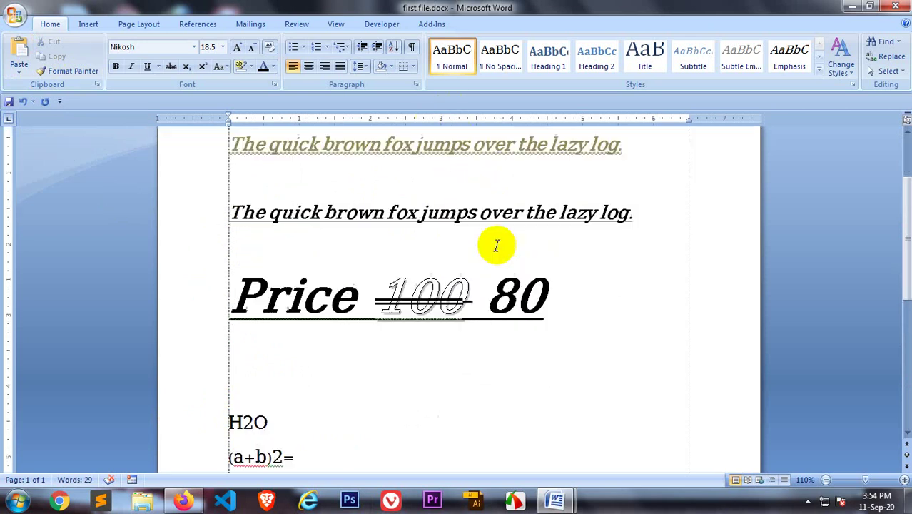
{"action": "scroll", "coordinate": [506, 307], "scroll_direction": "down", "scroll_amount": 6}
{"action": "scroll", "coordinate": [511, 371], "scroll_direction": "down", "scroll_amount": 3}
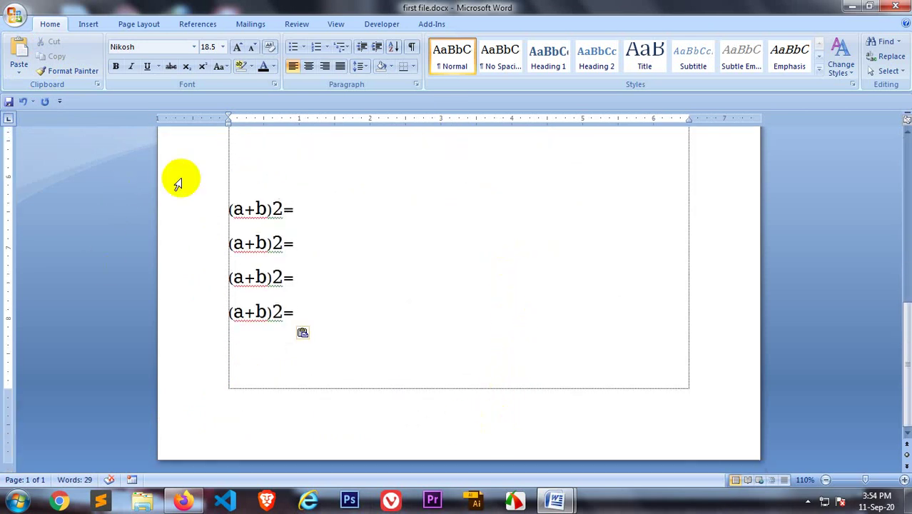
{"action": "scroll", "coordinate": [428, 365], "scroll_direction": "up", "scroll_amount": 3}
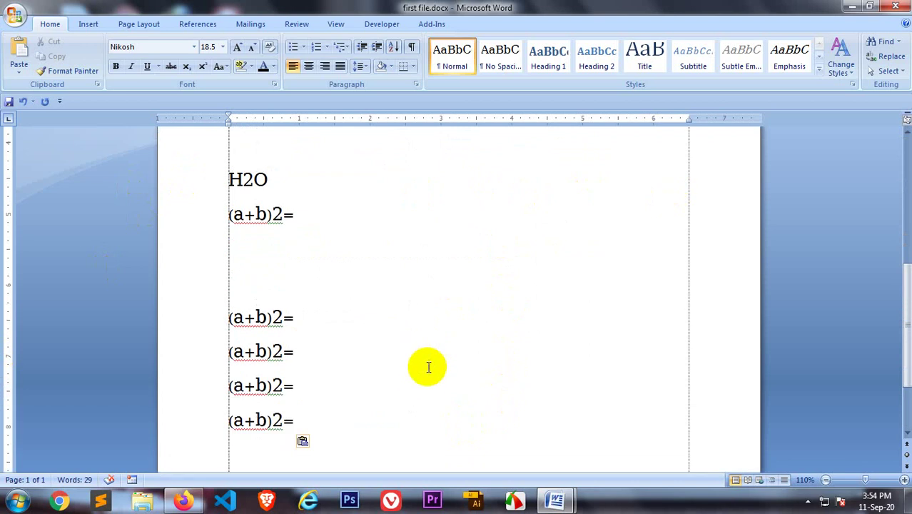
{"action": "scroll", "coordinate": [428, 367], "scroll_direction": "up", "scroll_amount": 3}
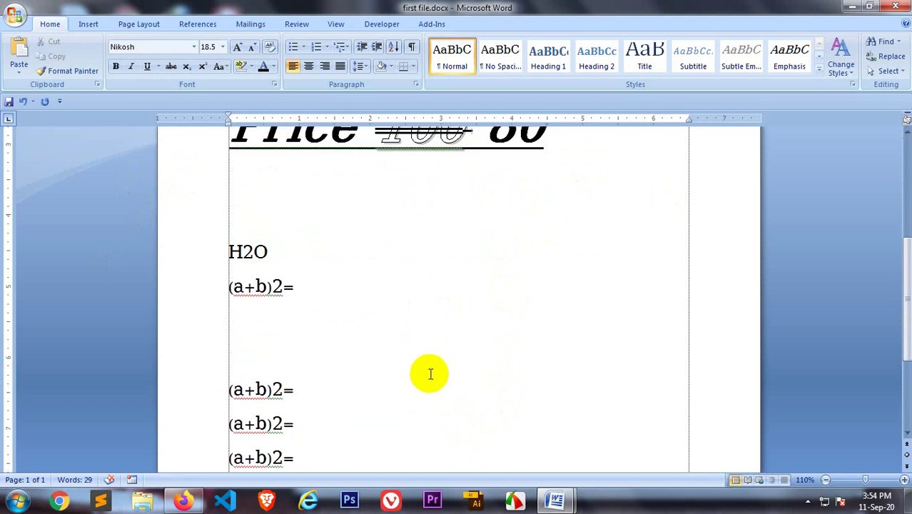
Switch the page orientation to Landscape through the Page Setup dialog
{"action": "left_click", "coordinate": [134, 29]}
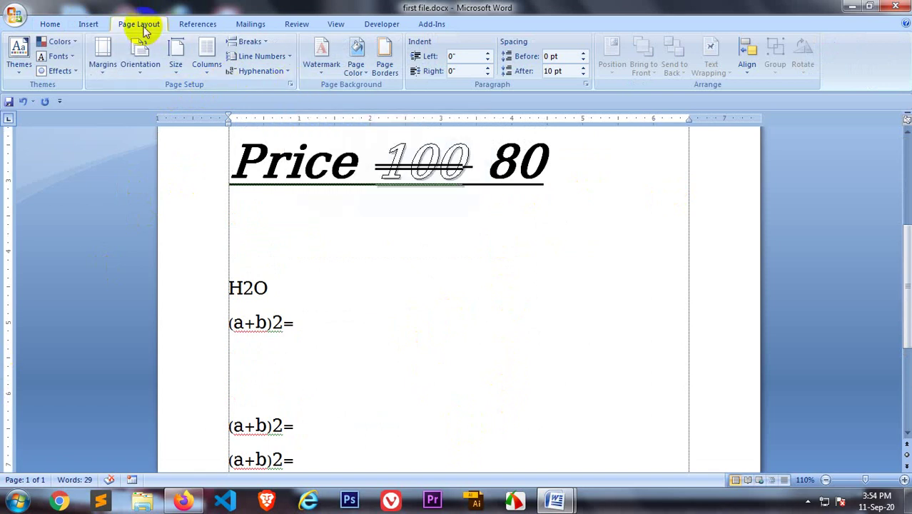
{"action": "left_click", "coordinate": [291, 87]}
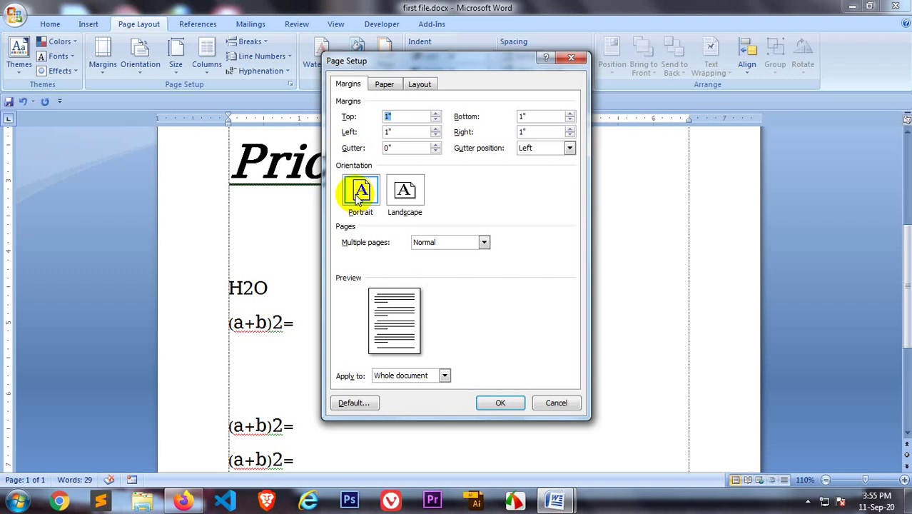
{"action": "left_click", "coordinate": [405, 192]}
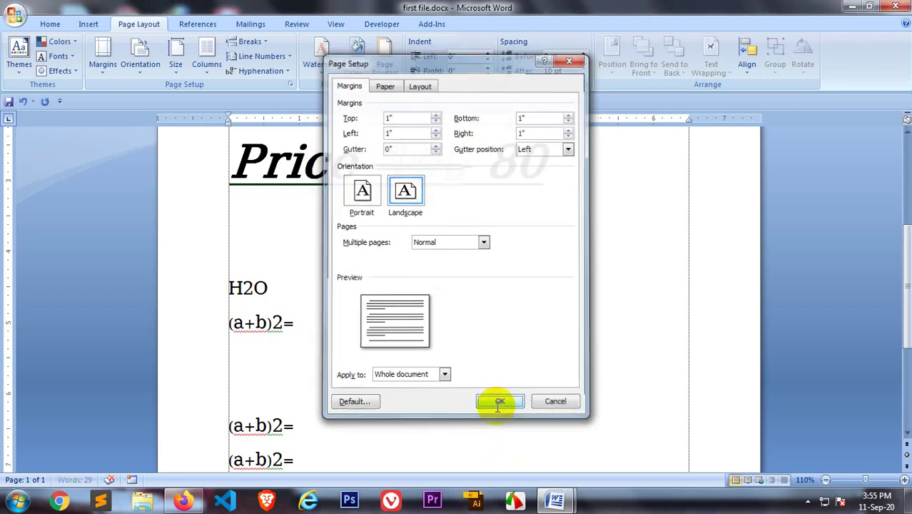
{"action": "left_click", "coordinate": [500, 403]}
{"action": "scroll", "coordinate": [397, 371], "scroll_direction": "up", "scroll_amount": 5}
{"action": "scroll", "coordinate": [428, 356], "scroll_direction": "up", "scroll_amount": 7}
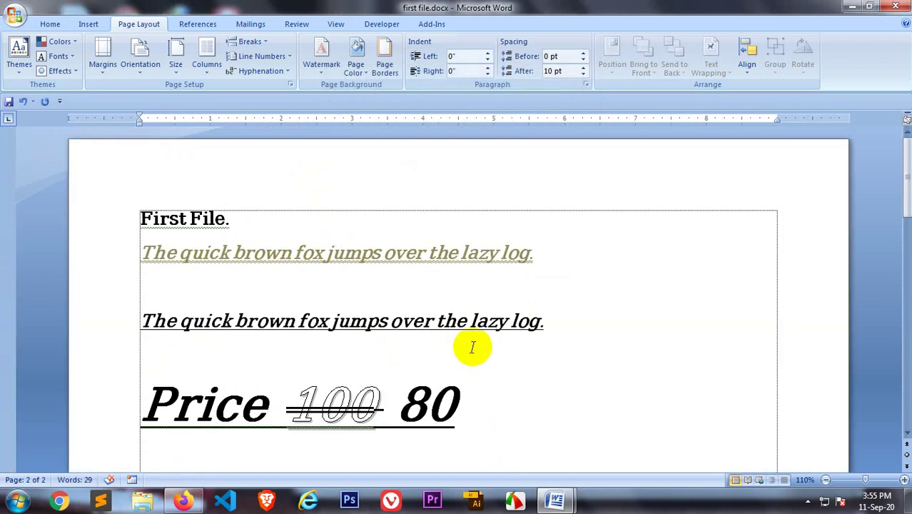
{"action": "scroll", "coordinate": [467, 349], "scroll_direction": "down", "scroll_amount": 5}
{"action": "scroll", "coordinate": [473, 348], "scroll_direction": "up", "scroll_amount": 5}
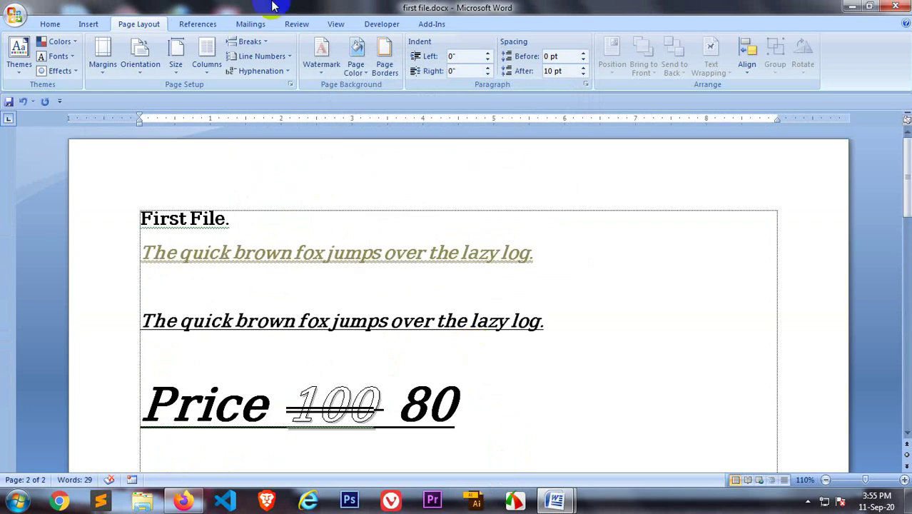
Return to portrait and set margins: top 2.5, left 1.5, bottom 1.5, right 0.5
{"action": "left_click", "coordinate": [290, 84]}
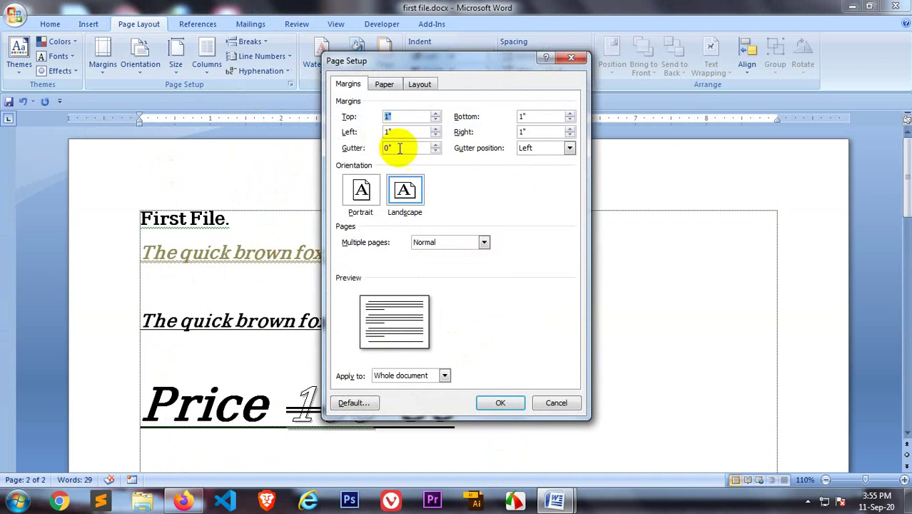
{"action": "left_click", "coordinate": [362, 194]}
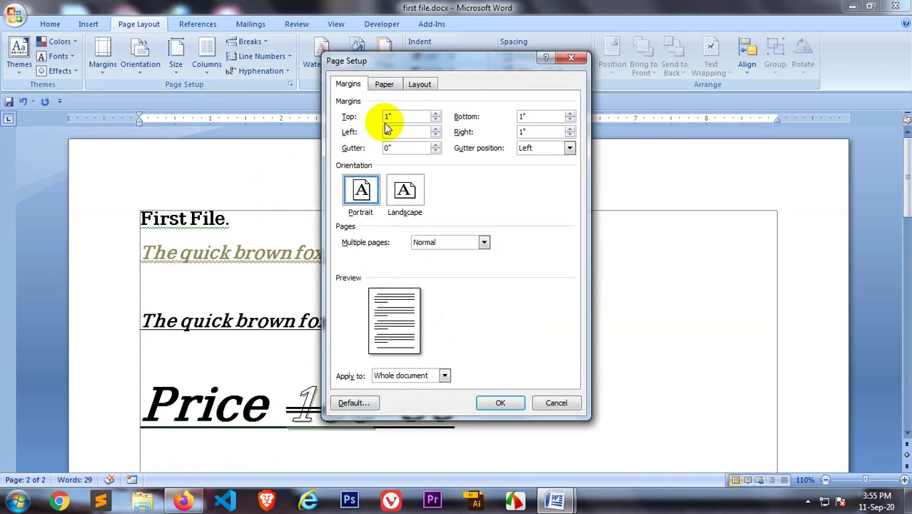
{"action": "left_click_drag", "start_coordinate": [406, 116], "coordinate": [363, 118]}
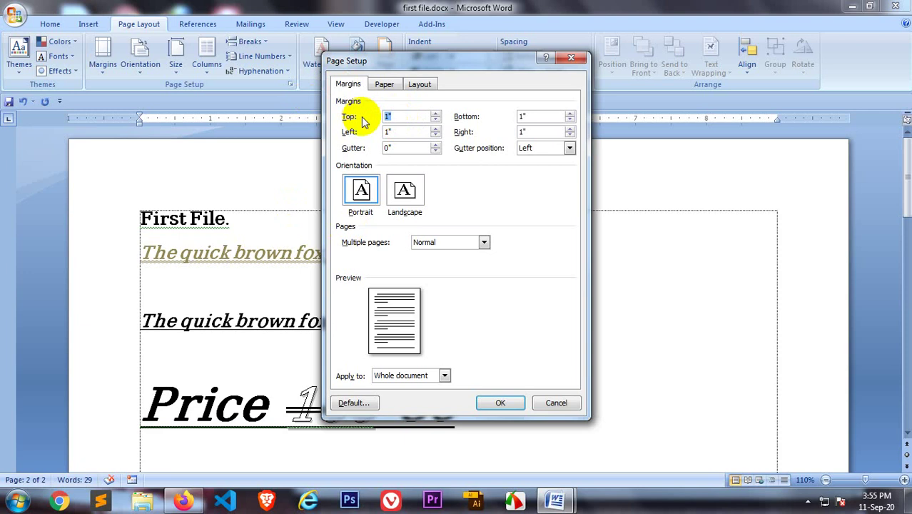
{"action": "type", "text": "2.5"}
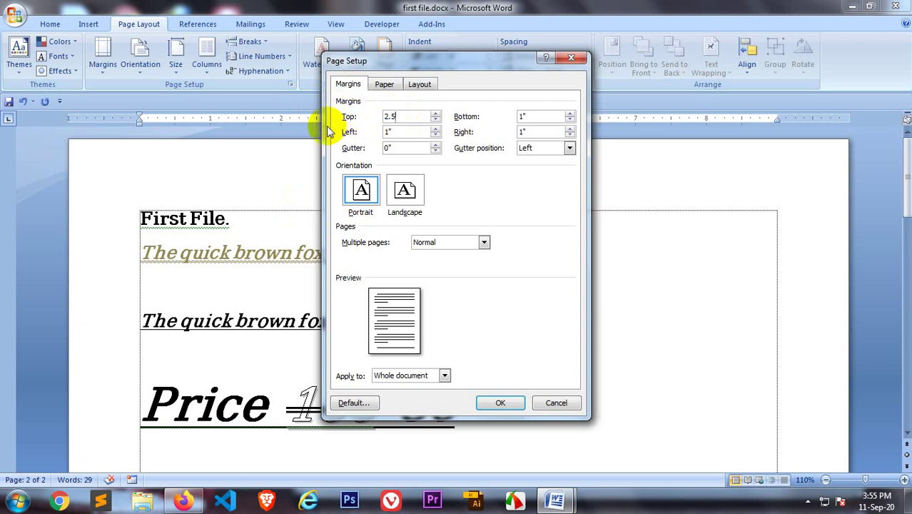
{"action": "left_click", "coordinate": [399, 133]}
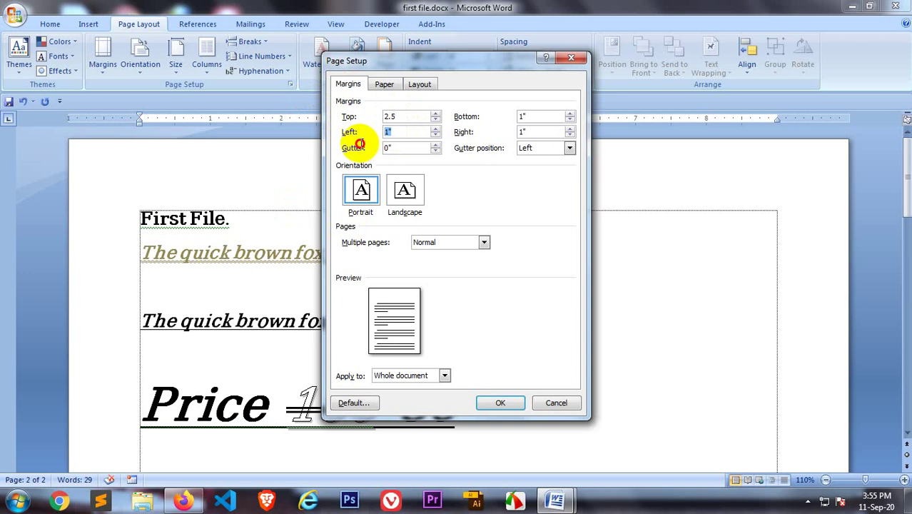
{"action": "type", "text": "1.5"}
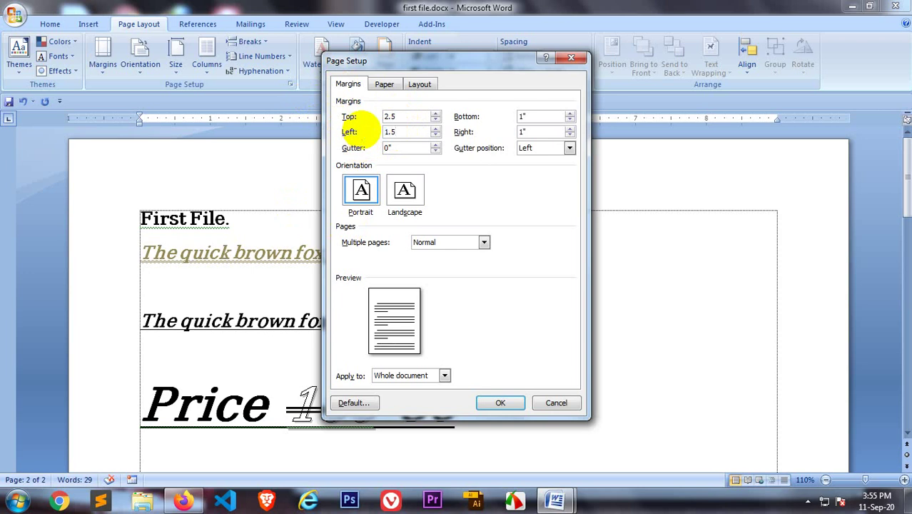
{"action": "left_click", "coordinate": [533, 116]}
{"action": "key", "text": "BackSpace"}
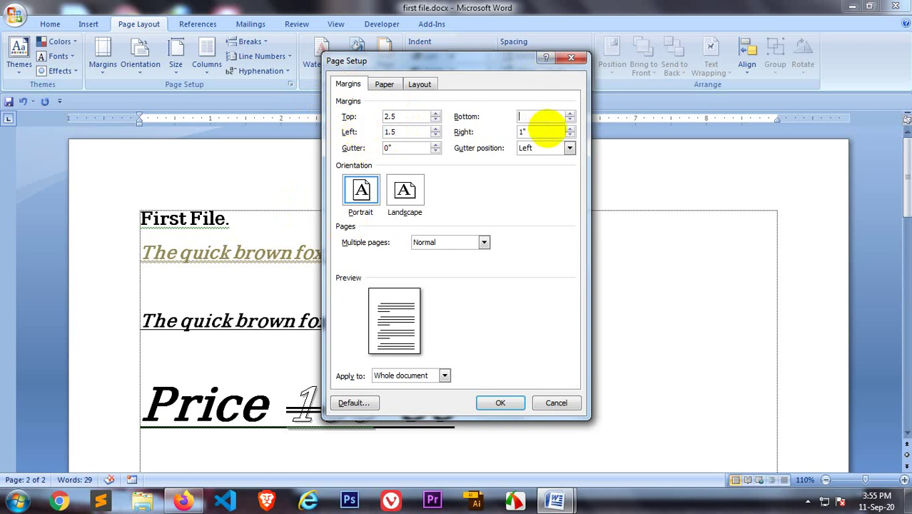
{"action": "type", "text": "1."}
{"action": "type", "text": "5"}
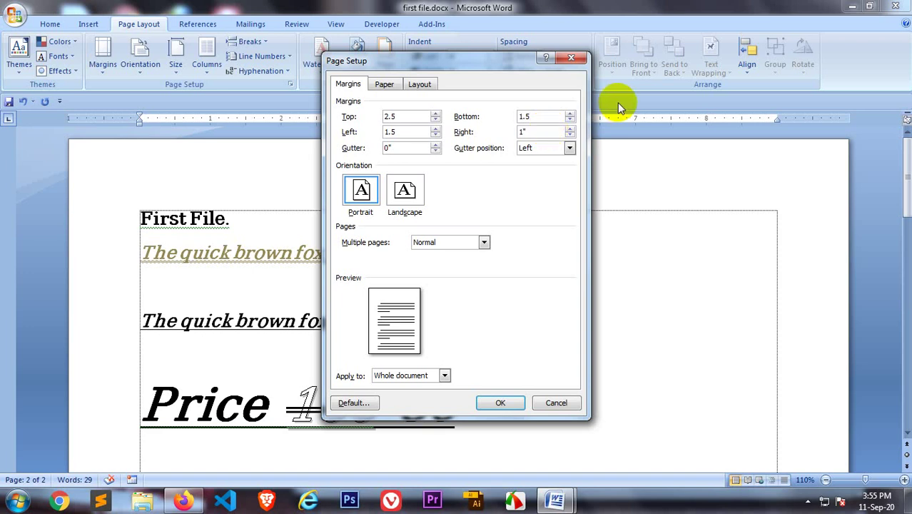
{"action": "left_click_drag", "start_coordinate": [532, 132], "coordinate": [507, 138]}
{"action": "type", "text": "0.5"}
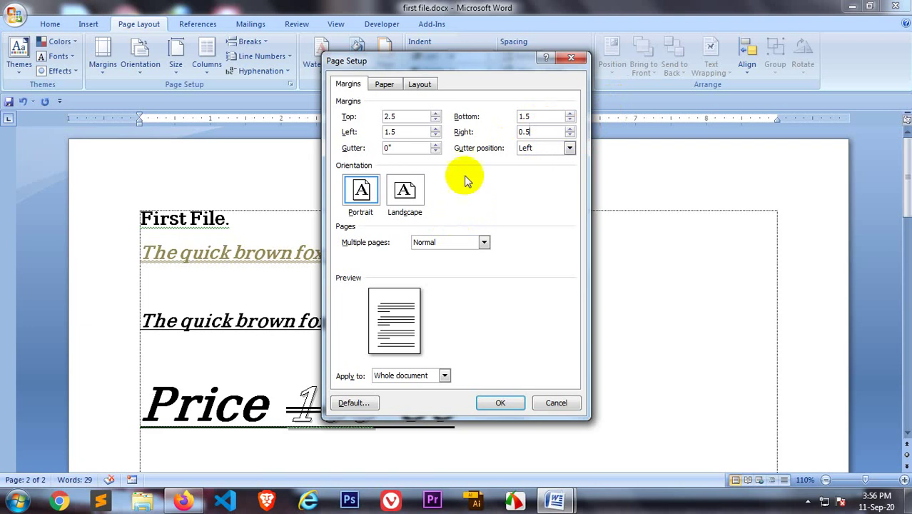
{"action": "left_click", "coordinate": [501, 403]}
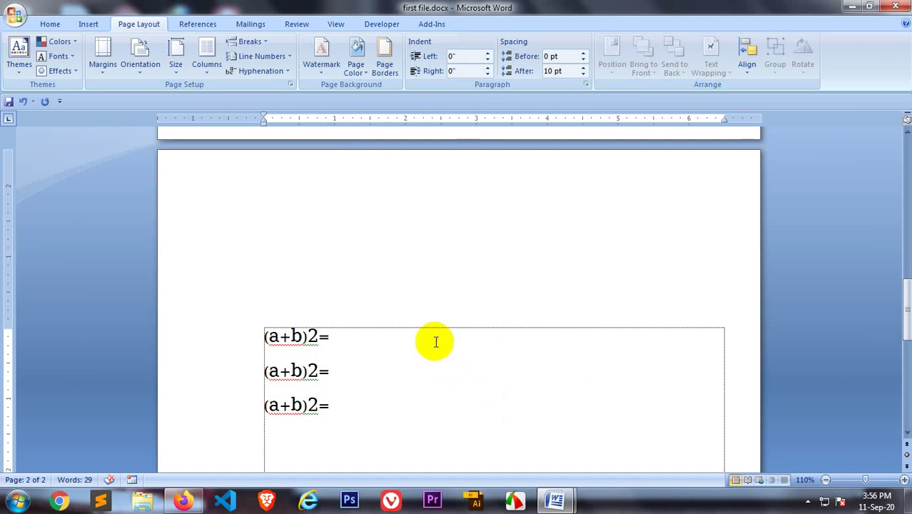
{"action": "scroll", "coordinate": [412, 378], "scroll_direction": "up", "scroll_amount": 10}
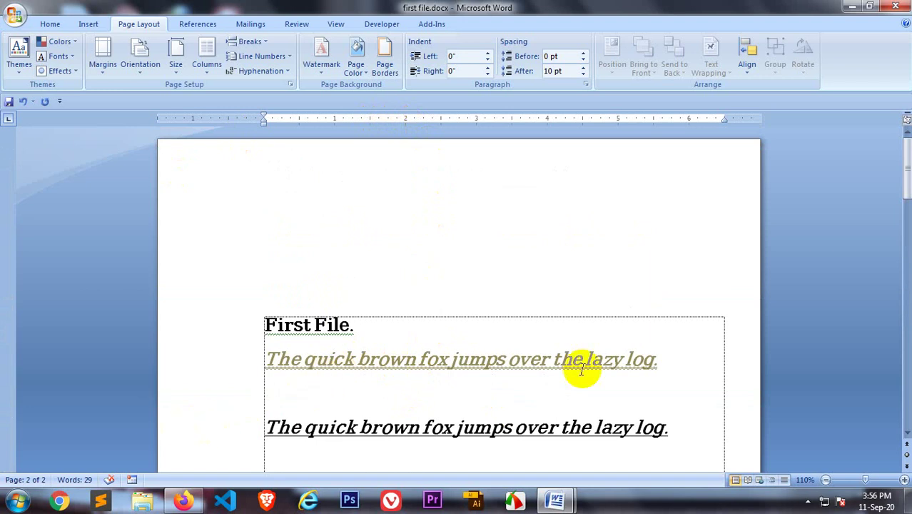
{"action": "scroll", "coordinate": [637, 373], "scroll_direction": "down", "scroll_amount": 2}
{"action": "scroll", "coordinate": [719, 353], "scroll_direction": "down", "scroll_amount": 4}
{"action": "scroll", "coordinate": [719, 353], "scroll_direction": "down", "scroll_amount": 8}
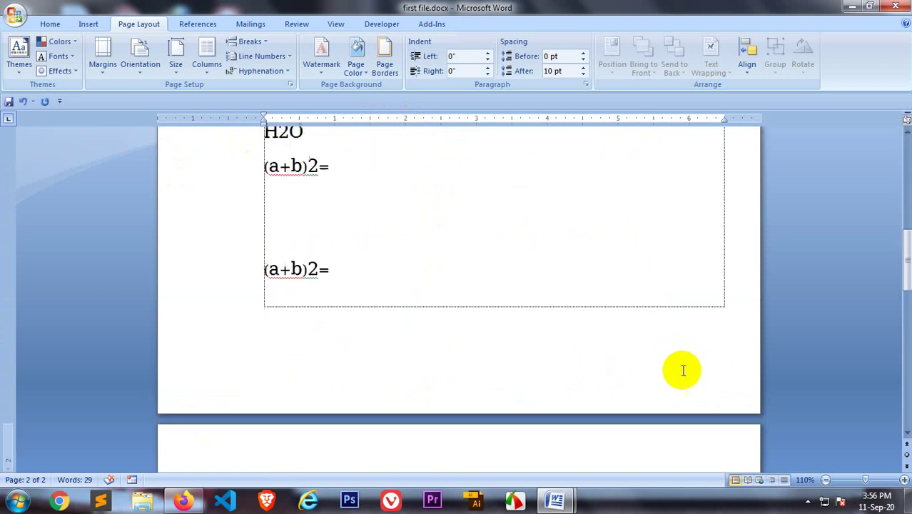
{"action": "scroll", "coordinate": [432, 348], "scroll_direction": "down", "scroll_amount": 1}
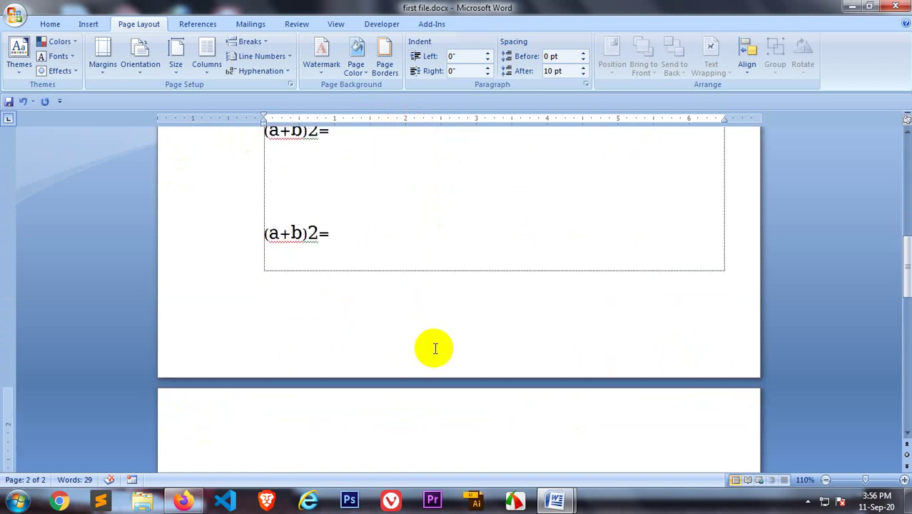
{"action": "scroll", "coordinate": [434, 348], "scroll_direction": "up", "scroll_amount": 1}
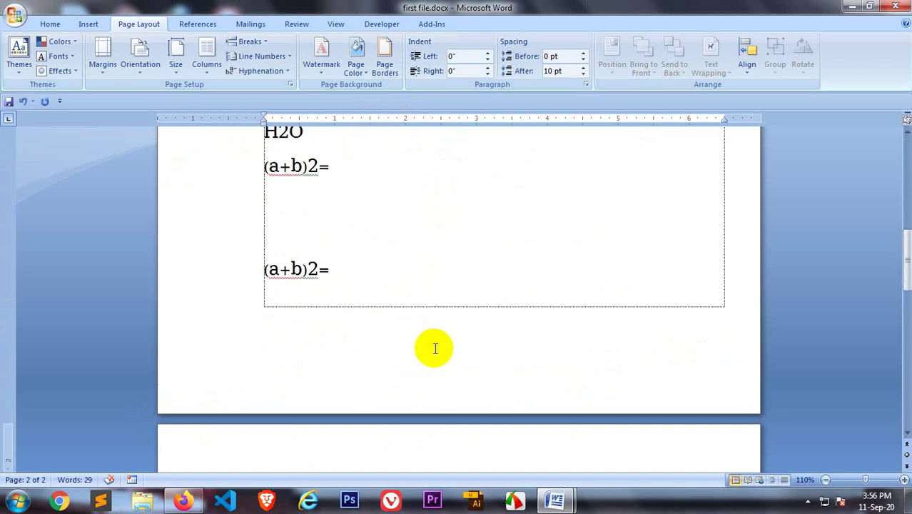
{"action": "scroll", "coordinate": [480, 242], "scroll_direction": "up", "scroll_amount": 7}
{"action": "scroll", "coordinate": [482, 258], "scroll_direction": "up", "scroll_amount": 5}
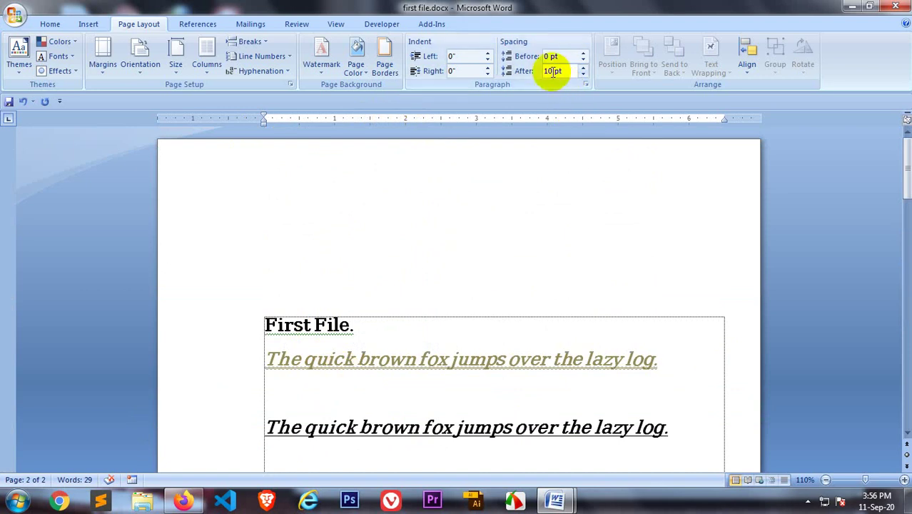
{"action": "scroll", "coordinate": [322, 258], "scroll_direction": "down", "scroll_amount": 2}
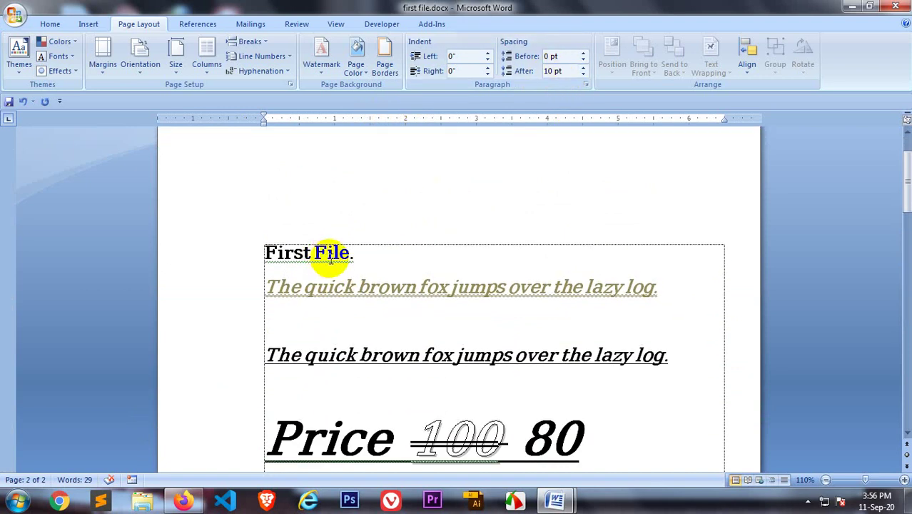
Set Spacing After to 0 pt for the title and fox sentences
{"action": "left_click_drag", "start_coordinate": [240, 253], "coordinate": [244, 350]}
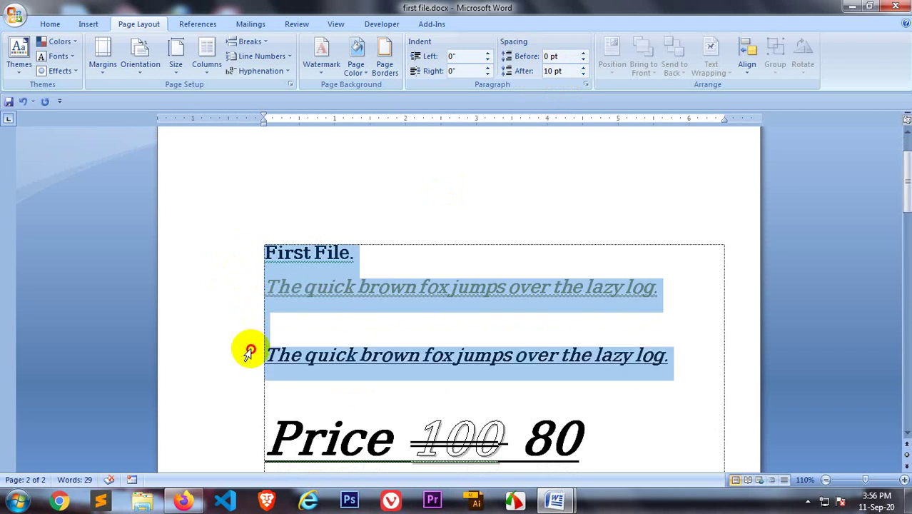
{"action": "double_click", "coordinate": [549, 72]}
{"action": "type", "text": "0"}
{"action": "key", "text": "Return"}
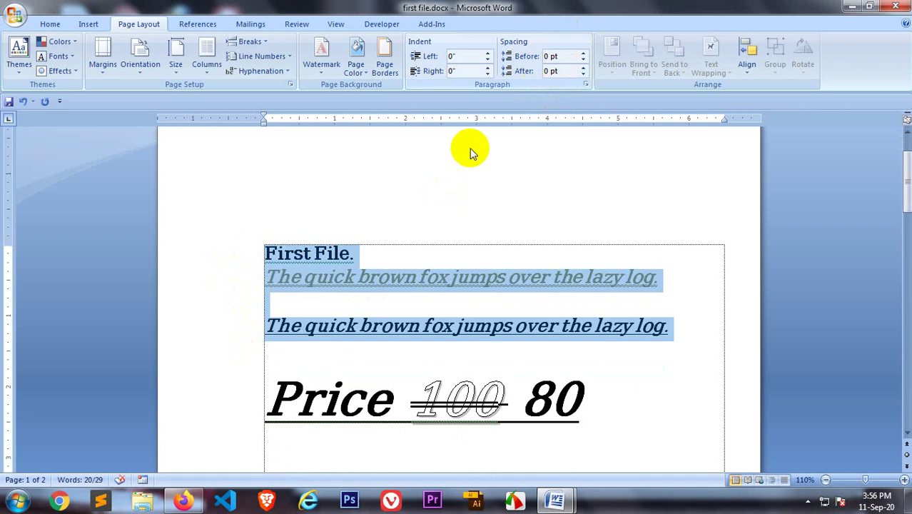
Delete the blank line between the two fox sentences and save the document
{"action": "left_click", "coordinate": [316, 302]}
{"action": "key", "text": "BackSpace"}
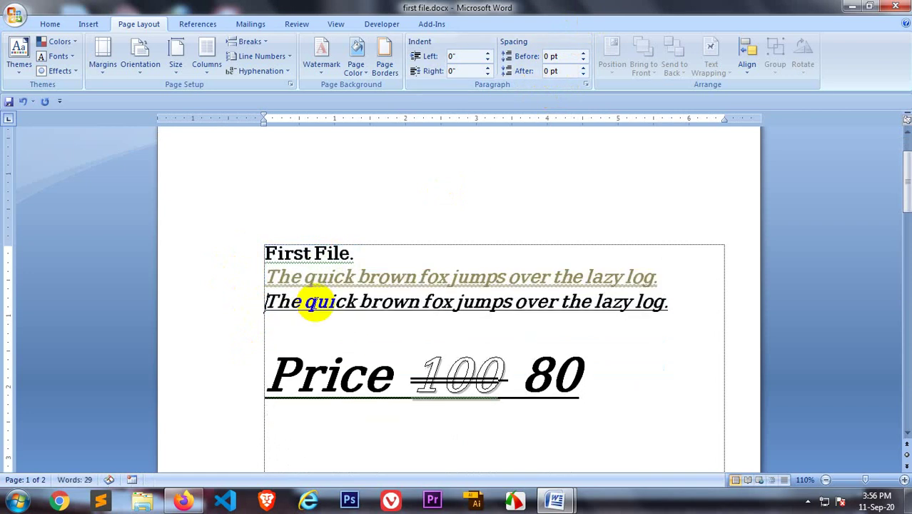
{"action": "key", "text": "ctrl+s"}
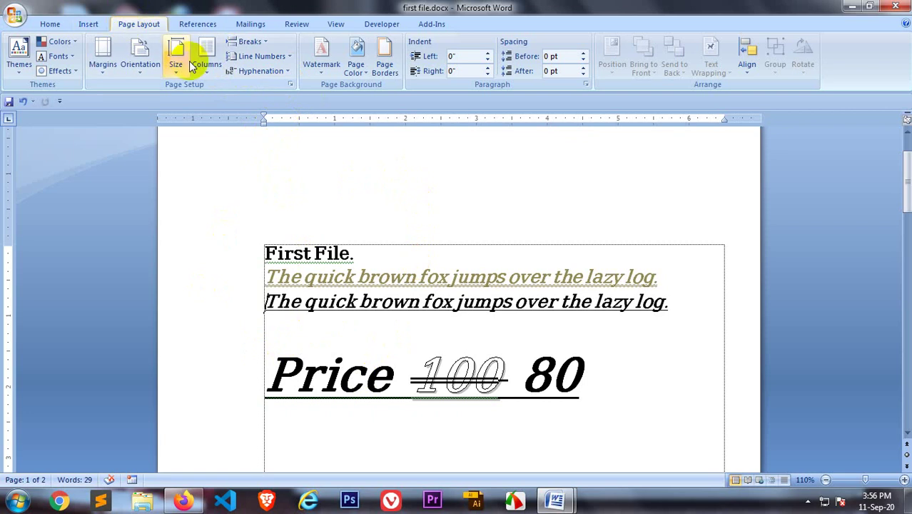
Change the paper size from Letter to A4 in Page Setup's Paper tab
{"action": "left_click", "coordinate": [290, 84]}
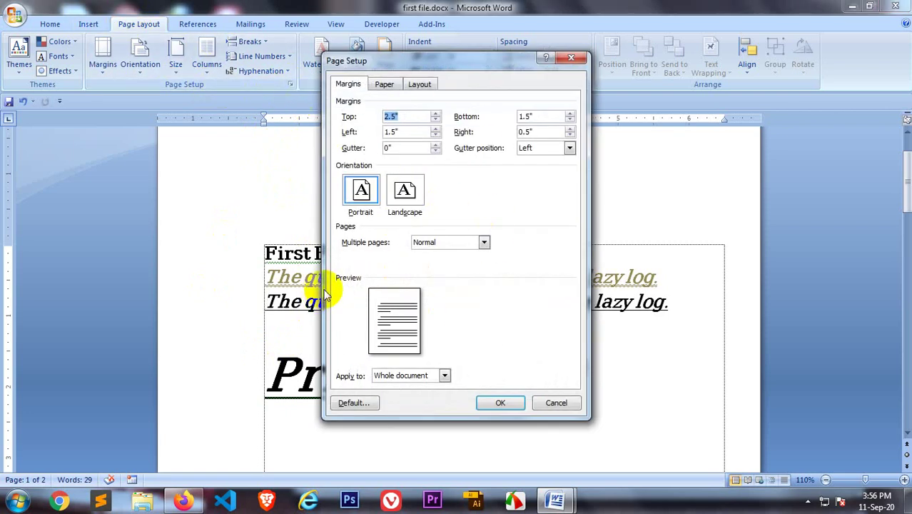
{"action": "left_click", "coordinate": [385, 84]}
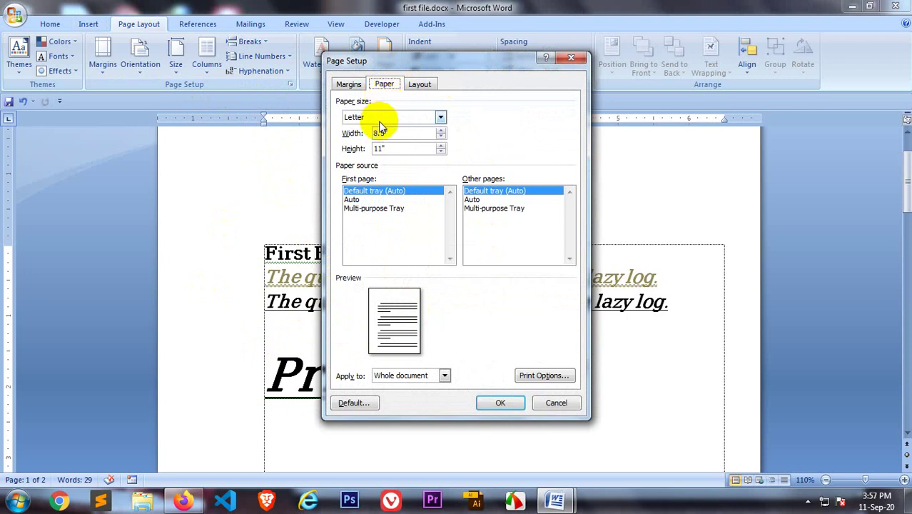
{"action": "left_click", "coordinate": [378, 119]}
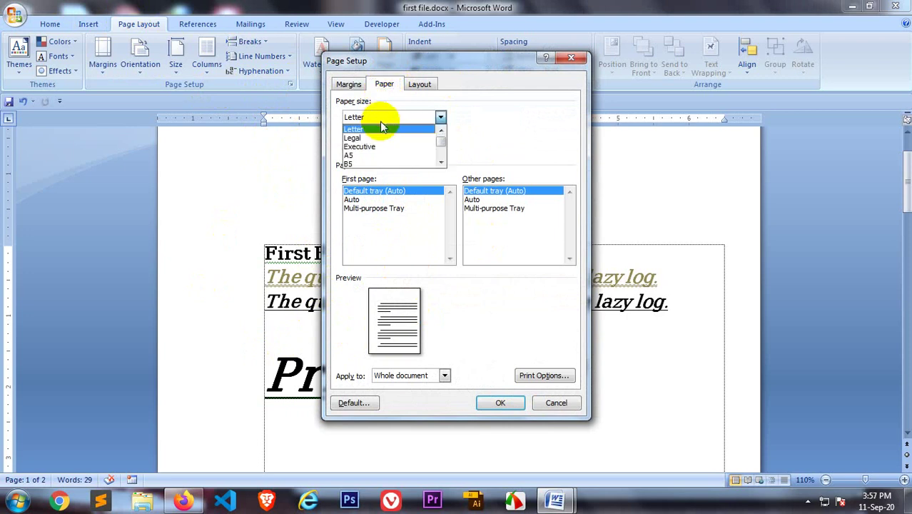
{"action": "left_click", "coordinate": [371, 137]}
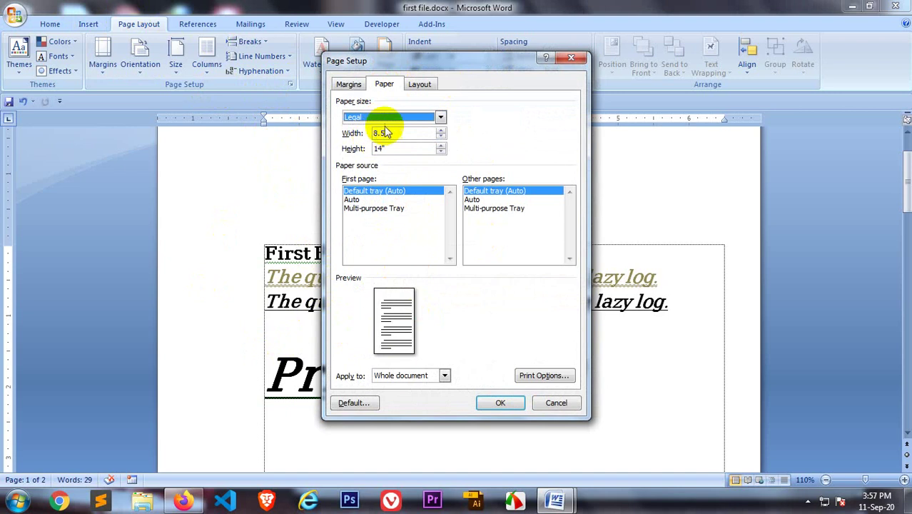
{"action": "left_click", "coordinate": [381, 119]}
{"action": "scroll", "coordinate": [376, 156], "scroll_direction": "down", "scroll_amount": 1}
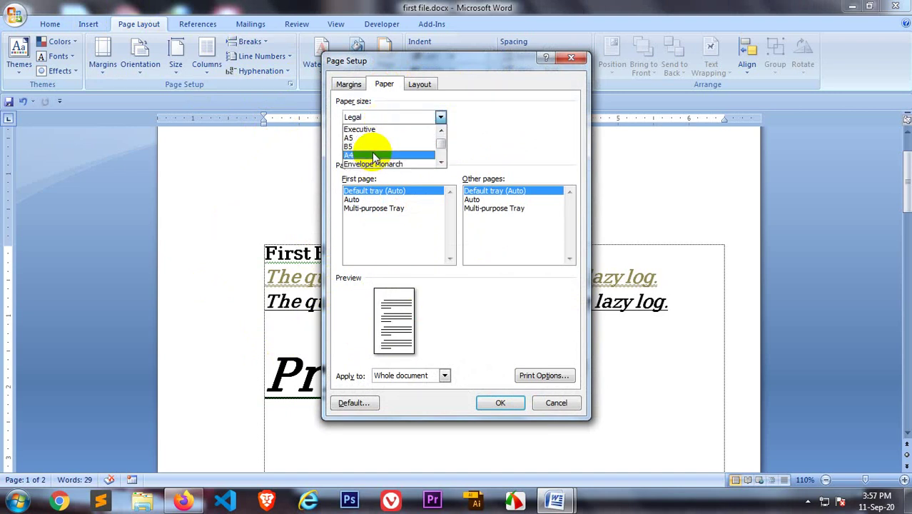
{"action": "left_click", "coordinate": [373, 155]}
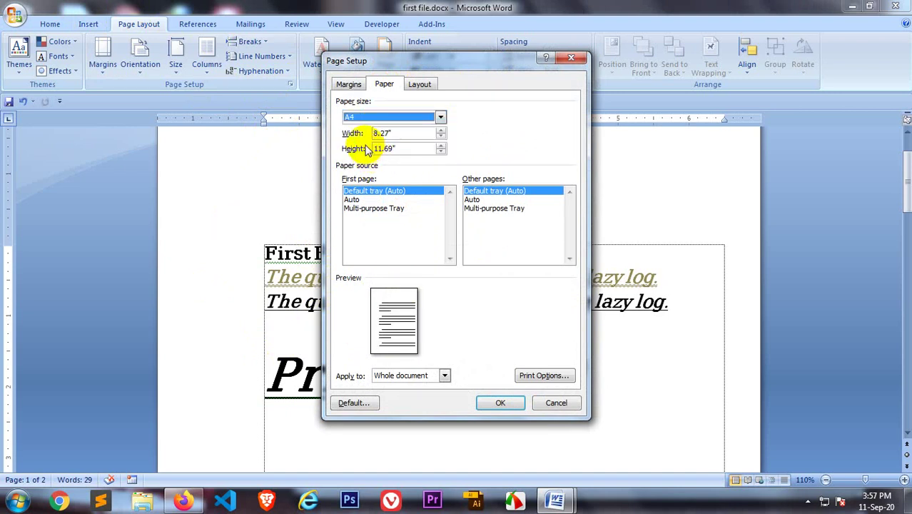
{"action": "left_click", "coordinate": [419, 84]}
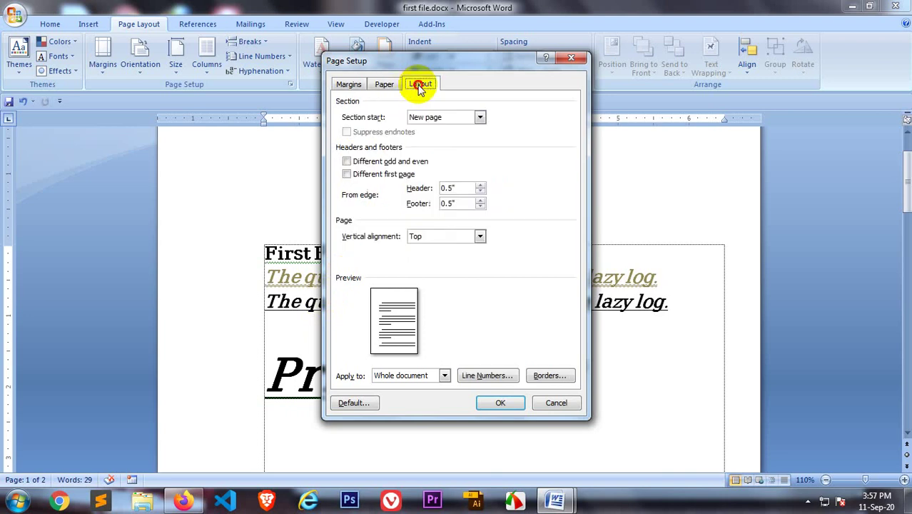
{"action": "left_click", "coordinate": [500, 403]}
{"action": "scroll", "coordinate": [386, 301], "scroll_direction": "down", "scroll_amount": 3}
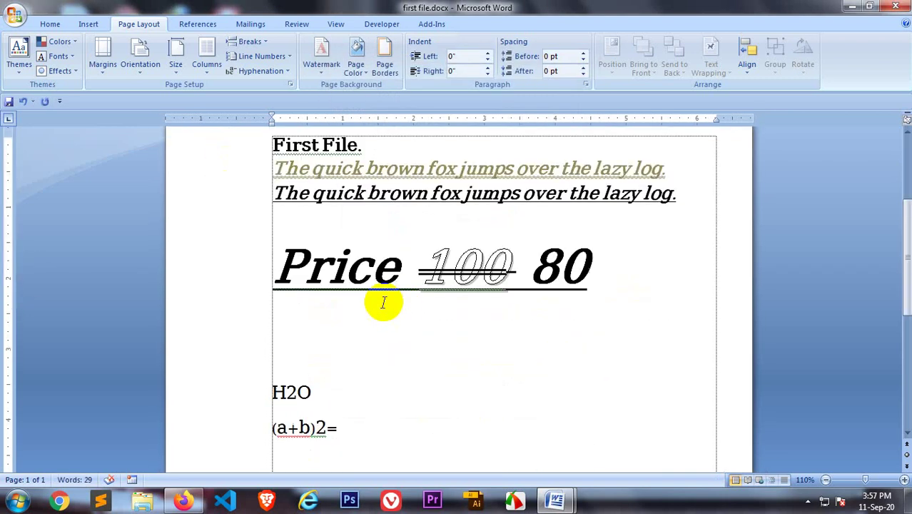
{"action": "scroll", "coordinate": [356, 278], "scroll_direction": "down", "scroll_amount": 8}
{"action": "scroll", "coordinate": [379, 319], "scroll_direction": "up", "scroll_amount": 4}
{"action": "scroll", "coordinate": [379, 319], "scroll_direction": "up", "scroll_amount": 3}
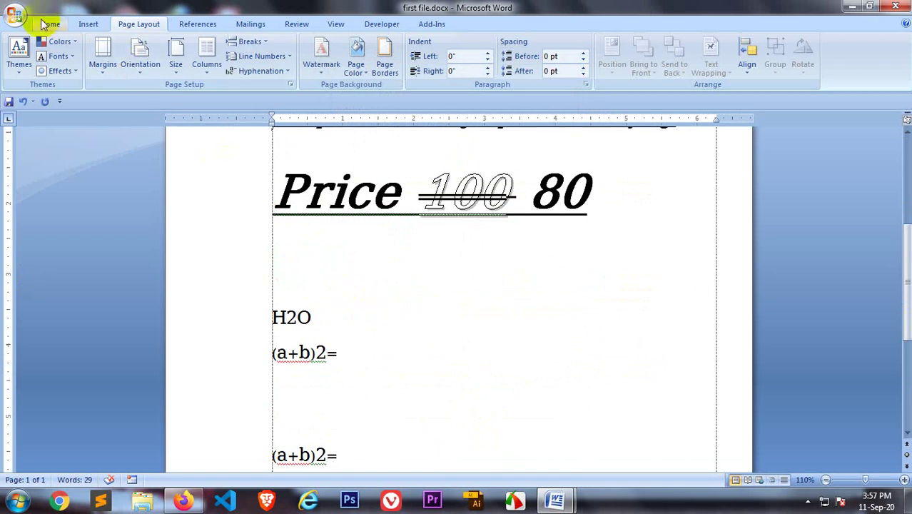
Open Print Preview from the Office menu and zoom in on the page
{"action": "left_click", "coordinate": [15, 15]}
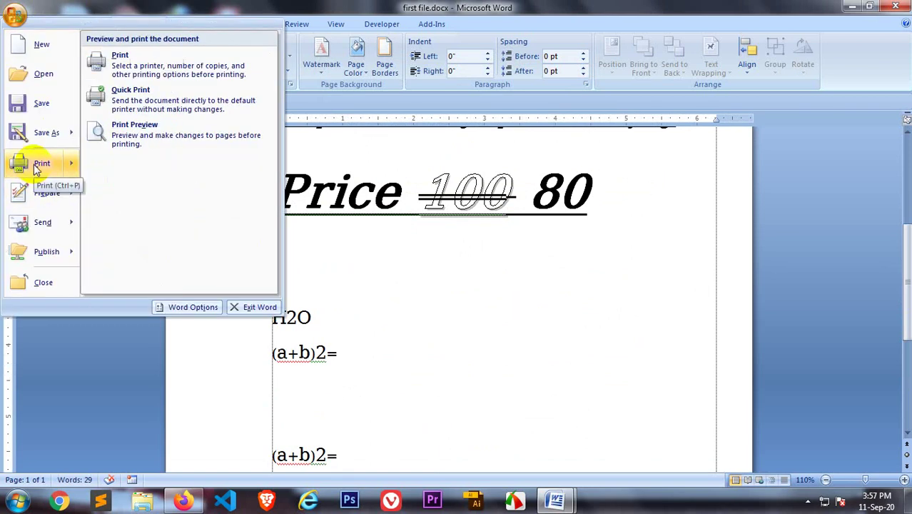
{"action": "mouse_move", "coordinate": [43, 163]}
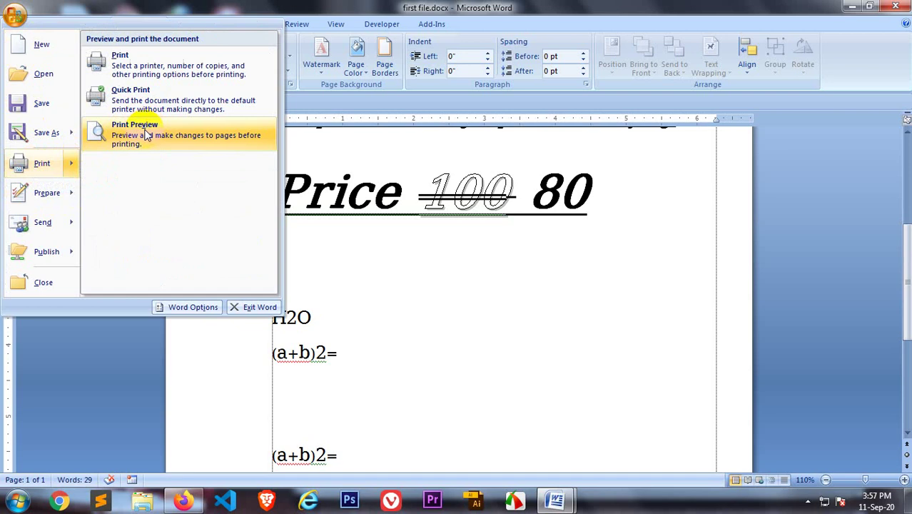
{"action": "left_click", "coordinate": [147, 135]}
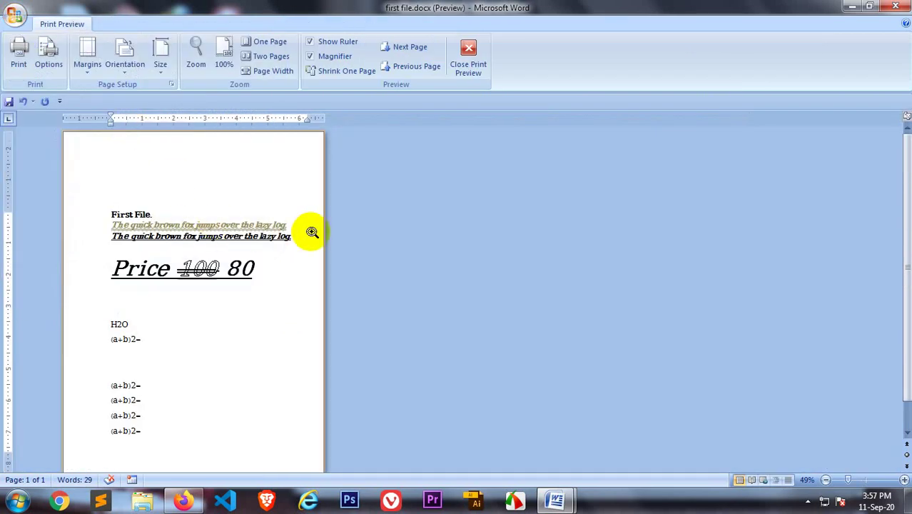
{"action": "left_click", "coordinate": [258, 292]}
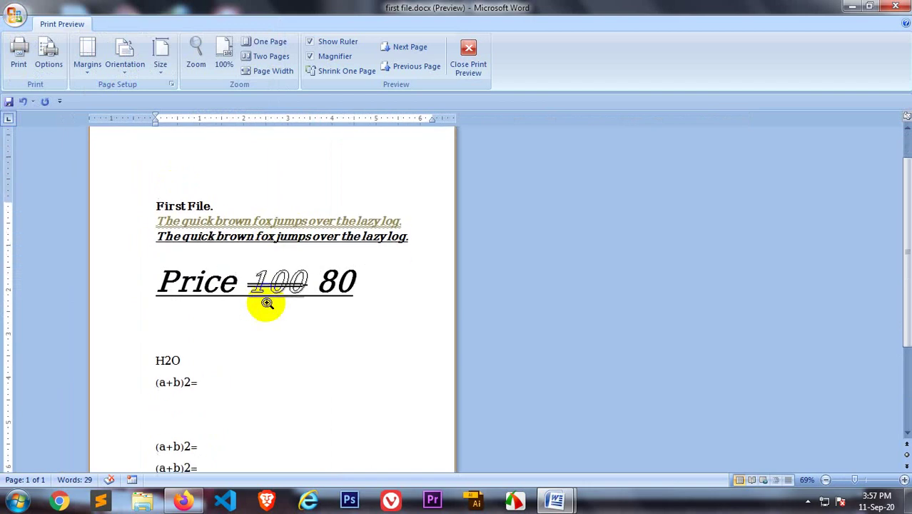
{"action": "scroll", "coordinate": [267, 305], "scroll_direction": "down", "scroll_amount": 3}
{"action": "scroll", "coordinate": [271, 314], "scroll_direction": "up", "scroll_amount": 1}
{"action": "scroll", "coordinate": [272, 317], "scroll_direction": "up", "scroll_amount": 3}
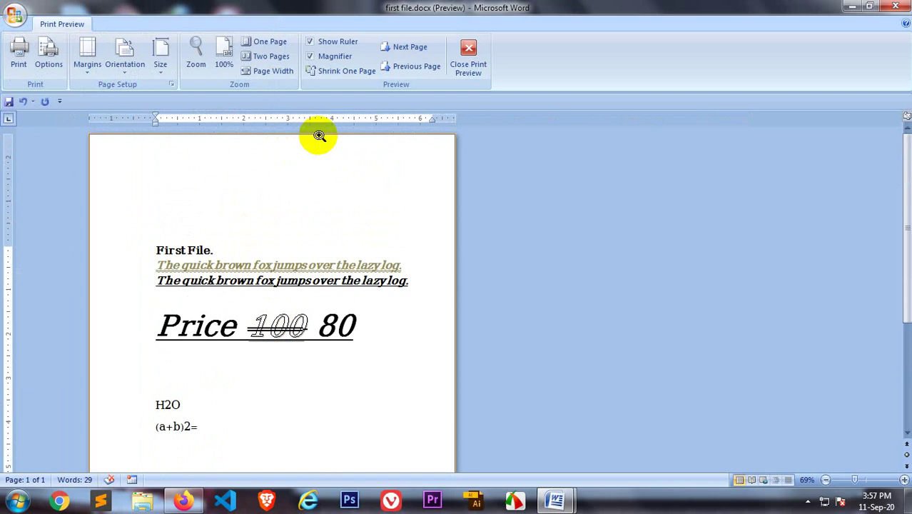
{"action": "left_click", "coordinate": [15, 15]}
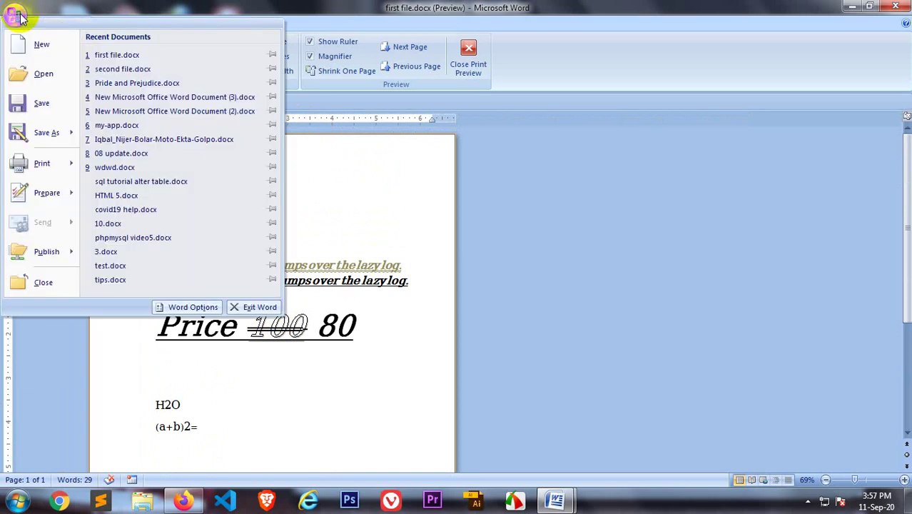
{"action": "mouse_move", "coordinate": [42, 163]}
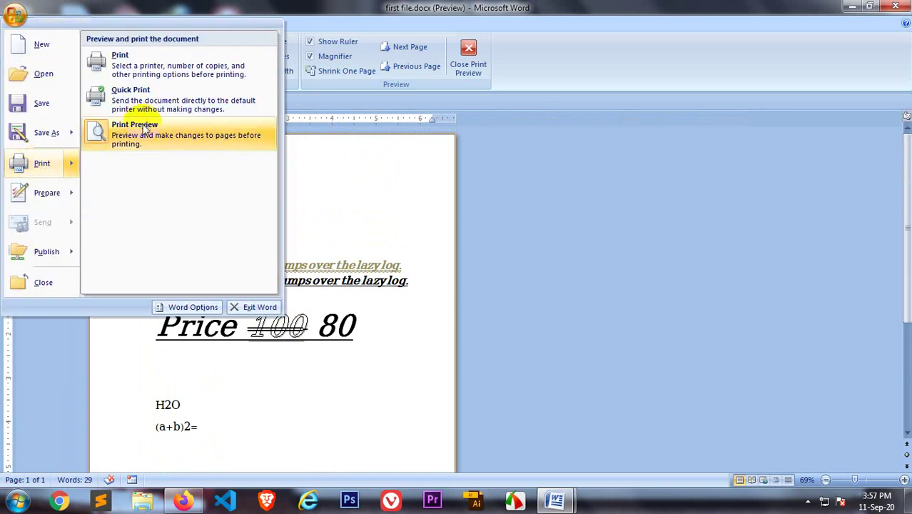
Close Print Preview and scroll through the document in normal editing view
{"action": "left_click", "coordinate": [145, 129]}
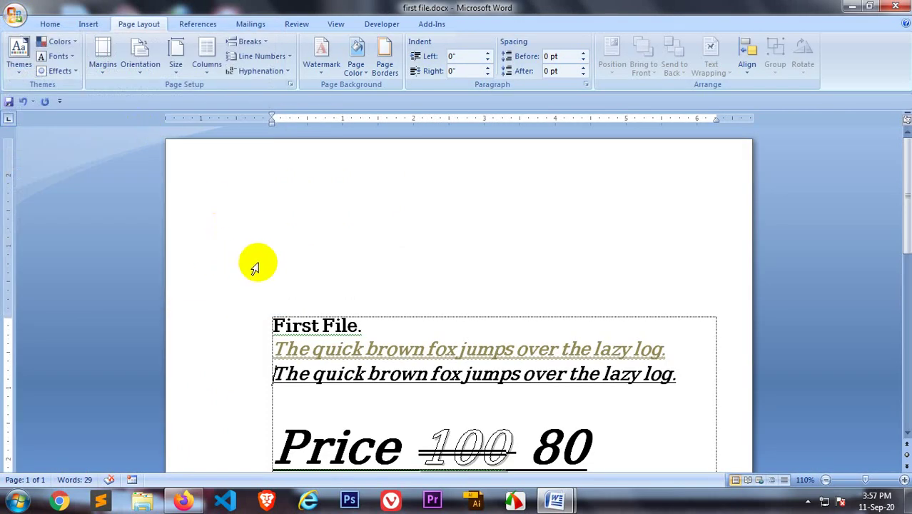
{"action": "scroll", "coordinate": [254, 268], "scroll_direction": "down", "scroll_amount": 3}
{"action": "double_click", "coordinate": [337, 265]}
{"action": "scroll", "coordinate": [337, 267], "scroll_direction": "down", "scroll_amount": 4}
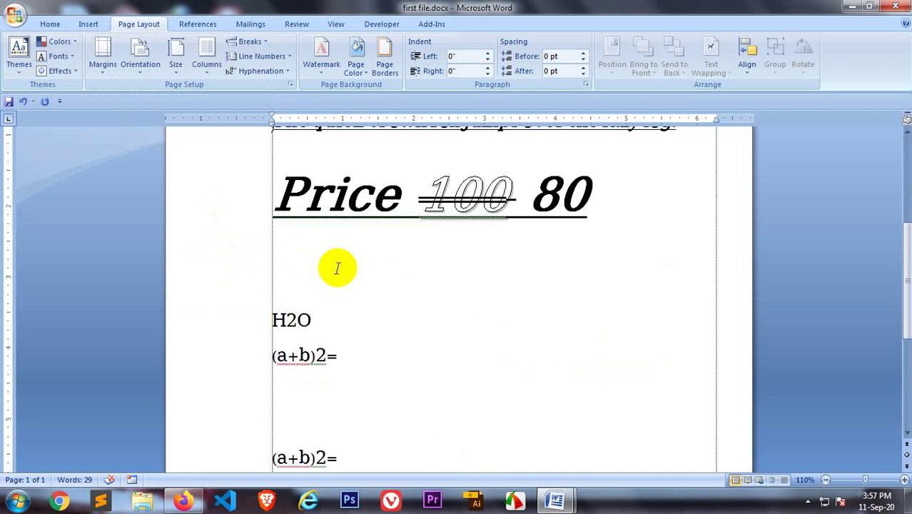
{"action": "scroll", "coordinate": [338, 268], "scroll_direction": "down", "scroll_amount": 5}
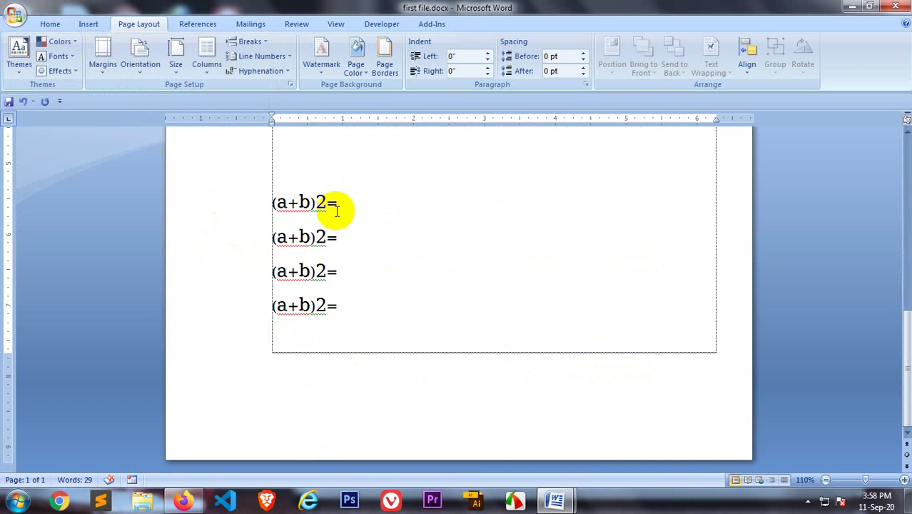
{"action": "scroll", "coordinate": [332, 218], "scroll_direction": "up", "scroll_amount": 5}
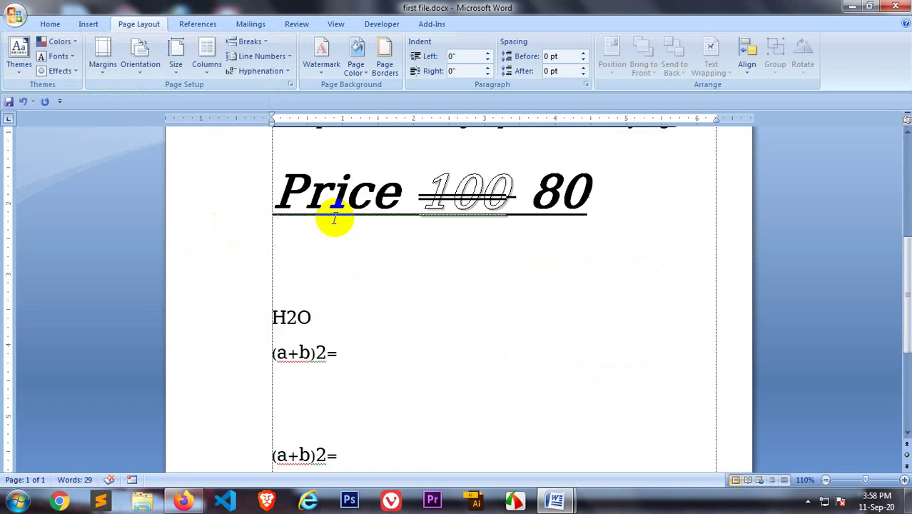
{"action": "scroll", "coordinate": [342, 219], "scroll_direction": "up", "scroll_amount": 5}
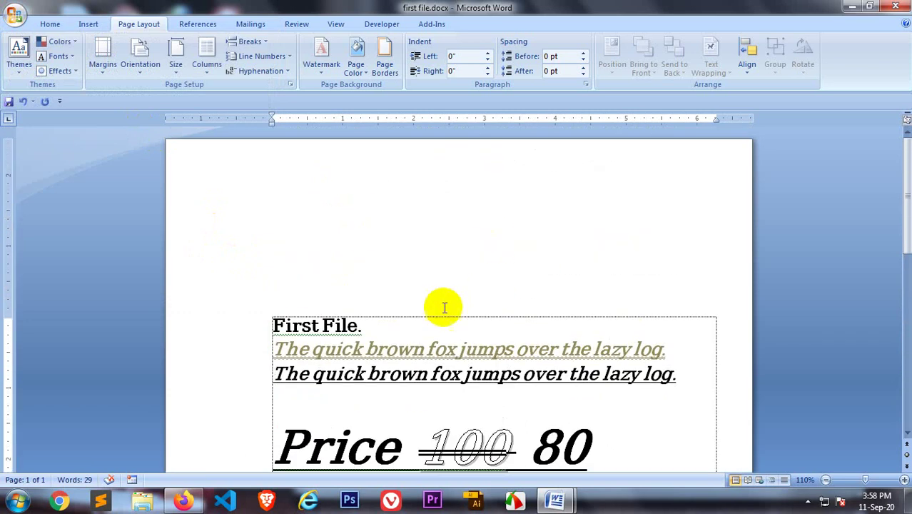
{"action": "scroll", "coordinate": [452, 305], "scroll_direction": "down", "scroll_amount": 5}
{"action": "scroll", "coordinate": [459, 301], "scroll_direction": "up", "scroll_amount": 3}
{"action": "scroll", "coordinate": [458, 301], "scroll_direction": "up", "scroll_amount": 3}
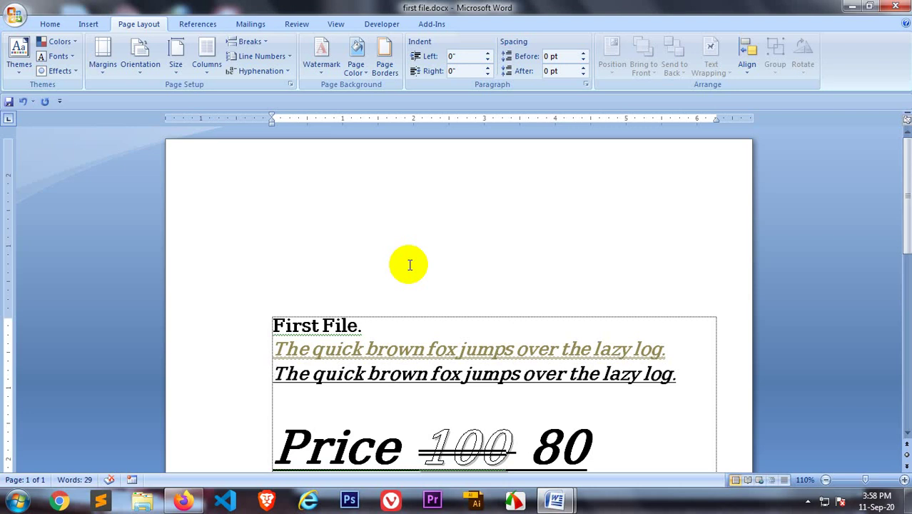
{"action": "scroll", "coordinate": [409, 264], "scroll_direction": "down", "scroll_amount": 3}
{"action": "scroll", "coordinate": [392, 284], "scroll_direction": "down", "scroll_amount": 4}
{"action": "scroll", "coordinate": [404, 380], "scroll_direction": "down", "scroll_amount": 3}
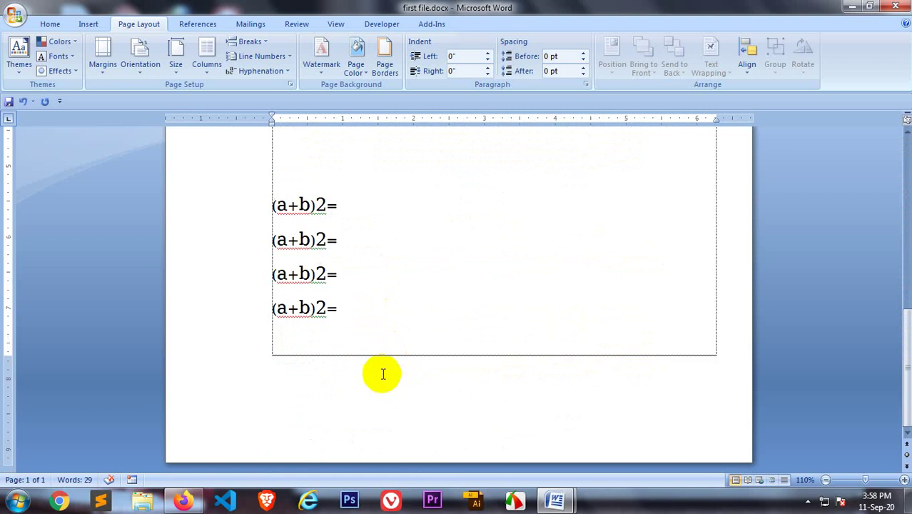
{"action": "scroll", "coordinate": [380, 372], "scroll_direction": "up", "scroll_amount": 2}
{"action": "scroll", "coordinate": [382, 368], "scroll_direction": "down", "scroll_amount": 3}
Type test text after the last (a+b)2= line, then erase it again
{"action": "left_click", "coordinate": [329, 339]}
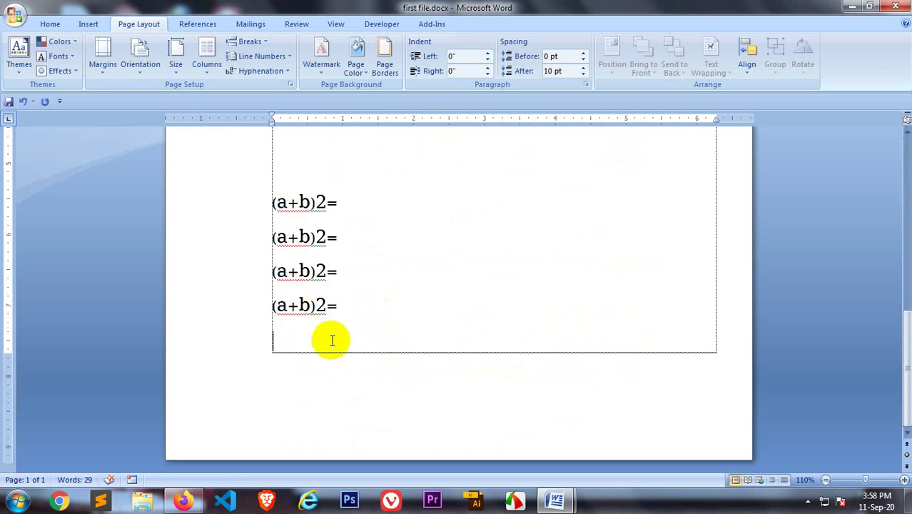
{"action": "scroll", "coordinate": [331, 340], "scroll_direction": "down", "scroll_amount": 3}
{"action": "scroll", "coordinate": [331, 339], "scroll_direction": "down", "scroll_amount": 1}
{"action": "type", "text": "1"}
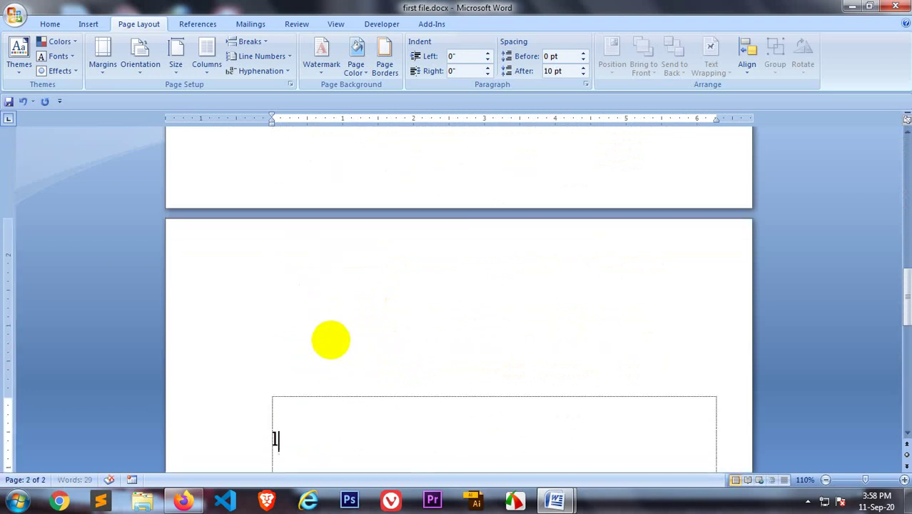
{"action": "type", "text": "eru"}
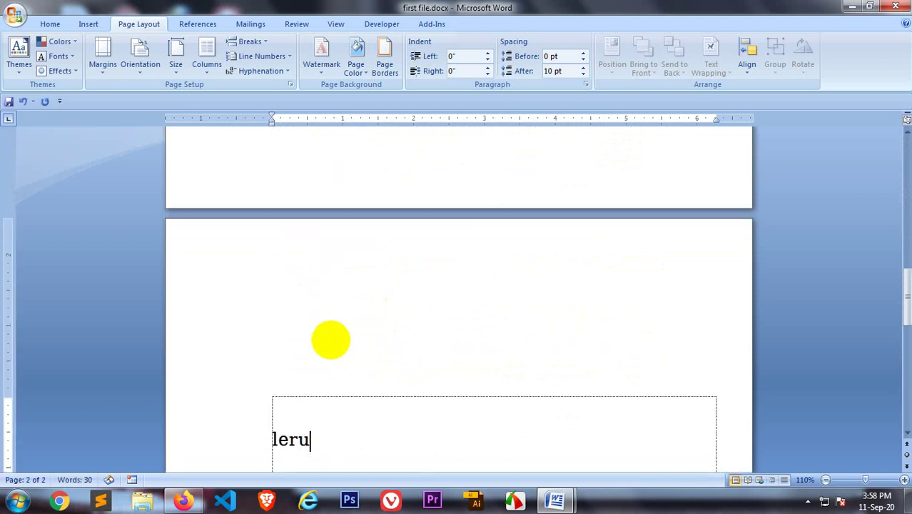
{"action": "type", "text": "m"}
{"action": "key", "text": "Tab"}
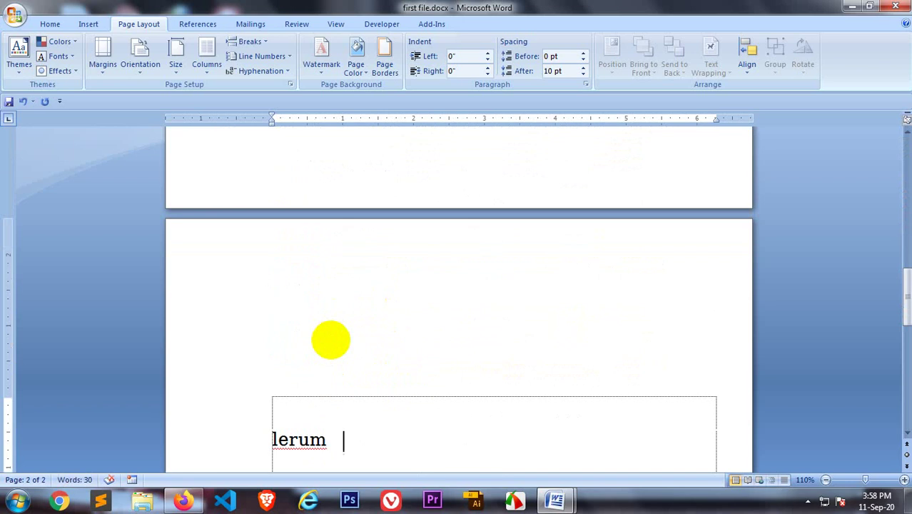
{"action": "key", "text": "BackSpace"}
{"action": "key", "text": "BackSpace"}
{"action": "key", "text": "BackSpace"}
{"action": "key", "text": "BackSpace"}
{"action": "key", "text": "BackSpace"}
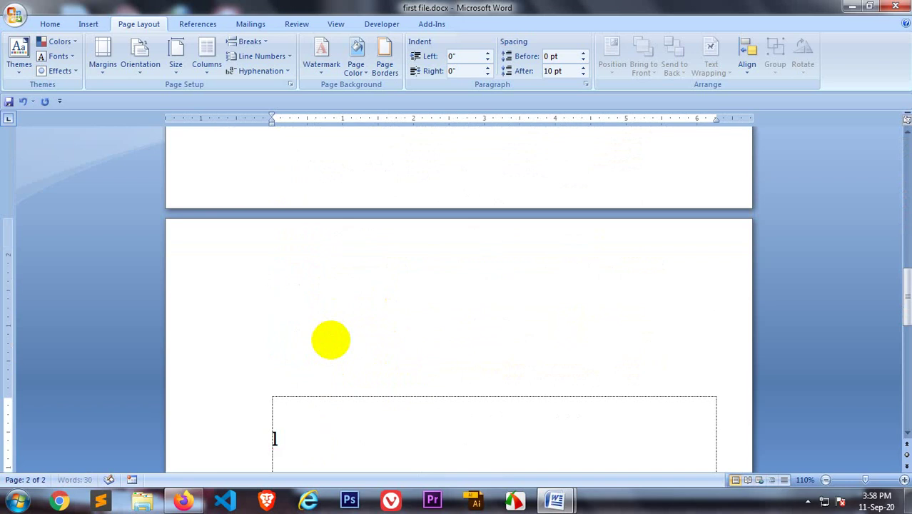
{"action": "key", "text": "BackSpace"}
{"action": "scroll", "coordinate": [335, 314], "scroll_direction": "up", "scroll_amount": 3}
{"action": "scroll", "coordinate": [350, 286], "scroll_direction": "up", "scroll_amount": 3}
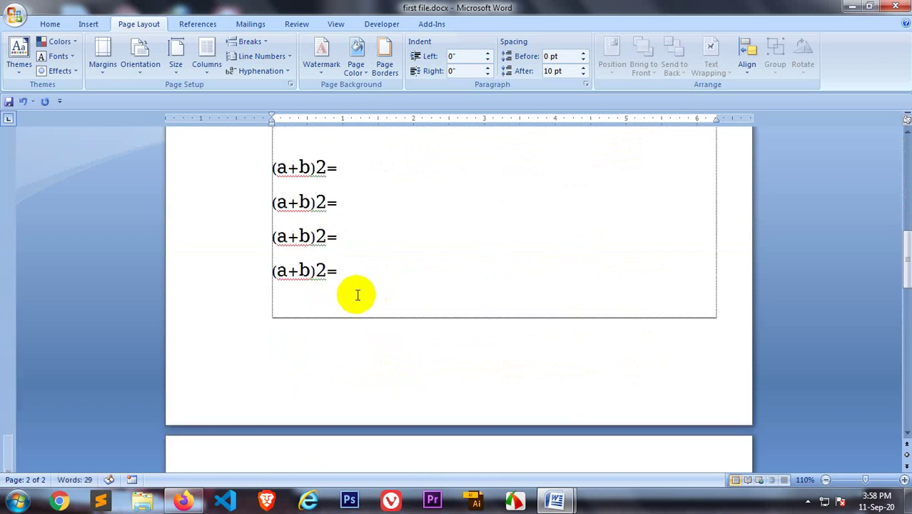
{"action": "scroll", "coordinate": [353, 285], "scroll_direction": "up", "scroll_amount": 5}
{"action": "scroll", "coordinate": [348, 277], "scroll_direction": "up", "scroll_amount": 5}
Select all the text and paste a copy at the end of the document
{"action": "key", "text": "ctrl+a"}
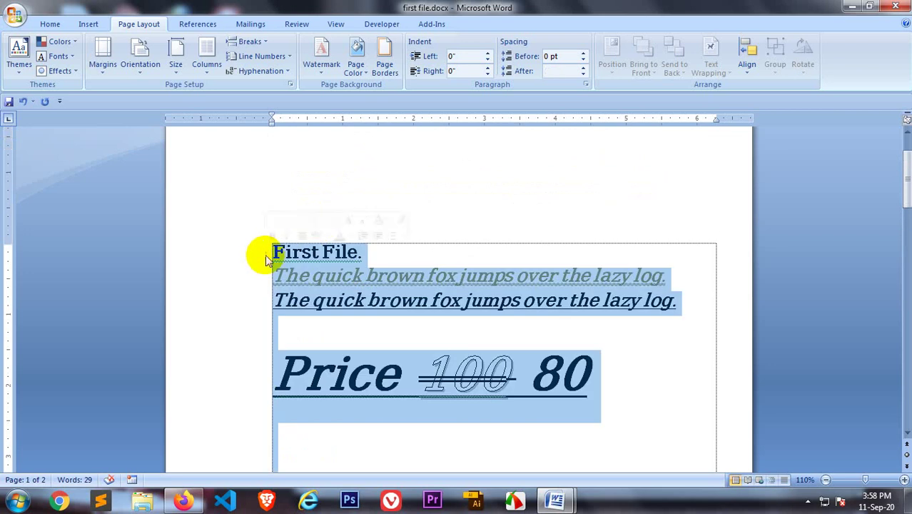
{"action": "scroll", "coordinate": [299, 300], "scroll_direction": "down", "scroll_amount": 5}
{"action": "scroll", "coordinate": [307, 313], "scroll_direction": "down", "scroll_amount": 5}
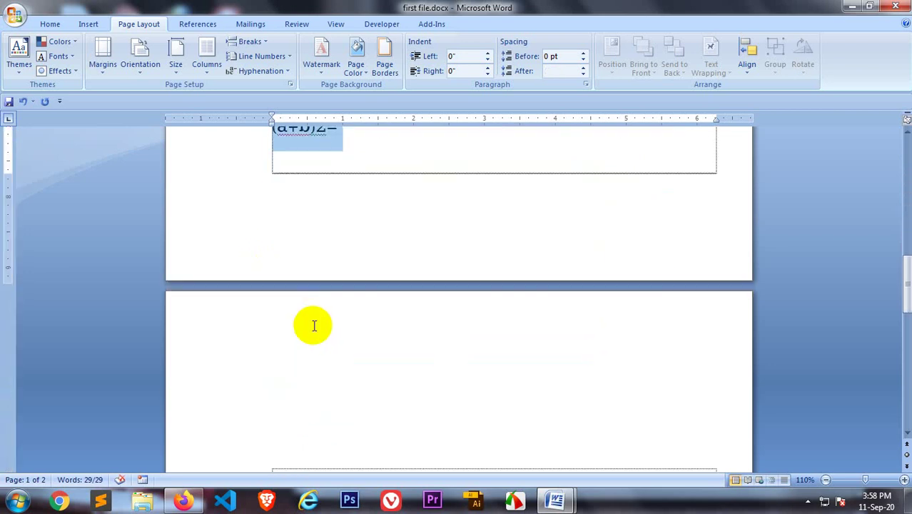
{"action": "left_click", "coordinate": [368, 165]}
{"action": "key", "text": "ctrl+v"}
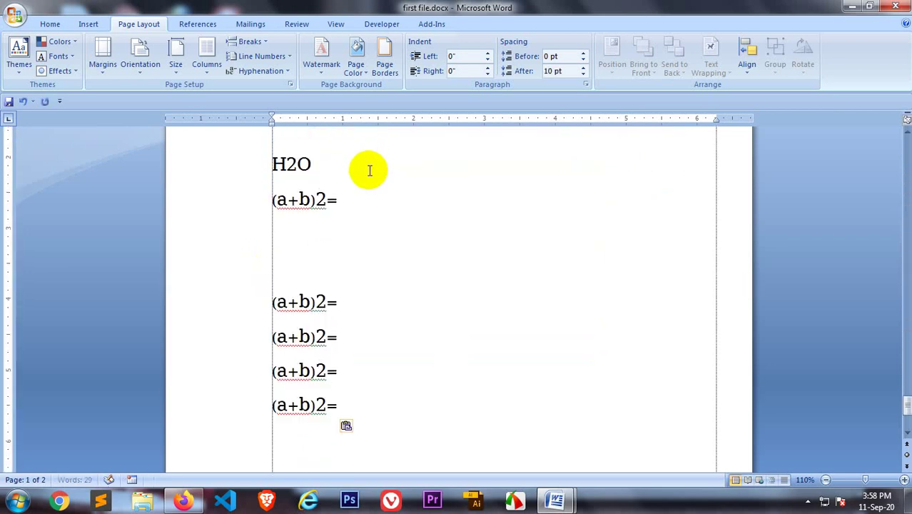
Jump to the document start, then scroll down and place the cursor on page 3
{"action": "scroll", "coordinate": [327, 277], "scroll_direction": "down", "scroll_amount": 5}
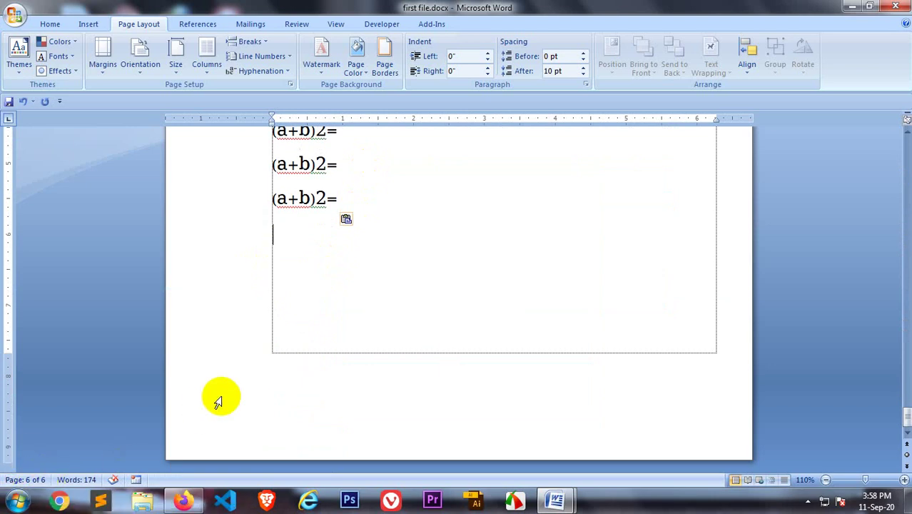
{"action": "key", "text": "ctrl+Home"}
{"action": "scroll", "coordinate": [444, 280], "scroll_direction": "up", "scroll_amount": 2}
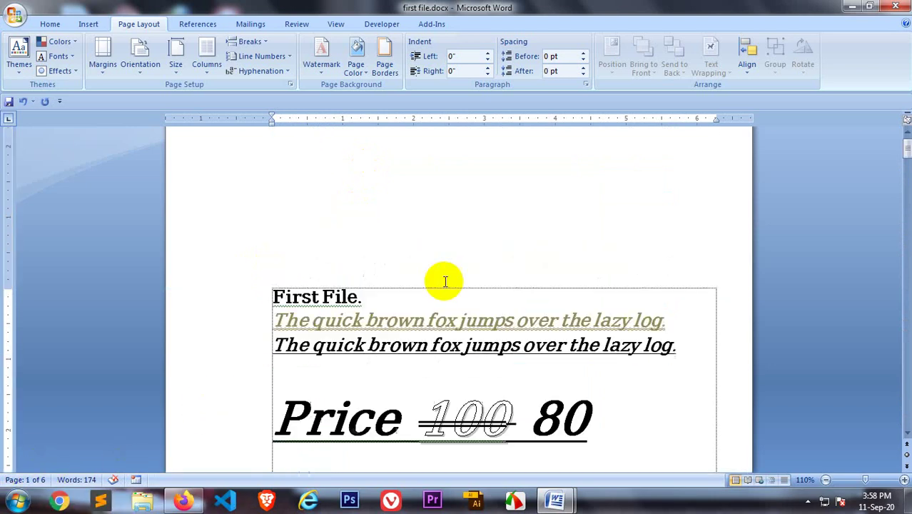
{"action": "scroll", "coordinate": [444, 281], "scroll_direction": "up", "scroll_amount": 1}
{"action": "scroll", "coordinate": [442, 285], "scroll_direction": "down", "scroll_amount": 5}
{"action": "scroll", "coordinate": [433, 307], "scroll_direction": "down", "scroll_amount": 4}
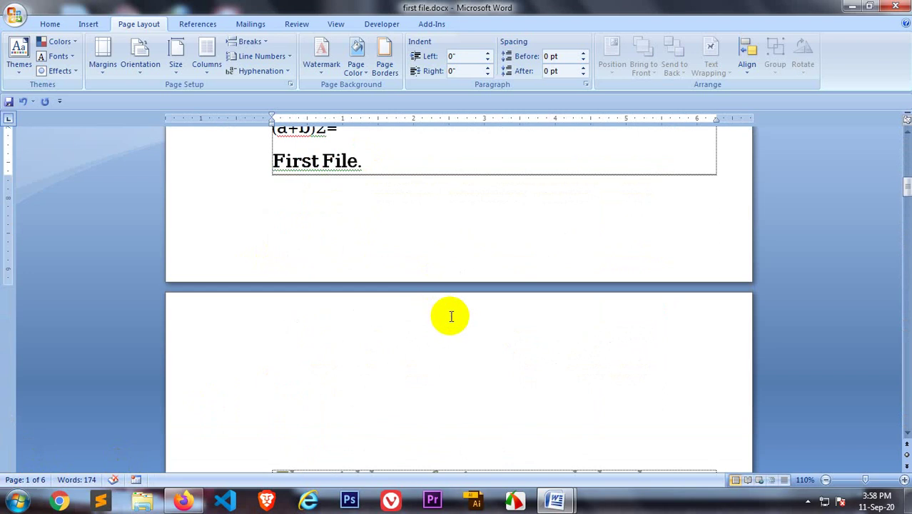
{"action": "scroll", "coordinate": [448, 316], "scroll_direction": "down", "scroll_amount": 4}
{"action": "scroll", "coordinate": [472, 326], "scroll_direction": "down", "scroll_amount": 1}
{"action": "scroll", "coordinate": [472, 269], "scroll_direction": "down", "scroll_amount": 4}
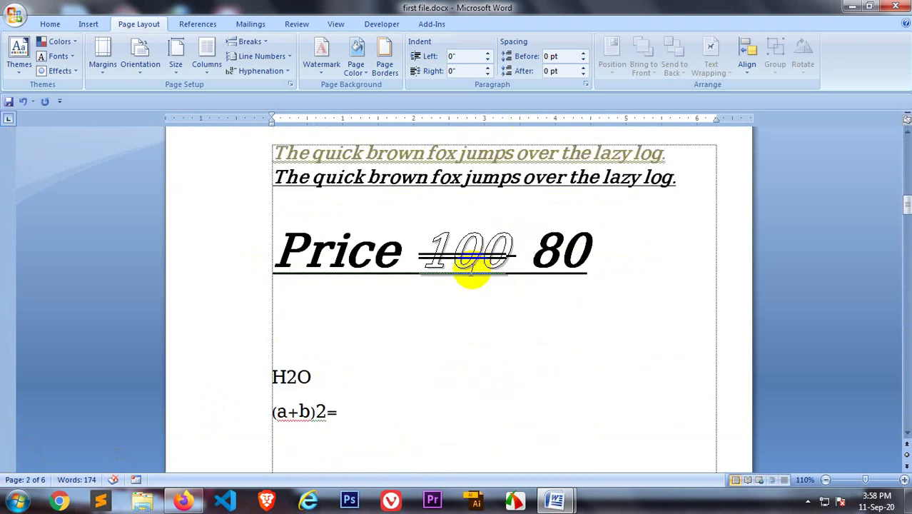
{"action": "scroll", "coordinate": [472, 279], "scroll_direction": "down", "scroll_amount": 4}
{"action": "scroll", "coordinate": [474, 275], "scroll_direction": "down", "scroll_amount": 4}
{"action": "scroll", "coordinate": [476, 275], "scroll_direction": "down", "scroll_amount": 4}
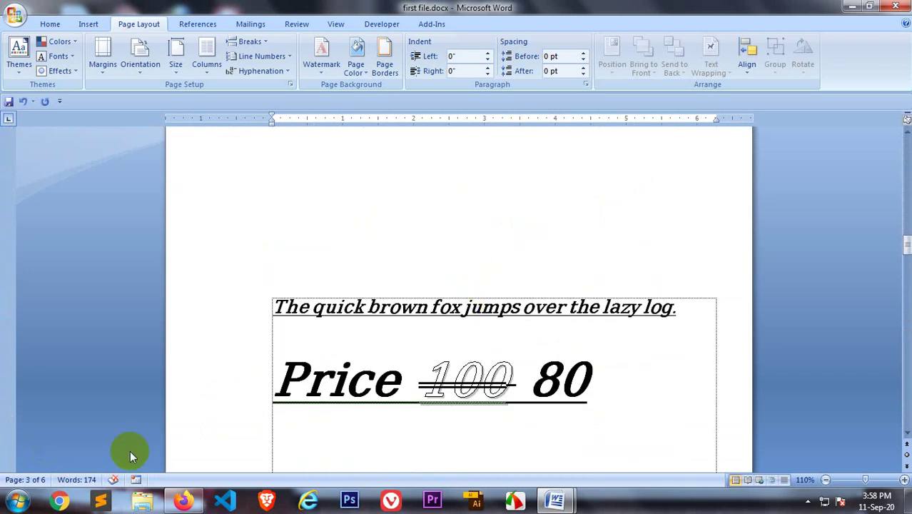
{"action": "left_click", "coordinate": [416, 305]}
{"action": "scroll", "coordinate": [513, 225], "scroll_direction": "down", "scroll_amount": 2}
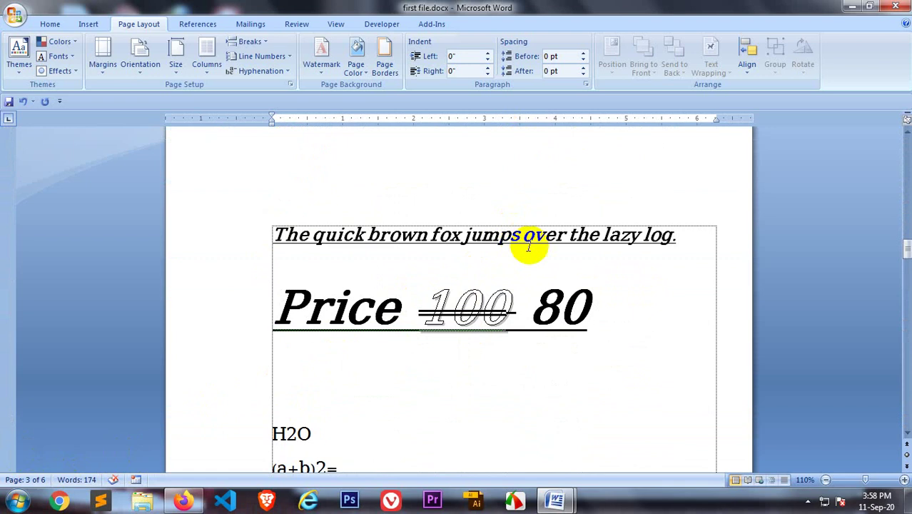
Set the top, bottom, left and right page margins to 1 inch in Page Setup
{"action": "left_click", "coordinate": [289, 84]}
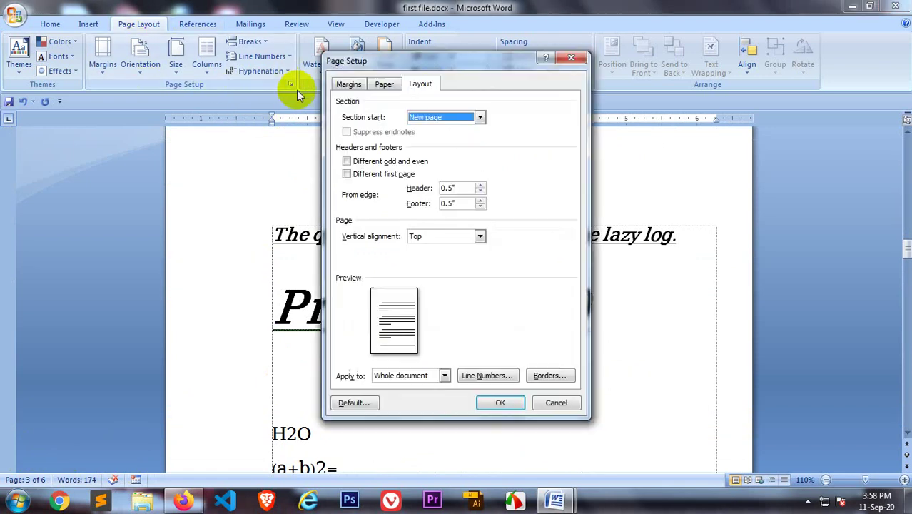
{"action": "left_click", "coordinate": [348, 84]}
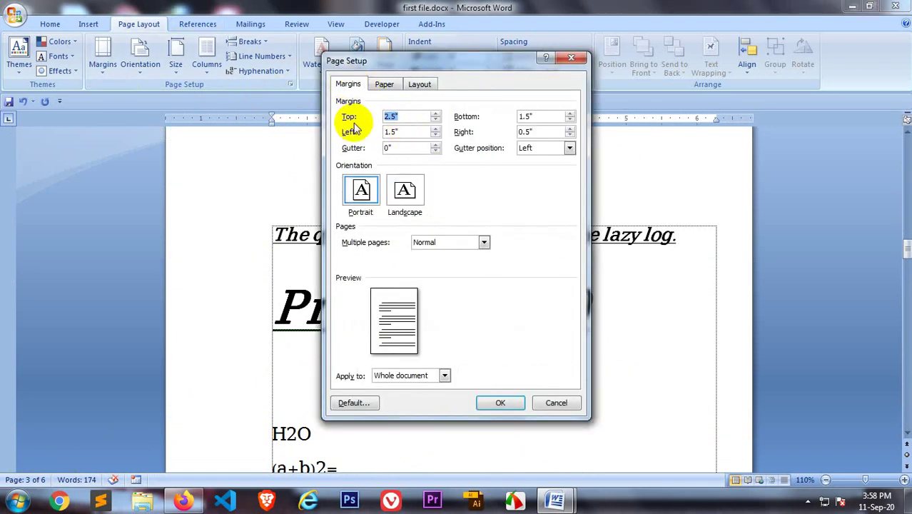
{"action": "type", "text": "1"}
{"action": "key", "text": "Tab"}
{"action": "type", "text": "1"}
{"action": "key", "text": "Tab"}
{"action": "type", "text": "1\t1"}
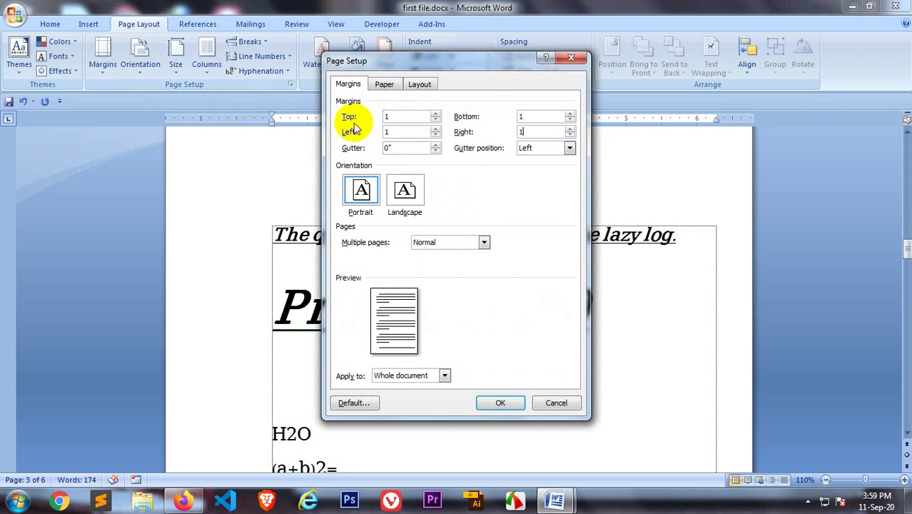
{"action": "left_click", "coordinate": [500, 402]}
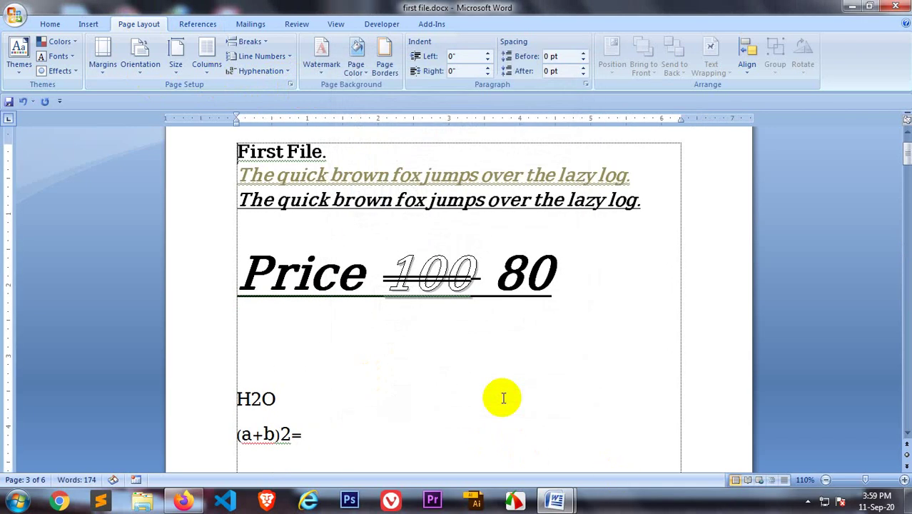
Scroll through to the document's end to confirm it now fills five pages
{"action": "scroll", "coordinate": [503, 397], "scroll_direction": "down", "scroll_amount": 3}
{"action": "scroll", "coordinate": [470, 387], "scroll_direction": "down", "scroll_amount": 4}
{"action": "key", "text": "ctrl+End"}
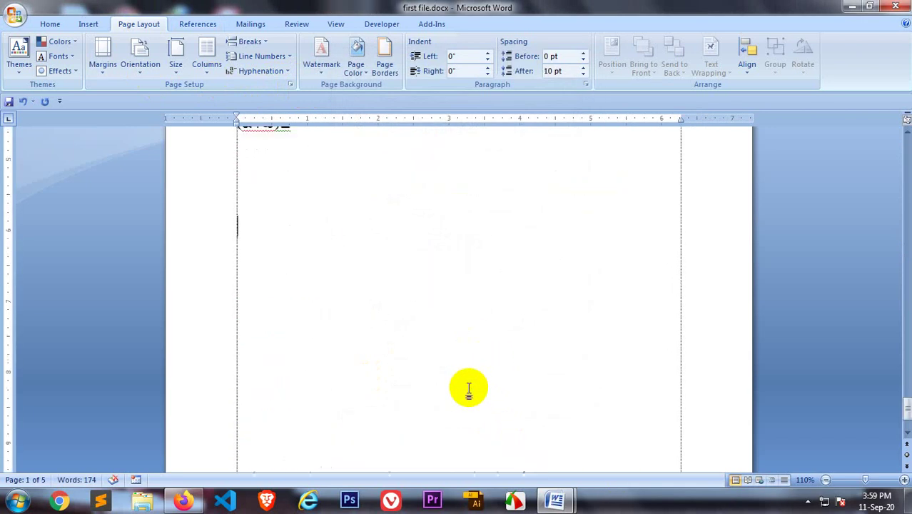
{"action": "scroll", "coordinate": [311, 371], "scroll_direction": "up", "scroll_amount": 5}
{"action": "scroll", "coordinate": [350, 370], "scroll_direction": "up", "scroll_amount": 5}
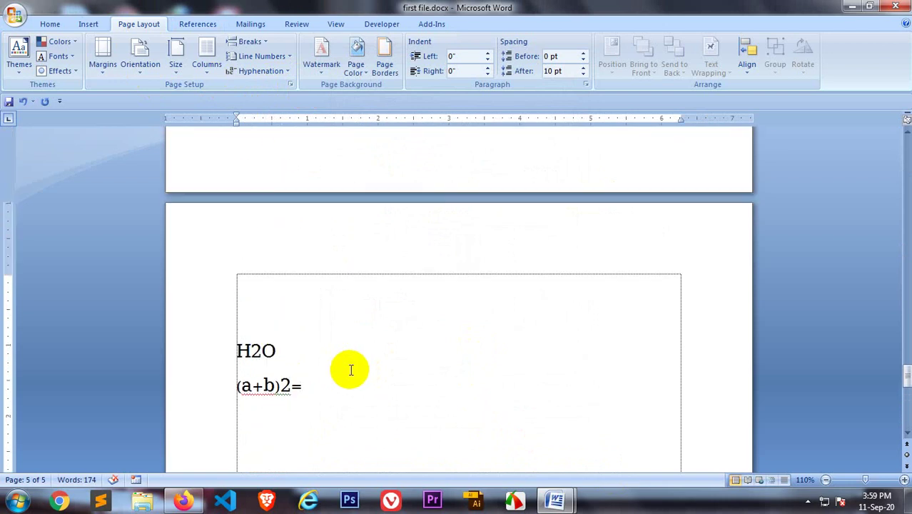
{"action": "scroll", "coordinate": [350, 369], "scroll_direction": "up", "scroll_amount": 3}
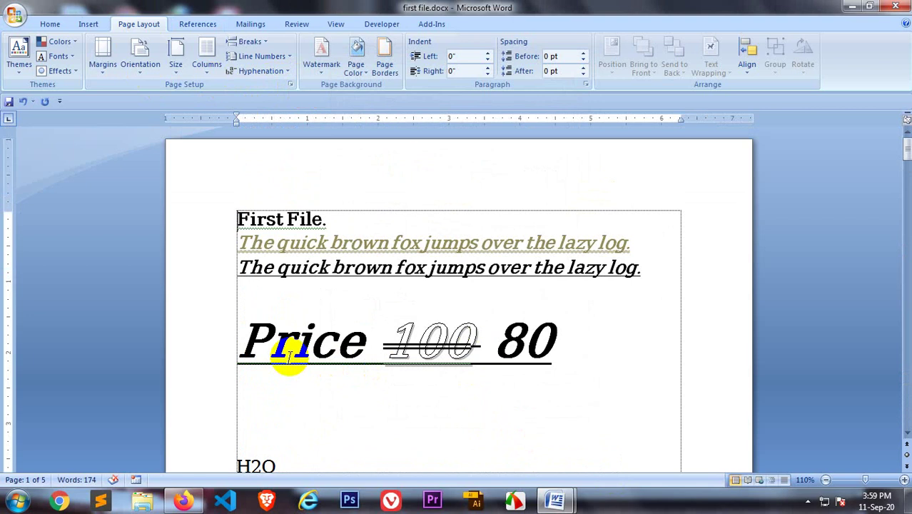
Insert a Plain Number 1 page number at the top of each page
{"action": "left_click", "coordinate": [88, 25]}
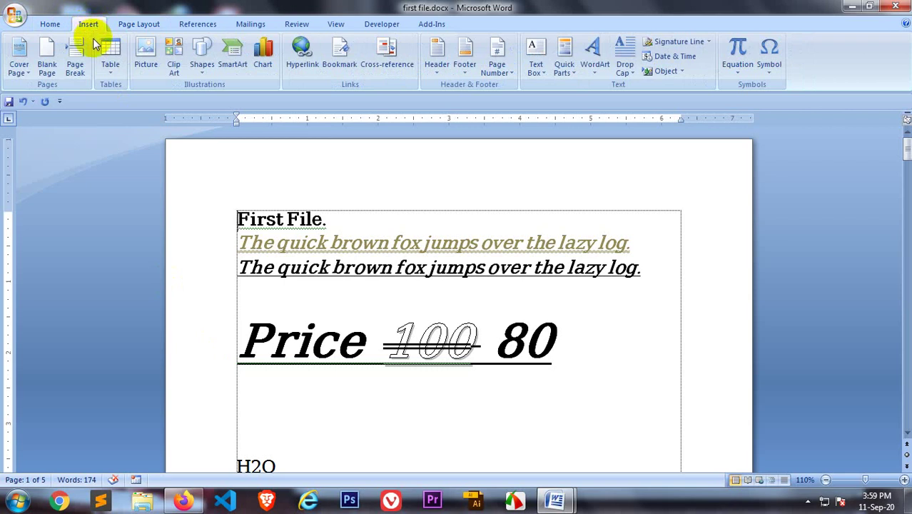
{"action": "left_click", "coordinate": [498, 63]}
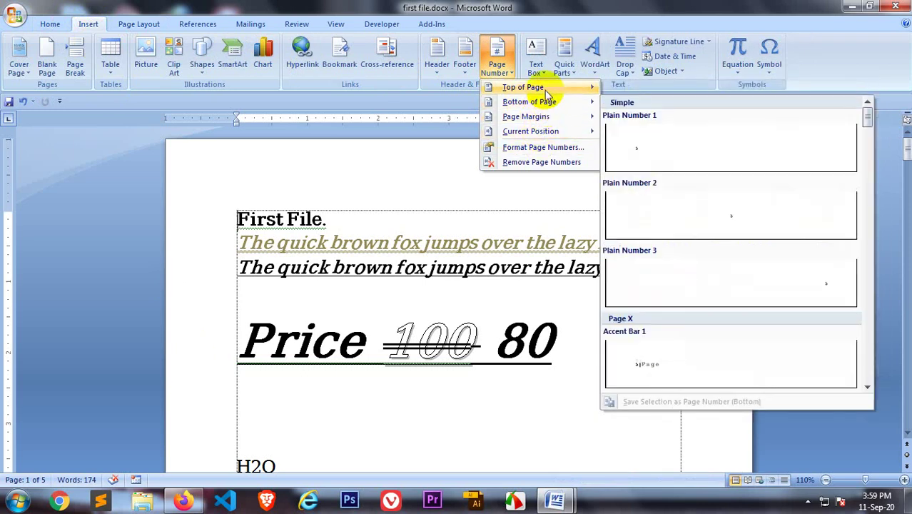
{"action": "mouse_move", "coordinate": [528, 87]}
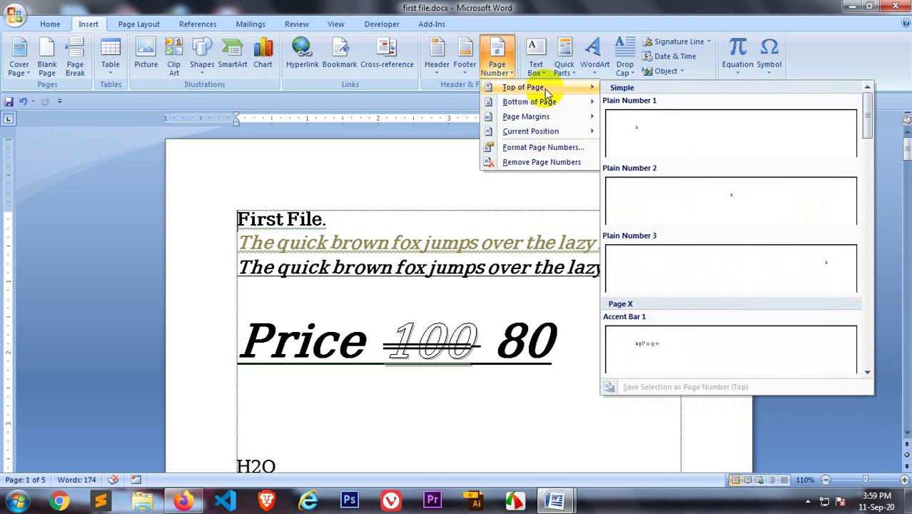
{"action": "left_click", "coordinate": [661, 129]}
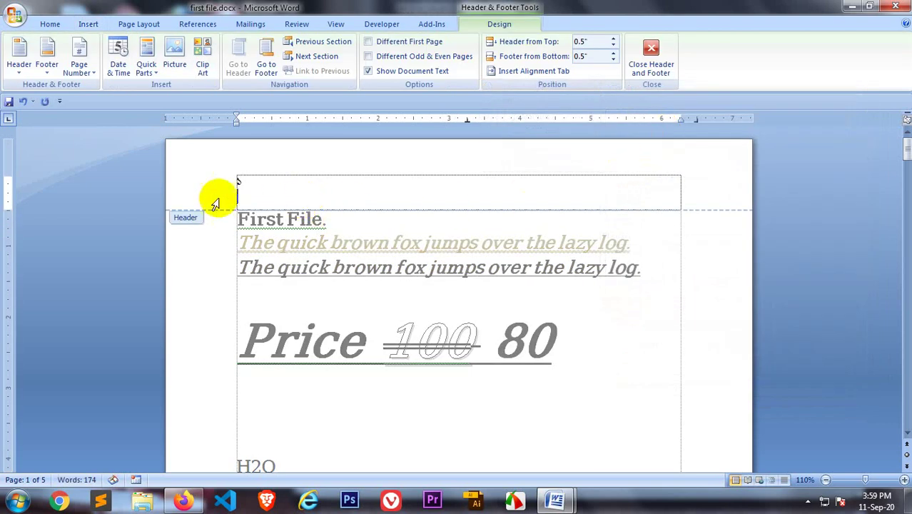
Scroll down through the document and back up to the first page
{"action": "scroll", "coordinate": [305, 286], "scroll_direction": "down", "scroll_amount": 5}
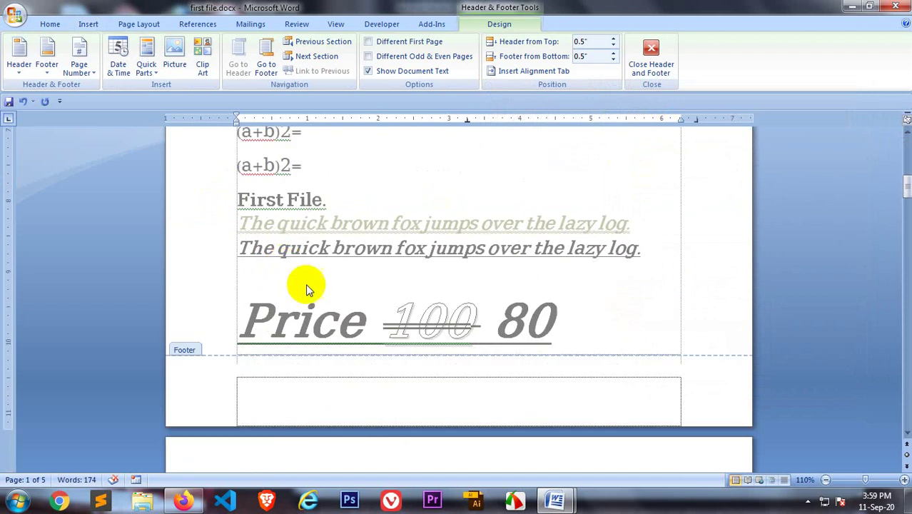
{"action": "scroll", "coordinate": [300, 340], "scroll_direction": "down", "scroll_amount": 10}
{"action": "scroll", "coordinate": [300, 340], "scroll_direction": "down", "scroll_amount": 5}
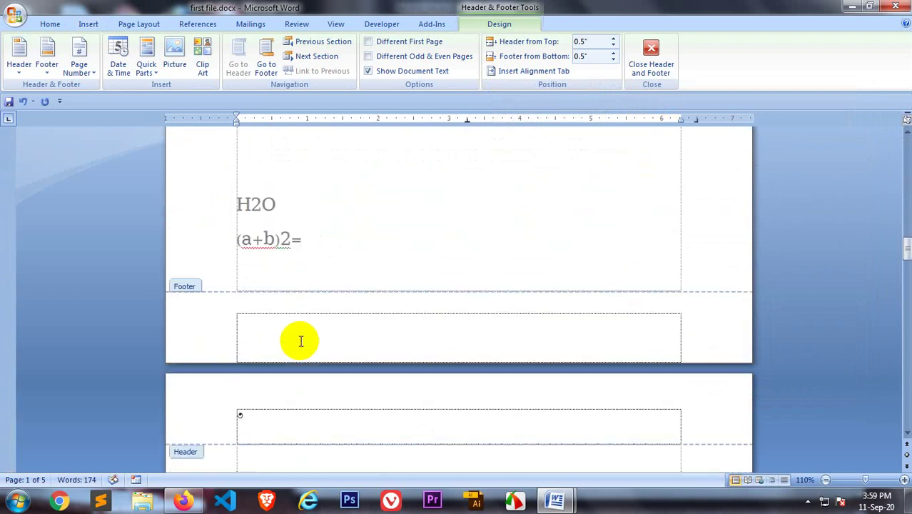
{"action": "scroll", "coordinate": [286, 371], "scroll_direction": "down", "scroll_amount": 5}
{"action": "scroll", "coordinate": [281, 385], "scroll_direction": "down", "scroll_amount": 3}
{"action": "scroll", "coordinate": [271, 385], "scroll_direction": "down", "scroll_amount": 6}
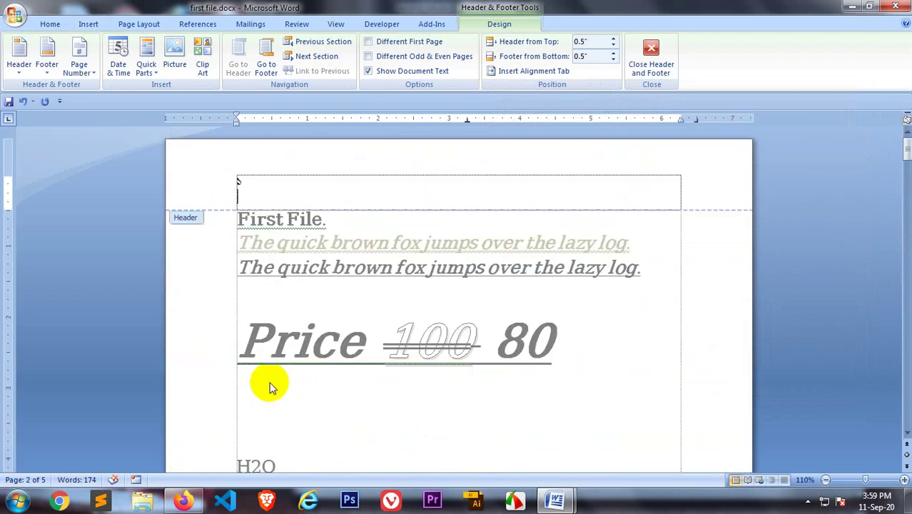
{"action": "scroll", "coordinate": [238, 332], "scroll_direction": "down", "scroll_amount": 4}
{"action": "scroll", "coordinate": [255, 342], "scroll_direction": "down", "scroll_amount": 5}
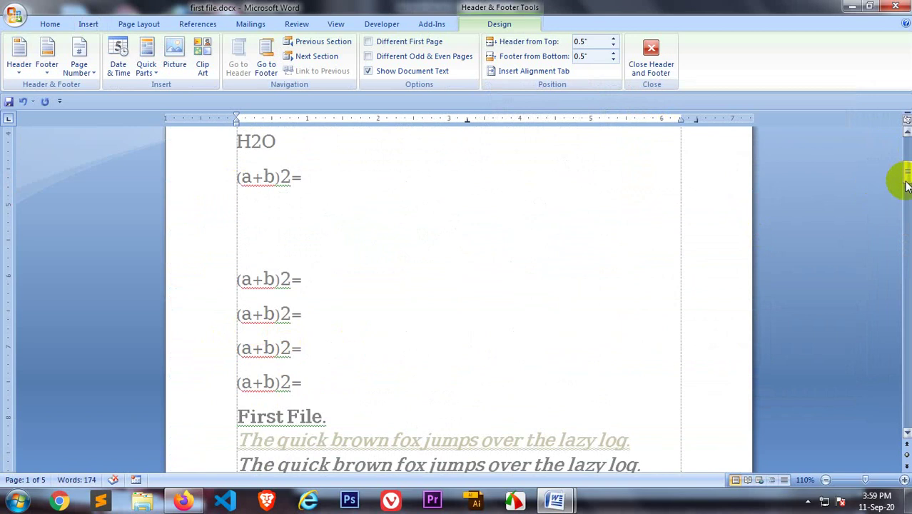
{"action": "left_click_drag", "start_coordinate": [905, 179], "coordinate": [879, 398]}
{"action": "scroll", "coordinate": [228, 383], "scroll_direction": "up", "scroll_amount": 4}
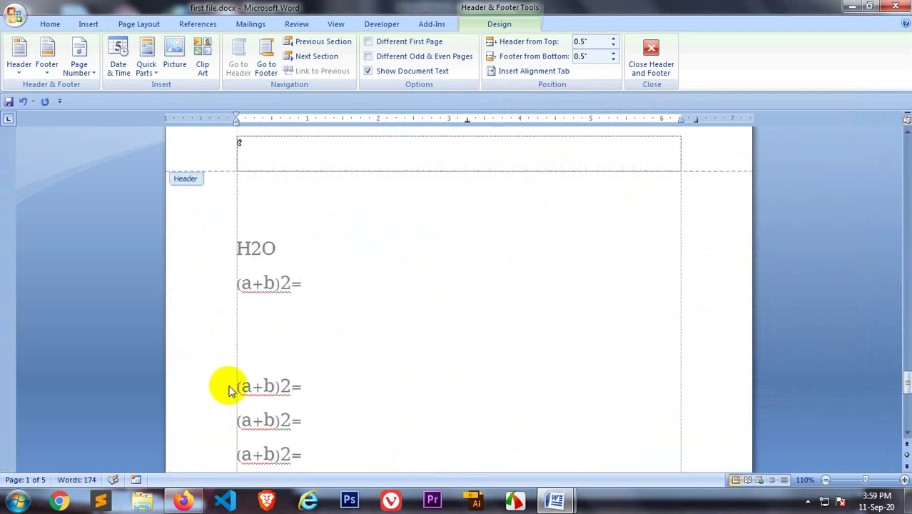
{"action": "scroll", "coordinate": [289, 183], "scroll_direction": "up", "scroll_amount": 3}
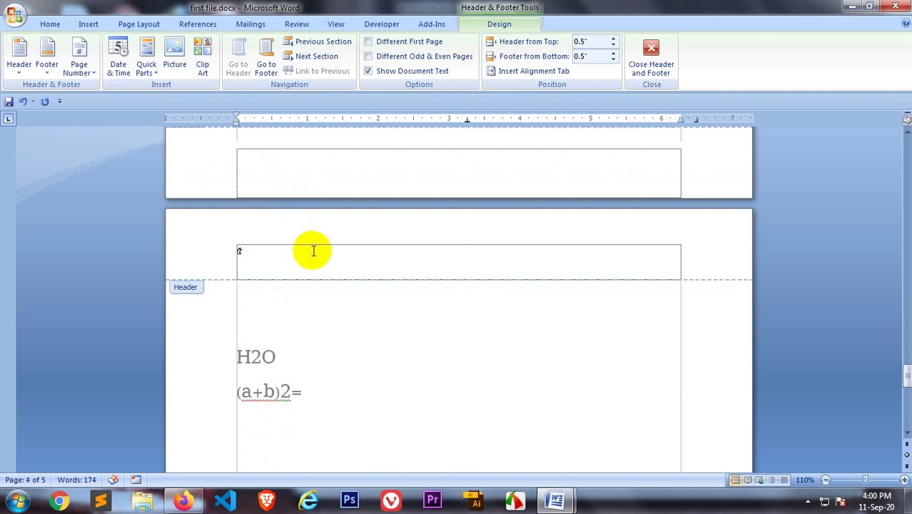
{"action": "left_click_drag", "start_coordinate": [906, 372], "coordinate": [904, 126]}
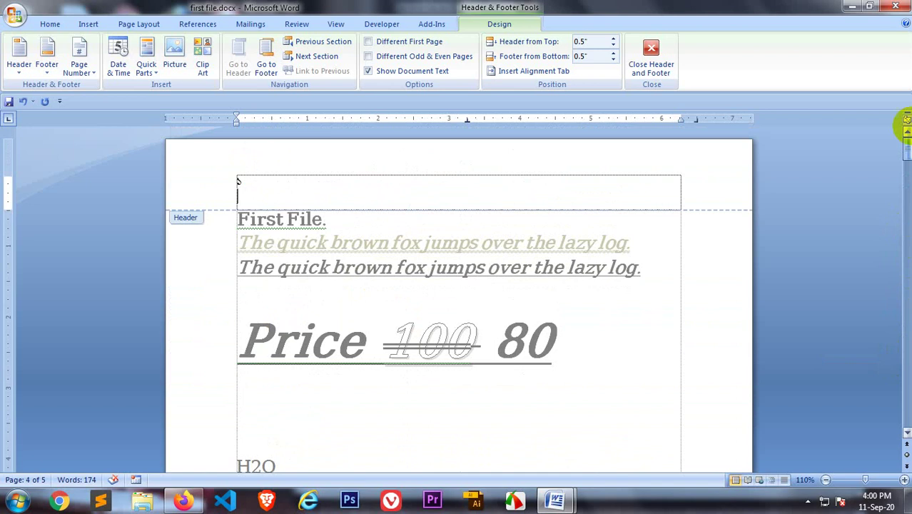
Delete the stray small character from the page header, then return to the body
{"action": "double_click", "coordinate": [346, 314]}
{"action": "double_click", "coordinate": [258, 183]}
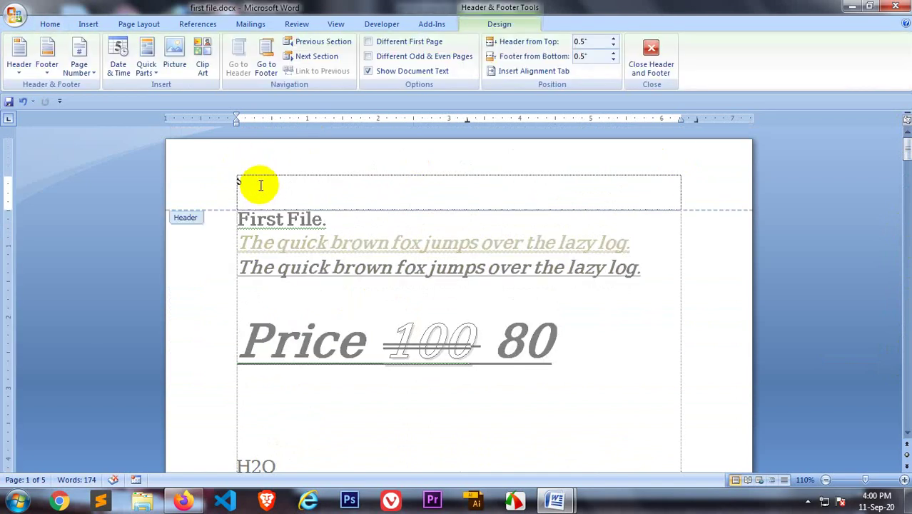
{"action": "double_click", "coordinate": [263, 182]}
{"action": "key", "text": "Delete"}
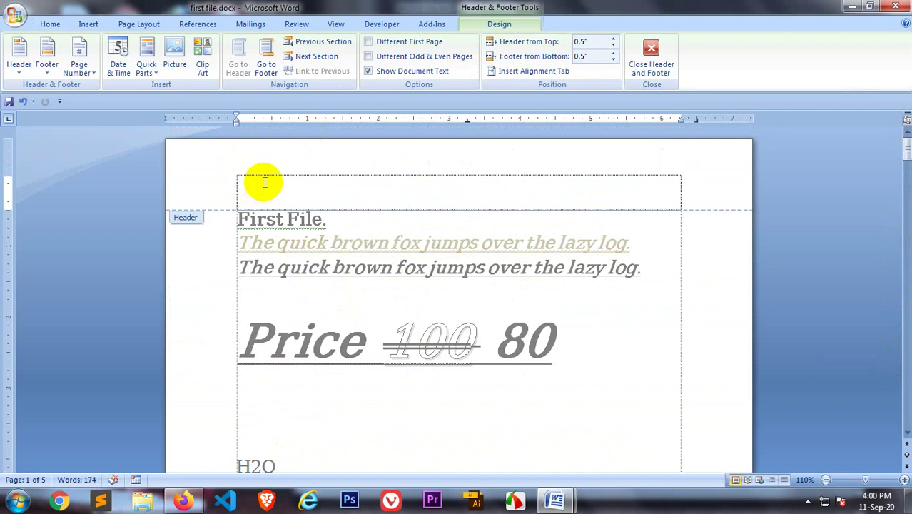
{"action": "double_click", "coordinate": [378, 369]}
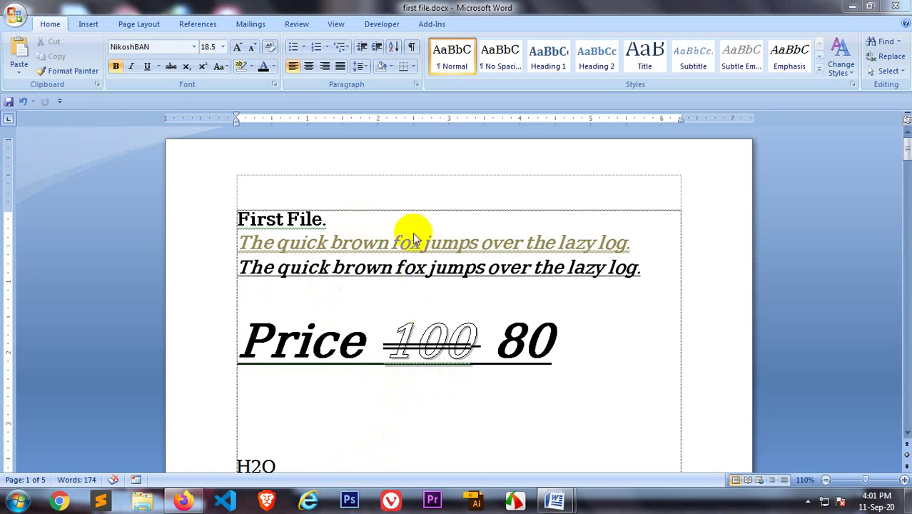
{"action": "left_click_drag", "start_coordinate": [417, 269], "coordinate": [434, 269]}
{"action": "left_click", "coordinate": [463, 401]}
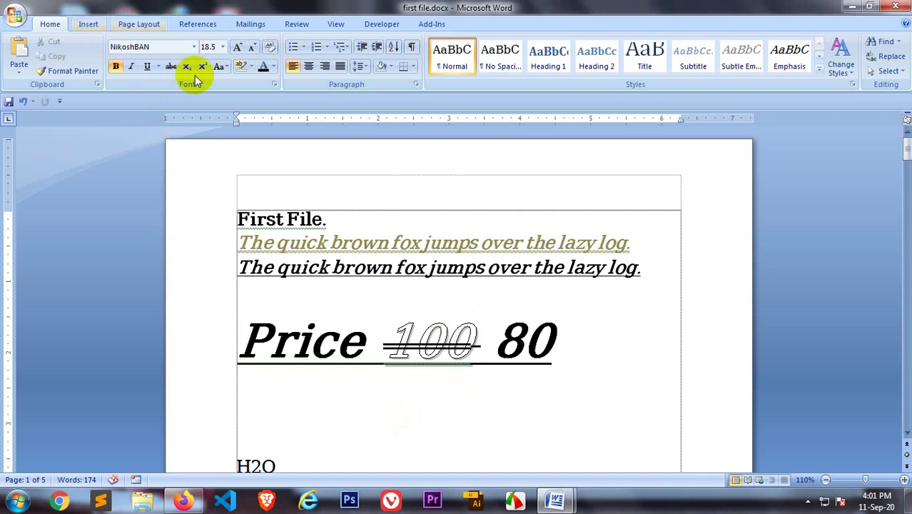
{"action": "left_click", "coordinate": [336, 25]}
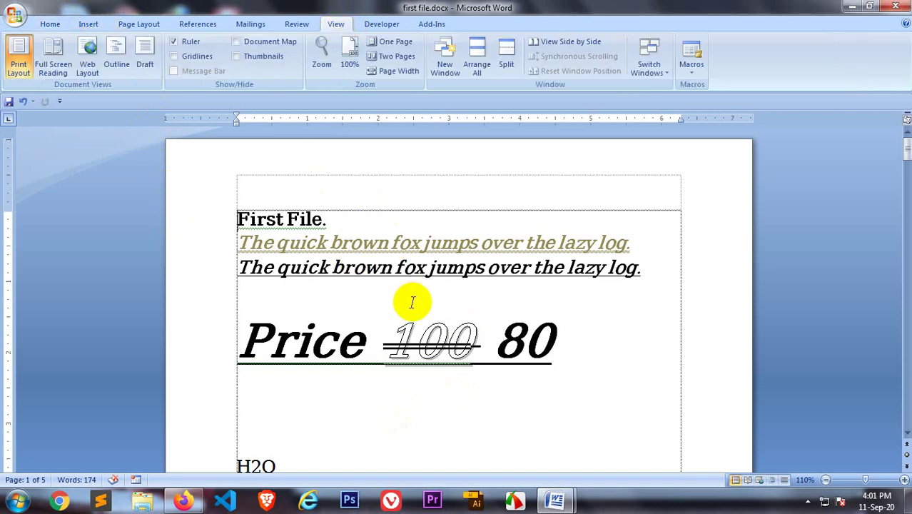
Type 'This is my Header Page' into the header and scroll to check every page
{"action": "double_click", "coordinate": [417, 177]}
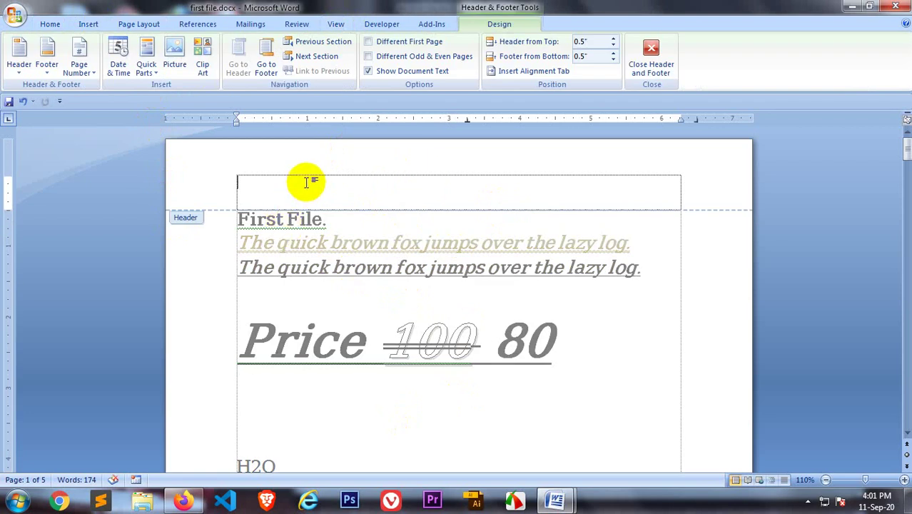
{"action": "type", "text": "This"}
{"action": "type", "text": "my"}
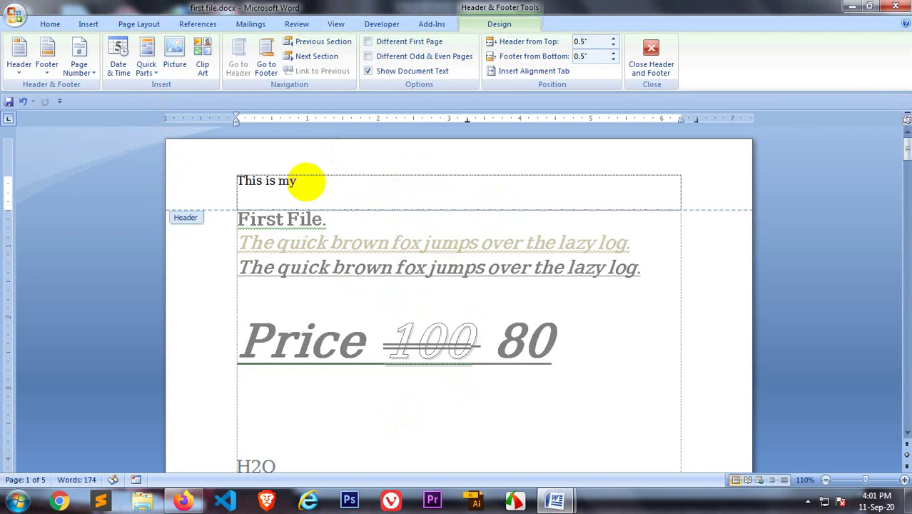
{"action": "type", "text": " He"}
{"action": "type", "text": "e"}
{"action": "type", "text": "er Page"}
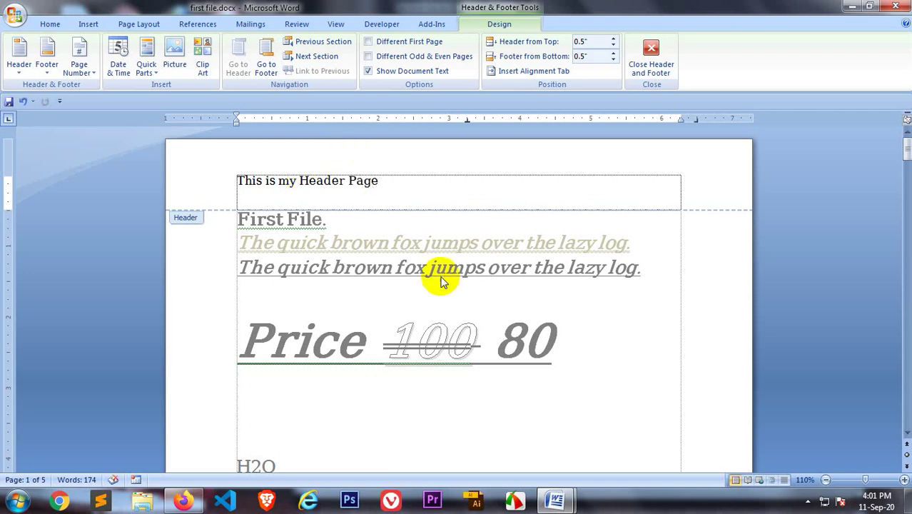
{"action": "double_click", "coordinate": [439, 278]}
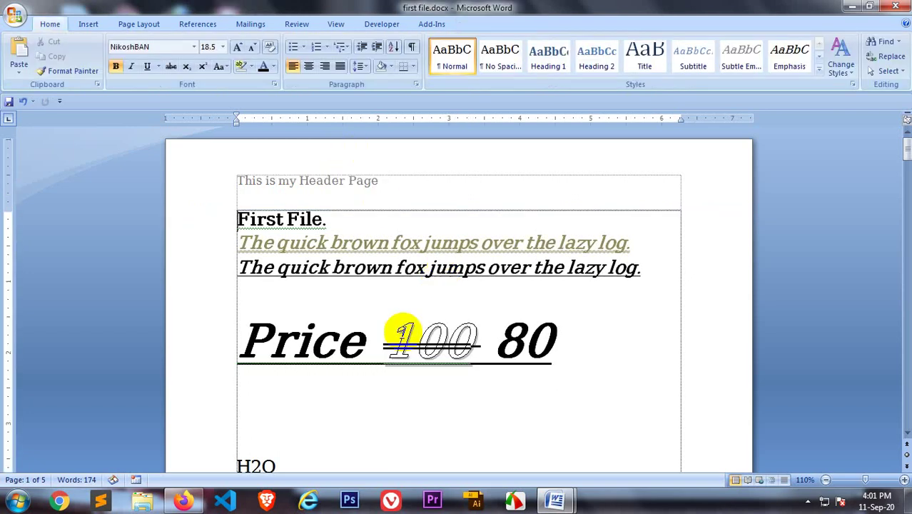
{"action": "scroll", "coordinate": [358, 395], "scroll_direction": "down", "scroll_amount": 7}
{"action": "scroll", "coordinate": [366, 390], "scroll_direction": "down", "scroll_amount": 6}
{"action": "scroll", "coordinate": [372, 398], "scroll_direction": "down", "scroll_amount": 4}
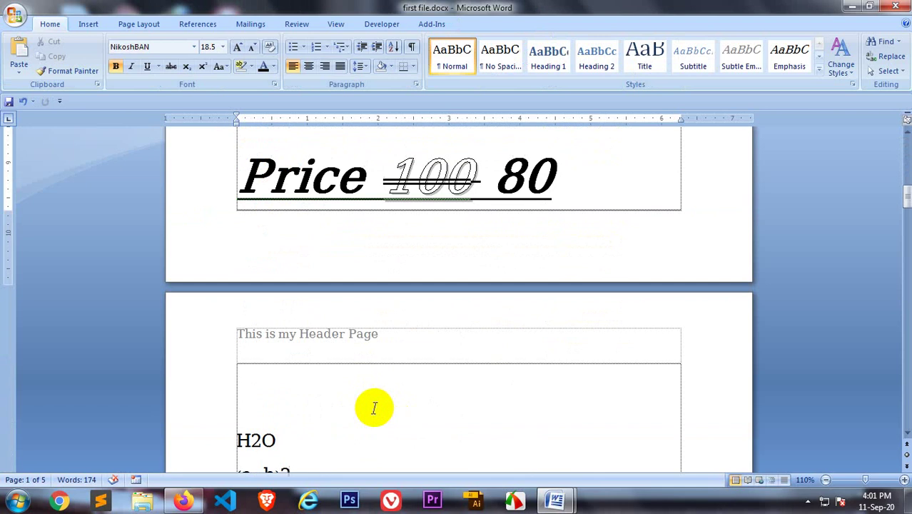
{"action": "scroll", "coordinate": [417, 373], "scroll_direction": "down", "scroll_amount": 4}
{"action": "scroll", "coordinate": [411, 387], "scroll_direction": "down", "scroll_amount": 6}
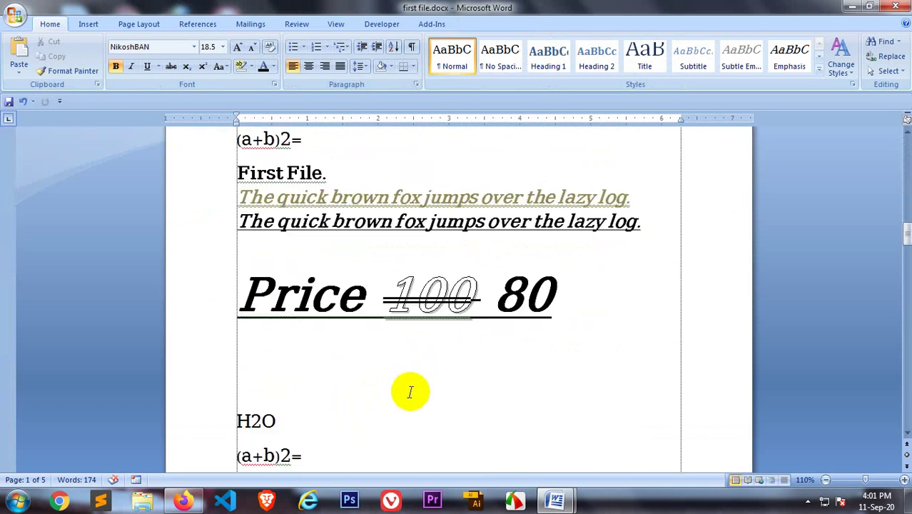
{"action": "scroll", "coordinate": [408, 393], "scroll_direction": "down", "scroll_amount": 4}
{"action": "scroll", "coordinate": [385, 403], "scroll_direction": "down", "scroll_amount": 5}
{"action": "scroll", "coordinate": [463, 343], "scroll_direction": "down", "scroll_amount": 1}
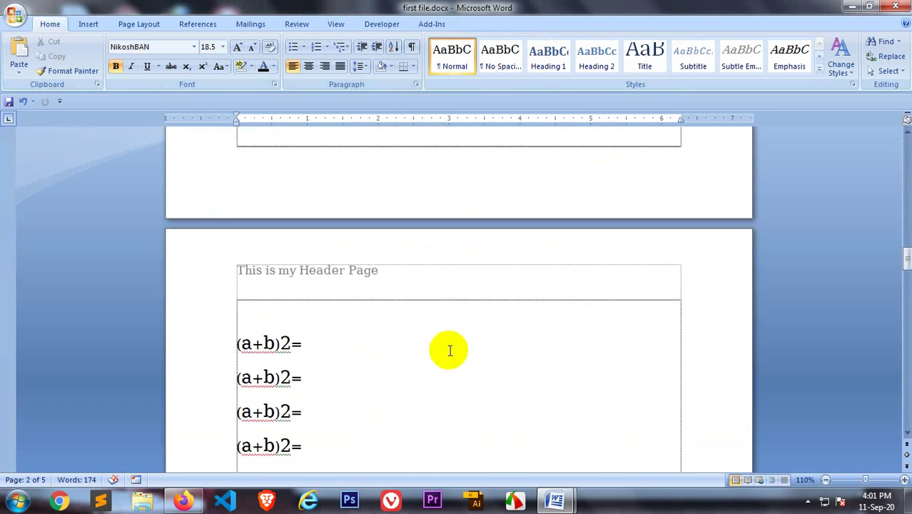
{"action": "scroll", "coordinate": [449, 349], "scroll_direction": "up", "scroll_amount": 15}
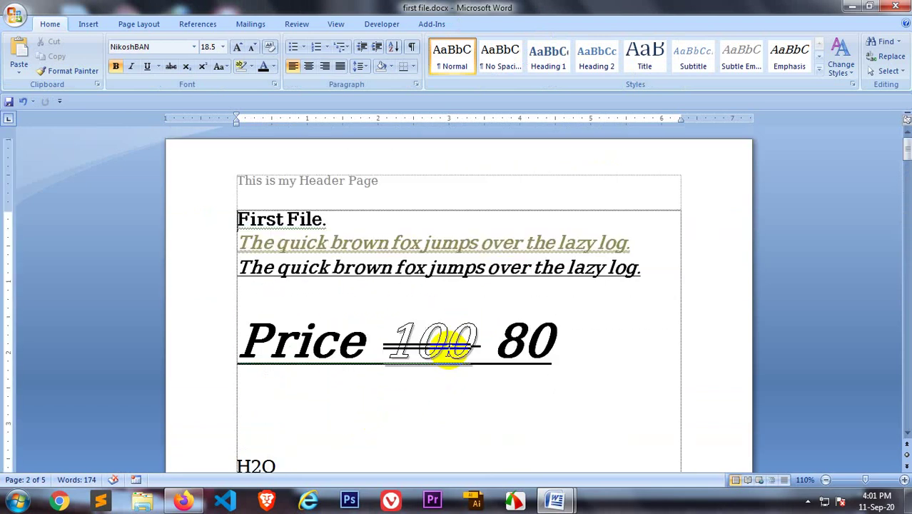
Replace the header text with 'USoft IT' and centre it
{"action": "double_click", "coordinate": [326, 181]}
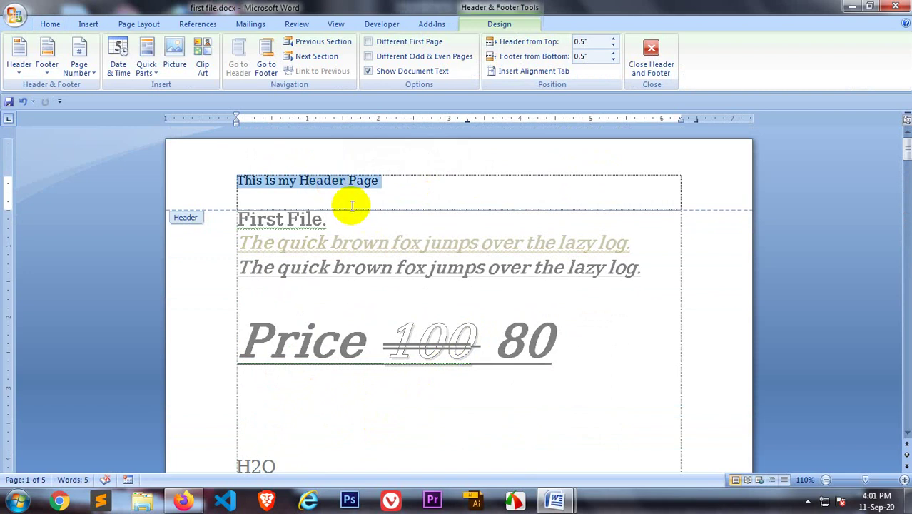
{"action": "type", "text": "US"}
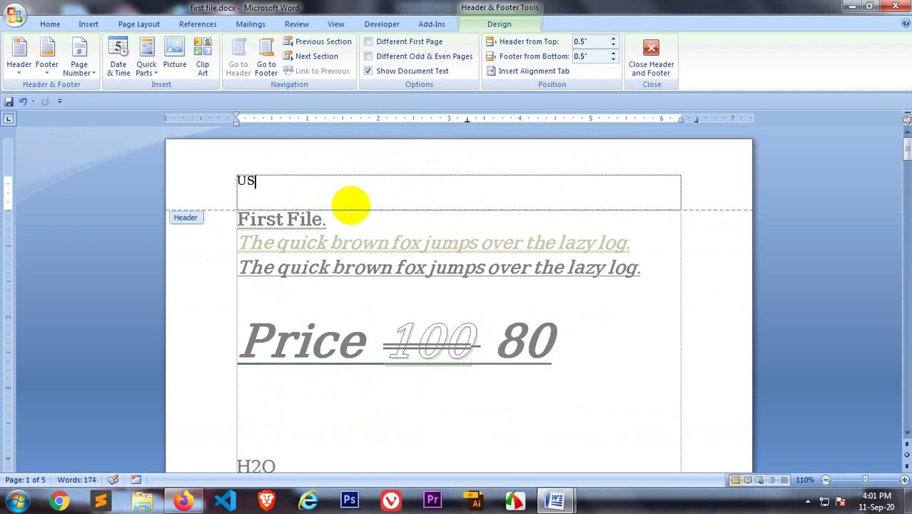
{"action": "type", "text": "ost"}
{"action": "key", "text": "BackSpace"}
{"action": "key", "text": "BackSpace"}
{"action": "type", "text": "ft"}
{"action": "type", "text": " IT"}
{"action": "key", "text": "ctrl+e"}
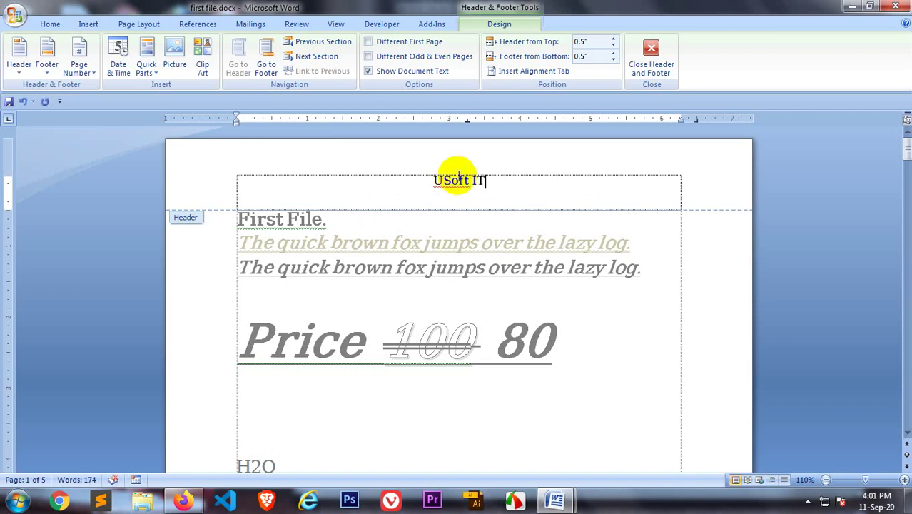
Enlarge the USoft IT header font two sizes, then return to the body
{"action": "triple_click", "coordinate": [455, 179]}
{"action": "key", "text": "ctrl+shift+period"}
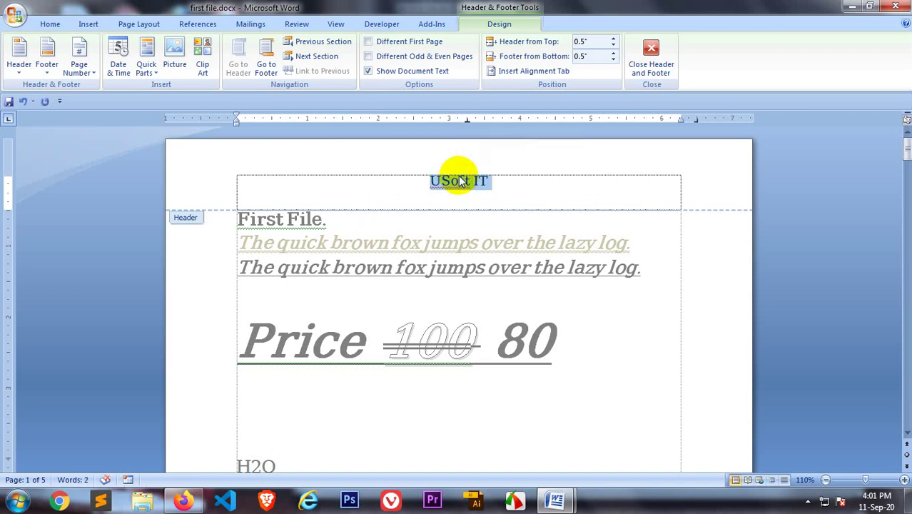
{"action": "key", "text": "ctrl+shift+period"}
{"action": "key", "text": "ctrl+shift+period"}
{"action": "key", "text": "ctrl+shift+period"}
{"action": "key", "text": "ctrl+shift+period"}
{"action": "key", "text": "ctrl+shift+period"}
{"action": "key", "text": "ctrl+shift+period"}
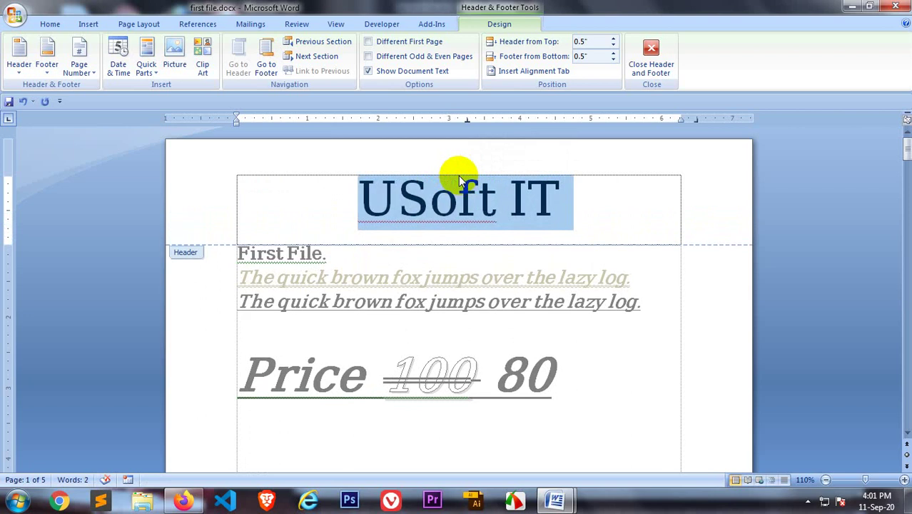
{"action": "left_click", "coordinate": [553, 218]}
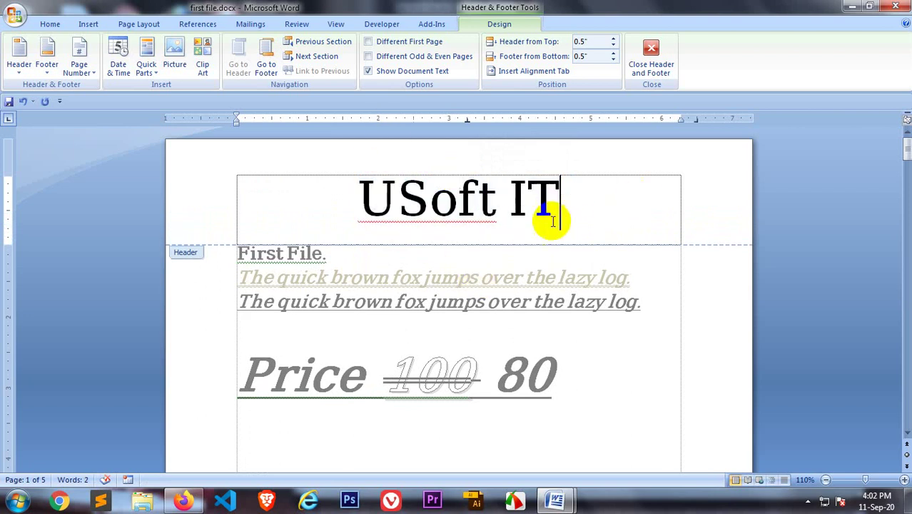
{"action": "left_click", "coordinate": [555, 332]}
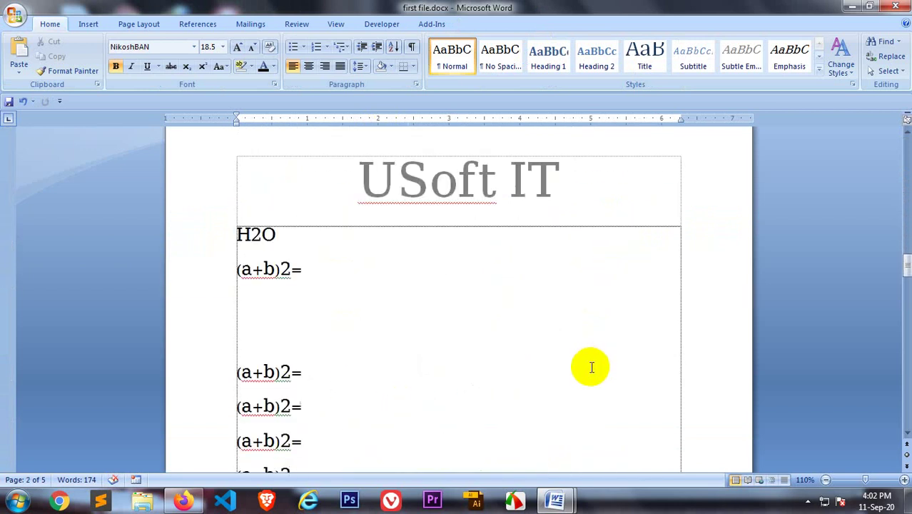
{"action": "scroll", "coordinate": [571, 368], "scroll_direction": "down", "scroll_amount": 5}
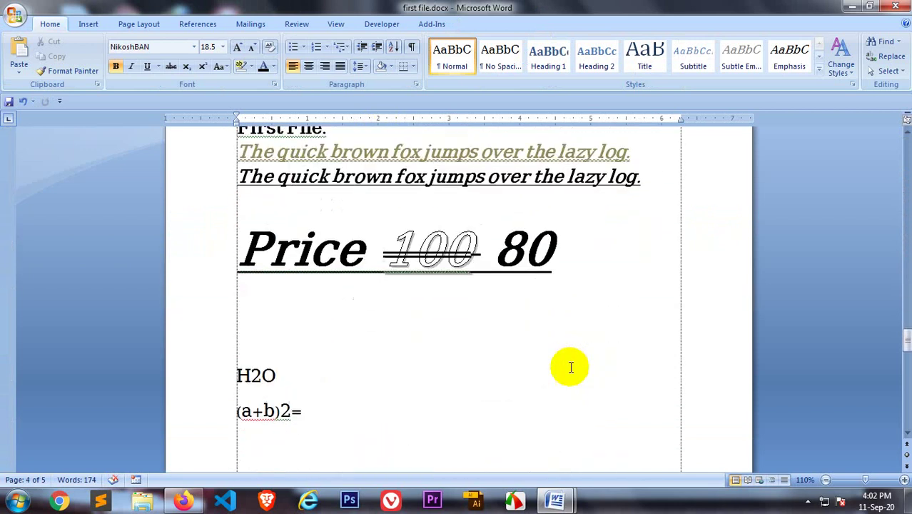
{"action": "scroll", "coordinate": [571, 368], "scroll_direction": "down", "scroll_amount": 4}
{"action": "scroll", "coordinate": [571, 368], "scroll_direction": "up", "scroll_amount": 7}
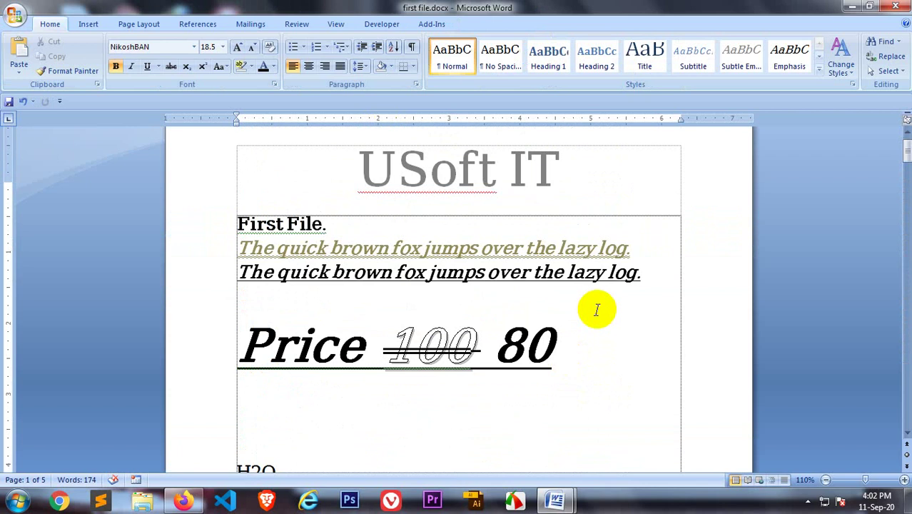
{"action": "scroll", "coordinate": [576, 279], "scroll_direction": "down", "scroll_amount": 2}
{"action": "scroll", "coordinate": [575, 279], "scroll_direction": "down", "scroll_amount": 3}
{"action": "scroll", "coordinate": [571, 275], "scroll_direction": "up", "scroll_amount": 5}
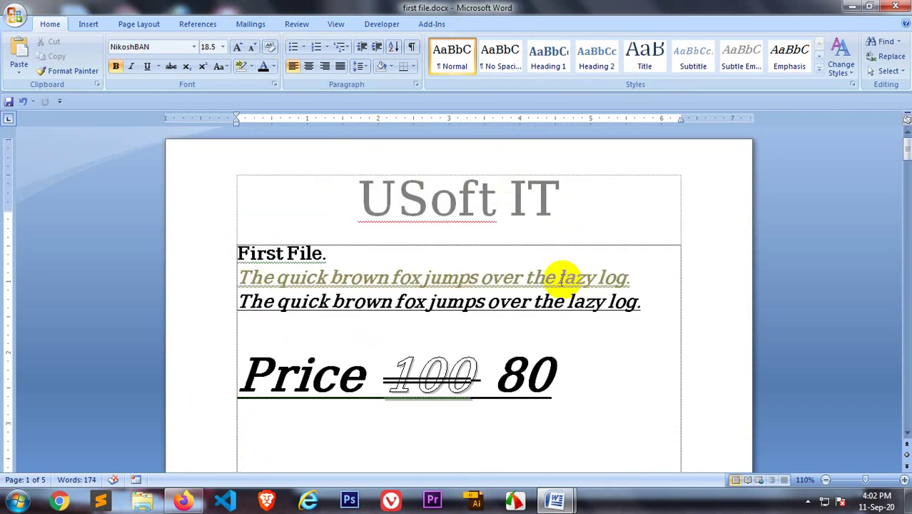
Try shifting the USoft IT header right with a tab, then undo it
{"action": "double_click", "coordinate": [467, 197]}
{"action": "left_click_drag", "start_coordinate": [460, 199], "coordinate": [482, 211]}
{"action": "key", "text": "Home"}
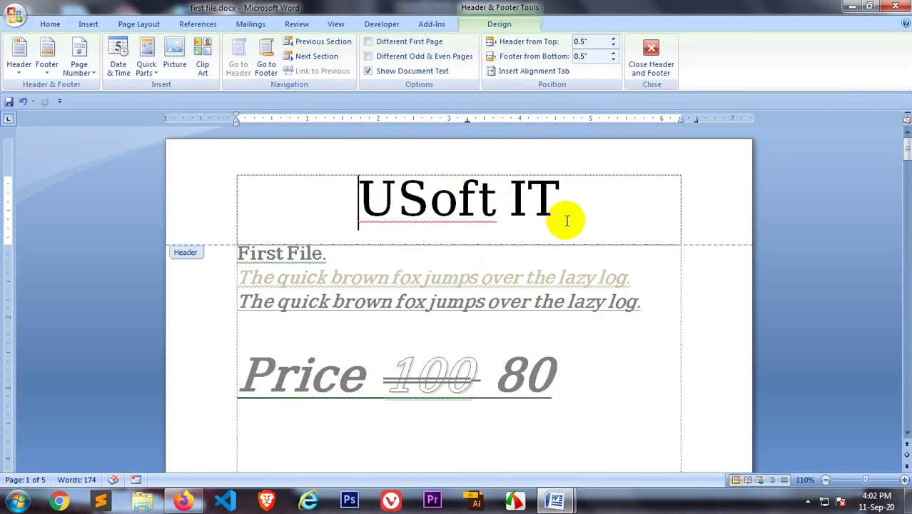
{"action": "key", "text": "Tab"}
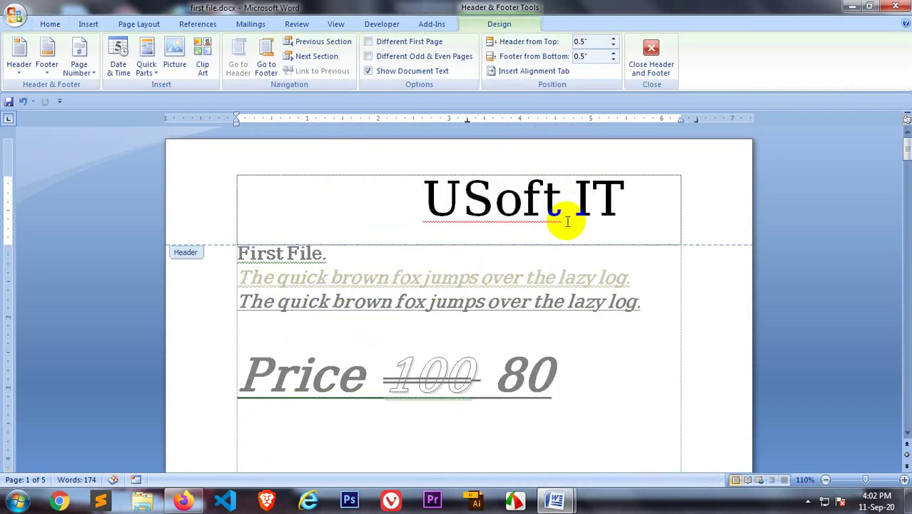
{"action": "key", "text": "BackSpace"}
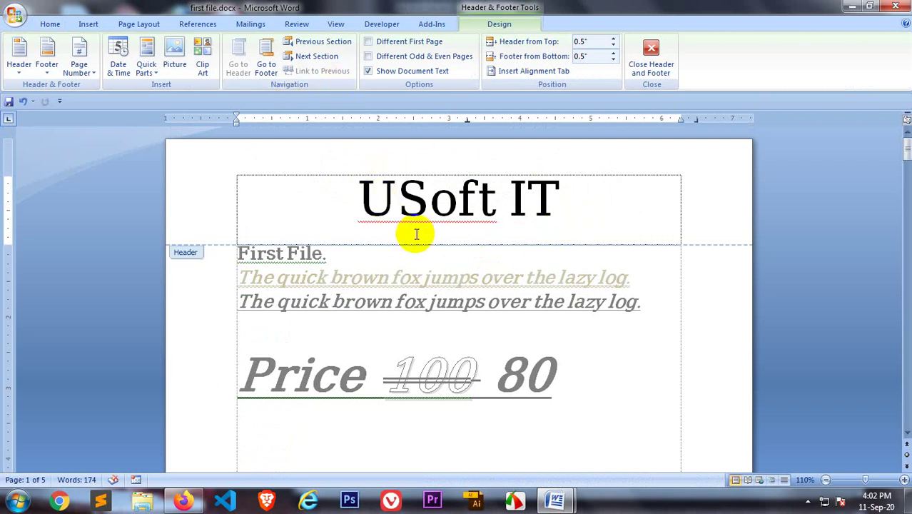
Dismiss the Footer gallery without choosing a design and return to the body
{"action": "left_click", "coordinate": [48, 60]}
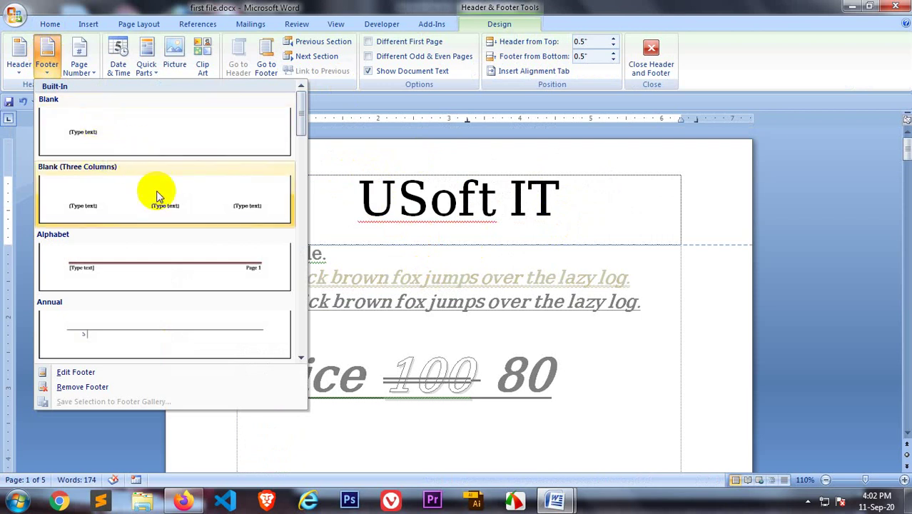
{"action": "key", "text": "Escape"}
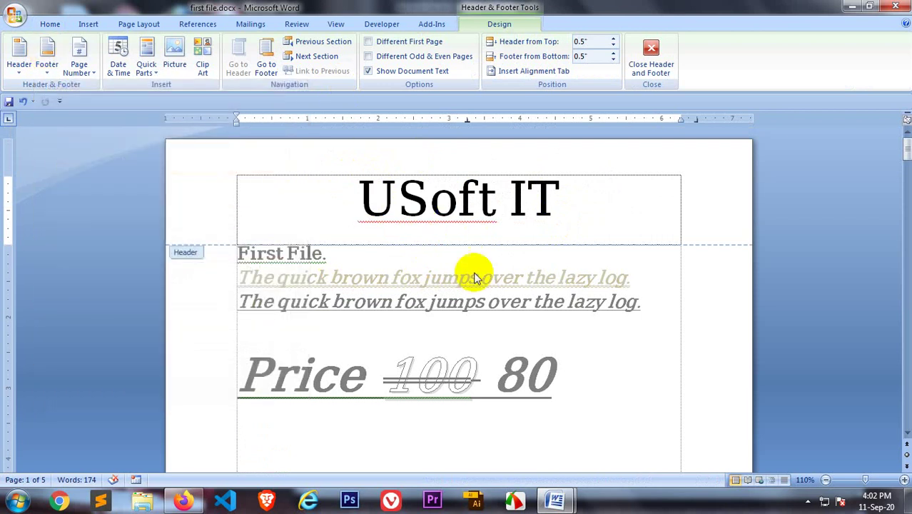
{"action": "double_click", "coordinate": [468, 292]}
{"action": "scroll", "coordinate": [451, 293], "scroll_direction": "up", "scroll_amount": 3}
{"action": "scroll", "coordinate": [451, 293], "scroll_direction": "down", "scroll_amount": 5}
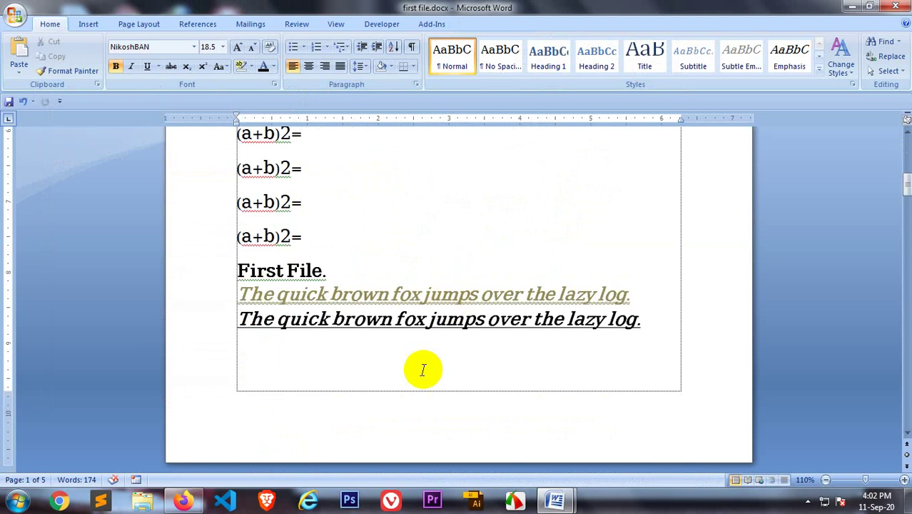
Type an address line into the footer and centre it
{"action": "double_click", "coordinate": [358, 420]}
{"action": "type", "text": "৯/১, D"}
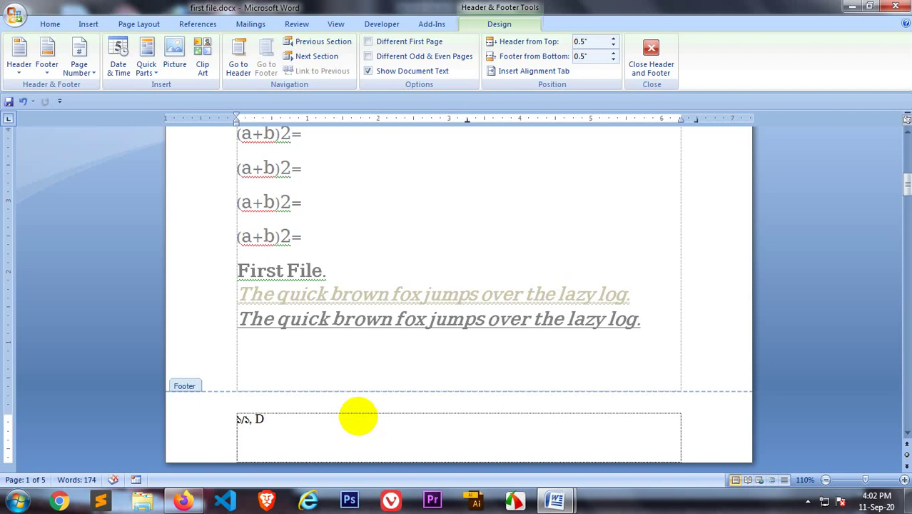
{"action": "type", "text": "hanmon"}
{"action": "type", "text": "di, "}
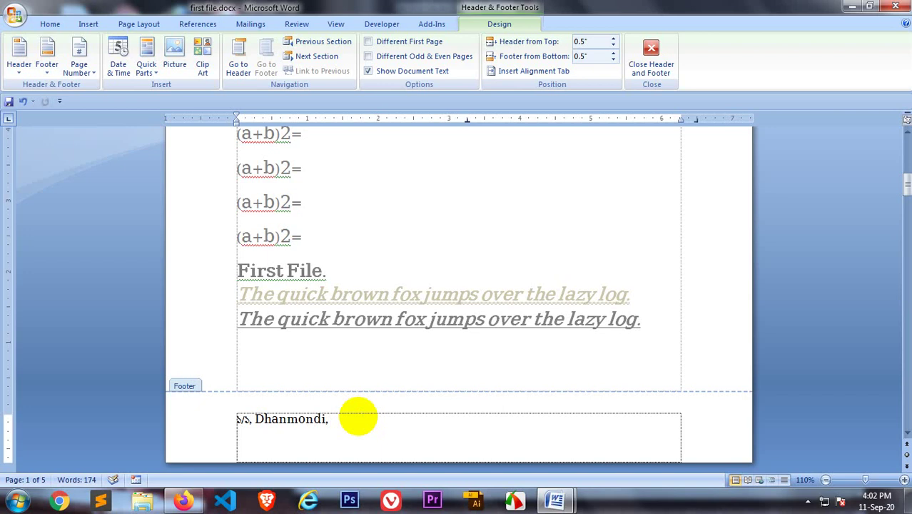
{"action": "type", "text": "Dhaka"}
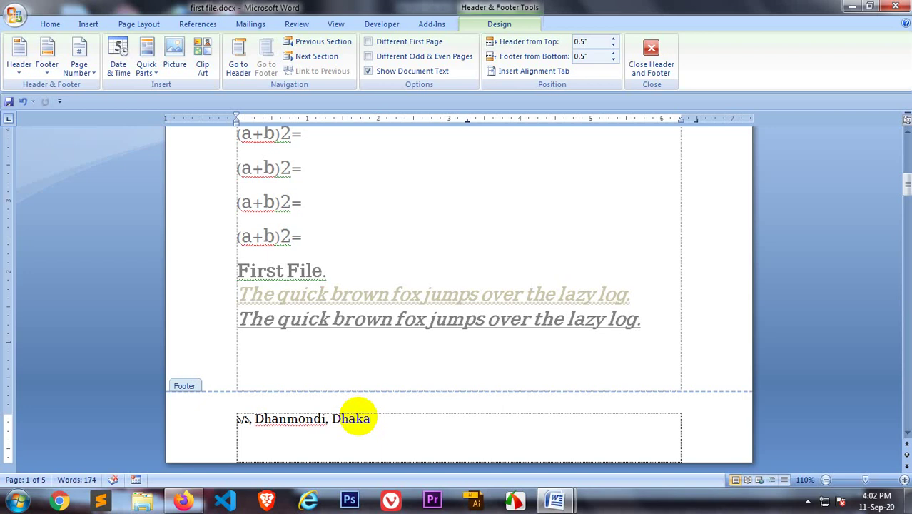
{"action": "key", "text": "ctrl+e"}
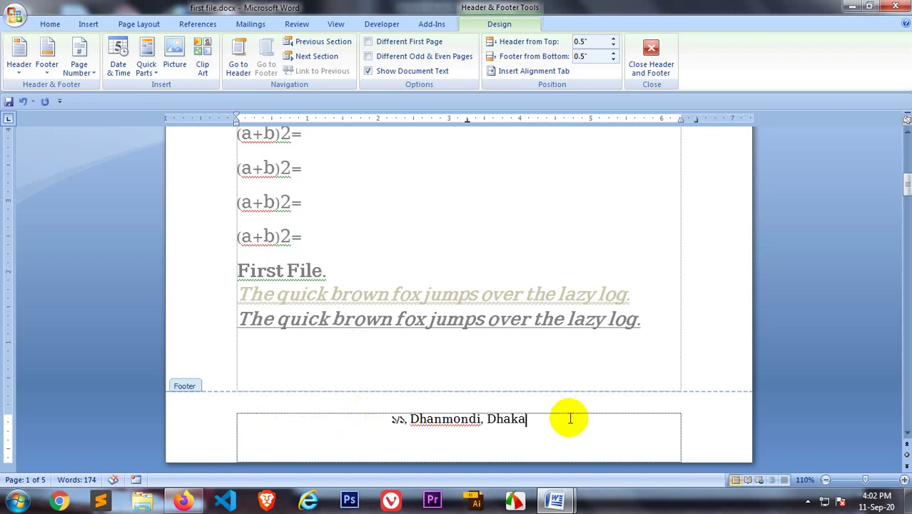
{"action": "double_click", "coordinate": [447, 241]}
Scroll to page 2 and reopen its footer for editing
{"action": "scroll", "coordinate": [449, 285], "scroll_direction": "down", "scroll_amount": 2}
{"action": "scroll", "coordinate": [457, 306], "scroll_direction": "up", "scroll_amount": 5}
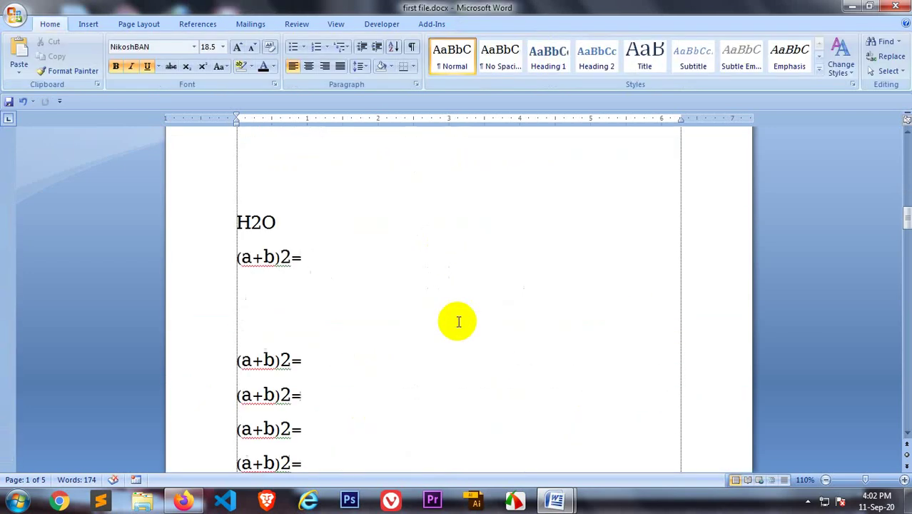
{"action": "scroll", "coordinate": [457, 328], "scroll_direction": "down", "scroll_amount": 5}
{"action": "scroll", "coordinate": [449, 414], "scroll_direction": "down", "scroll_amount": 1}
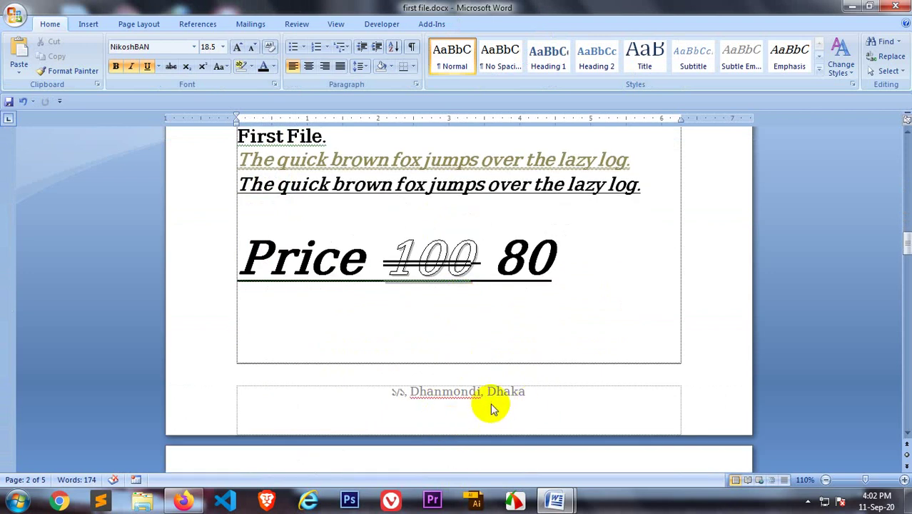
{"action": "scroll", "coordinate": [490, 410], "scroll_direction": "down", "scroll_amount": 2}
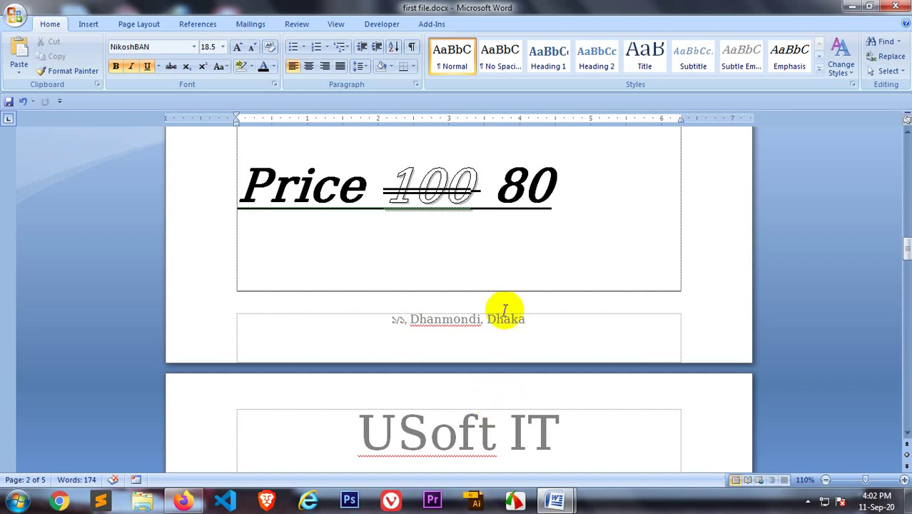
{"action": "left_click", "coordinate": [501, 216]}
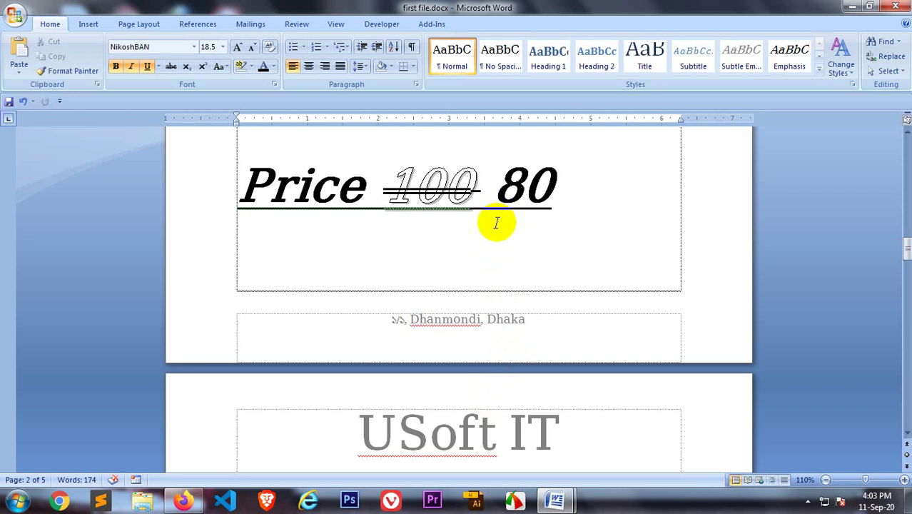
{"action": "double_click", "coordinate": [516, 323]}
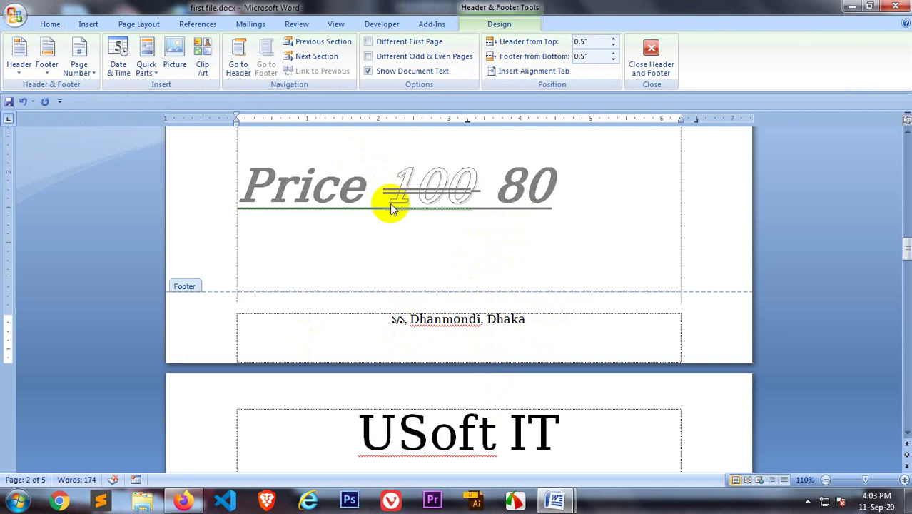
Insert a FileName field into the footer via Quick Parts > Field
{"action": "left_click", "coordinate": [147, 64]}
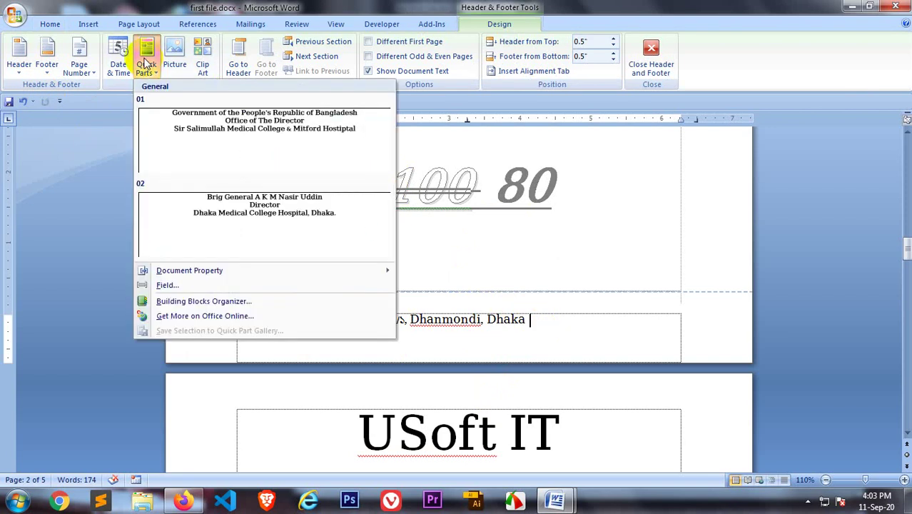
{"action": "left_click", "coordinate": [171, 284]}
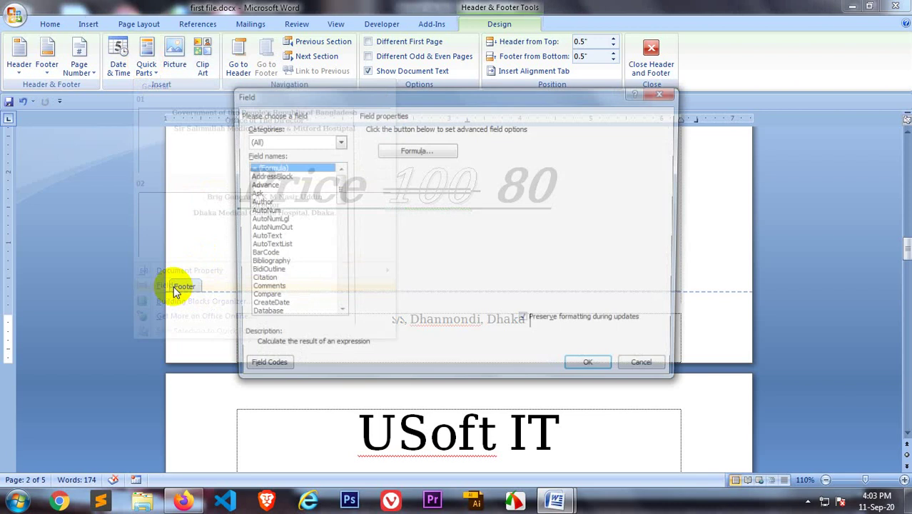
{"action": "left_click", "coordinate": [263, 254]}
{"action": "scroll", "coordinate": [269, 257], "scroll_direction": "down", "scroll_amount": 2}
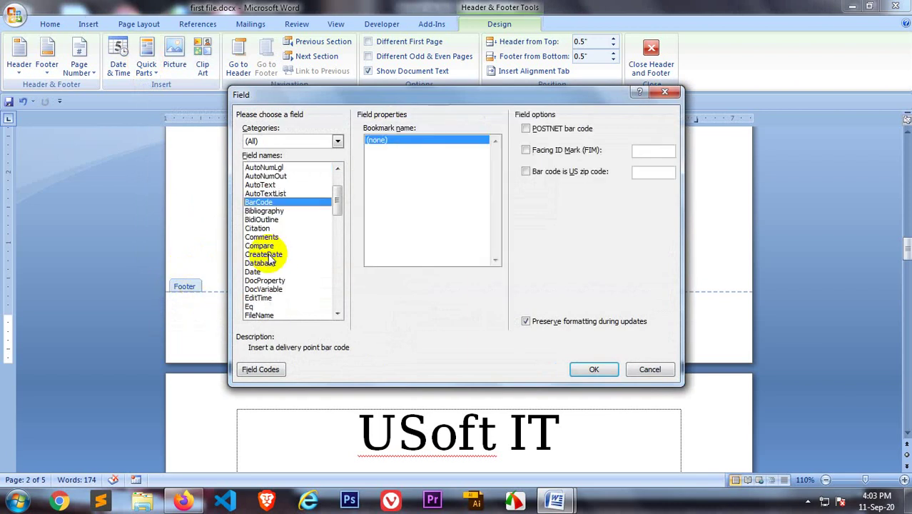
{"action": "scroll", "coordinate": [272, 263], "scroll_direction": "down", "scroll_amount": 3}
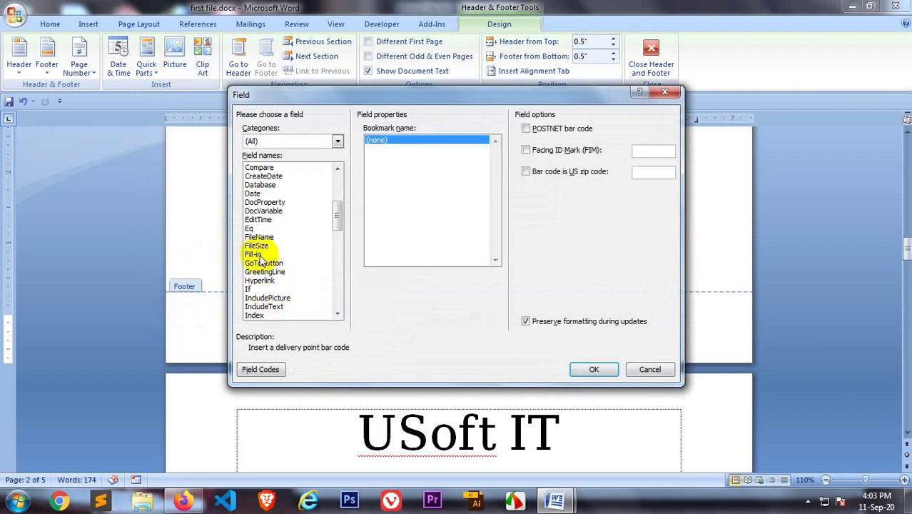
{"action": "left_click", "coordinate": [264, 238]}
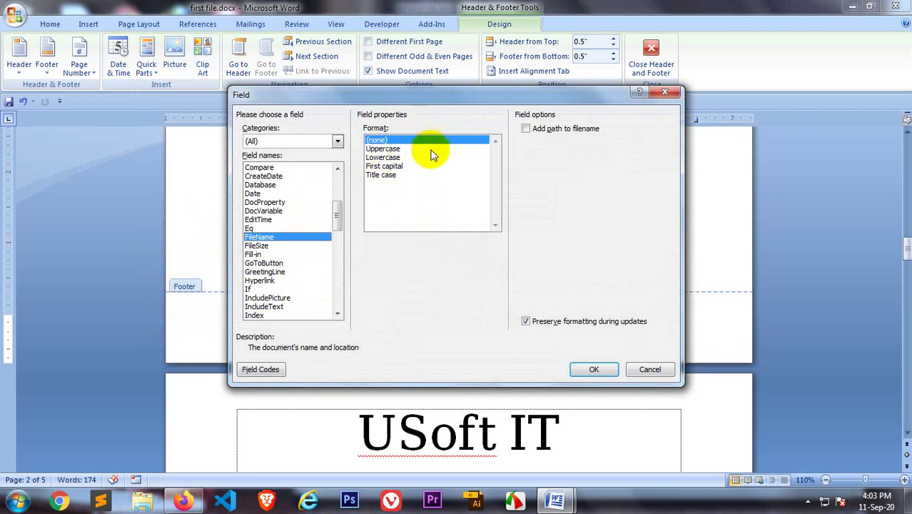
{"action": "left_click", "coordinate": [579, 369]}
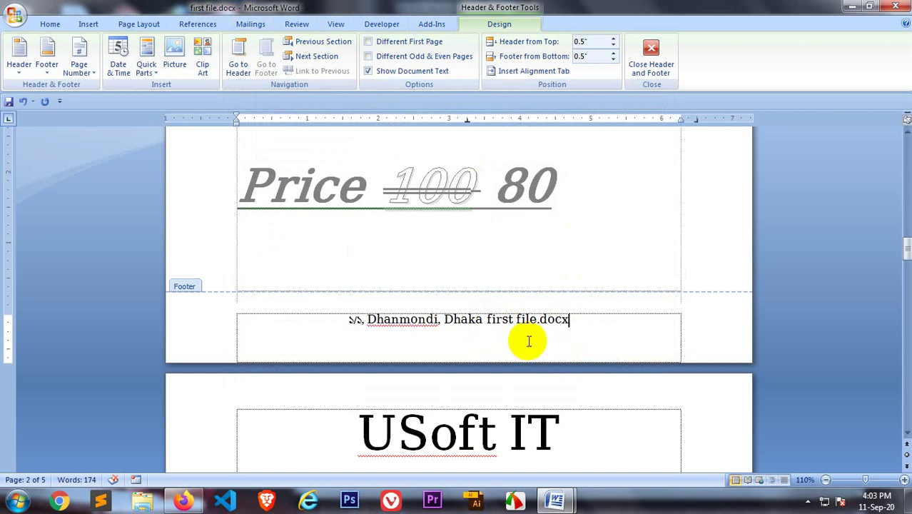
Delete the address text, keeping only the file name in the footer
{"action": "left_click", "coordinate": [482, 325], "text": "shift"}
{"action": "left_click_drag", "start_coordinate": [483, 322], "coordinate": [348, 319]}
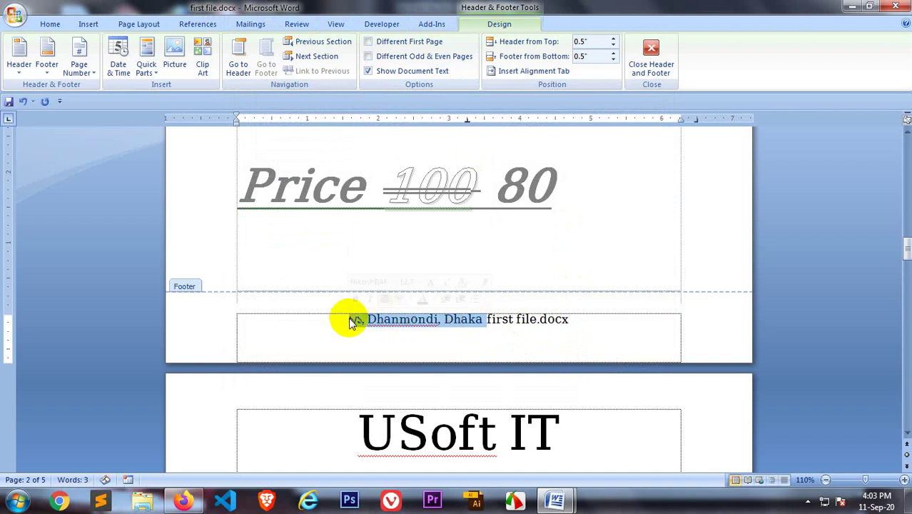
{"action": "key", "text": "Delete"}
{"action": "left_click", "coordinate": [408, 319]}
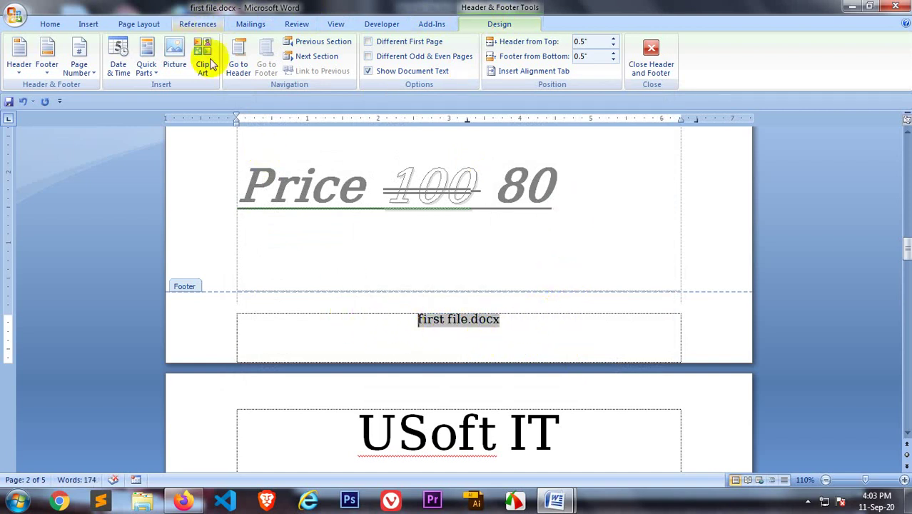
{"action": "left_click", "coordinate": [450, 321]}
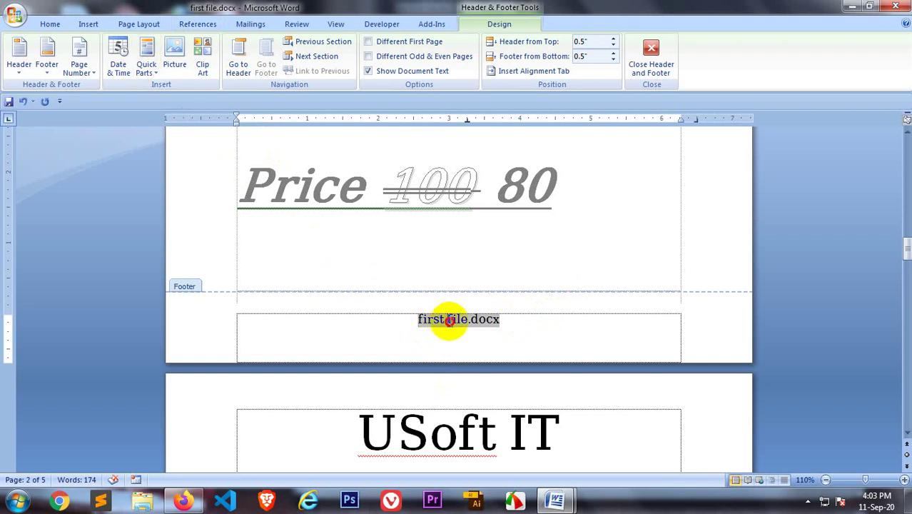
Insert another FileName field, then select all the footer text
{"action": "left_click", "coordinate": [146, 64]}
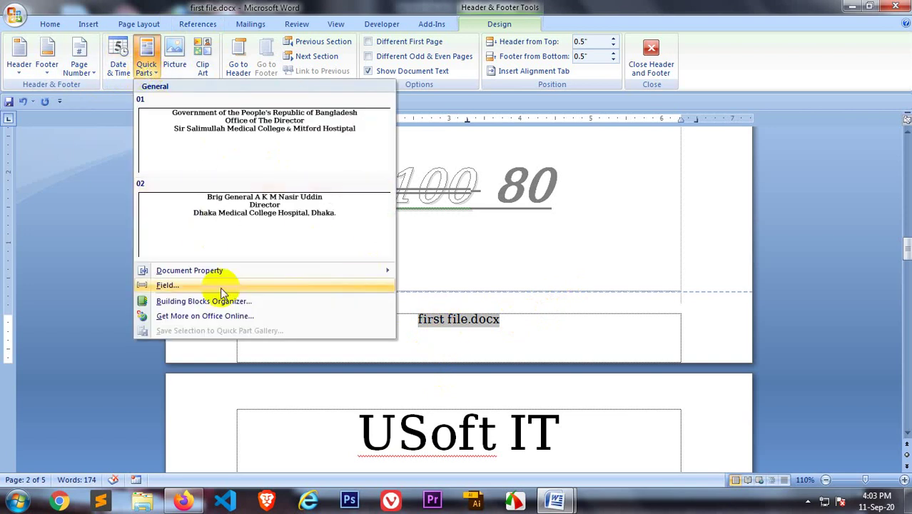
{"action": "left_click", "coordinate": [190, 287]}
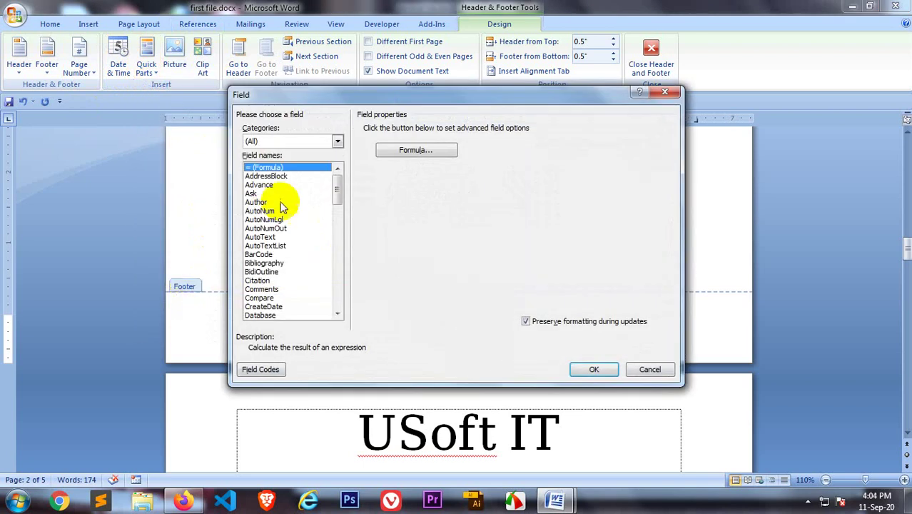
{"action": "left_click", "coordinate": [262, 297]}
{"action": "scroll", "coordinate": [269, 300], "scroll_direction": "down", "scroll_amount": 2}
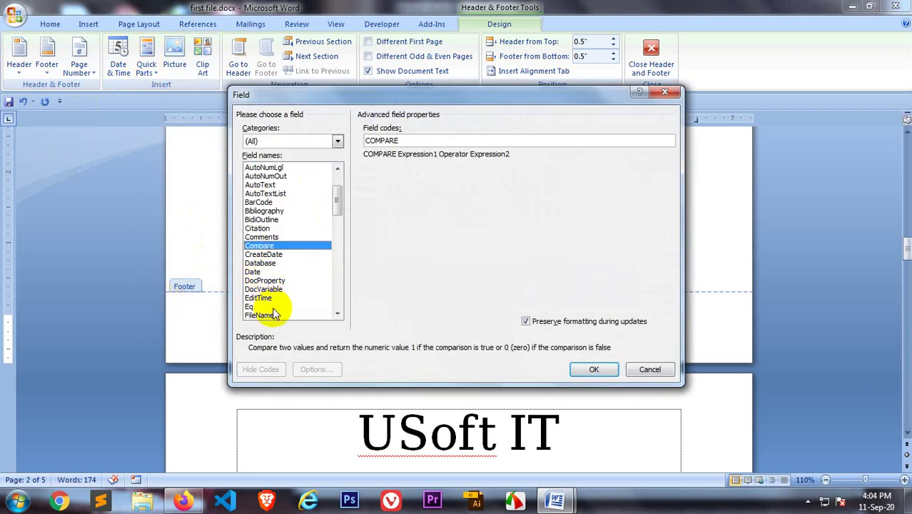
{"action": "double_click", "coordinate": [259, 315]}
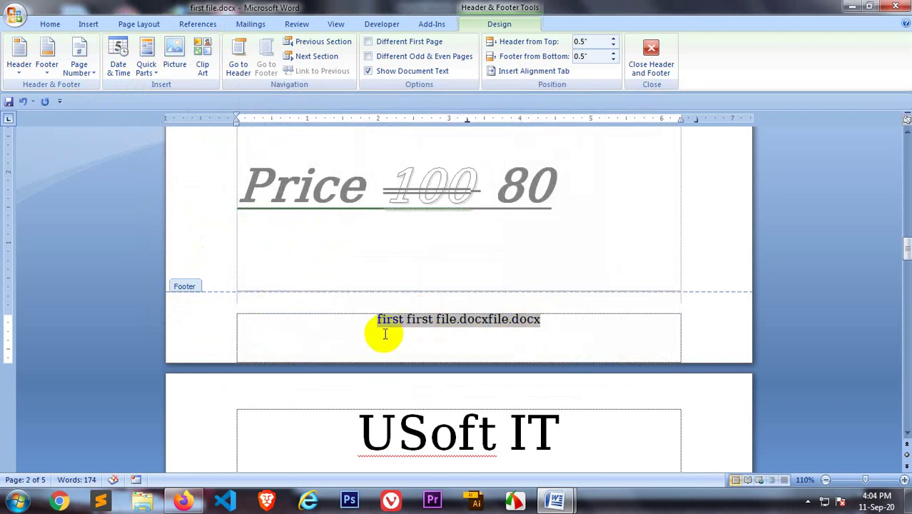
{"action": "left_click_drag", "start_coordinate": [376, 321], "coordinate": [575, 326]}
Clear the footer and insert a FileName field with the full path option
{"action": "key", "text": "Delete"}
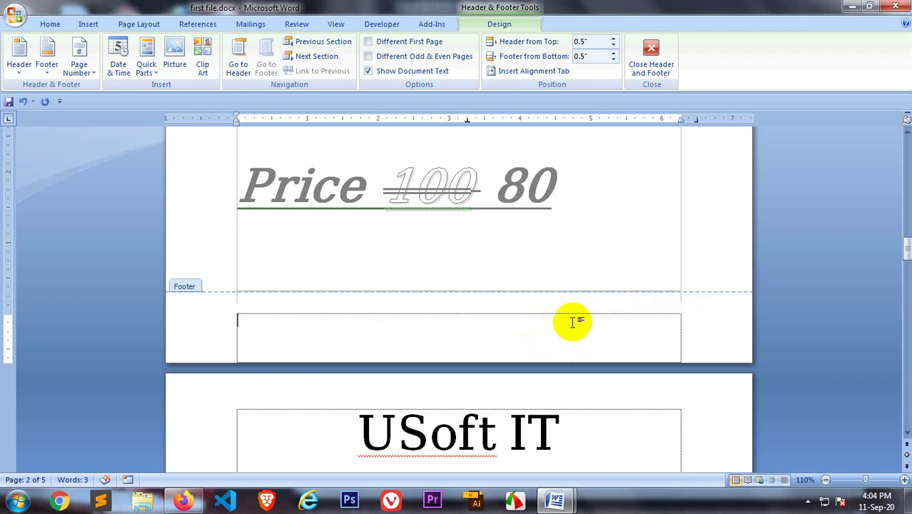
{"action": "left_click", "coordinate": [146, 68]}
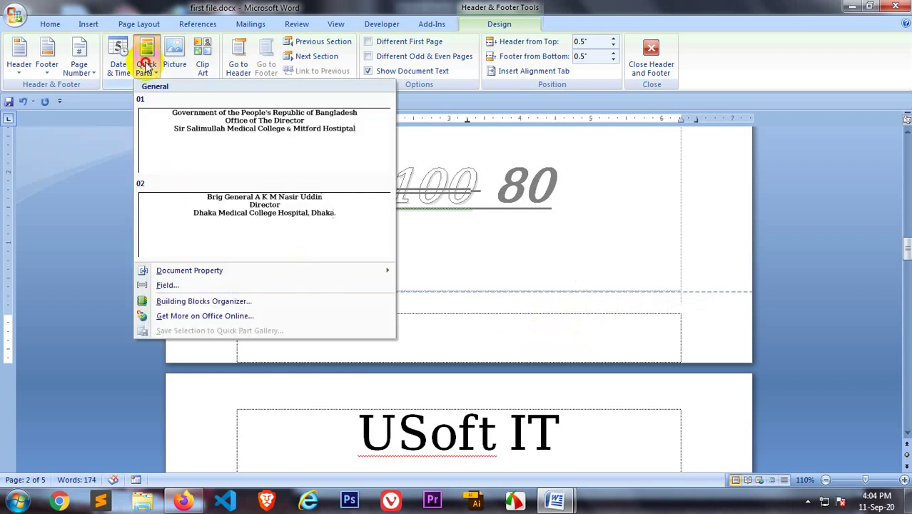
{"action": "left_click", "coordinate": [178, 285]}
{"action": "left_click", "coordinate": [263, 289]}
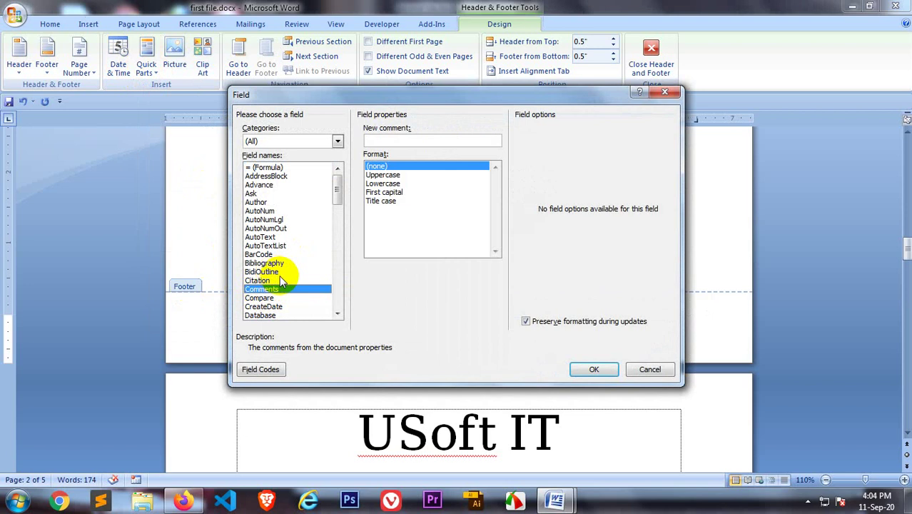
{"action": "key", "text": "f"}
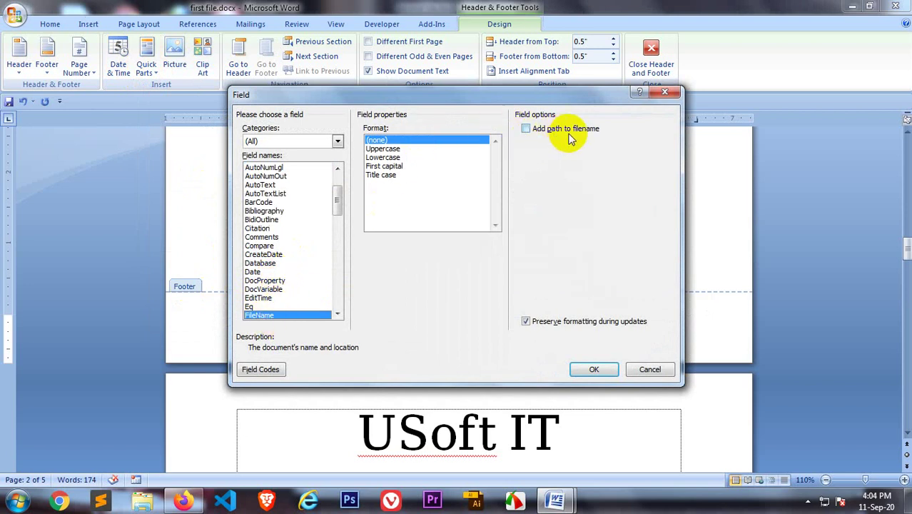
{"action": "left_click", "coordinate": [527, 132]}
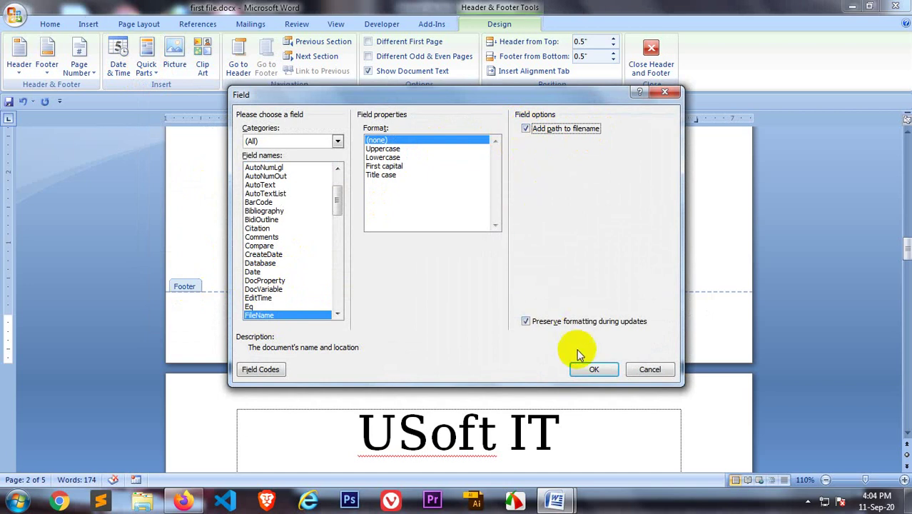
{"action": "left_click", "coordinate": [588, 367]}
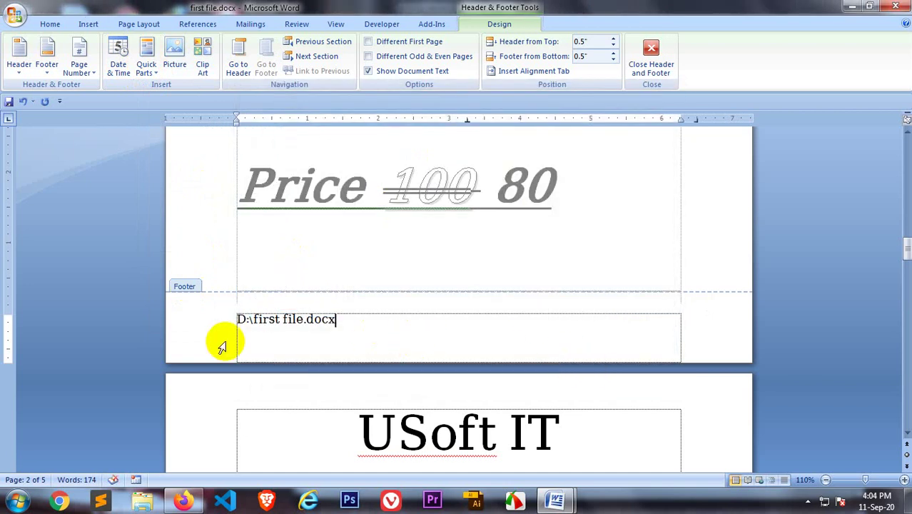
Save the document showing D:\first file.docx in the footer, then close Word
{"action": "left_click", "coordinate": [244, 319]}
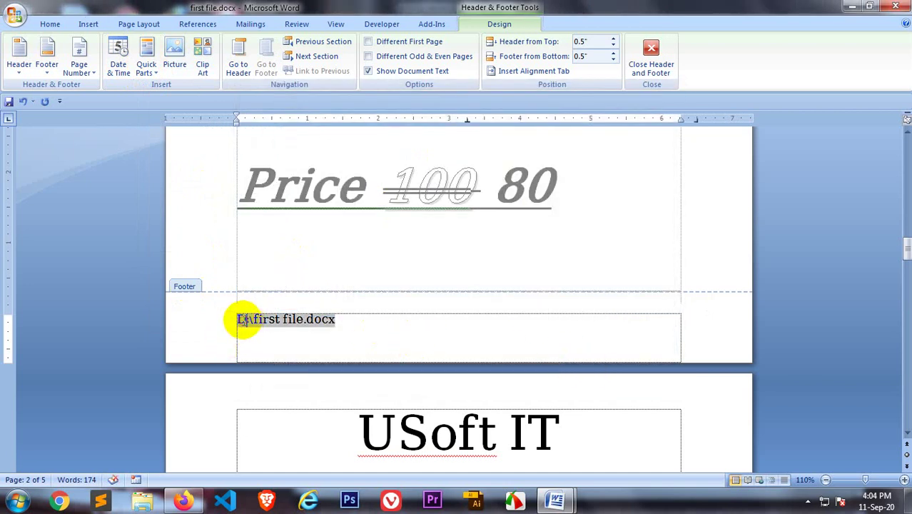
{"action": "left_click", "coordinate": [356, 317]}
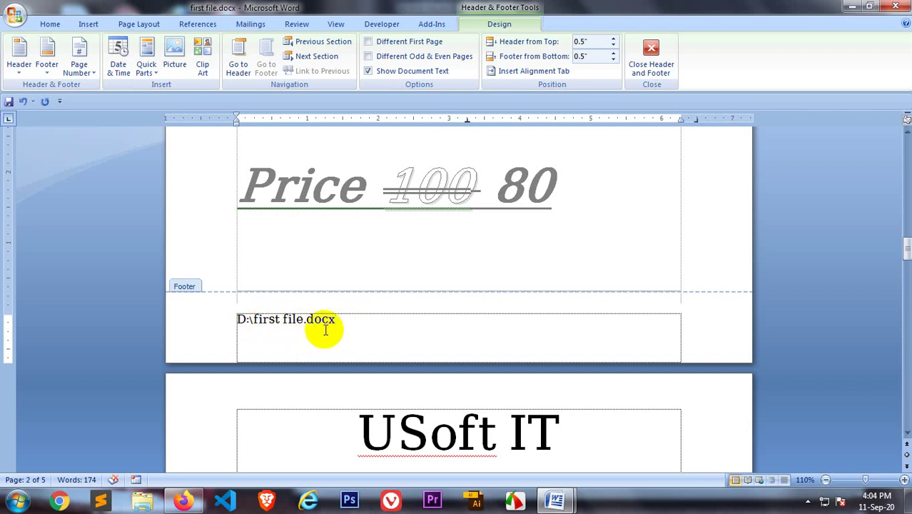
{"action": "key", "text": "ctrl+s"}
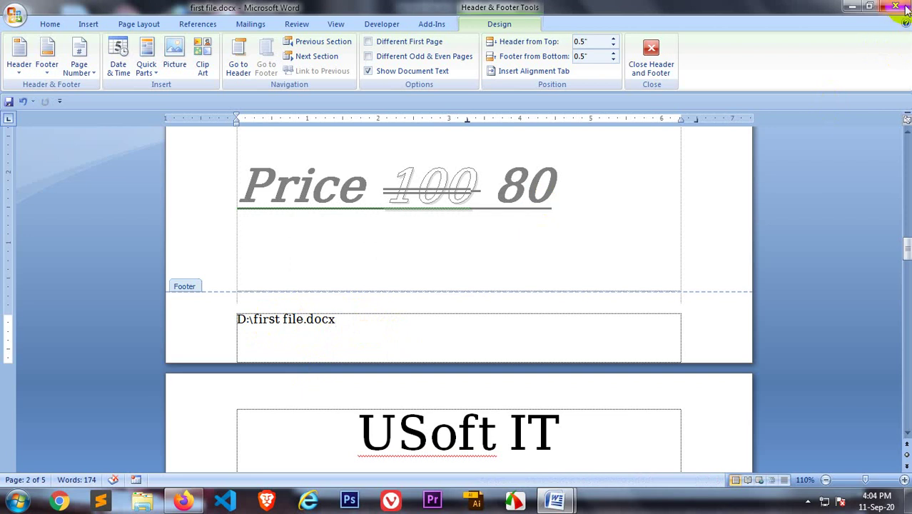
{"action": "left_click", "coordinate": [905, 7]}
Create a folder named 'word document' on New Volume (D:) after closing Word
{"action": "left_click", "coordinate": [904, 7]}
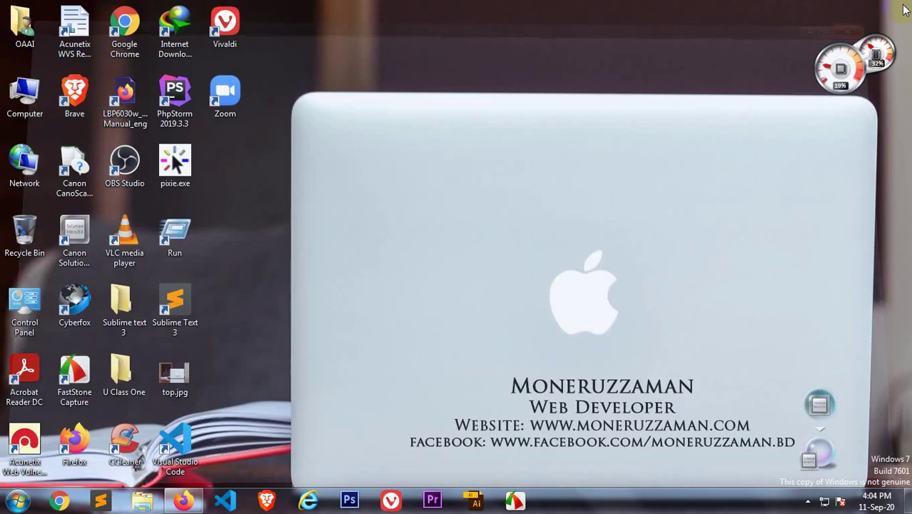
{"action": "double_click", "coordinate": [24, 96]}
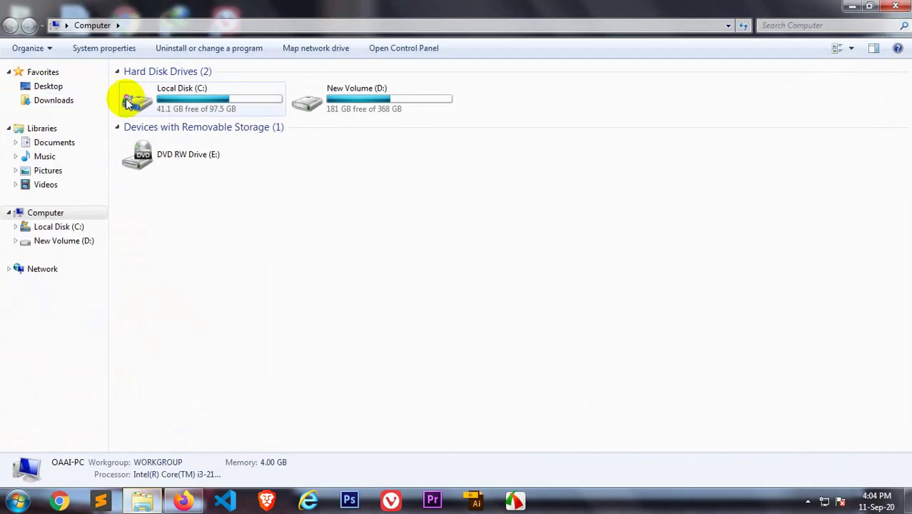
{"action": "double_click", "coordinate": [350, 104]}
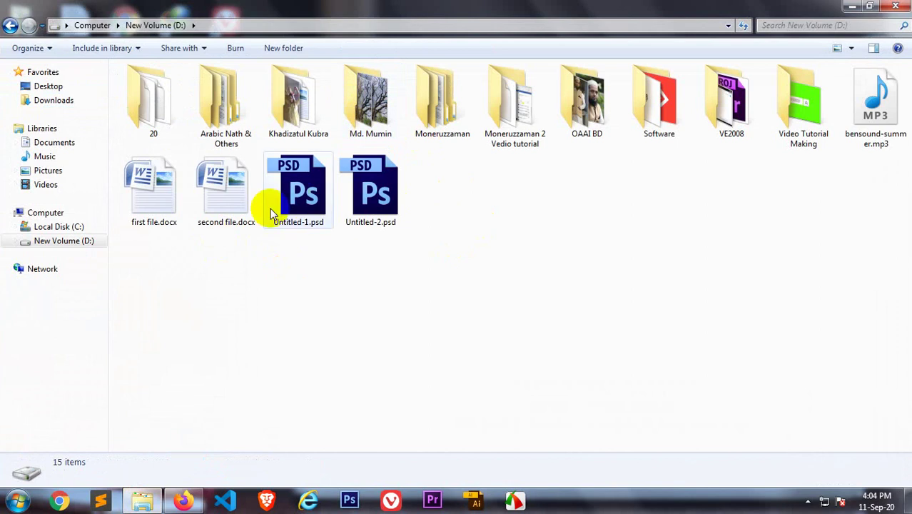
{"action": "right_click", "coordinate": [319, 291]}
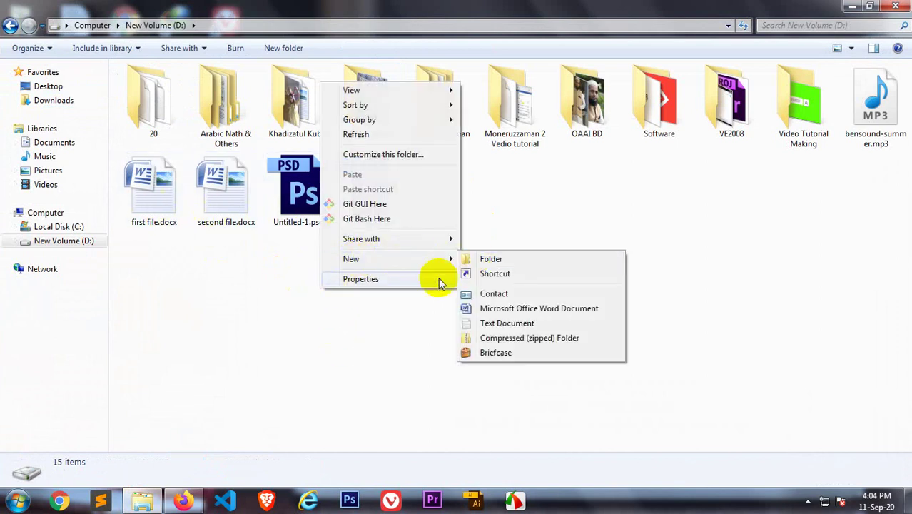
{"action": "mouse_move", "coordinate": [351, 259]}
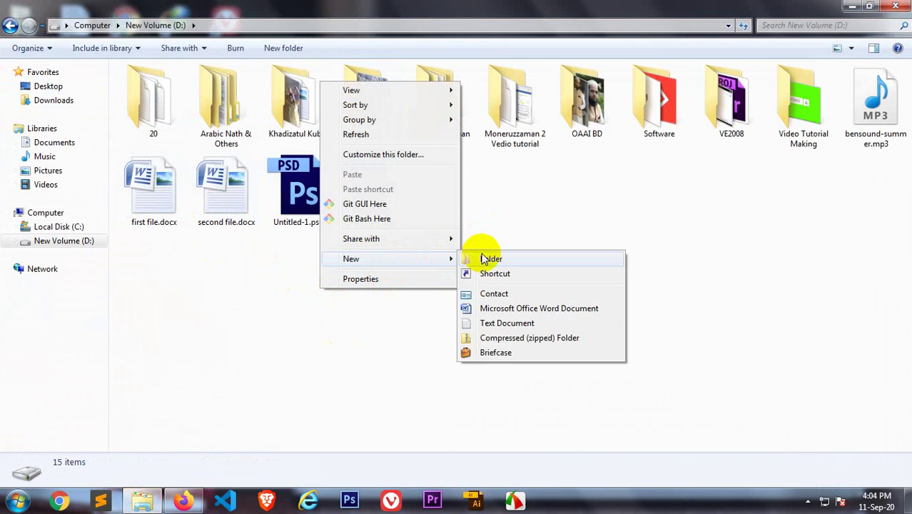
{"action": "left_click", "coordinate": [499, 258]}
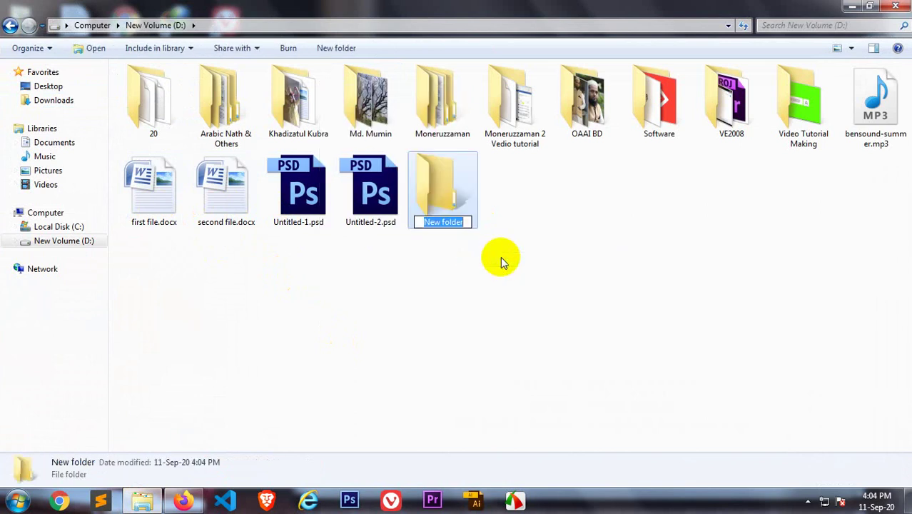
{"action": "key", "text": "Return"}
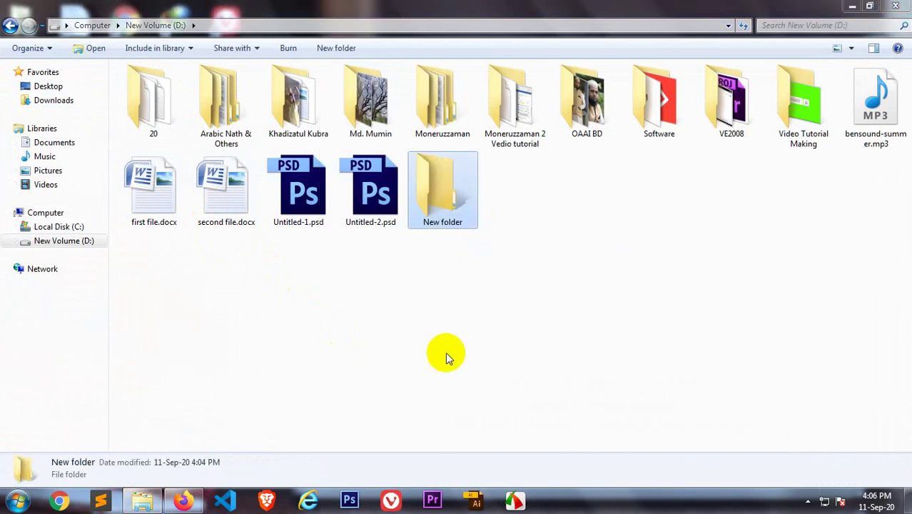
{"action": "left_click", "coordinate": [444, 223]}
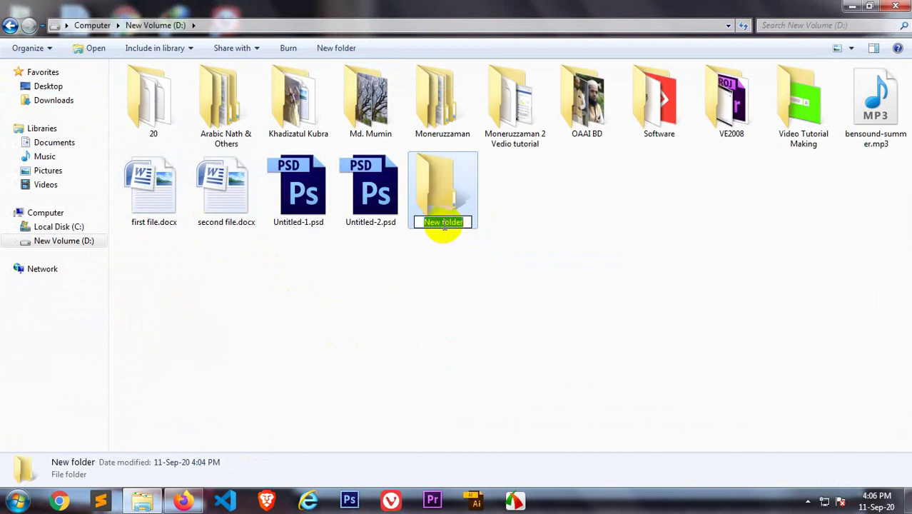
{"action": "type", "text": "word d"}
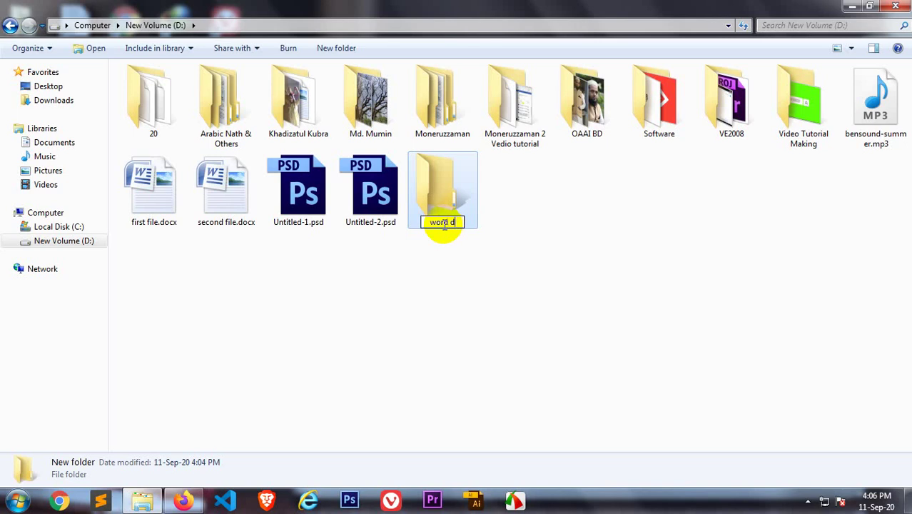
{"action": "type", "text": "ocument"}
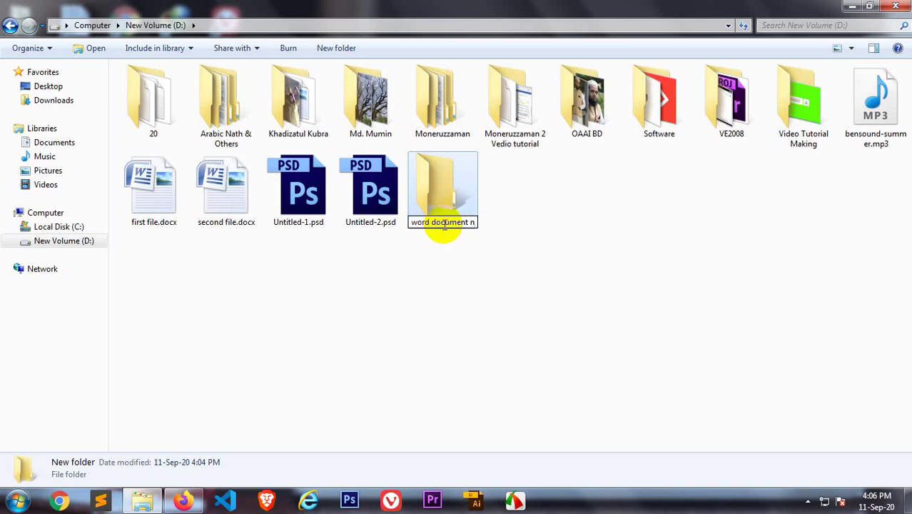
{"action": "key", "text": "Return"}
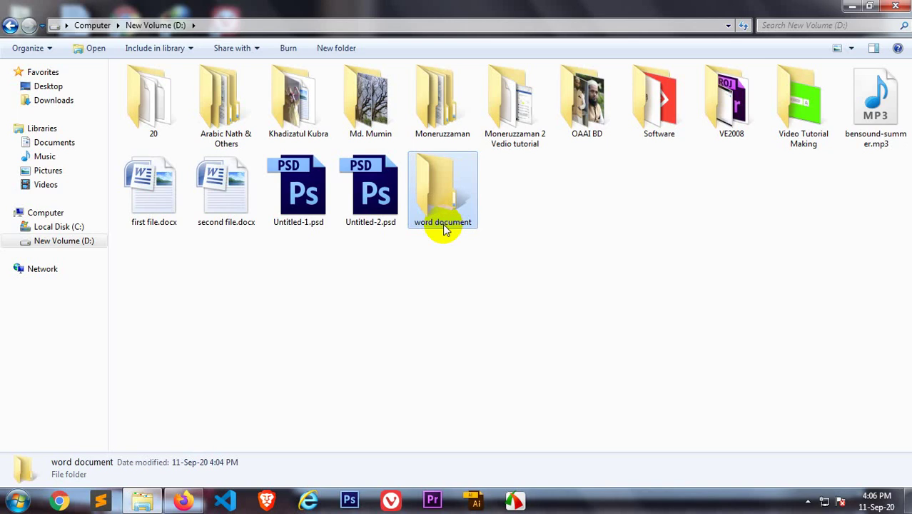
Move first file.docx into the word document folder and open it from there
{"action": "left_click", "coordinate": [358, 289]}
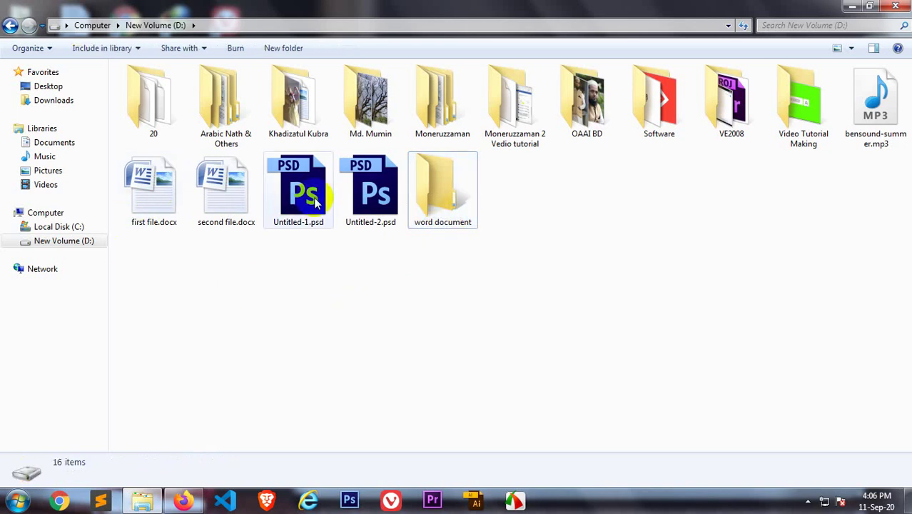
{"action": "mouse_move", "coordinate": [164, 193]}
{"action": "left_mouse_down"}
{"action": "mouse_move", "coordinate": [296, 274]}
{"action": "mouse_move", "coordinate": [436, 227]}
{"action": "left_mouse_up"}
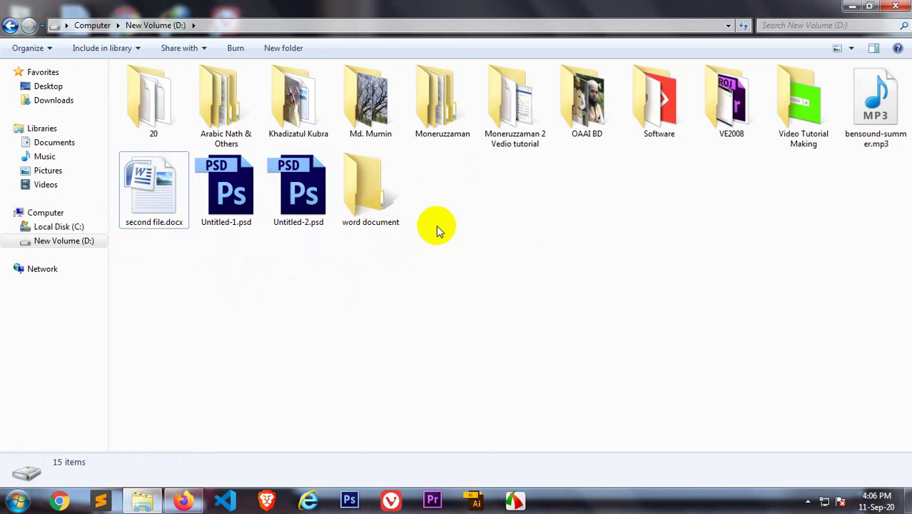
{"action": "double_click", "coordinate": [364, 189]}
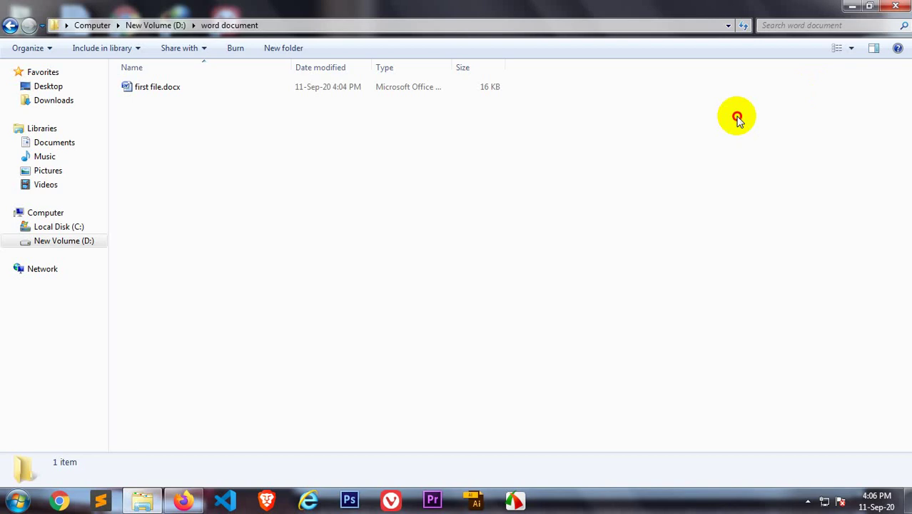
{"action": "left_click", "coordinate": [165, 92]}
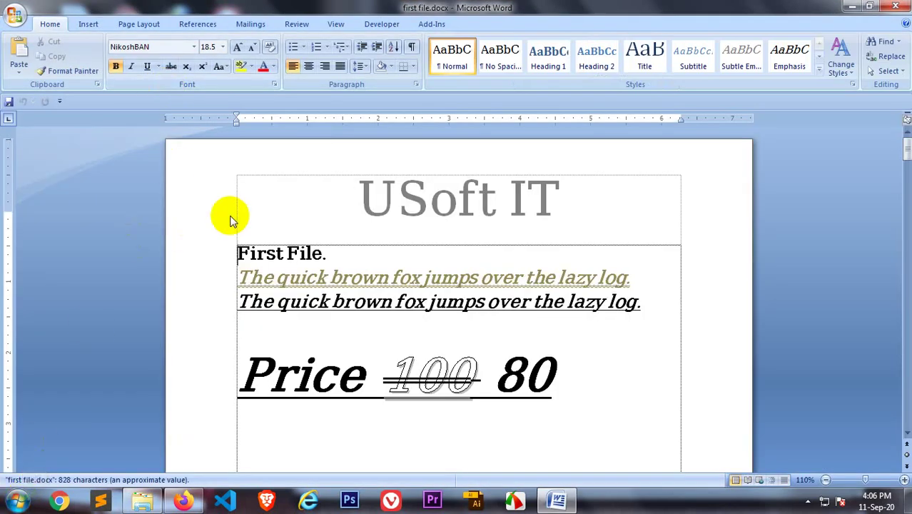
Update the page 1 footer's FileName field so it reads D:\word document\first file.docx
{"action": "scroll", "coordinate": [389, 303], "scroll_direction": "down", "scroll_amount": 4}
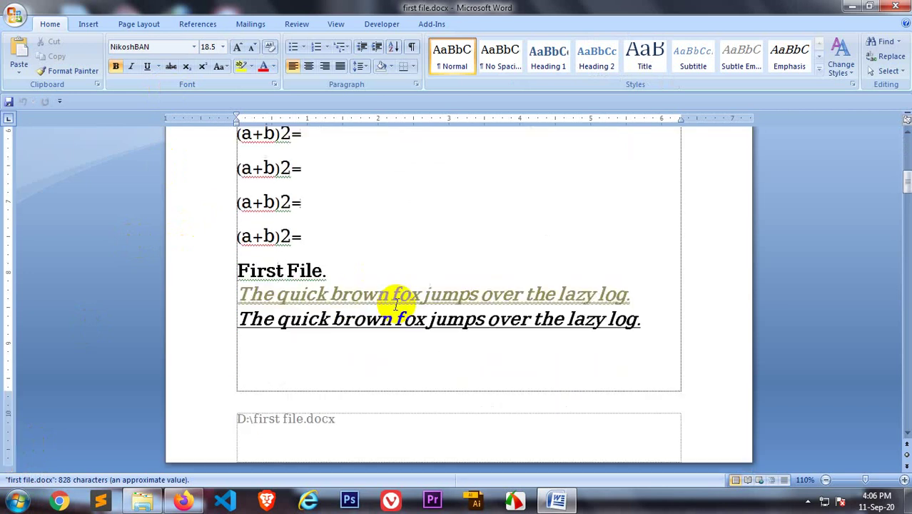
{"action": "scroll", "coordinate": [395, 304], "scroll_direction": "down", "scroll_amount": 1}
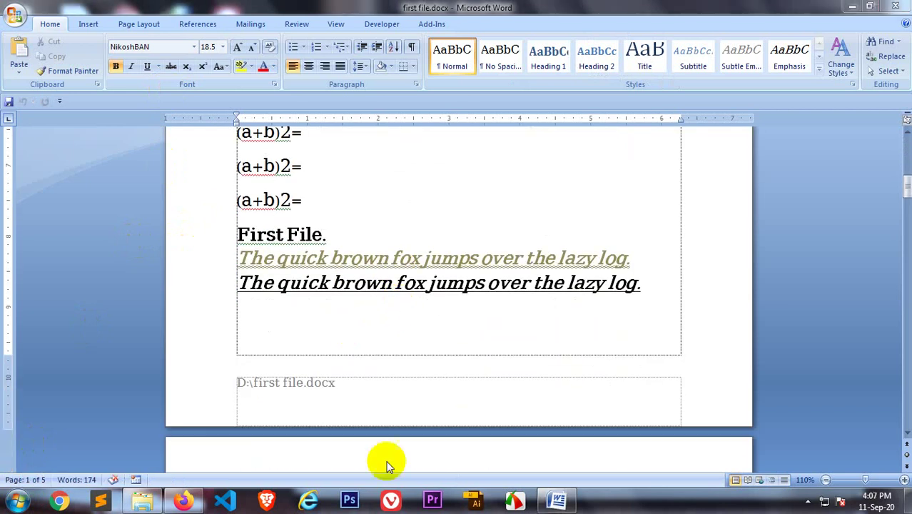
{"action": "double_click", "coordinate": [296, 382]}
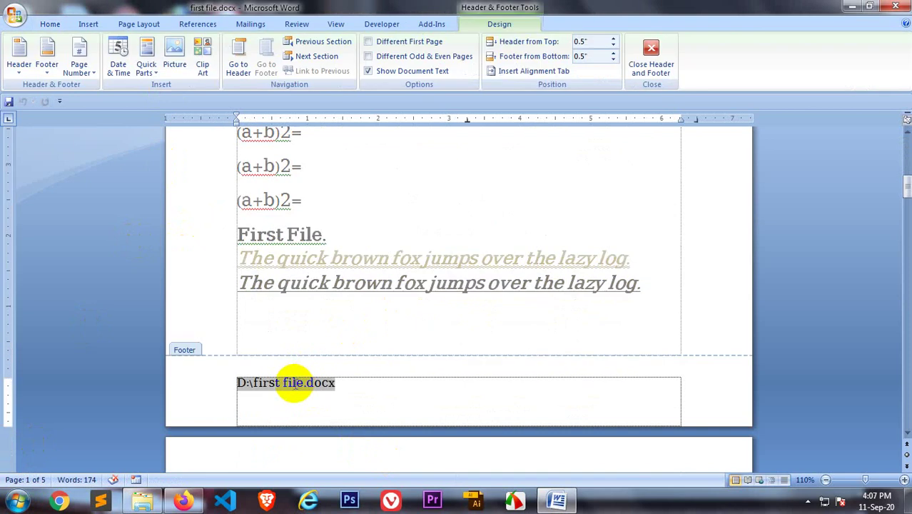
{"action": "right_click", "coordinate": [296, 388]}
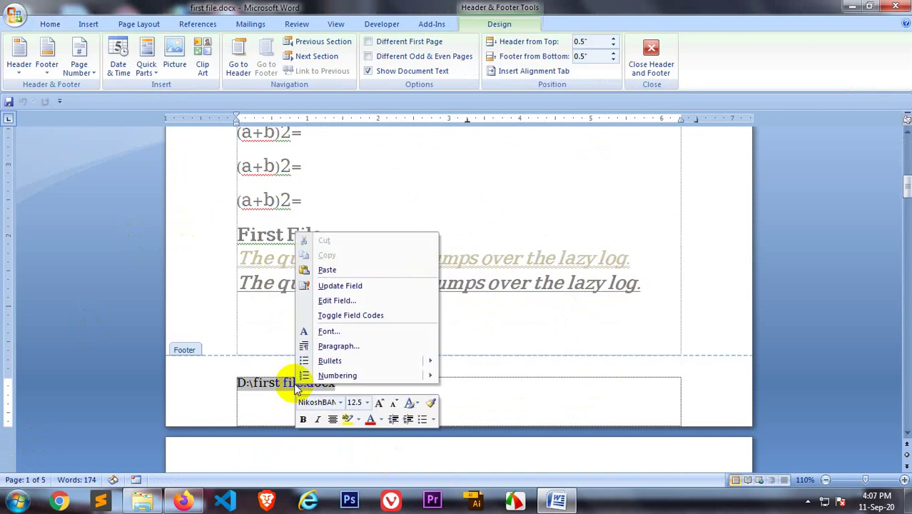
{"action": "left_click", "coordinate": [356, 287]}
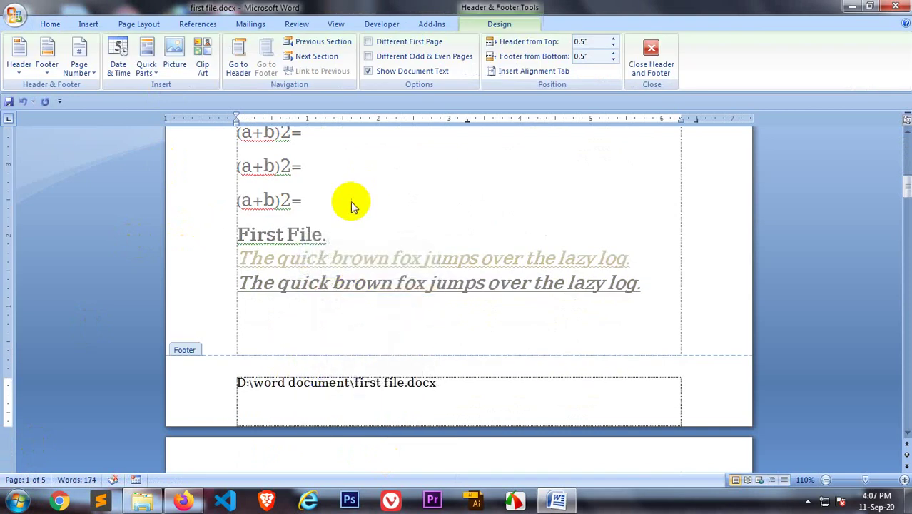
{"action": "double_click", "coordinate": [350, 201]}
Return to the body text and place the cursor after the 'First File.' line
{"action": "left_click", "coordinate": [373, 270]}
{"action": "scroll", "coordinate": [257, 397], "scroll_direction": "up", "scroll_amount": 5}
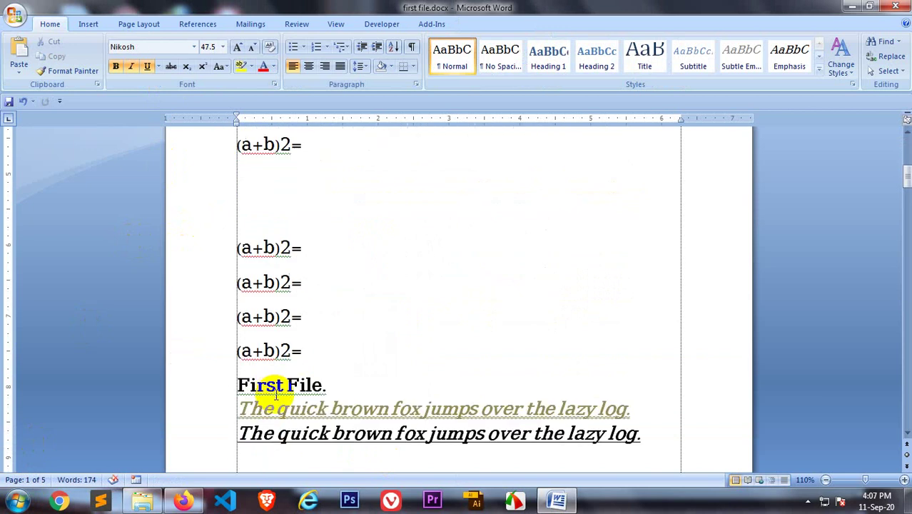
{"action": "scroll", "coordinate": [275, 393], "scroll_direction": "down", "scroll_amount": 4}
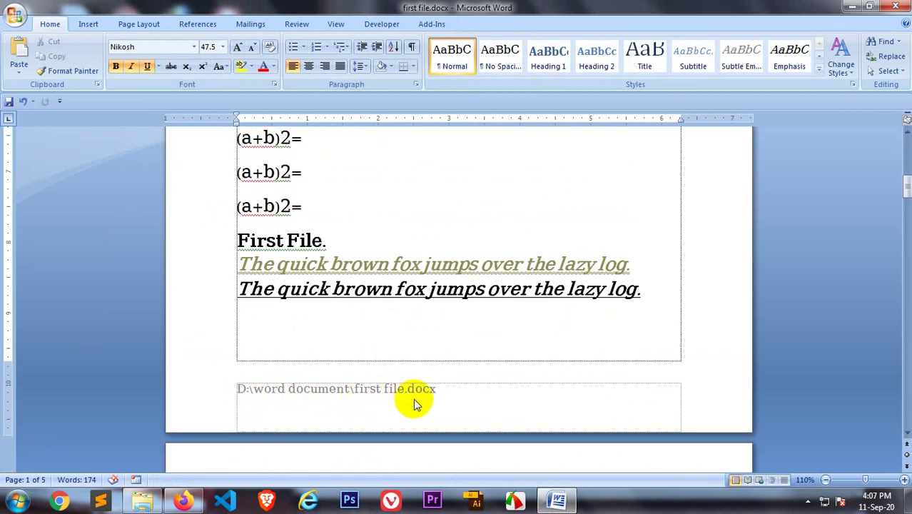
{"action": "left_click", "coordinate": [370, 241]}
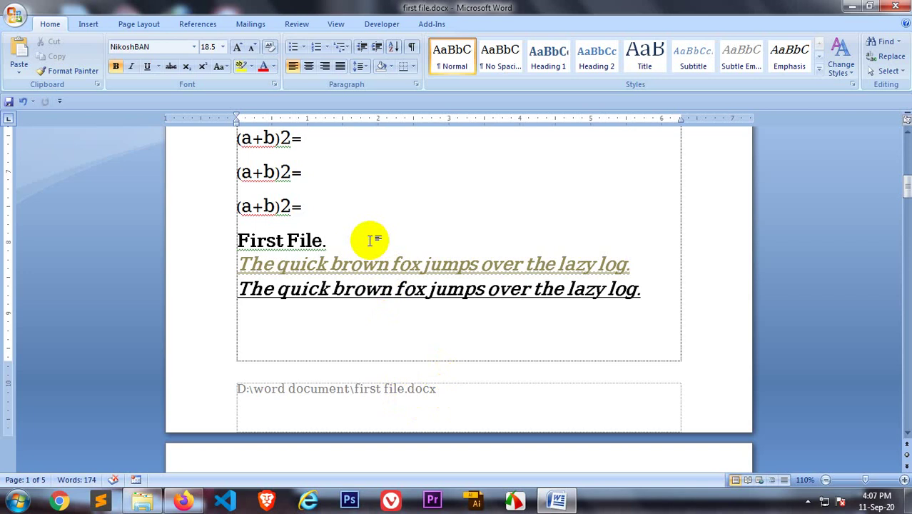